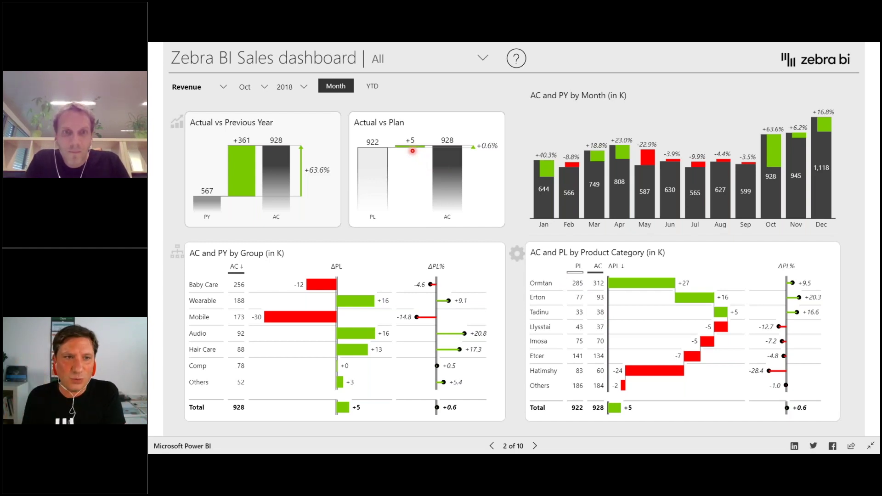
# Switch from the sales dashboard to the Power BI report on PVM variance analysis.
pyautogui.hotkey('alt', 'Tab')
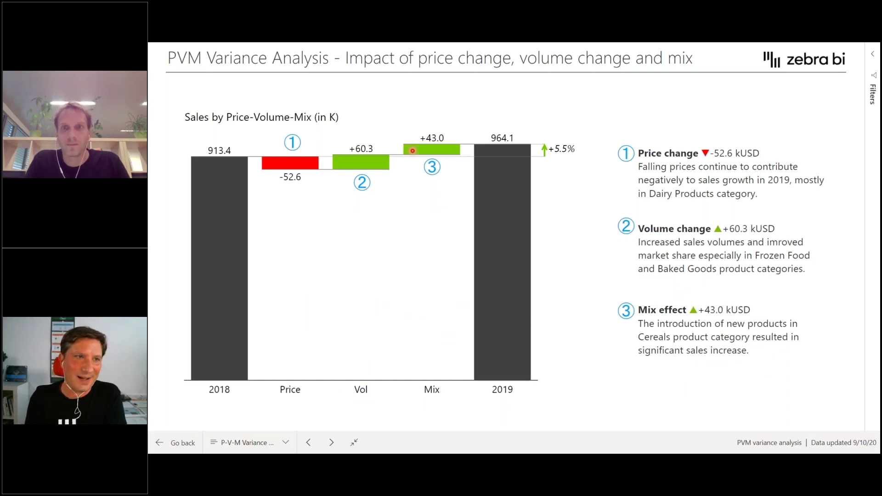
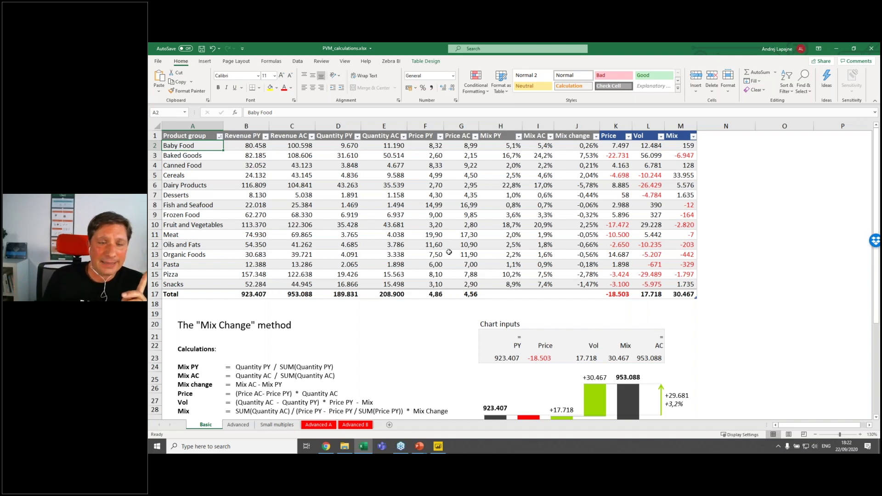
# Inspect the Quantity AC and Quantity PY formulas for Baby Food and the list of product groups in the Basic sheet.
pyautogui.click(389, 144)
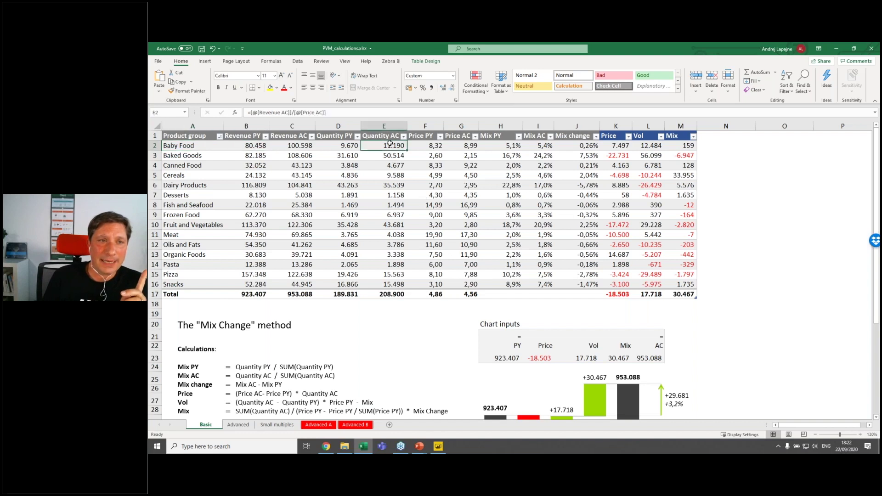
pyautogui.click(355, 145)
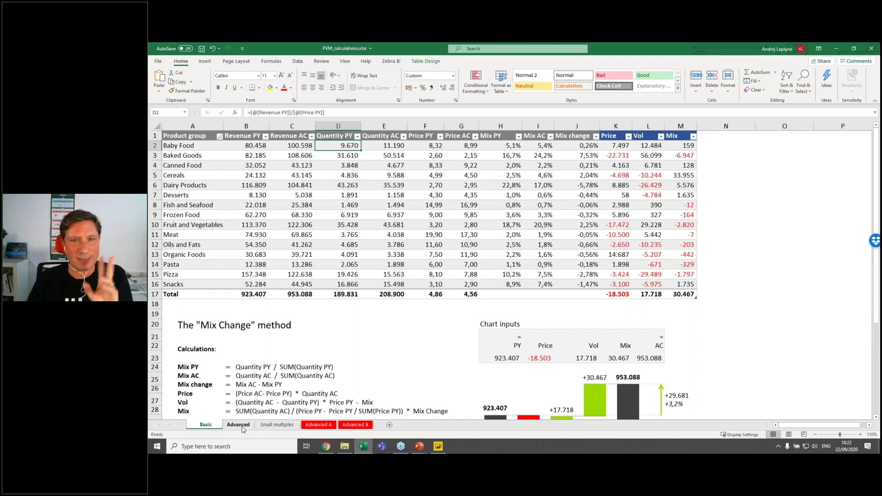
pyautogui.moveTo(205, 140); pyautogui.dragTo(203, 285)
pyautogui.click(194, 146)
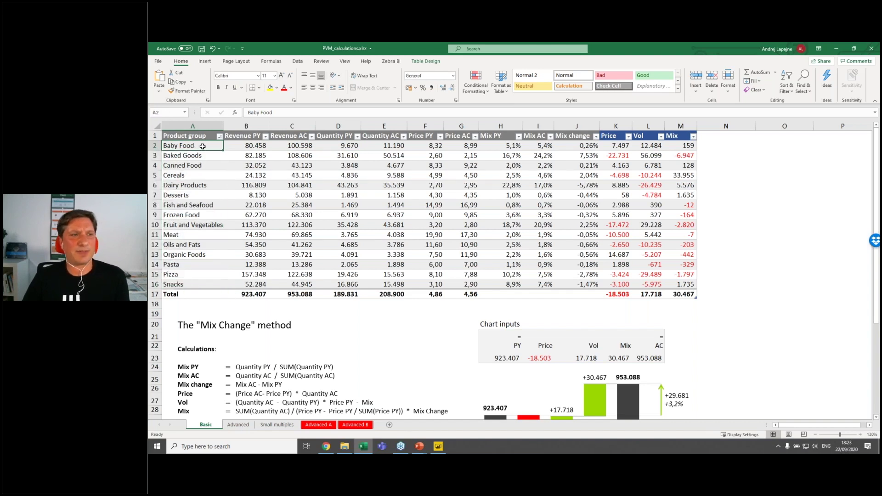
# Review the Revenue PY and Revenue AC values, comparing both years for Baked Goods and Dairy Products.
pyautogui.moveTo(249, 137); pyautogui.dragTo(246, 198)
pyautogui.moveTo(245, 229); pyautogui.dragTo(250, 295)
pyautogui.click(294, 137)
pyautogui.moveTo(296, 147); pyautogui.dragTo(294, 205)
pyautogui.click(248, 144)
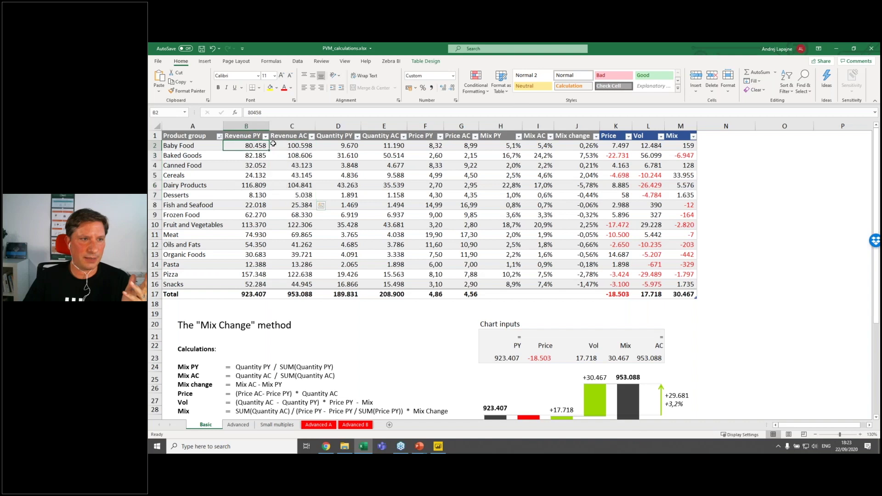
pyautogui.moveTo(273, 144); pyautogui.dragTo(275, 157)
pyautogui.click(266, 157)
pyautogui.press('Right')
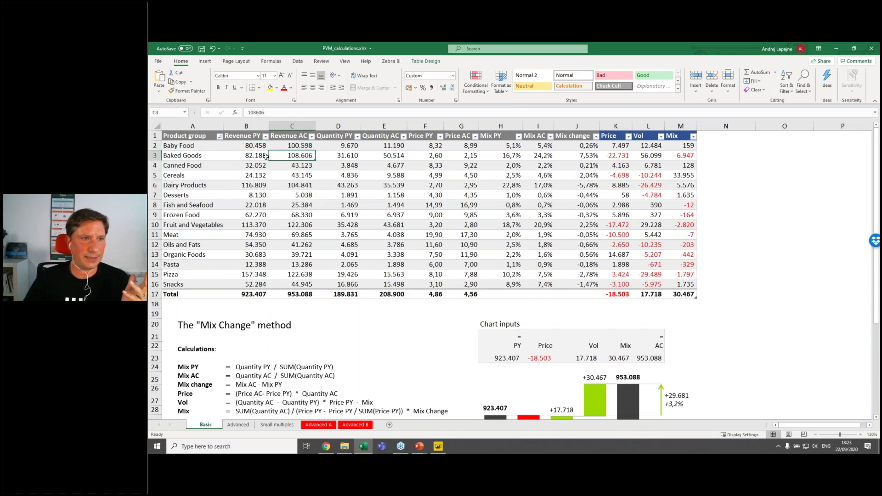
pyautogui.keyDown('shift'); pyautogui.click(265, 157); pyautogui.keyUp('shift')
pyautogui.click(298, 169)
pyautogui.moveTo(250, 187); pyautogui.dragTo(275, 186)
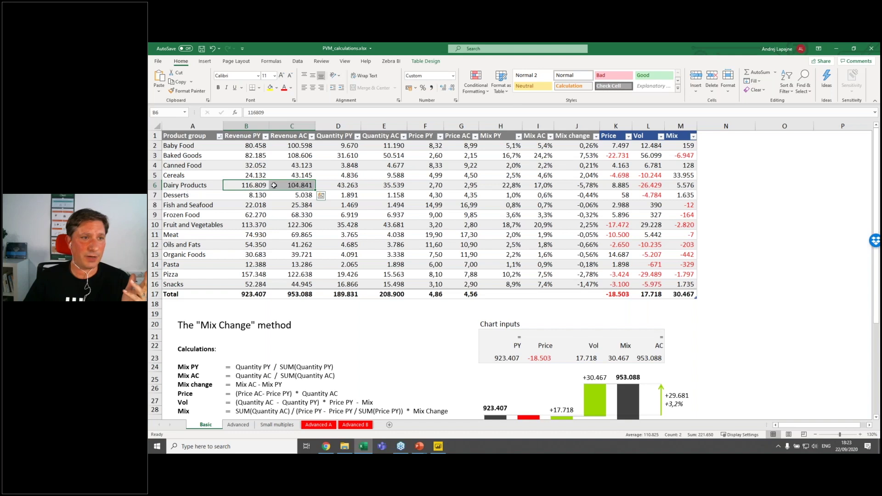
# Examine the quantity columns for both years and the Price PY and Price AC entries for Baby Food.
pyautogui.moveTo(334, 135); pyautogui.dragTo(385, 293)
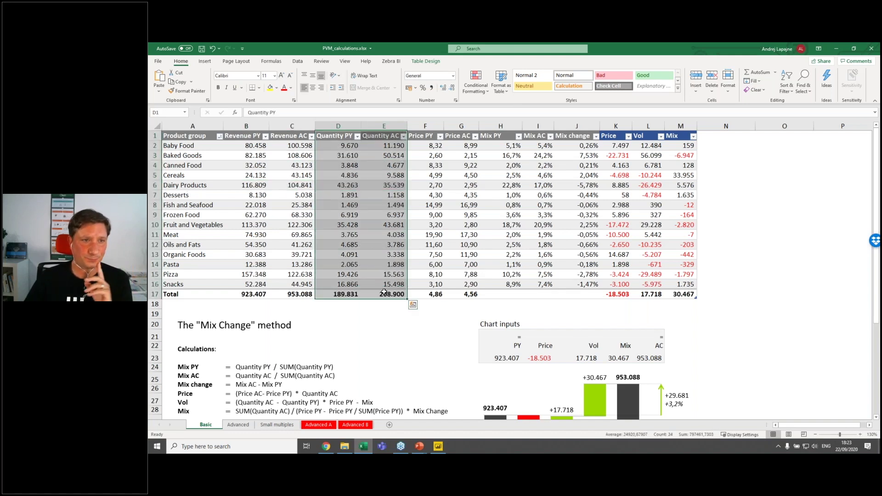
pyautogui.click(348, 150)
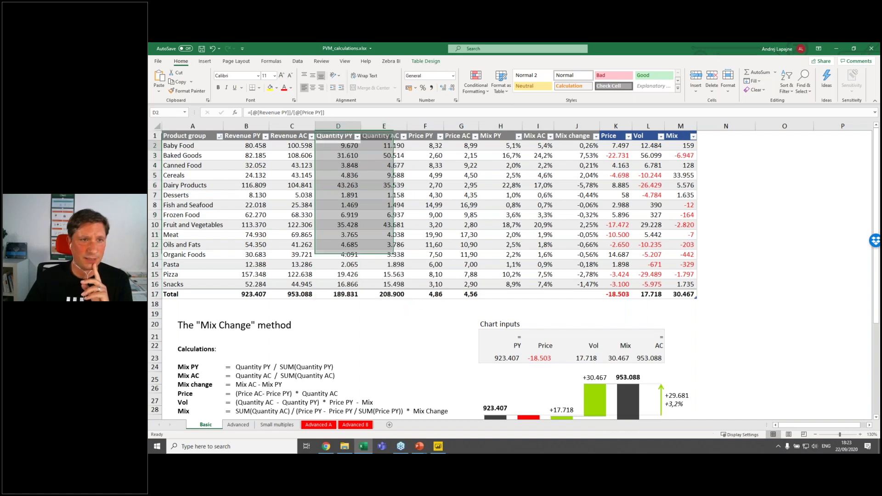
pyautogui.press('Right')
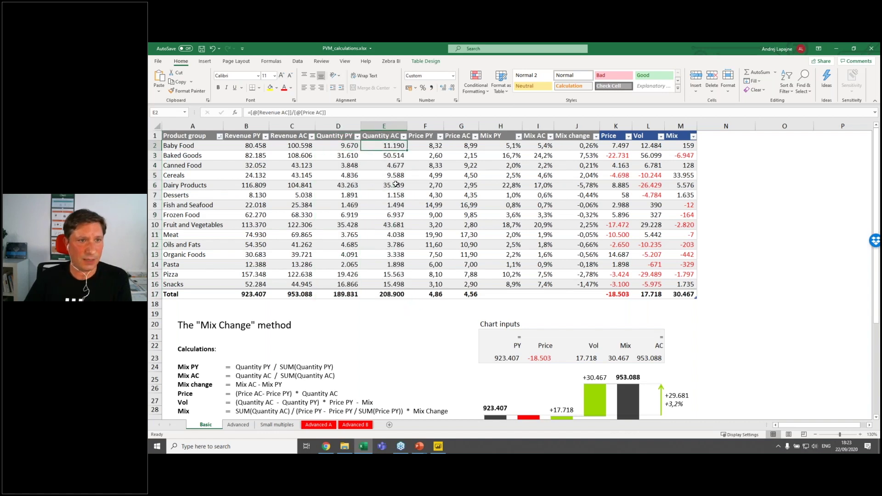
pyautogui.click(428, 145)
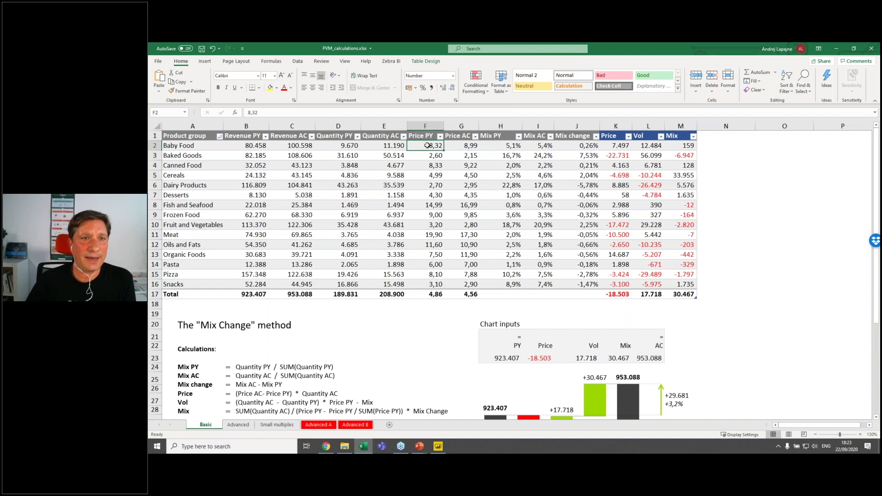
pyautogui.click(462, 146)
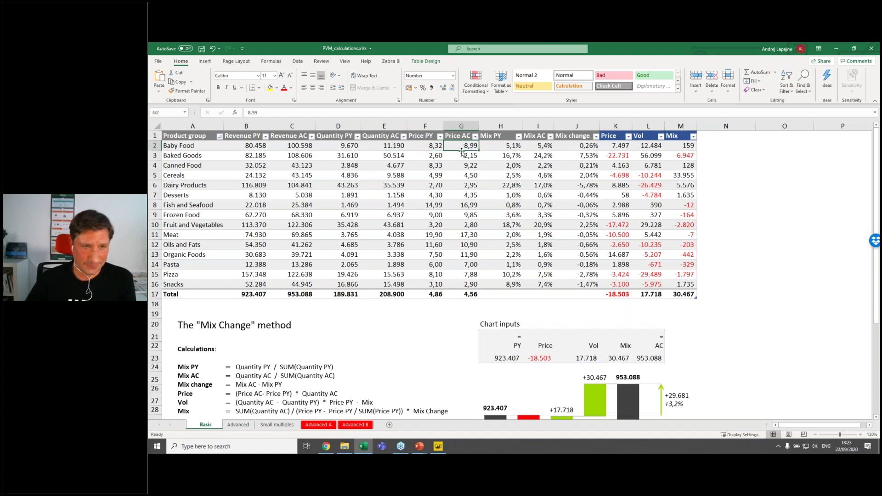
pyautogui.click(432, 146)
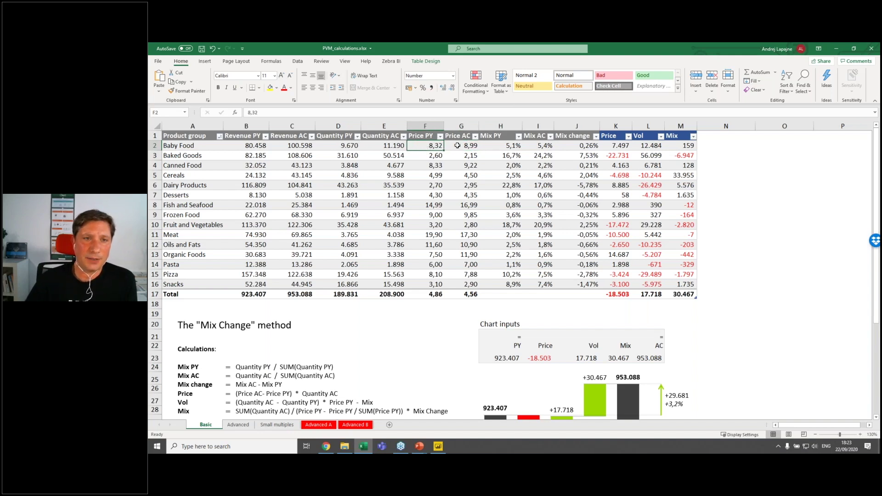
pyautogui.click(424, 140)
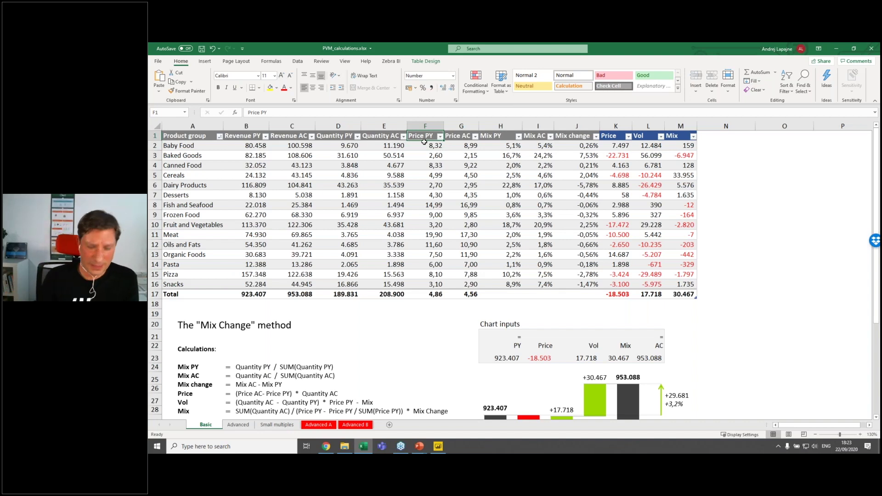
# Inspect the formula behind the Quantity PY total in the table's total row.
pyautogui.moveTo(347, 146); pyautogui.dragTo(384, 293)
pyautogui.click(339, 294)
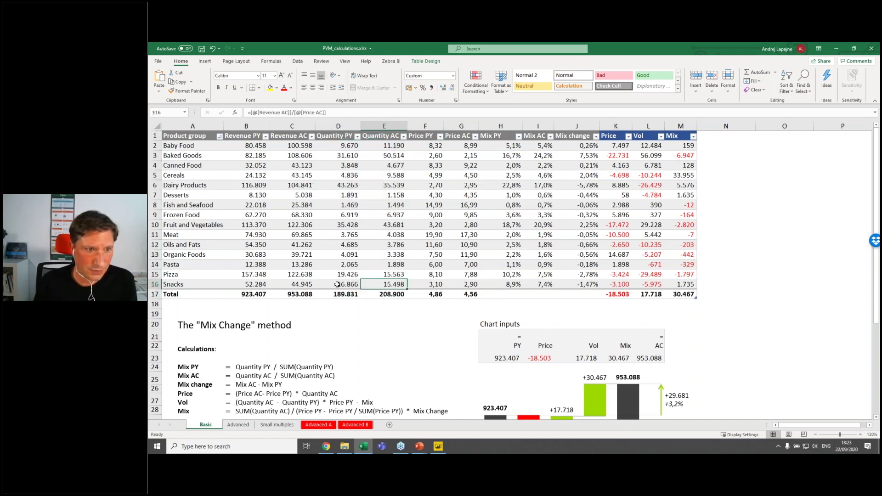
pyautogui.press('F2')
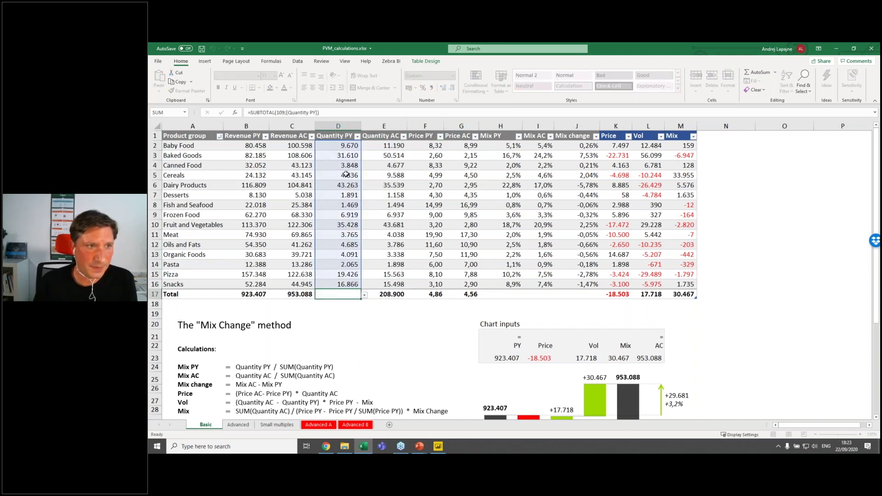
pyautogui.click(342, 175)
# Replace the Quantity PY and Quantity AC formulas in D2:E16 with their static values.
pyautogui.moveTo(341, 146); pyautogui.dragTo(388, 283)
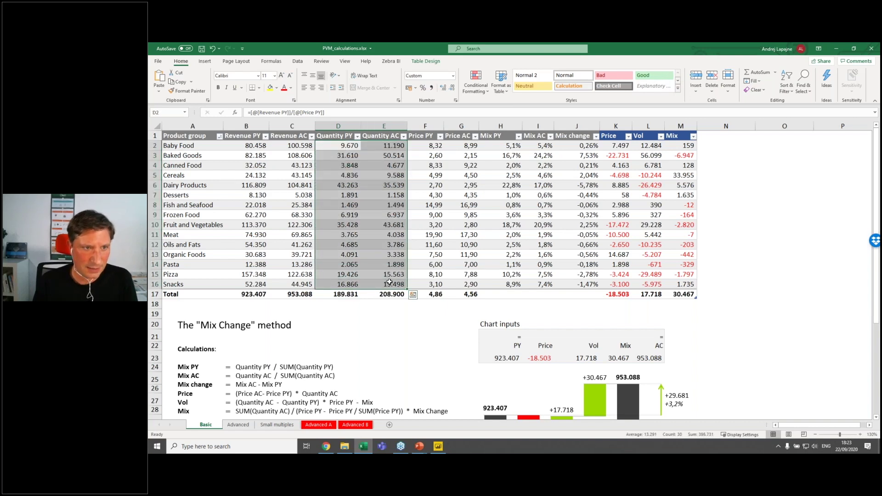
pyautogui.hotkey('ctrl', 'c')
pyautogui.rightClick(345, 147)
pyautogui.click(373, 184)
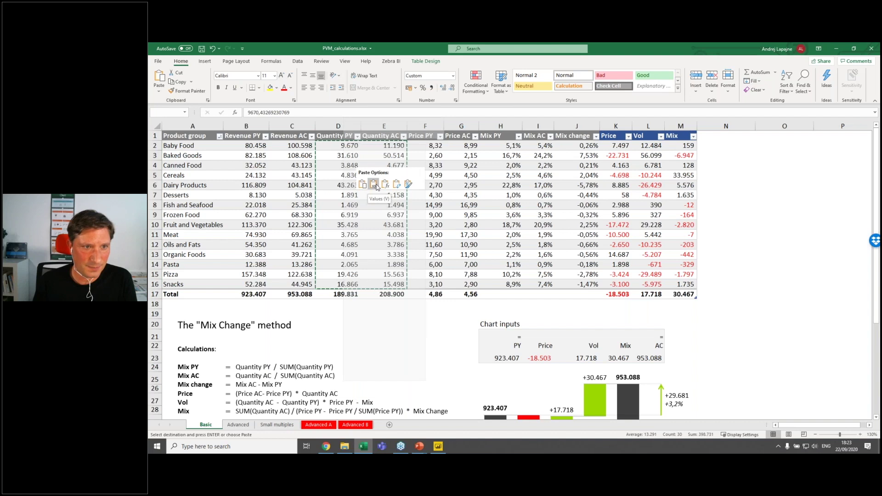
pyautogui.click(373, 184)
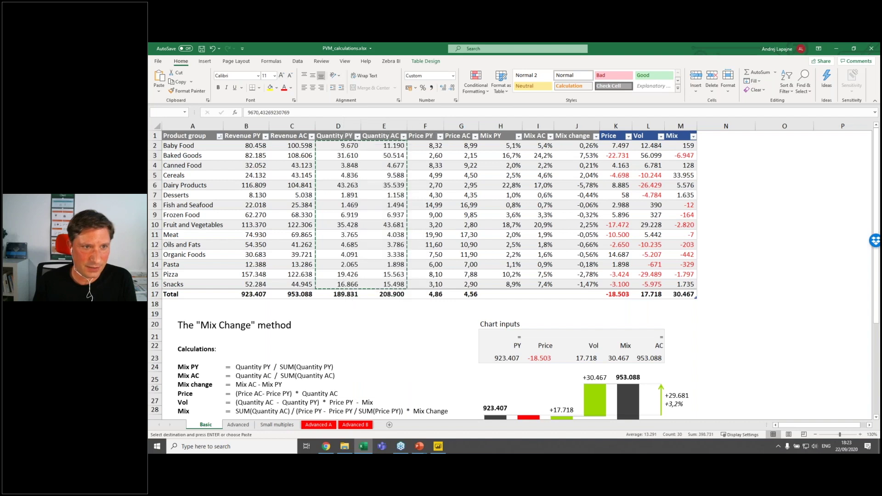
pyautogui.click(418, 152)
pyautogui.click(435, 144)
pyautogui.press('Escape')
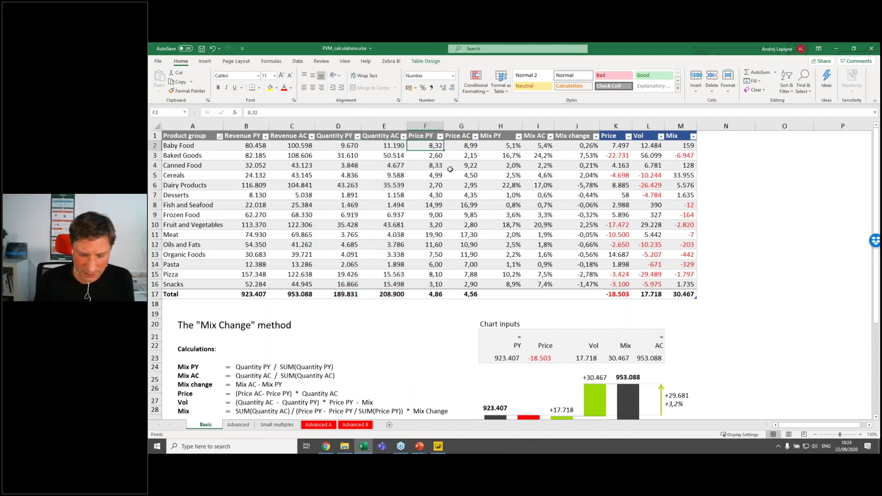
# Calculate the Price PY column in F2:F16 with the formula =[@[Revenue PY]]/[@[Quantity PY]].
pyautogui.write('=')
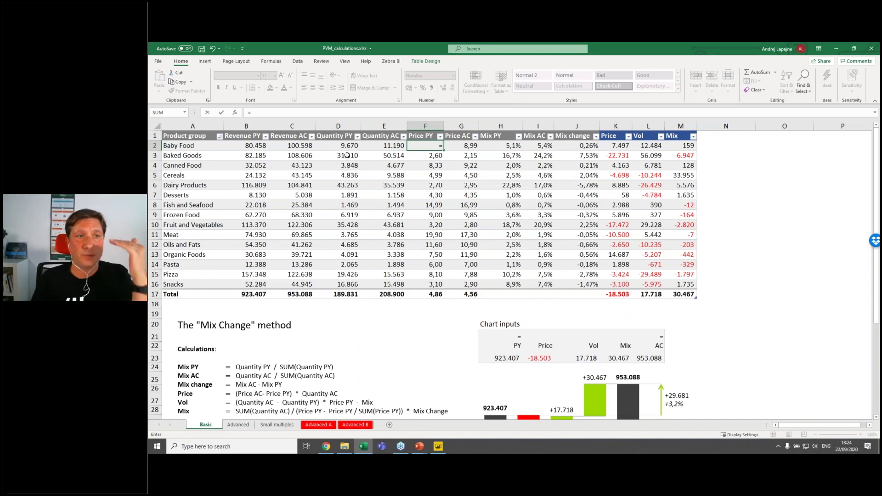
pyautogui.click(254, 147)
pyautogui.write('/')
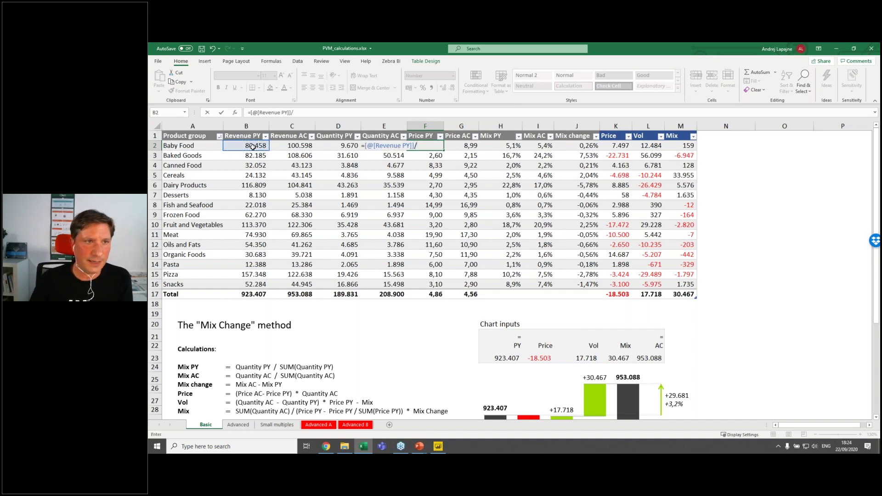
pyautogui.click(326, 146)
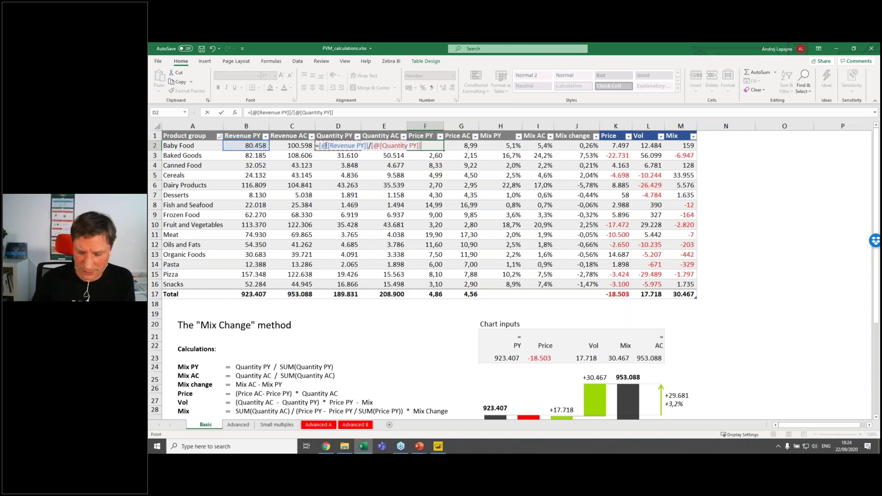
pyautogui.press('Return')
pyautogui.click(431, 146)
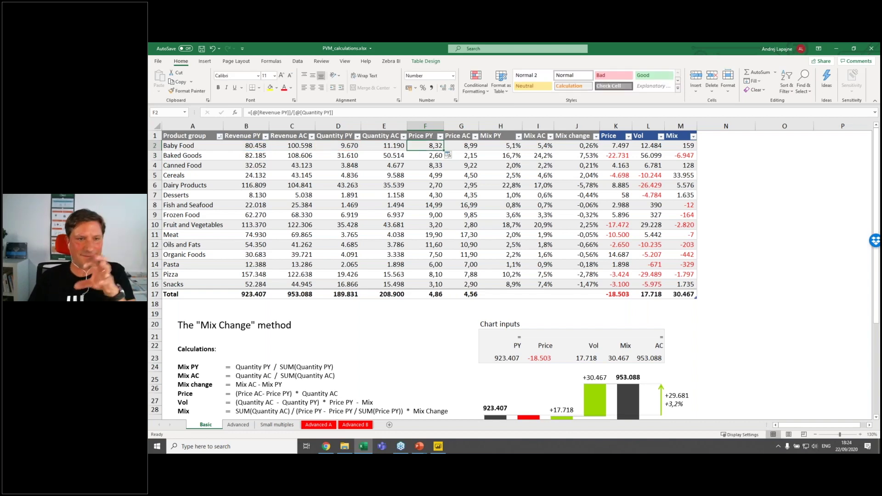
pyautogui.moveTo(431, 146); pyautogui.dragTo(434, 285)
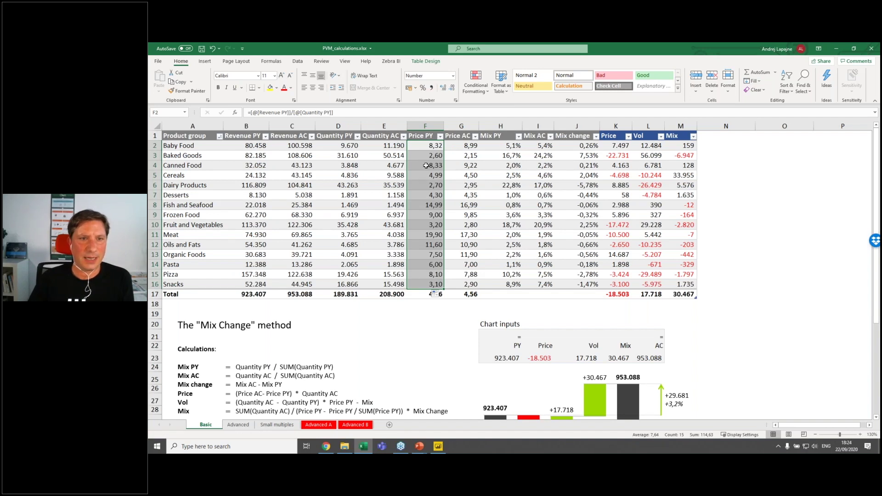
pyautogui.click(431, 146)
# Calculate the Price AC column in G2:G16 with the formula =[@[Revenue AC]]/[@[Quantity AC]].
pyautogui.click(463, 145)
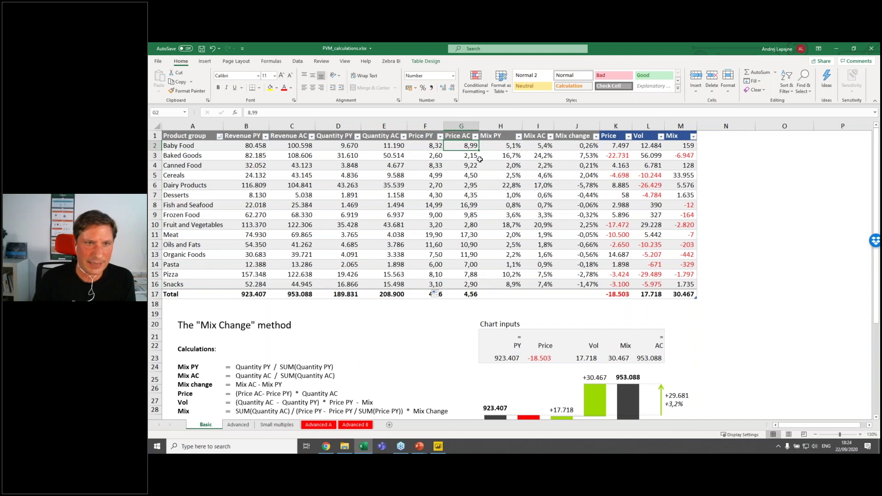
pyautogui.write('=')
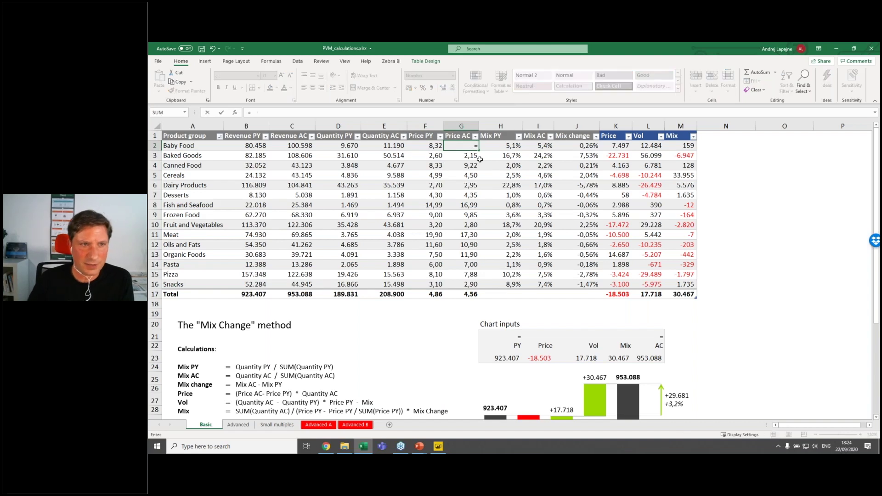
pyautogui.click(294, 146)
pyautogui.write('/')
pyautogui.click(375, 145)
pyautogui.press('Return')
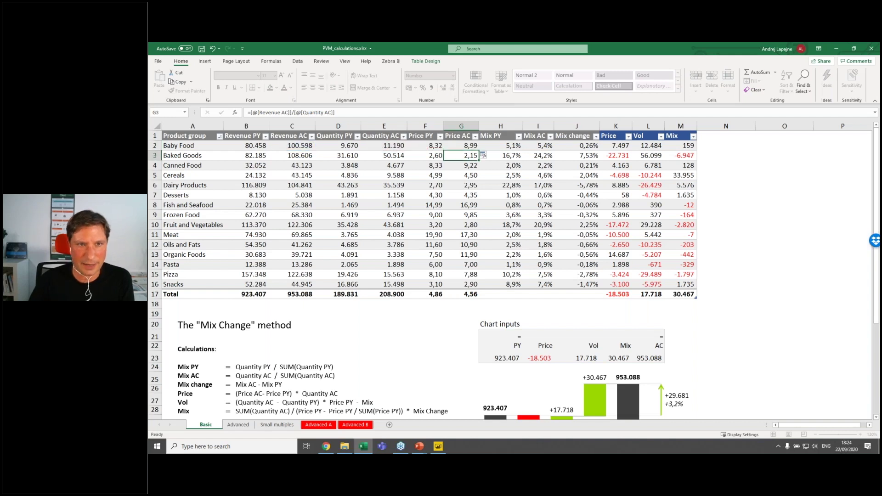
pyautogui.click(477, 148)
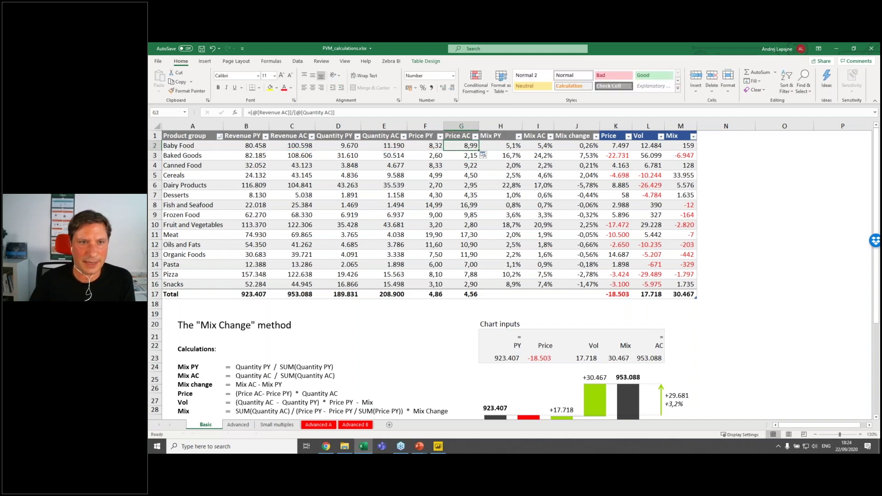
pyautogui.moveTo(479, 150); pyautogui.dragTo(479, 287)
pyautogui.click(462, 215)
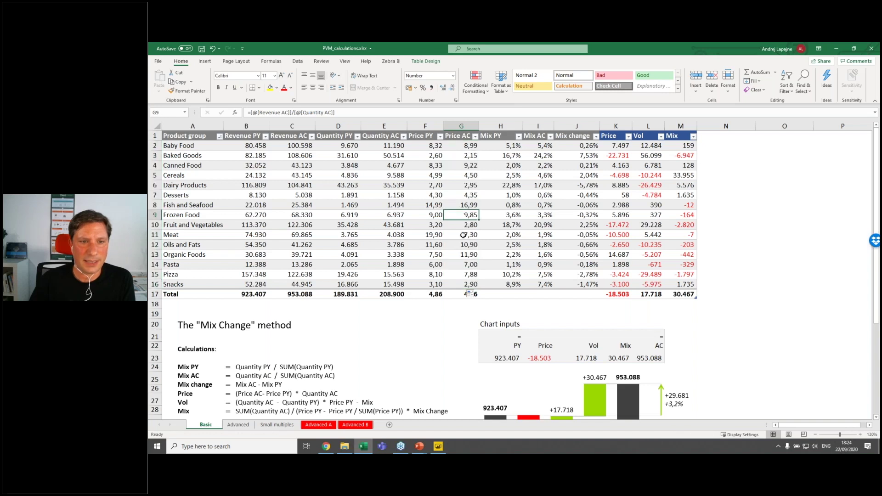
# Examine how the Price PY total is calculated from total revenue and quantity, compared with the individual product prices.
pyautogui.click(432, 294)
pyautogui.press('F2')
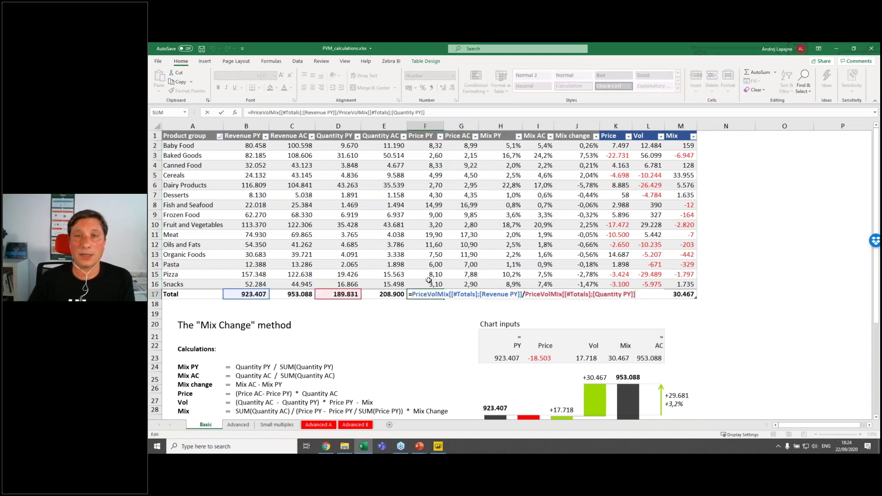
pyautogui.hotkey('ctrl', 'Return')
pyautogui.hotkey('ctrl', 'c')
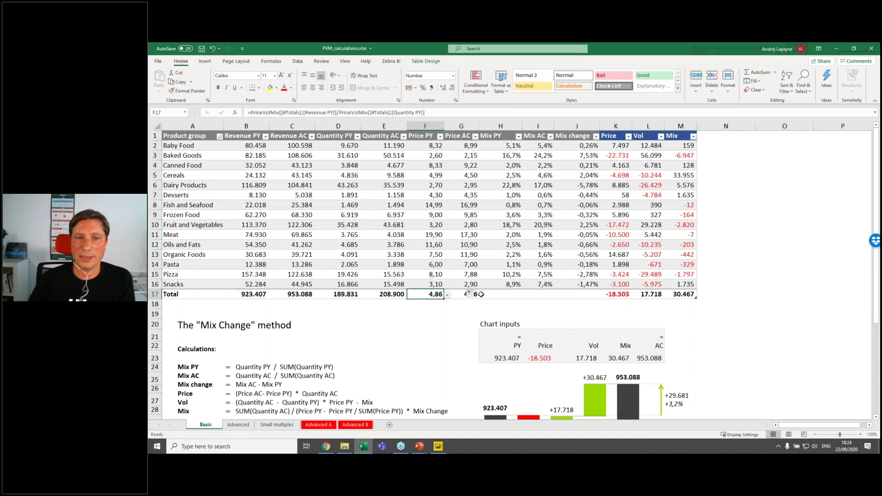
pyautogui.click(448, 294)
pyautogui.hotkey('ctrl', 'v')
pyautogui.click(433, 296)
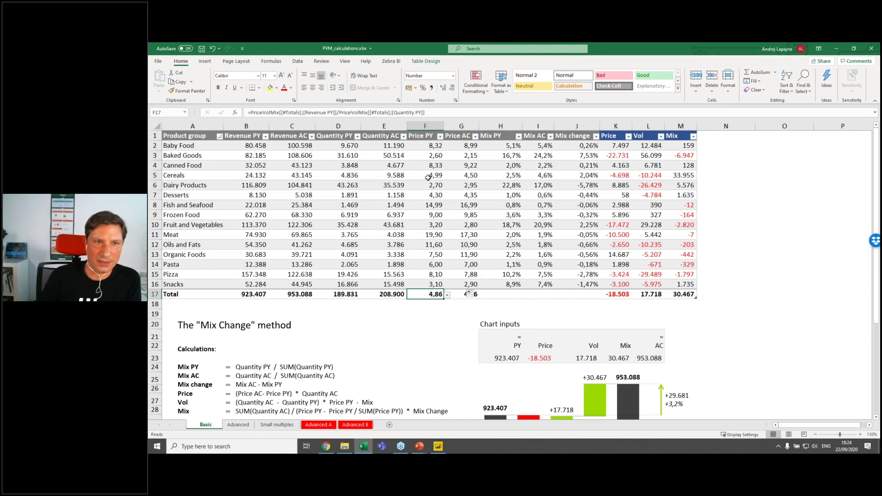
pyautogui.moveTo(427, 147); pyautogui.dragTo(425, 282)
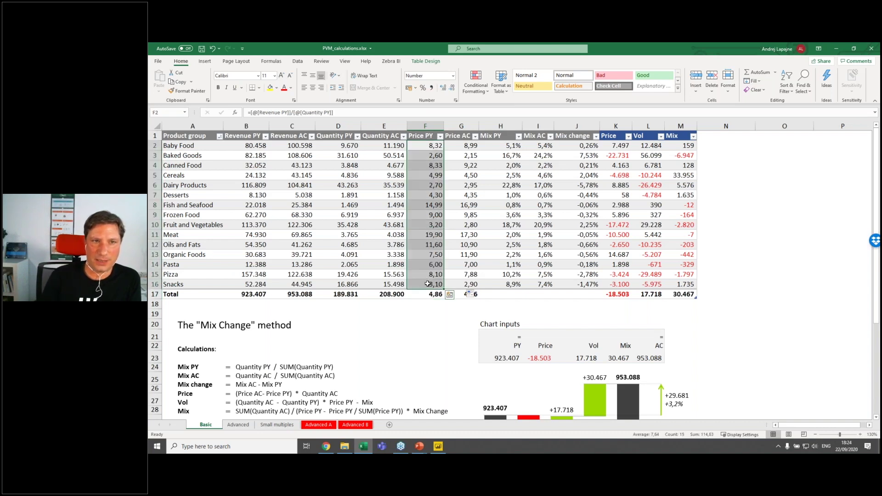
# Inspect the Price PY total formula in F17 against the product prices in F2:F16, then review the Price PY and Price AC columns.
pyautogui.click(427, 294)
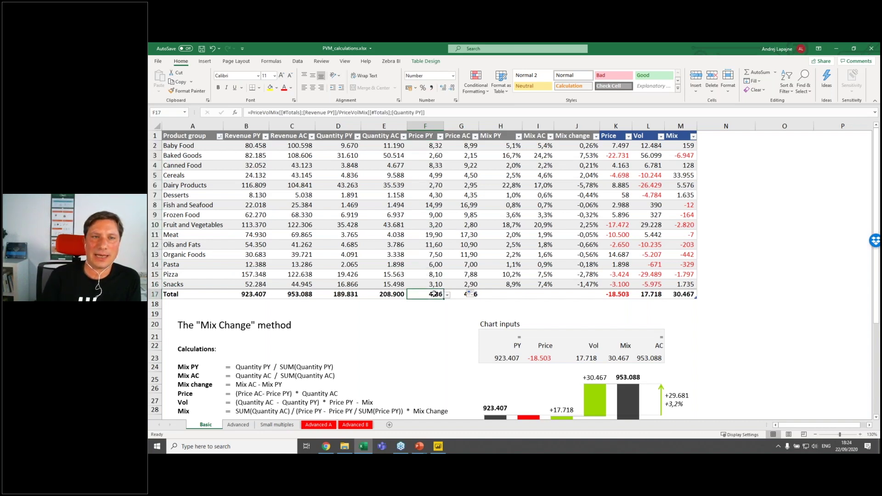
pyautogui.moveTo(423, 145); pyautogui.dragTo(426, 184)
pyautogui.moveTo(429, 223); pyautogui.dragTo(425, 284)
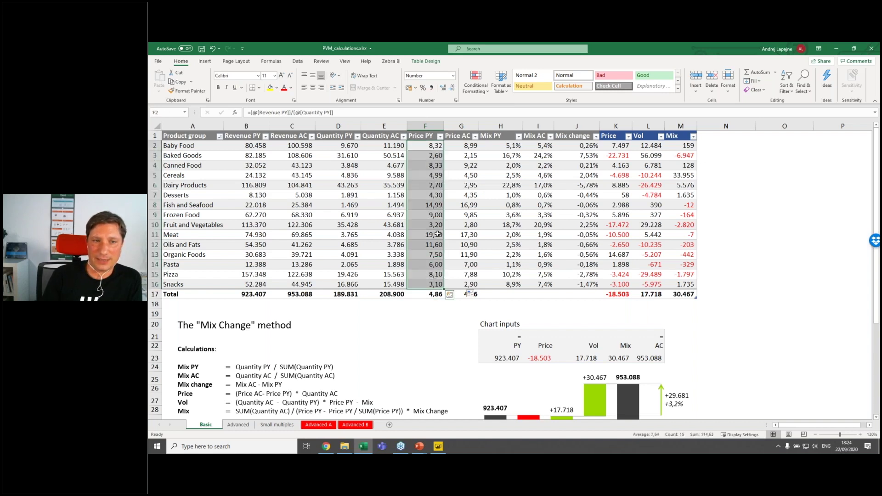
pyautogui.click(436, 294)
pyautogui.doubleClick(437, 294)
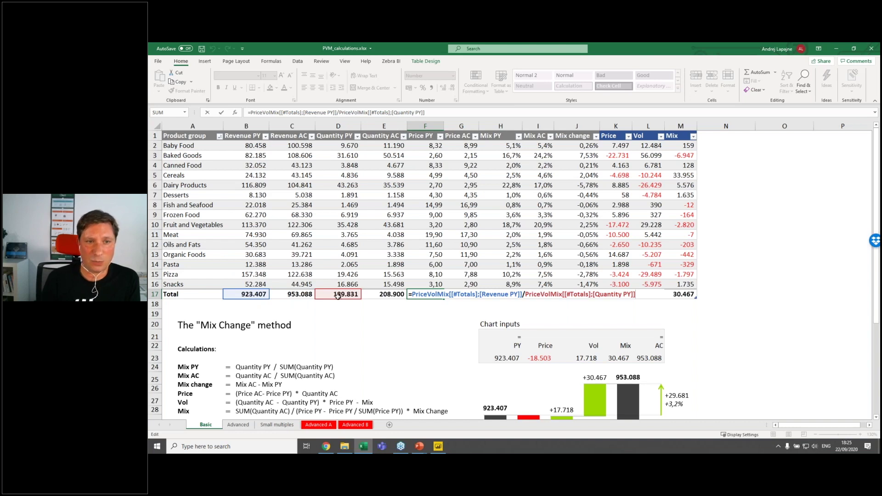
pyautogui.hotkey('ctrl', 'Return')
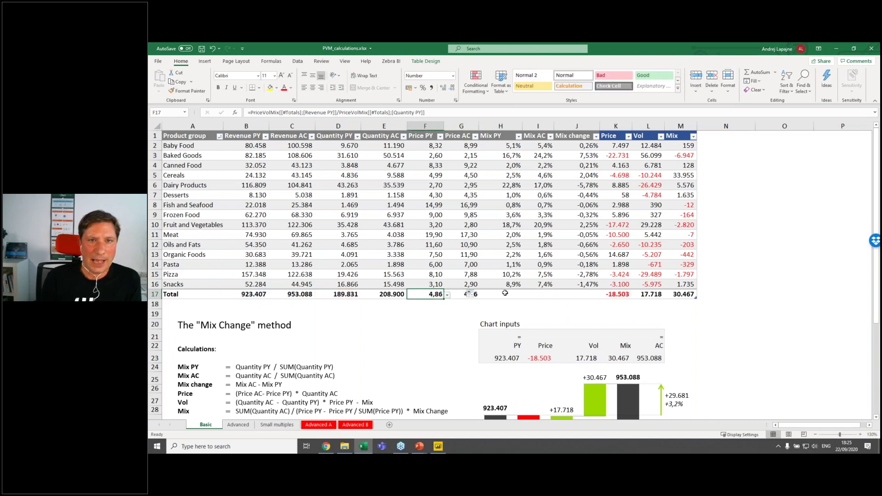
pyautogui.click(505, 293)
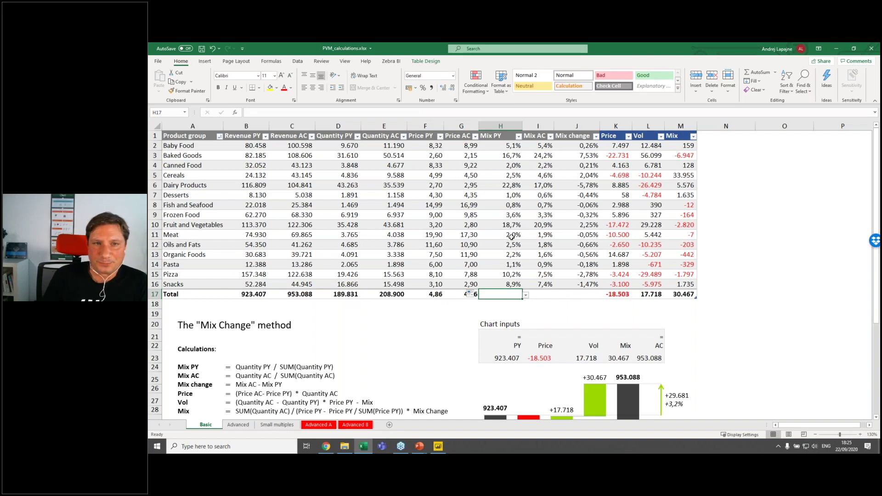
pyautogui.moveTo(458, 136); pyautogui.dragTo(421, 133)
pyautogui.click(420, 133)
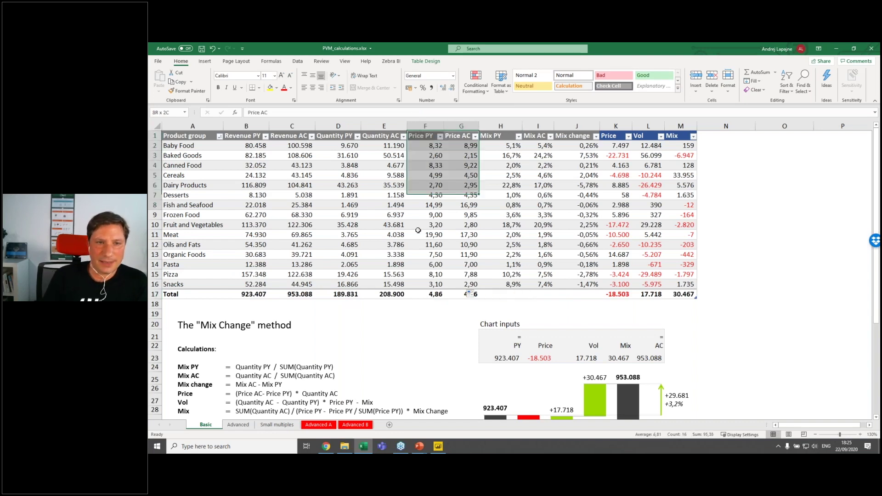
pyautogui.click(428, 138)
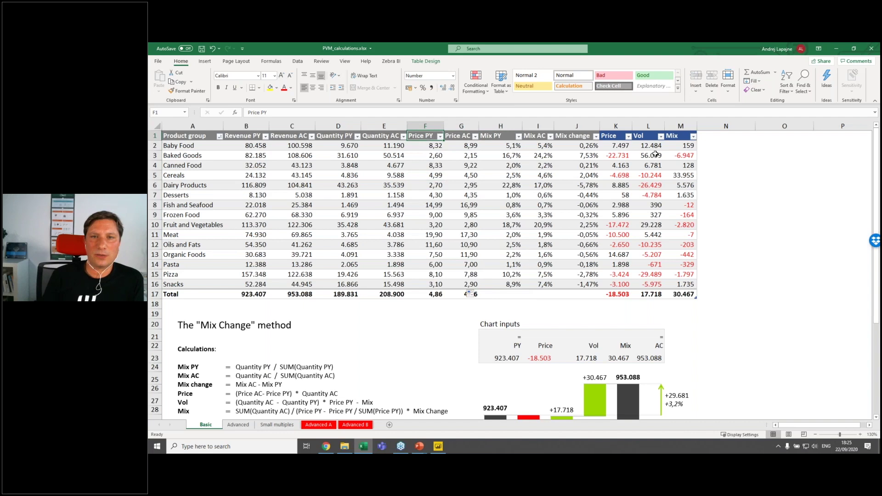
# Examine the Baby Food price variance formula in K2, focusing on the difference between Price AC and Price PY multiplied by Quantity AC.
pyautogui.click(610, 144)
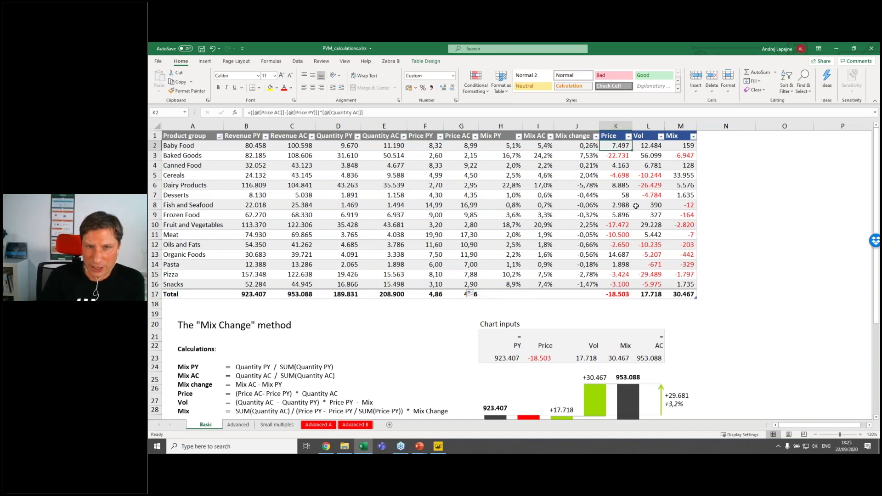
pyautogui.press('F2')
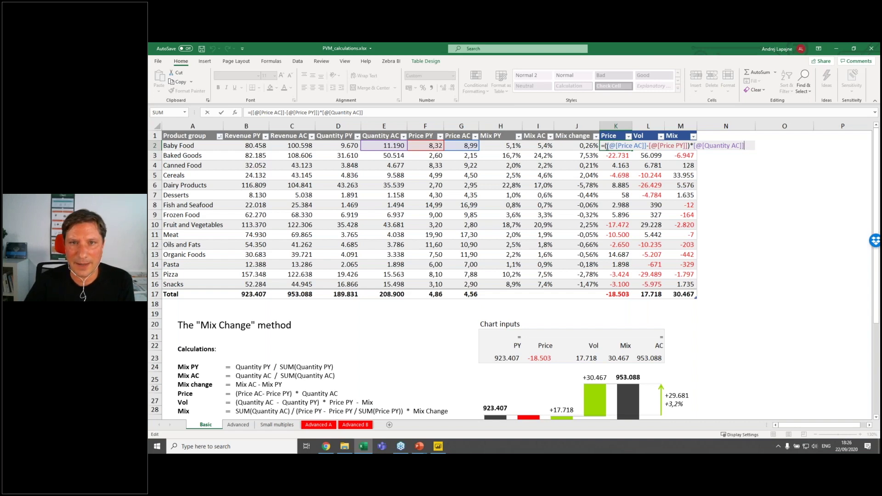
pyautogui.moveTo(607, 146); pyautogui.dragTo(688, 146)
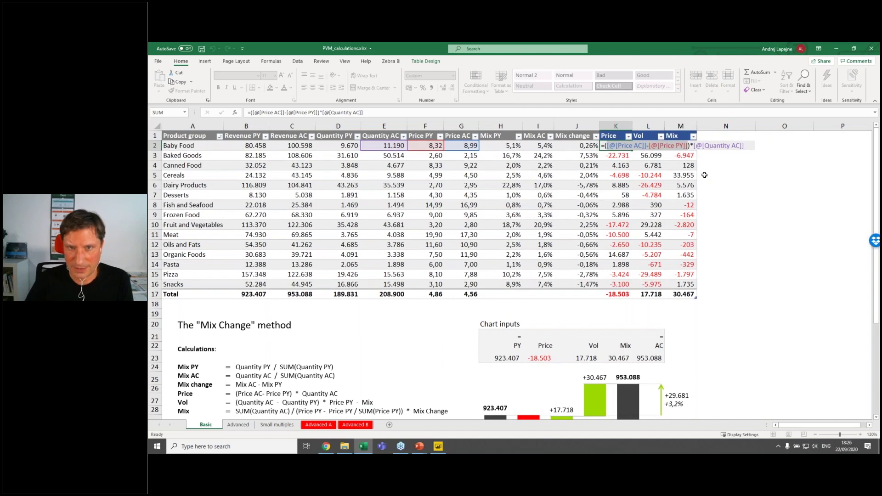
pyautogui.hotkey('ctrl', 'Return')
pyautogui.scroll(3, 704, 175)
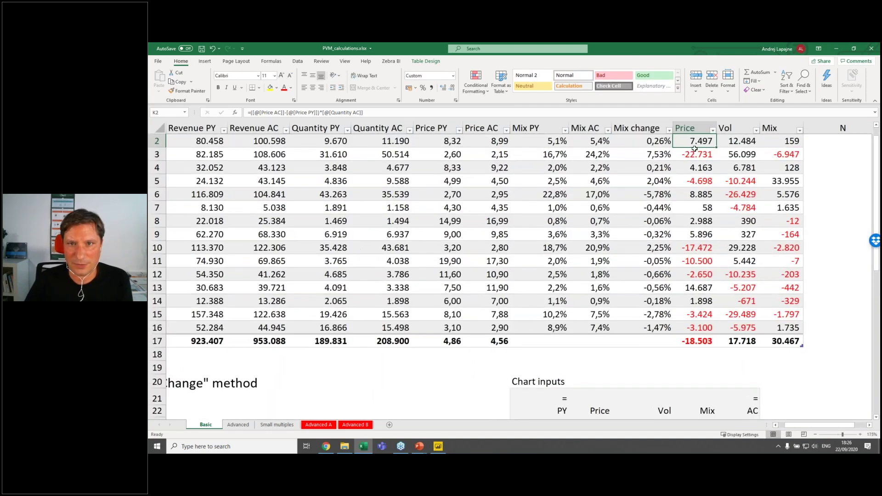
pyautogui.scroll(1, 695, 148)
pyautogui.doubleClick(695, 152)
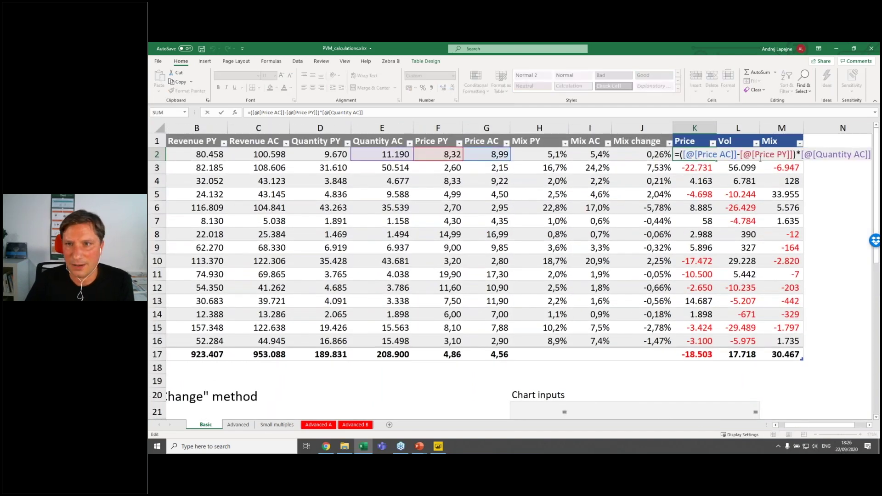
pyautogui.moveTo(683, 155); pyautogui.dragTo(796, 156)
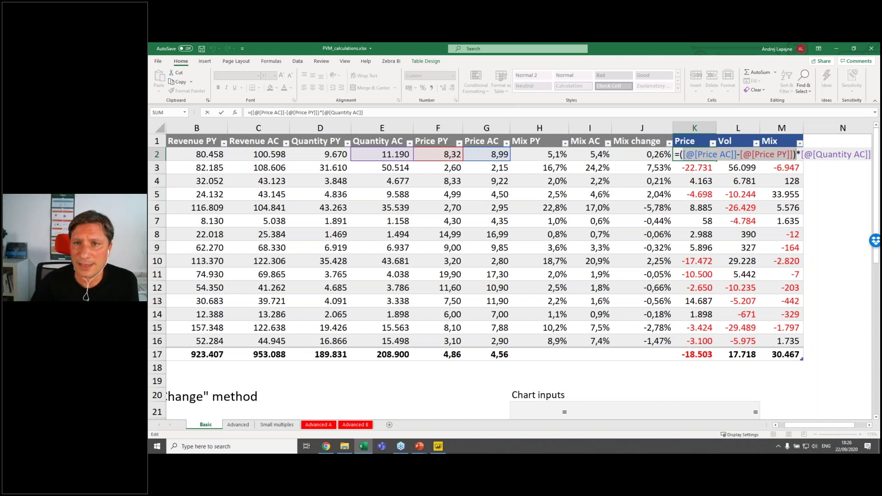
pyautogui.hotkey('ctrl', 'Return')
pyautogui.click(699, 168)
pyautogui.click(700, 154)
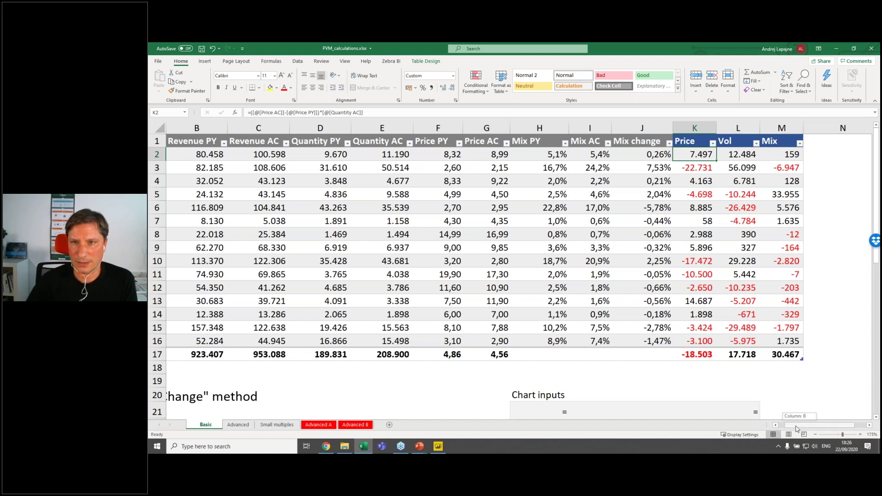
# Examine which prices and quantity feed the Baked Goods price variance in K3, comparing them with the Baby Food prices in F2:G2.
pyautogui.hscroll(-3, 796, 426)
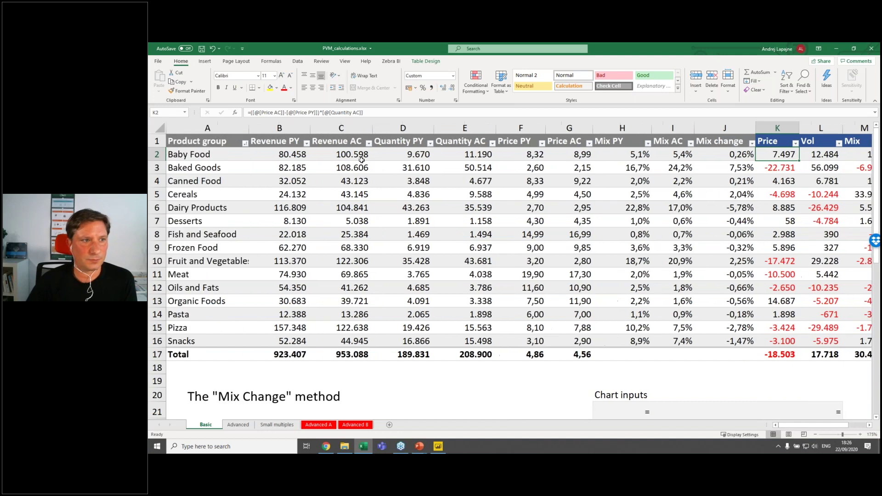
pyautogui.click(768, 167)
pyautogui.press('F2')
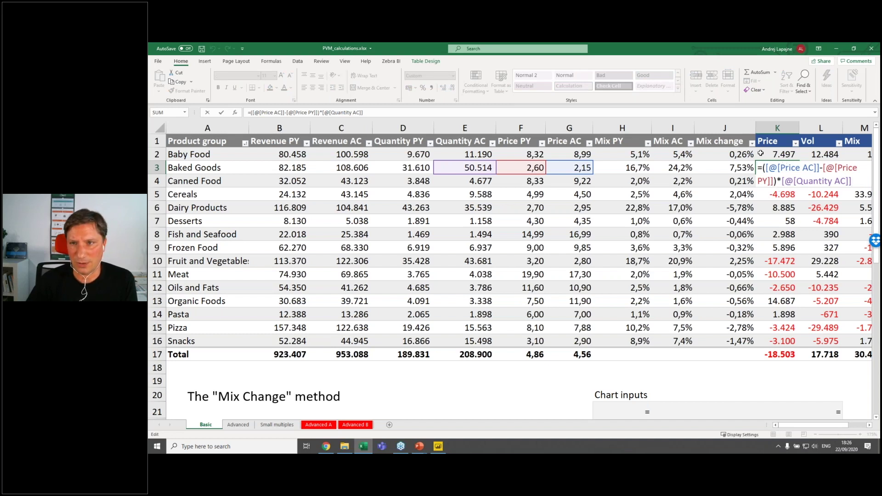
pyautogui.click(784, 157)
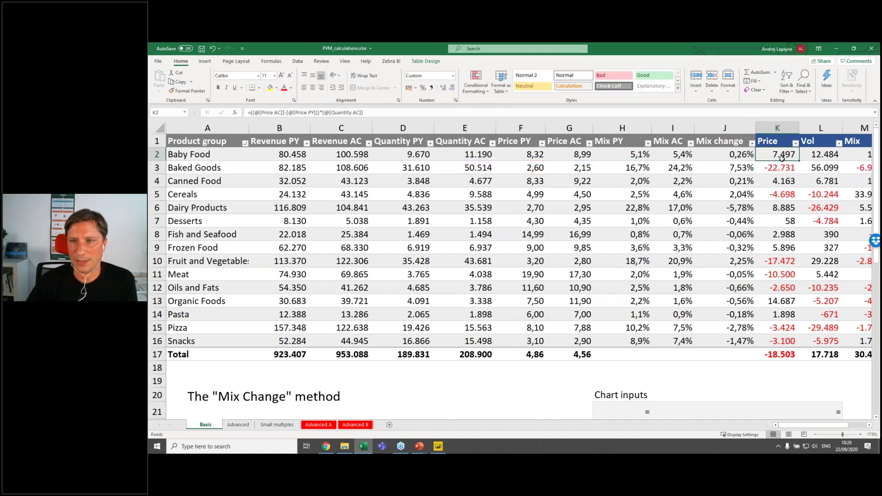
pyautogui.hotkey('ctrl', 'c')
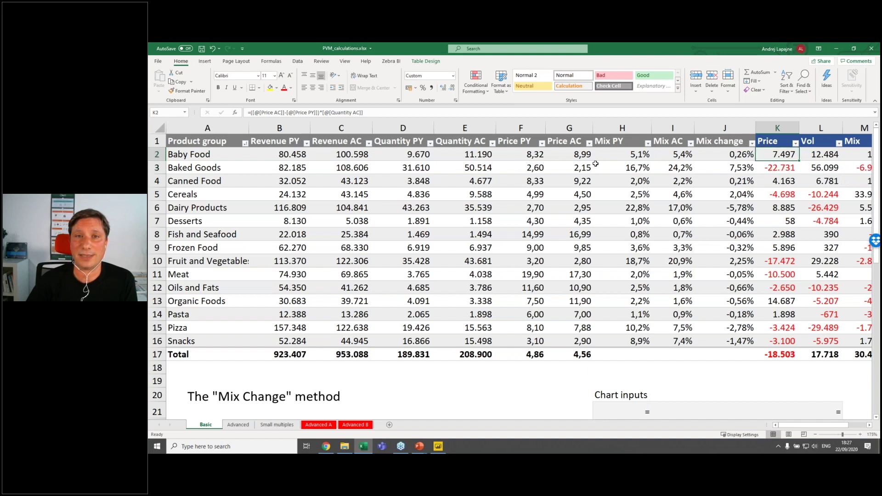
pyautogui.click(531, 159)
pyautogui.keyDown('shift'); pyautogui.click(564, 157); pyautogui.keyUp('shift')
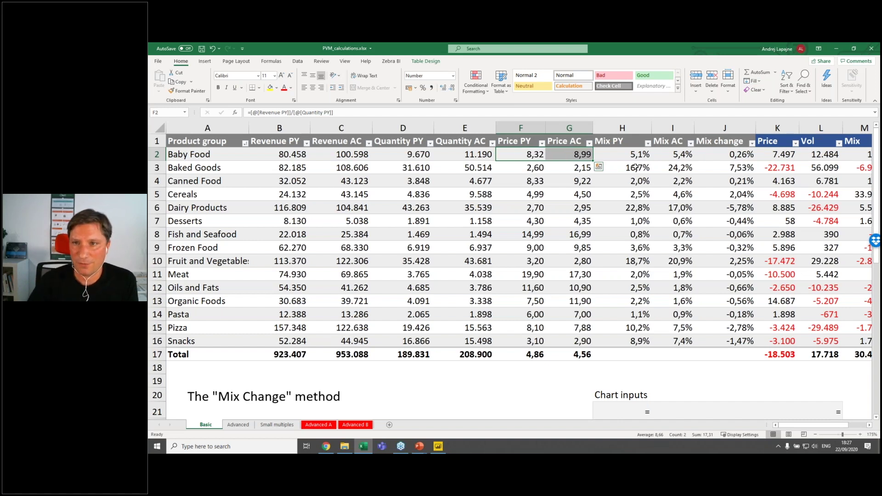
pyautogui.click(779, 170)
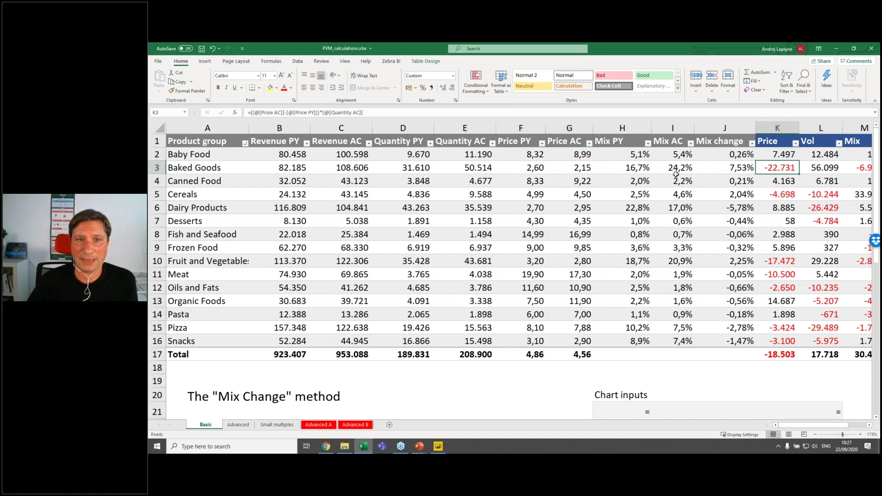
pyautogui.press('F2')
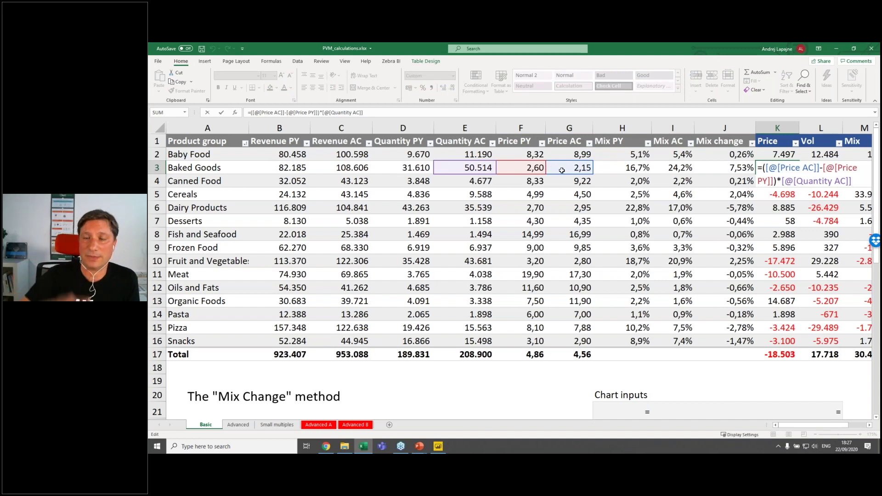
pyautogui.press('Escape')
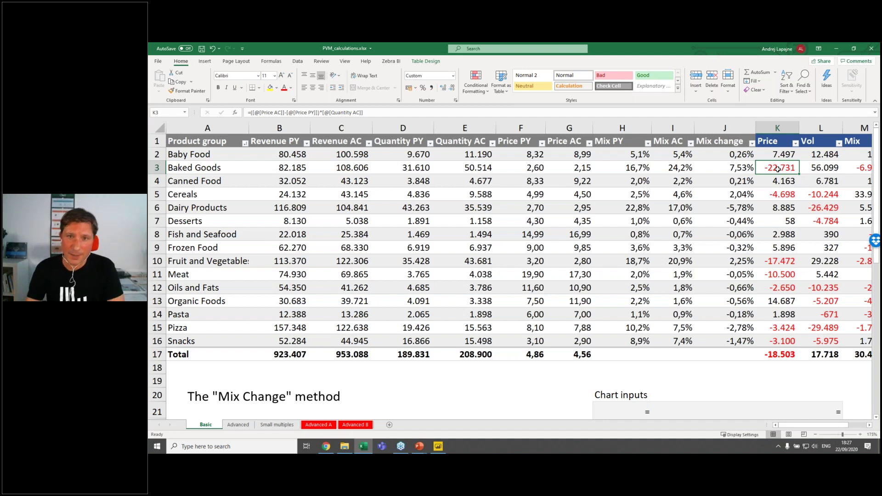
pyautogui.press('F2')
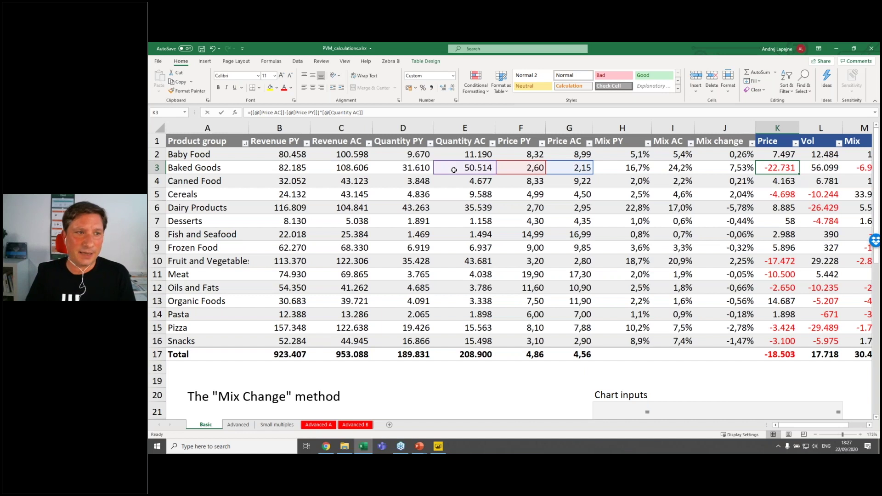
pyautogui.press('Escape')
# Examine how the Price variance total in K17 sums the individual product group variances with SUBTOTAL.
pyautogui.press('Return')
pyautogui.hotkey('shift', 'Down')
pyautogui.hotkey('shift', 'Down')
pyautogui.hotkey('shift', 'Down')
pyautogui.hotkey('shift', 'Down')
pyautogui.hotkey('shift', 'Down')
pyautogui.hotkey('shift', 'Down')
pyautogui.hotkey('shift', 'Down')
pyautogui.hotkey('shift', 'Down')
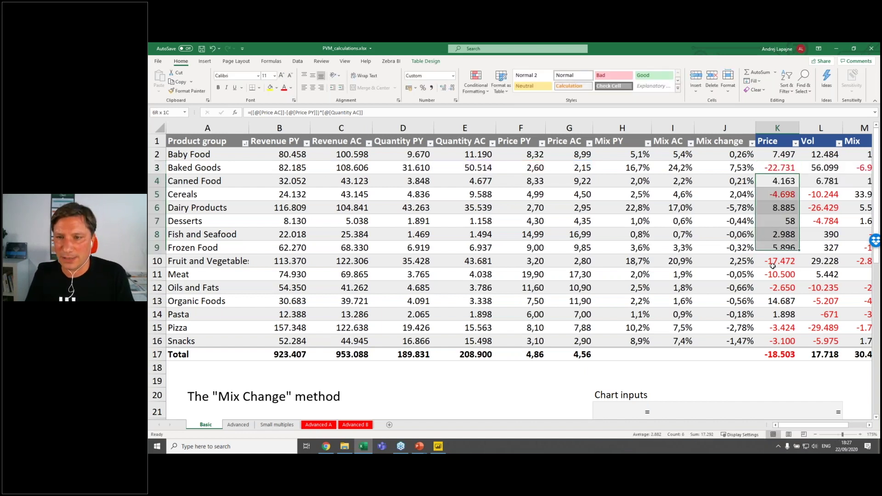
pyautogui.click(781, 356)
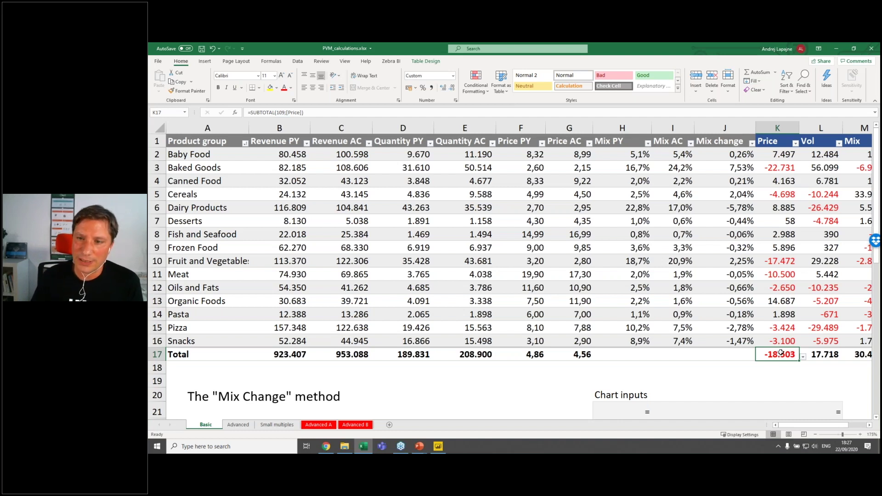
pyautogui.doubleClick(775, 353)
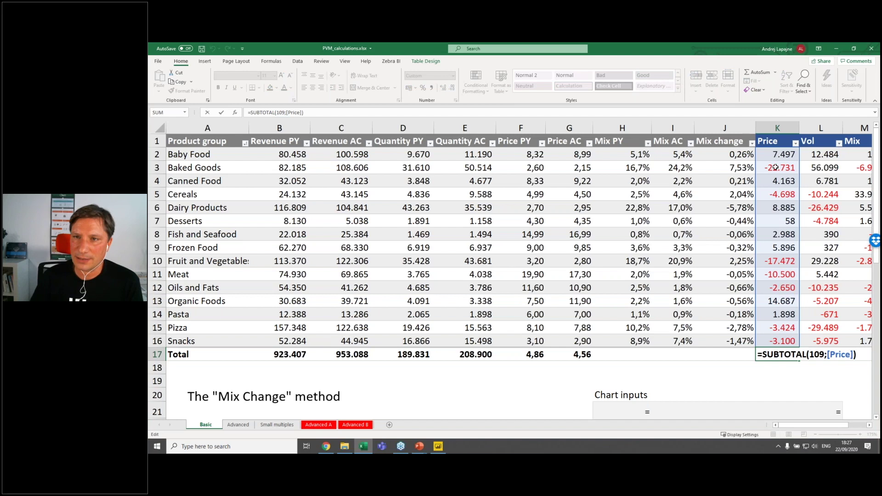
pyautogui.moveTo(775, 157); pyautogui.dragTo(784, 344)
pyautogui.click(786, 354)
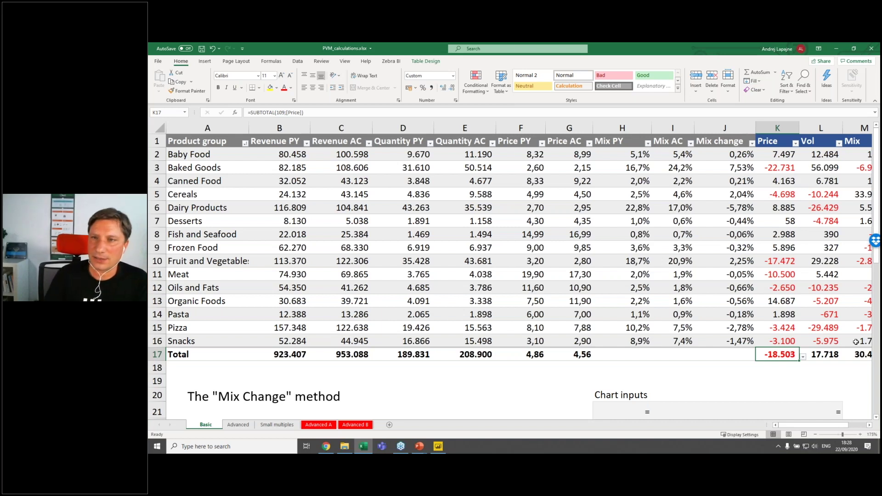
pyautogui.click(773, 149)
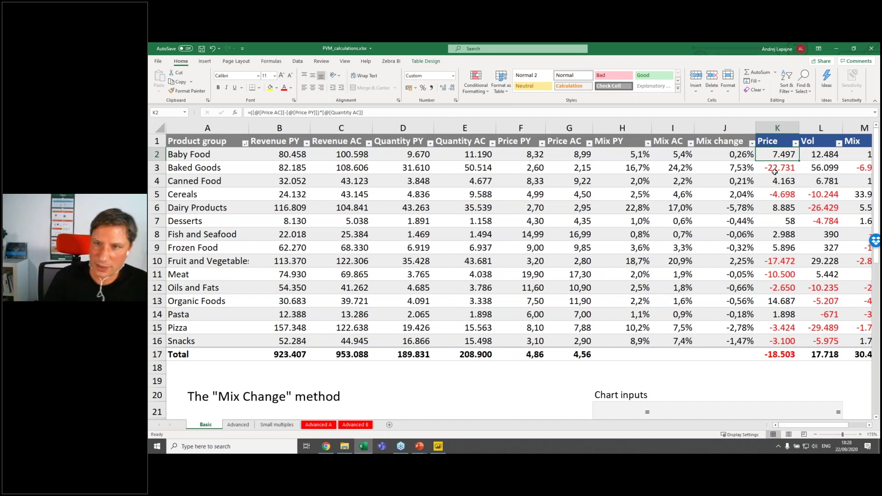
pyautogui.click(784, 355)
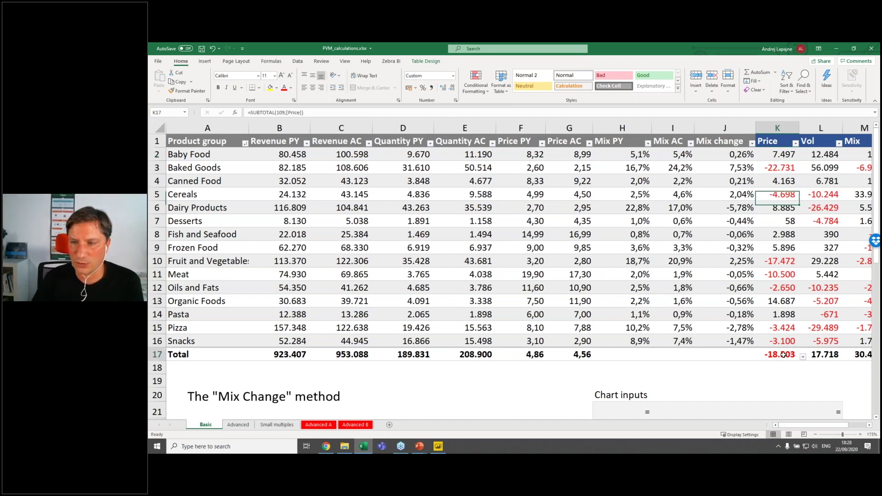
pyautogui.doubleClick(783, 355)
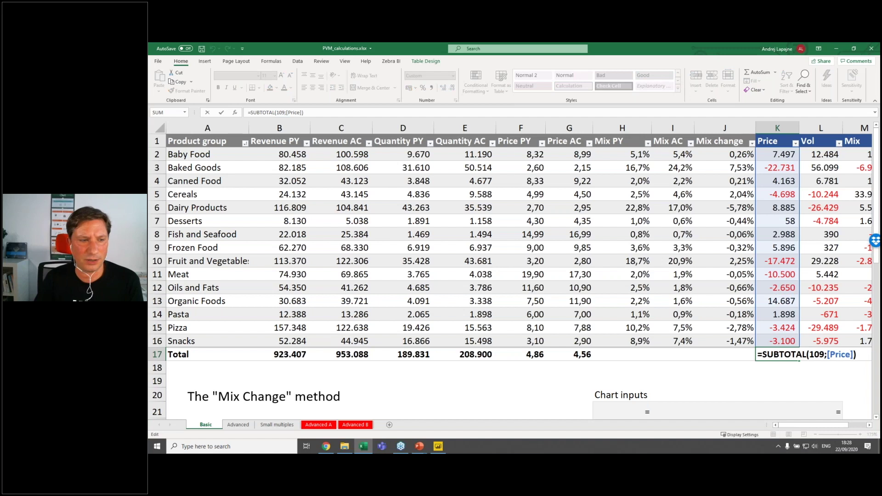
pyautogui.press('Escape')
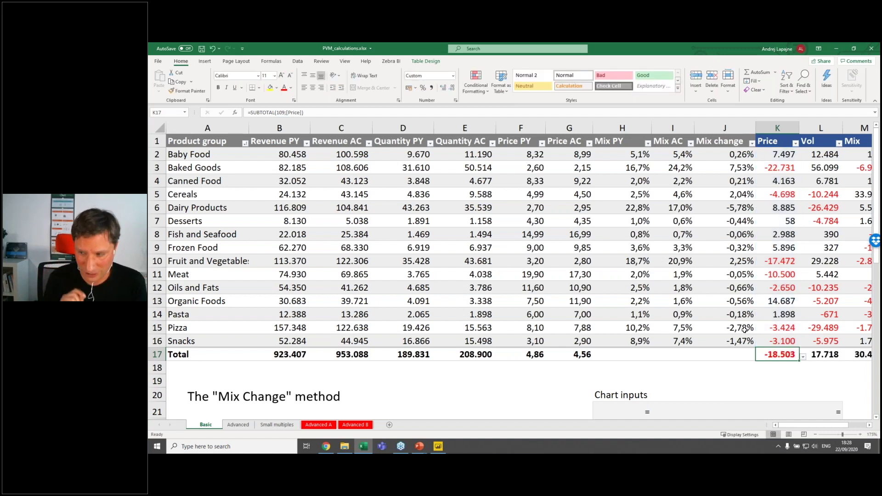
# Review the Baby Food volume variance formula in L2 and the mix variance formula in M2.
pyautogui.press('Right')
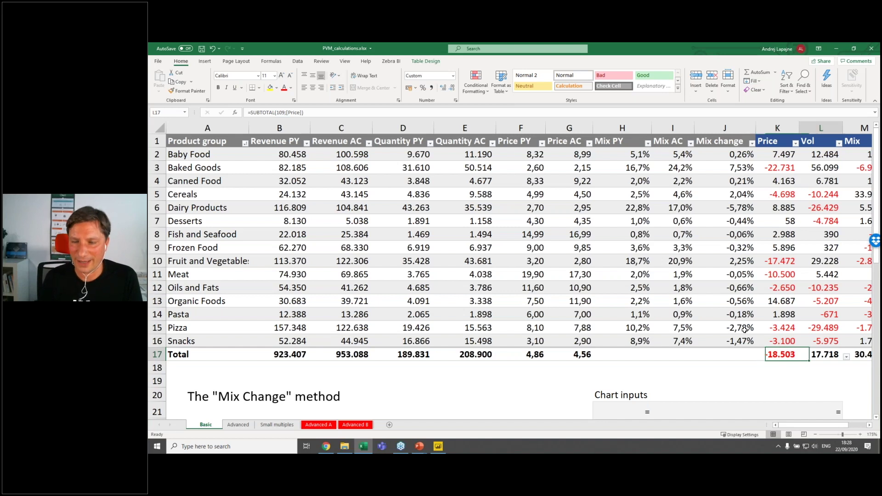
pyautogui.click(827, 154)
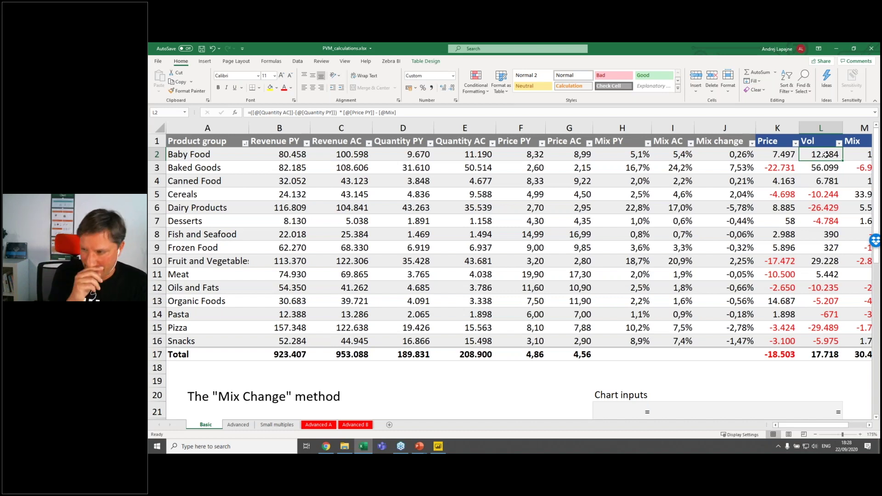
pyautogui.press('Up')
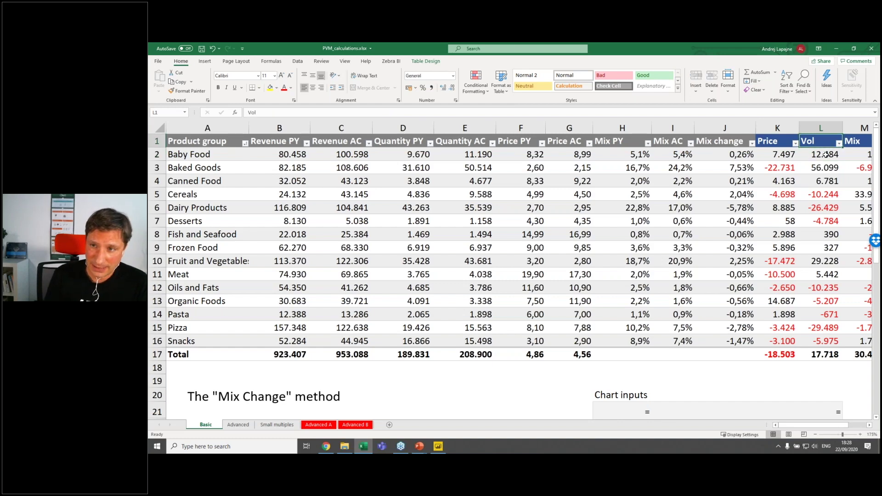
pyautogui.press('Right')
pyautogui.press('Down')
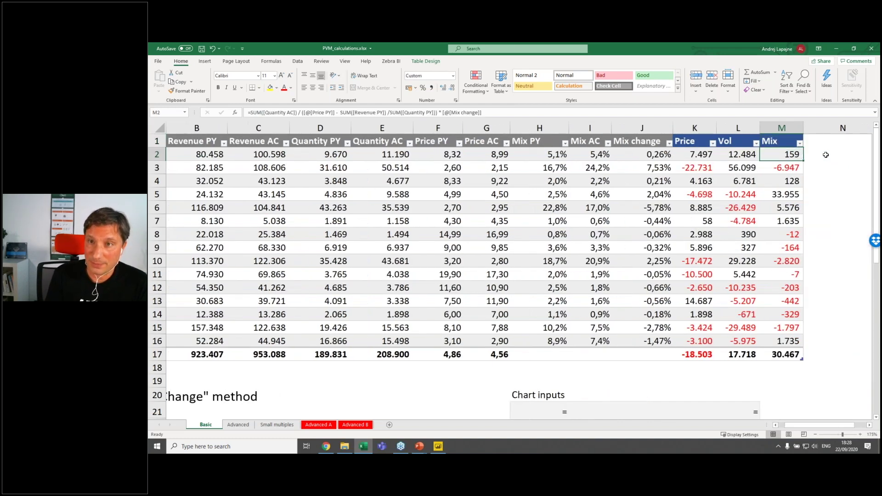
# Examine the Mix PY shares in H2:H16, including how each product group's Quantity PY is divided by the total quantity.
pyautogui.click(725, 143)
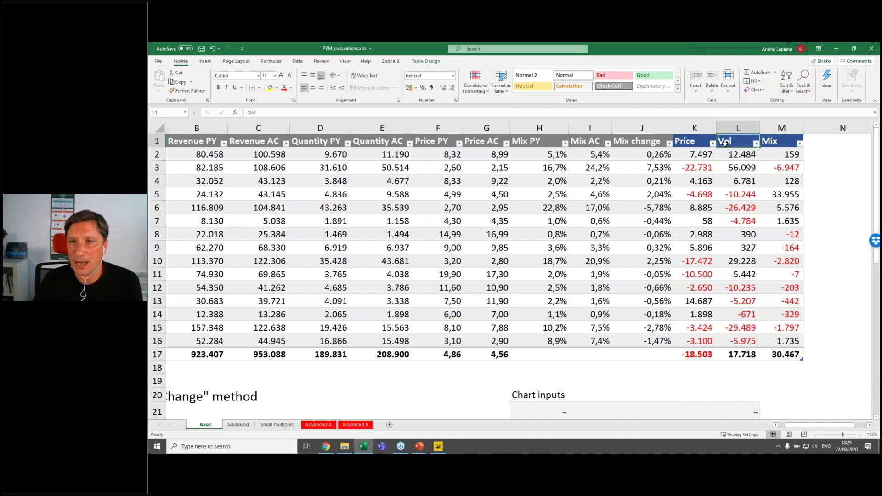
pyautogui.click(775, 153)
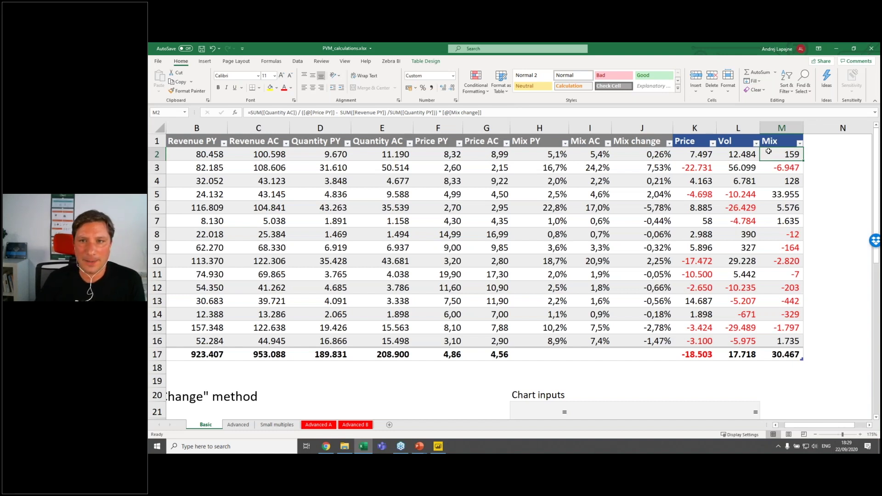
pyautogui.click(537, 152)
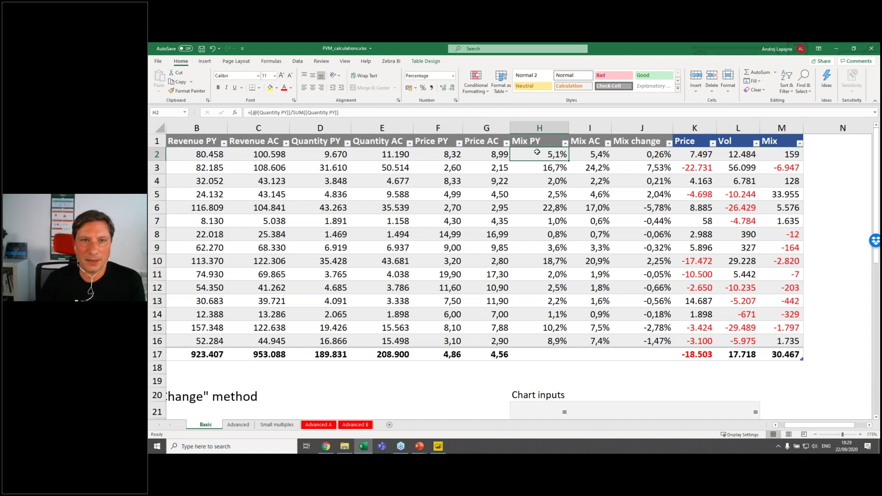
pyautogui.click(542, 169)
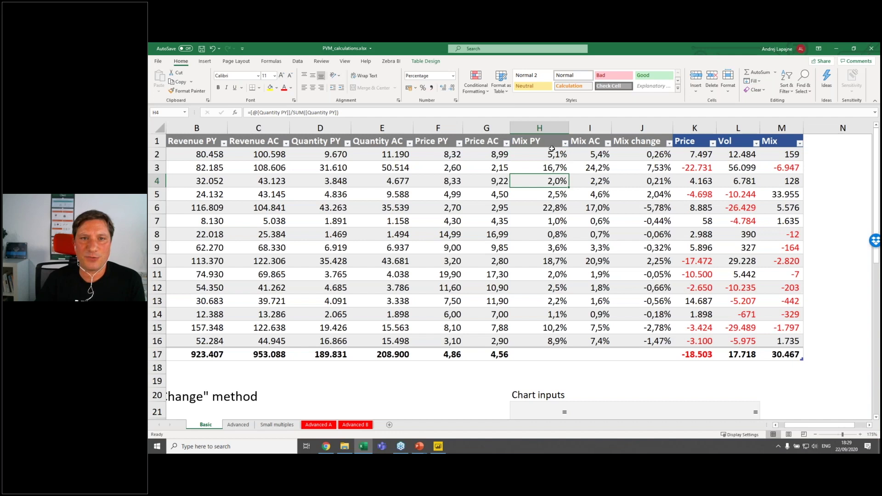
pyautogui.click(552, 149)
pyautogui.moveTo(541, 142); pyautogui.dragTo(545, 342)
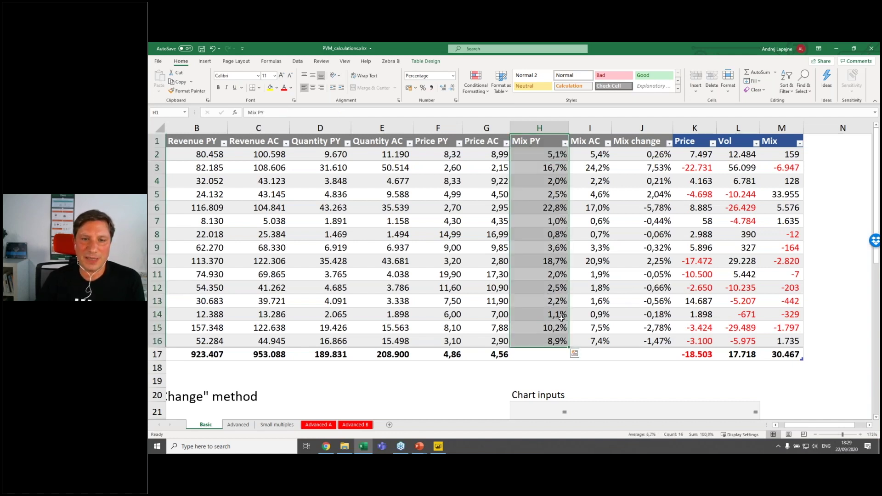
pyautogui.click(541, 171)
pyautogui.press('Left')
pyautogui.press('Right')
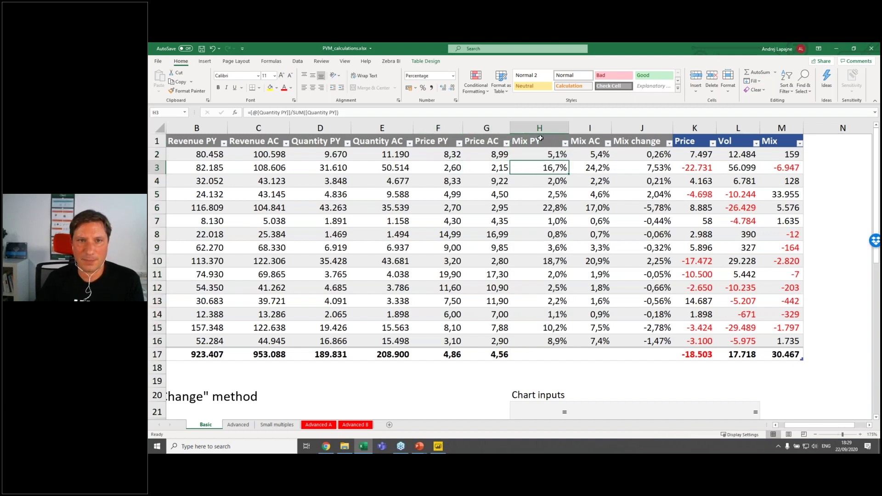
# Compare the Baby Food Mix PY and Mix AC formulas in H2 and I2, relating them to the row's source columns.
pyautogui.click(540, 141)
pyautogui.click(583, 142)
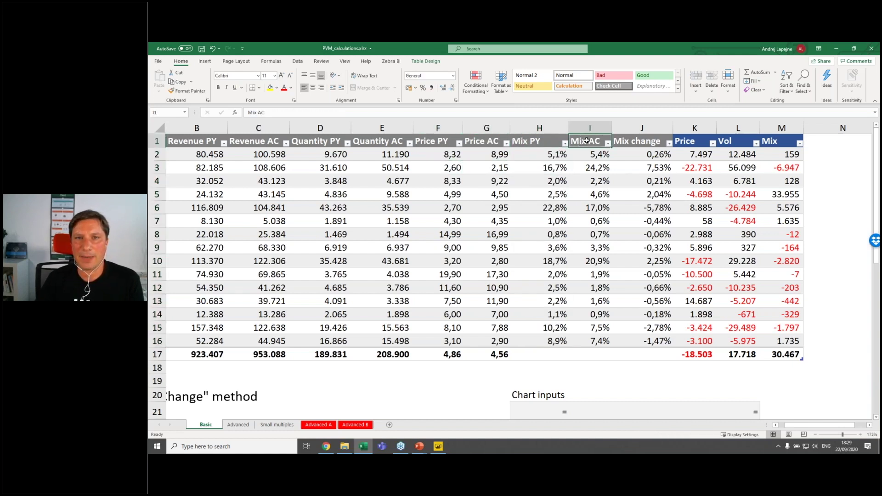
pyautogui.click(588, 155)
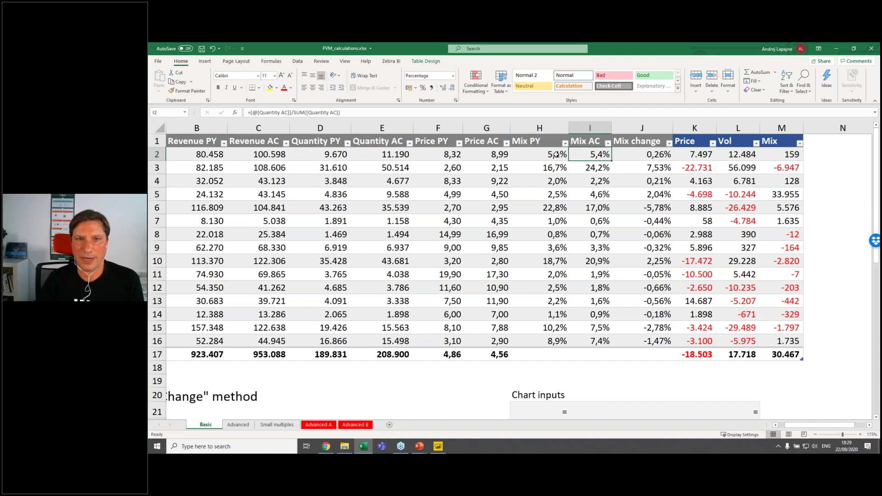
pyautogui.click(556, 155)
pyautogui.press('Left')
pyautogui.press('Left')
pyautogui.press('Left')
pyautogui.press('Left')
pyautogui.press('Left')
pyautogui.press('Left')
pyautogui.press('Left')
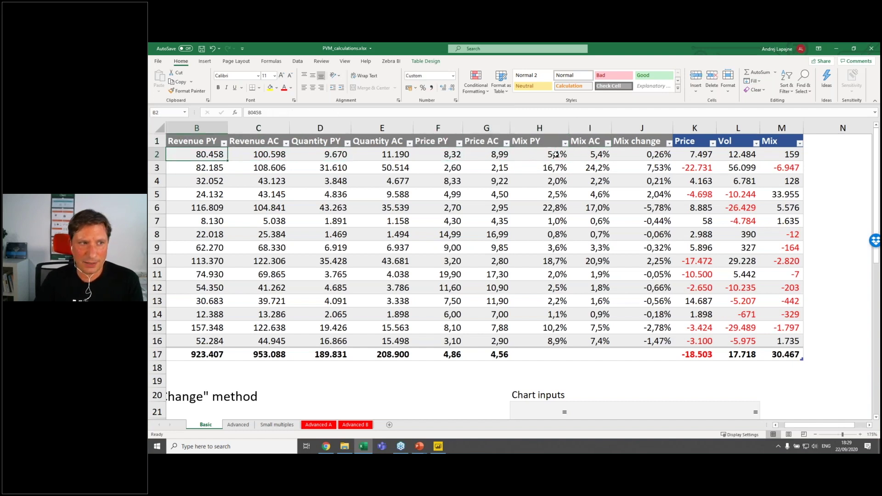
pyautogui.press('Right')
pyautogui.press('Right')
pyautogui.press('Right')
pyautogui.press('Right')
pyautogui.press('Right')
pyautogui.press('Right')
pyautogui.press('Right')
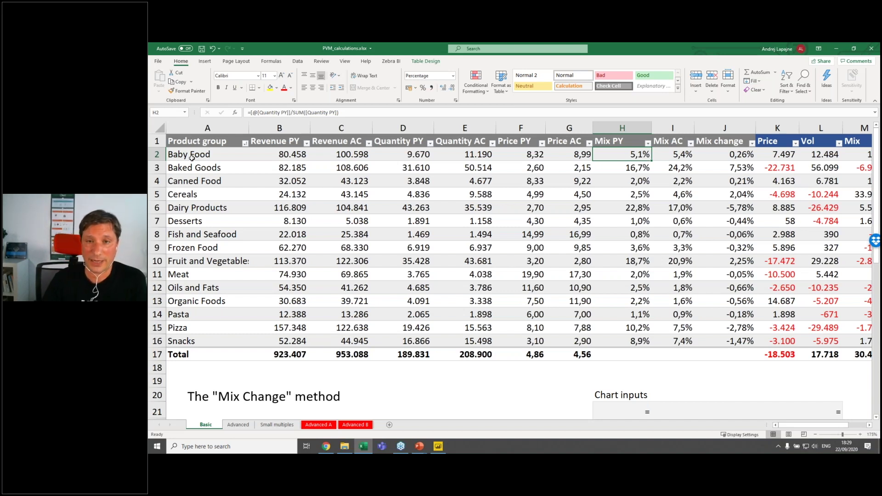
# Check the Total row cells under Mix PY and Mix AC, and review the Baby Food Mix change formula in J2.
pyautogui.click(637, 359)
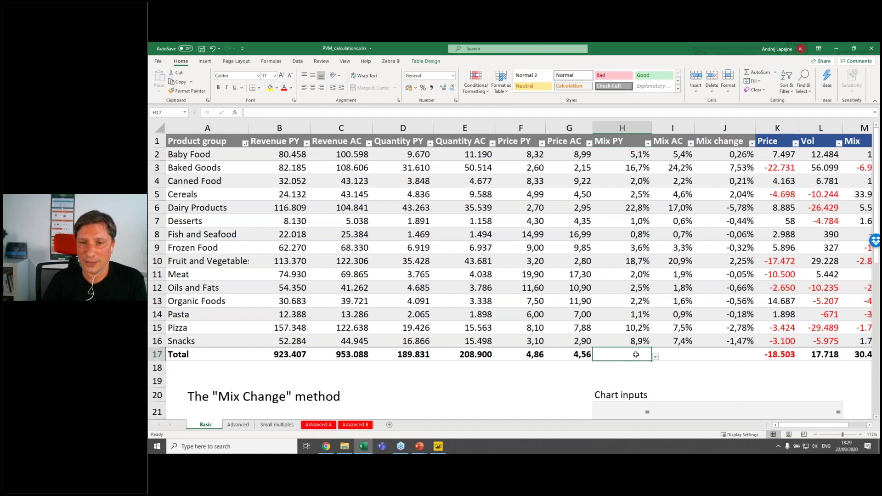
pyautogui.click(626, 157)
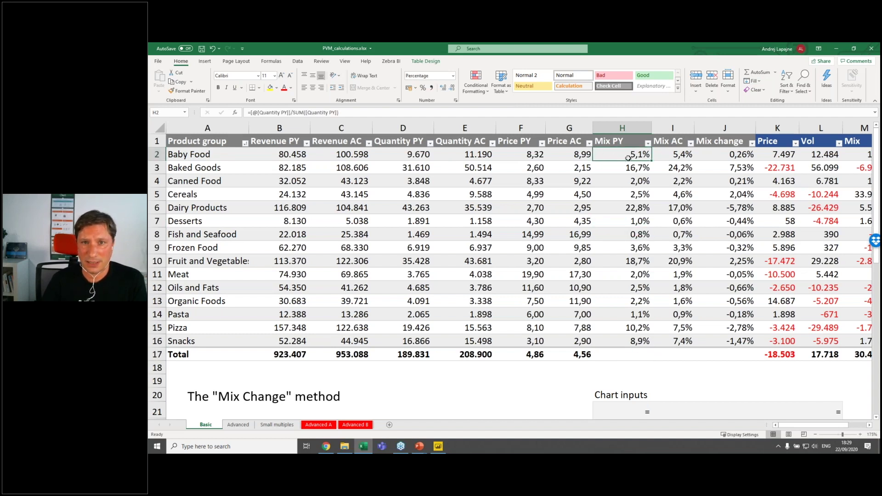
pyautogui.click(675, 361)
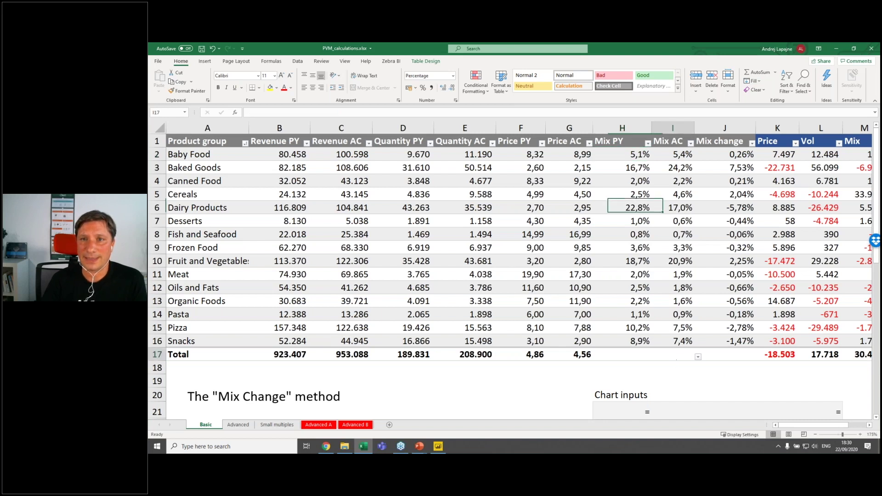
pyautogui.click(676, 157)
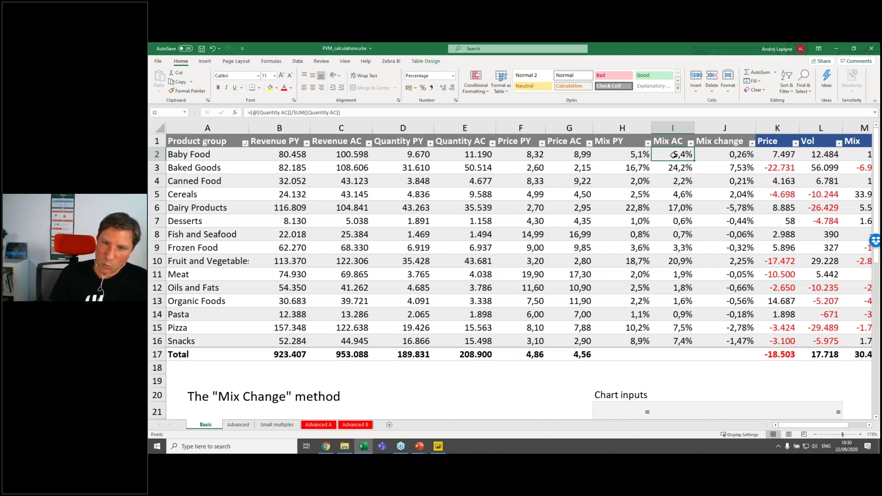
pyautogui.press('Left')
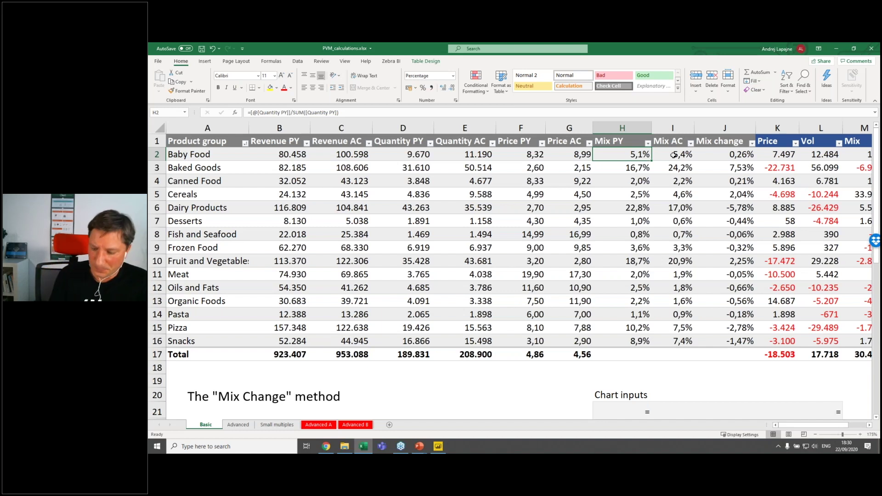
pyautogui.press('Right')
pyautogui.press('Right')
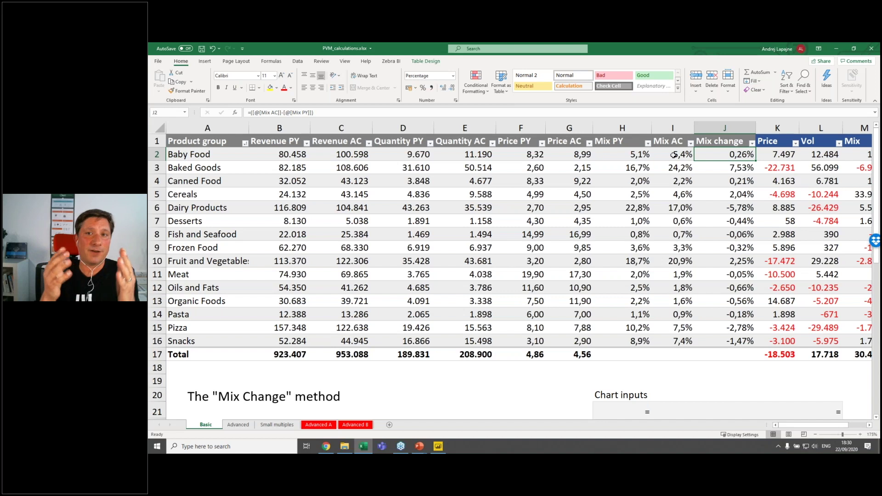
# Trace the Baby Food row between its quantity, price and mix columns and the variance formulas in K2:M2.
pyautogui.click(674, 156)
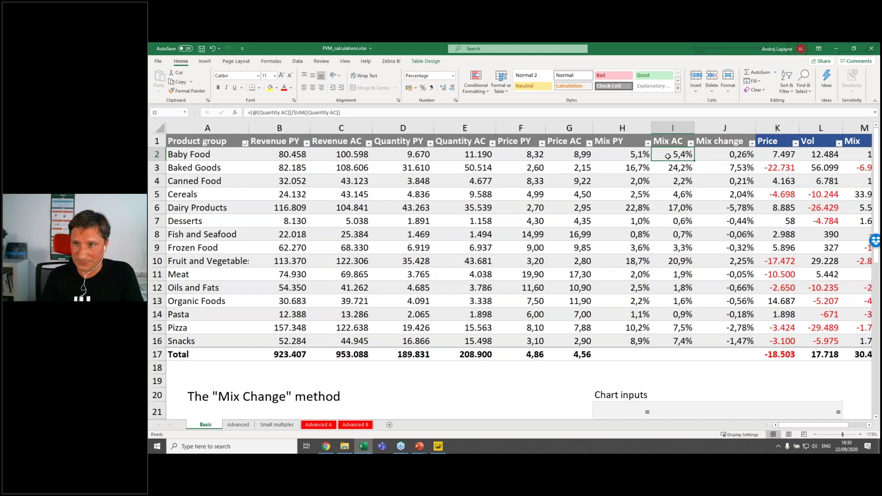
pyautogui.press('Right')
pyautogui.press('Right')
pyautogui.press('Right')
pyautogui.press('Right')
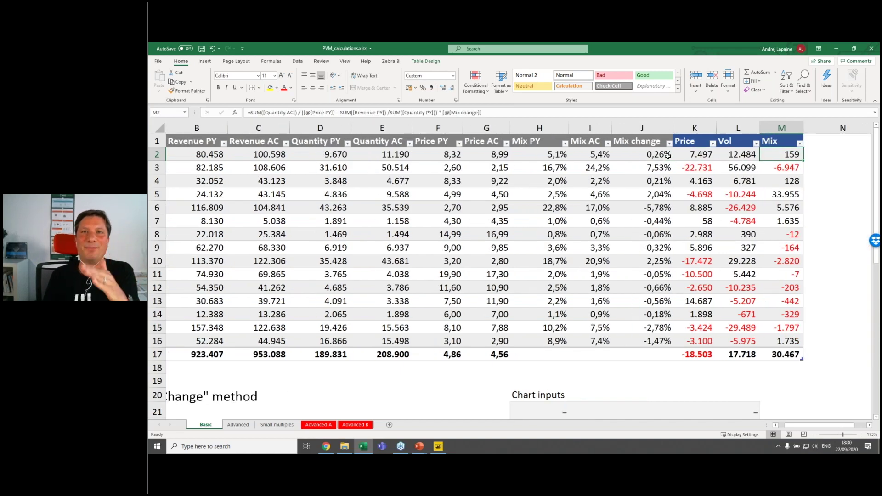
pyautogui.press('Left')
pyautogui.press('Right')
pyautogui.press('Left')
pyautogui.press('Left')
pyautogui.press('Left')
pyautogui.press('Left')
pyautogui.press('Left')
pyautogui.press('Left')
pyautogui.press('Left')
pyautogui.press('Left')
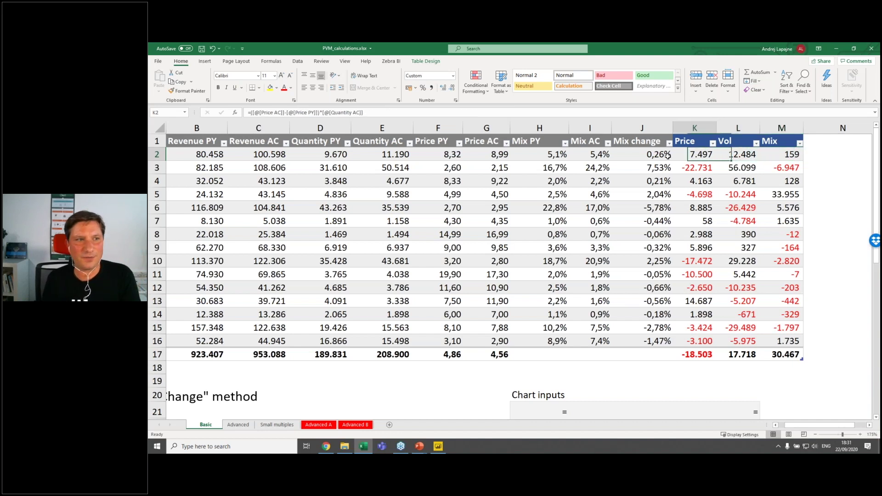
pyautogui.press('Right')
pyautogui.press('Right')
pyautogui.press('Right')
pyautogui.press('Right')
pyautogui.press('Right')
pyautogui.press('Right')
pyautogui.press('Right')
pyautogui.press('Right')
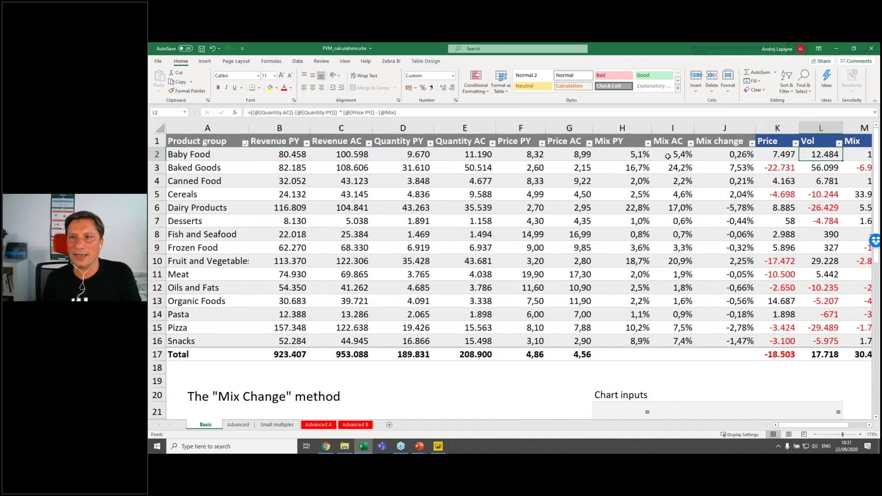
# Inspect which columns and cells feed the Baby Food mix variance formula in M2.
pyautogui.press('Down')
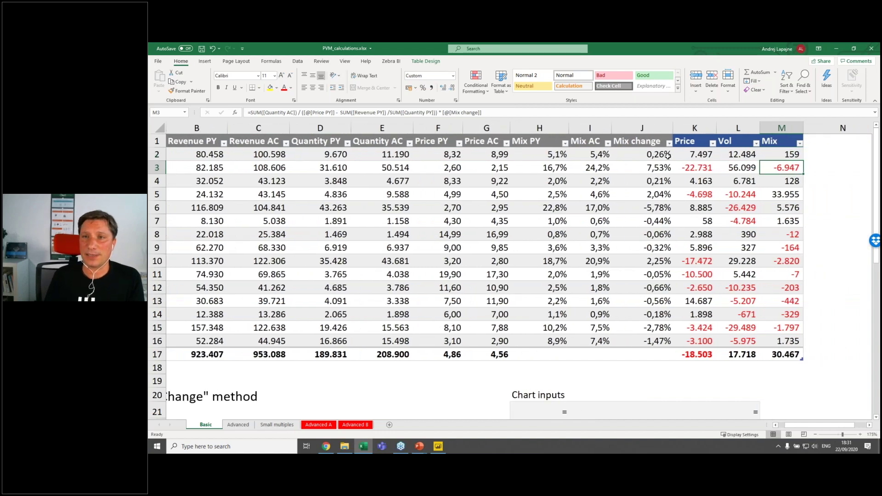
pyautogui.press('Up')
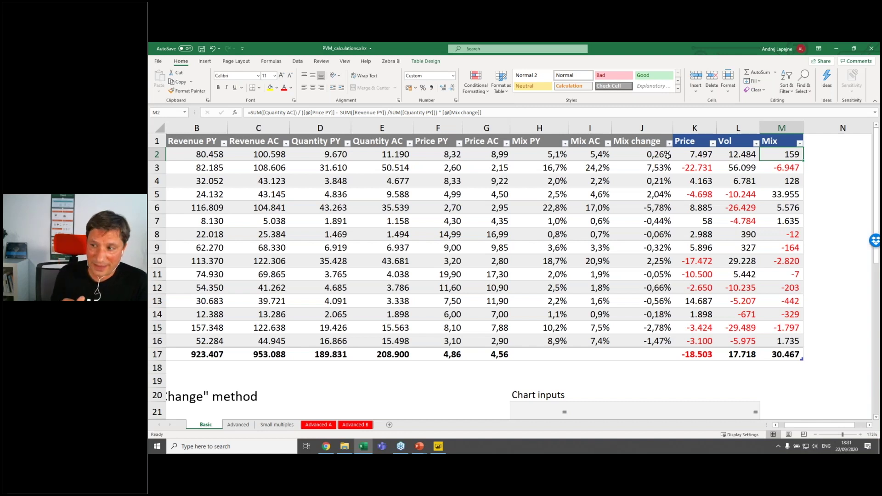
pyautogui.press('F2')
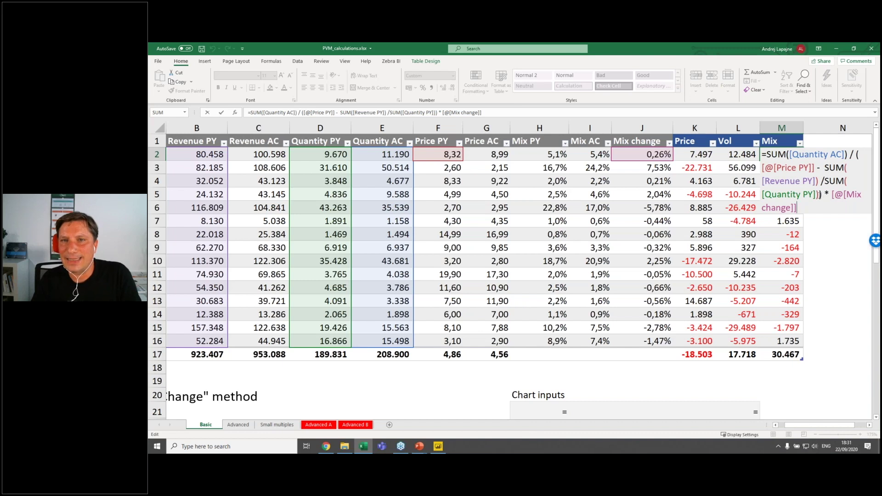
pyautogui.press('Return')
# Examine how the Mix change formula in J2 takes the difference between Mix AC and Mix PY.
pyautogui.moveTo(537, 144); pyautogui.dragTo(598, 170)
pyautogui.click(553, 155)
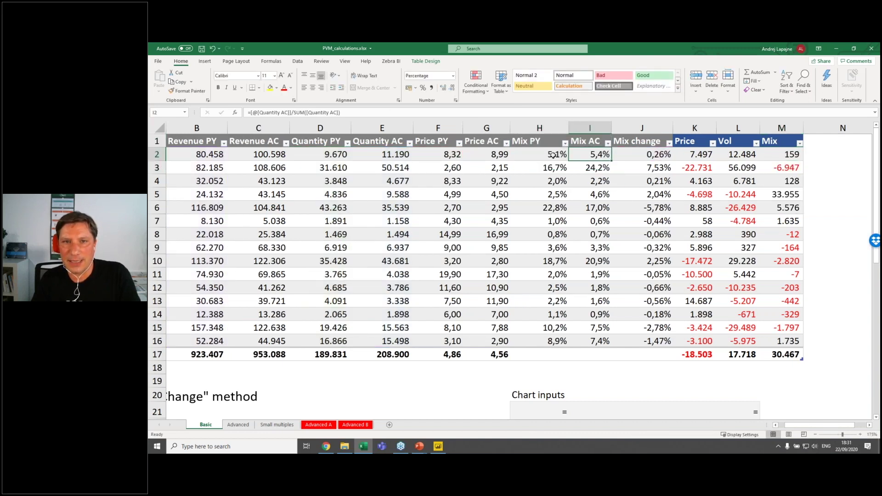
pyautogui.click(658, 151)
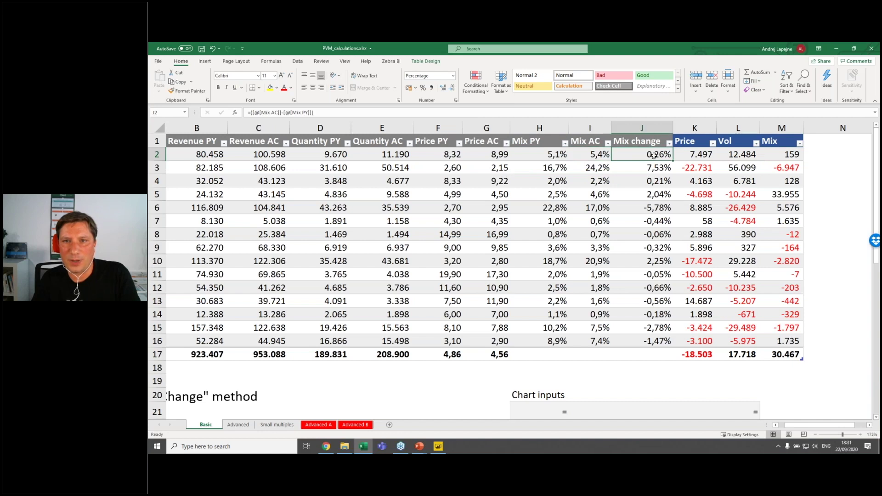
pyautogui.press('F2')
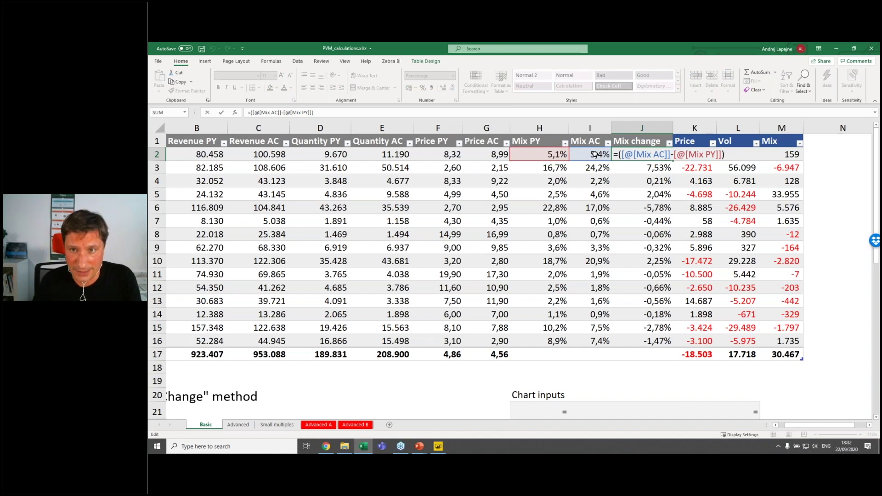
pyautogui.hotkey('ctrl', 'Return')
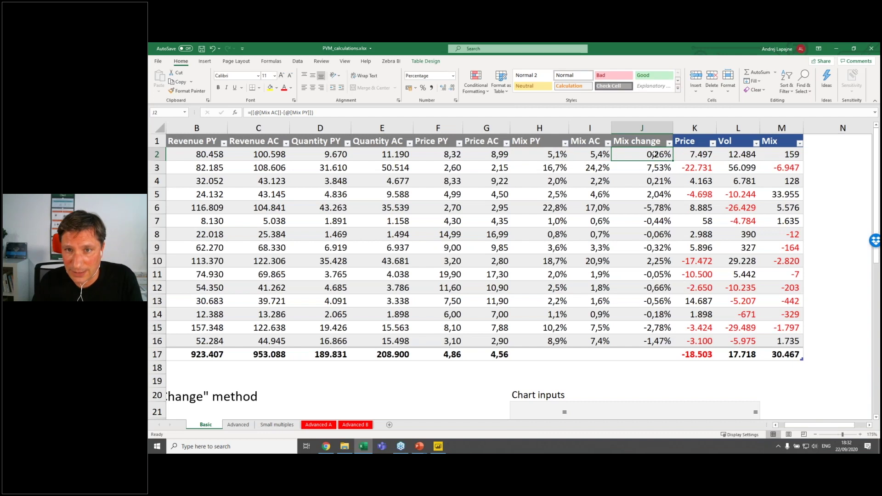
# Examine the Mix change factor at the end of the mix variance formula in M2, leaving the formula as it is.
pyautogui.doubleClick(776, 154)
pyautogui.write('=SUM([Quantity AC]) / ([@[Price PY]] - SUM([Revenue PY]) /SUM([Quantity PY])) * [@[Mix change]]')
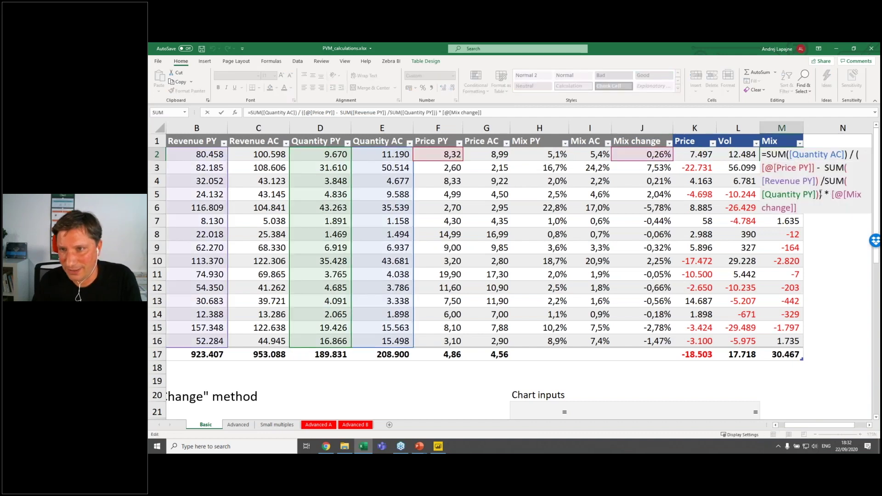
pyautogui.moveTo(831, 194); pyautogui.dragTo(831, 208)
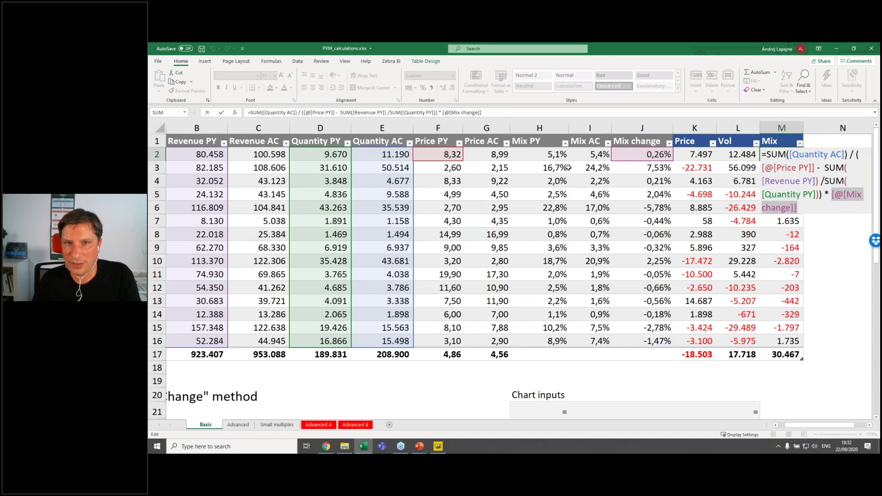
pyautogui.hotkey('ctrl', 'Return')
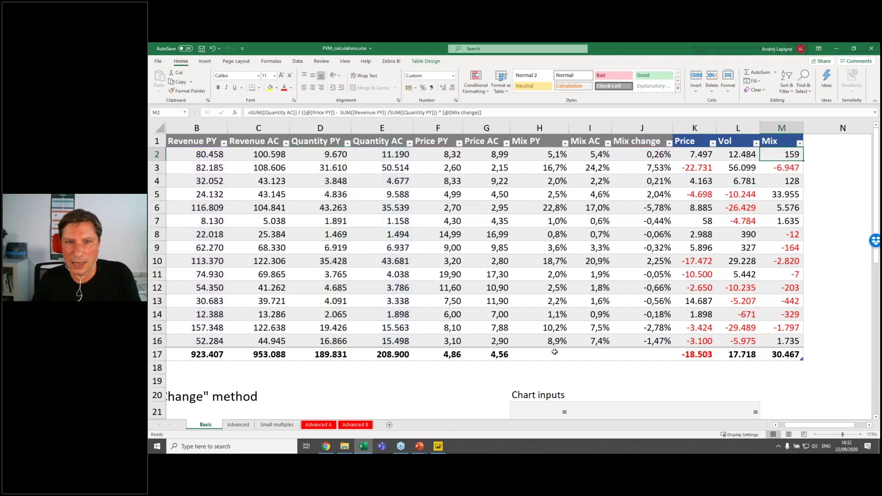
# Inspect the Quantity PY references used by the Baby Food Mix PY formula in H2.
pyautogui.click(551, 157)
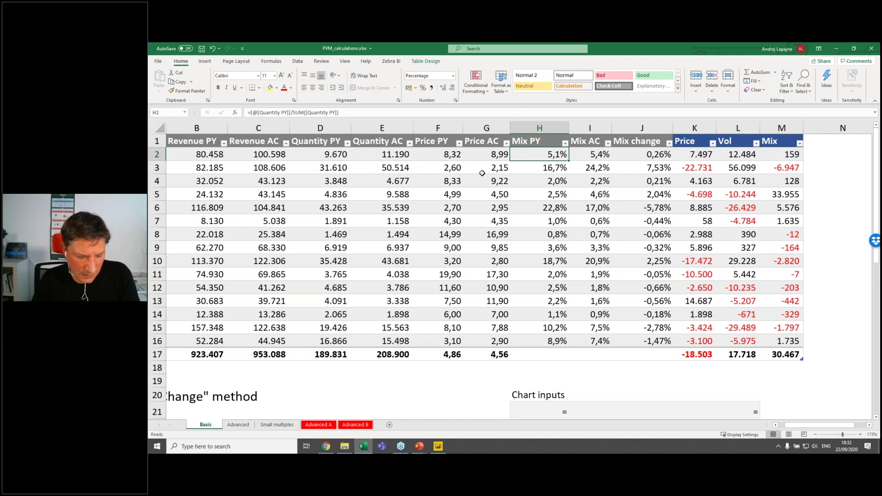
pyautogui.press('F2')
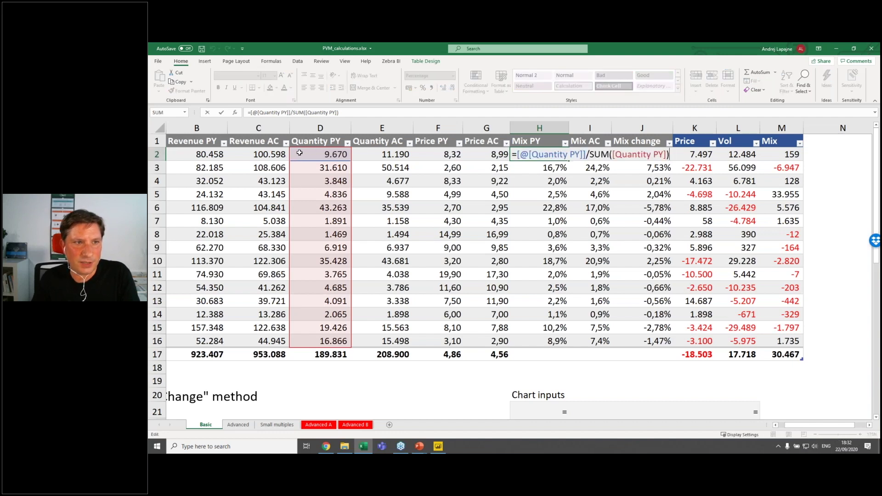
pyautogui.press('Escape')
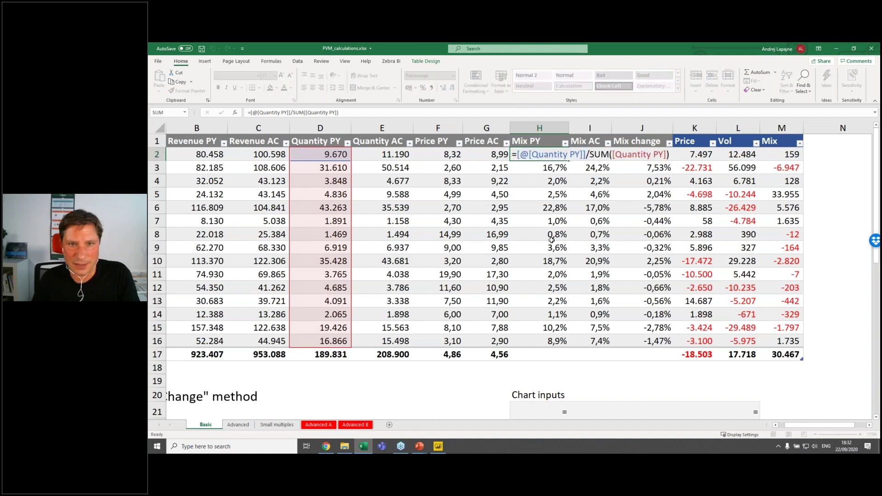
# Review how Mix AC in I2 leads through Mix change in J2 to the mix variance in M2.
pyautogui.click(595, 154)
pyautogui.click(642, 155)
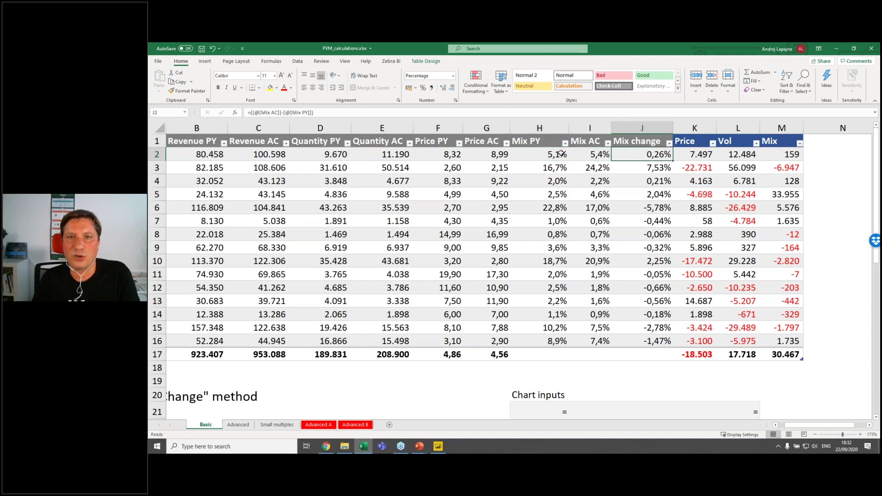
pyautogui.doubleClick(645, 156)
pyautogui.click(784, 155)
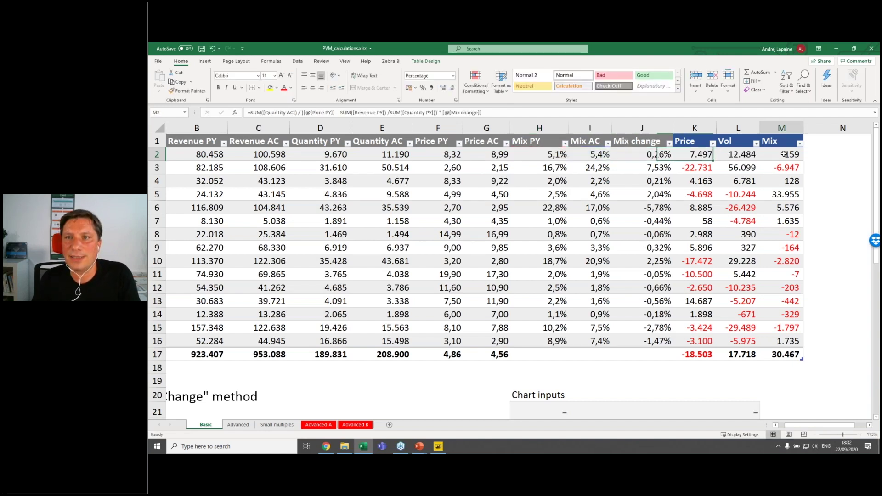
# Examine the Mix change factor and the SUM([Revenue PY])/SUM([Quantity PY]) term in M2, and locate the total Price PY in F17.
pyautogui.doubleClick(784, 155)
pyautogui.moveTo(806, 205); pyautogui.dragTo(830, 194)
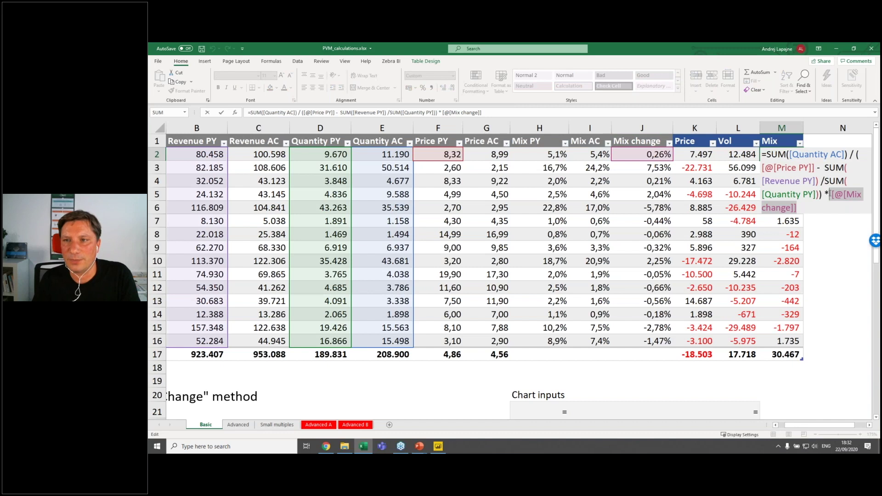
pyautogui.click(779, 154)
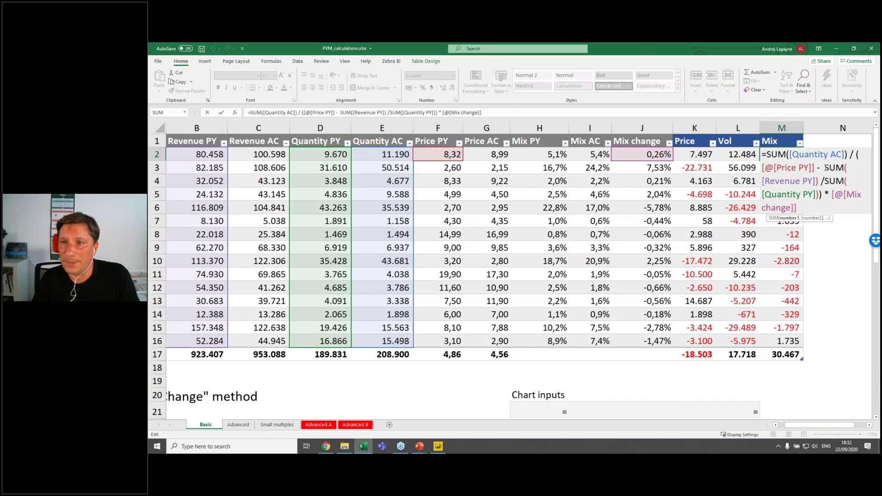
pyautogui.moveTo(826, 169); pyautogui.dragTo(825, 194)
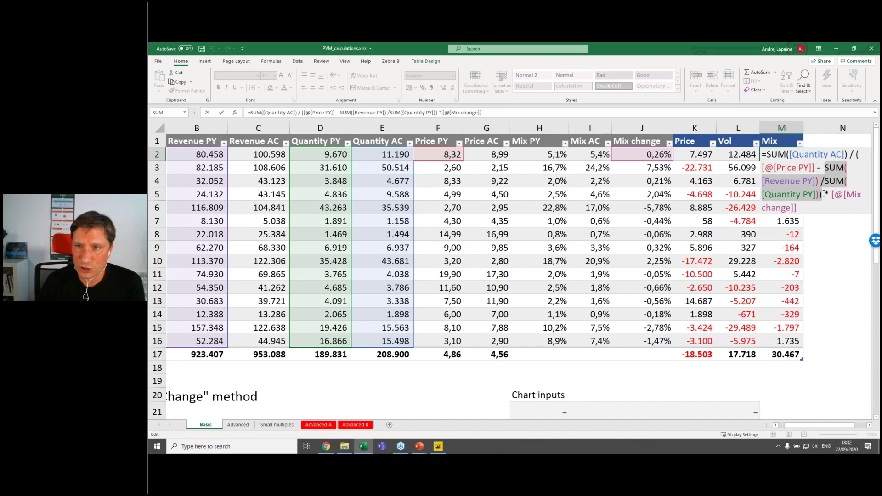
pyautogui.press('Return')
pyautogui.click(442, 352)
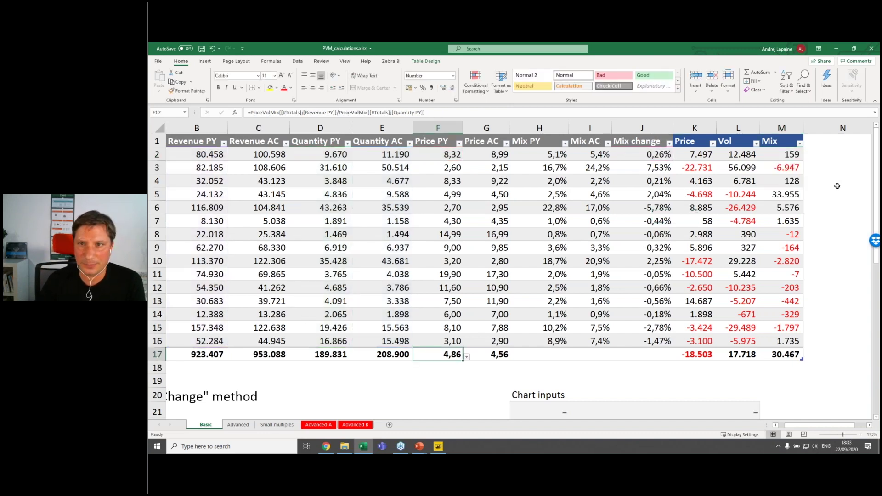
# Compare the average PY price term in the M2 mix formula with the total Price PY formula in F17.
pyautogui.doubleClick(781, 158)
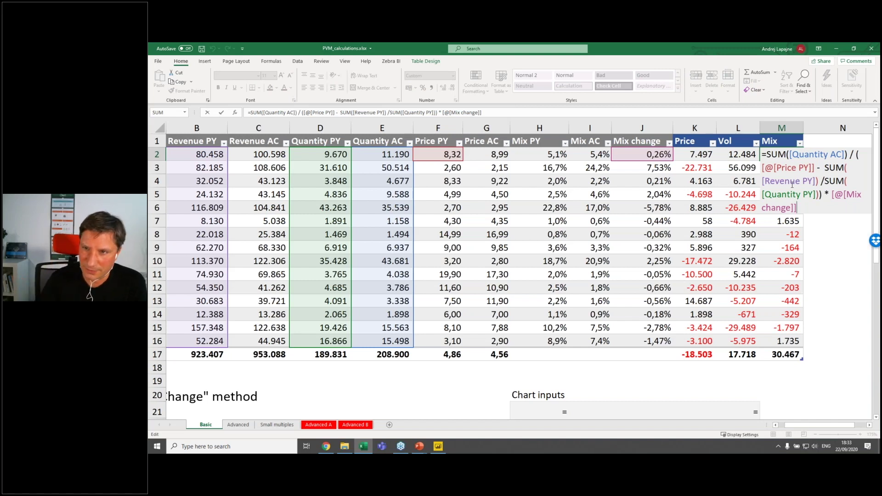
pyautogui.hotkey('ctrl', 'Return')
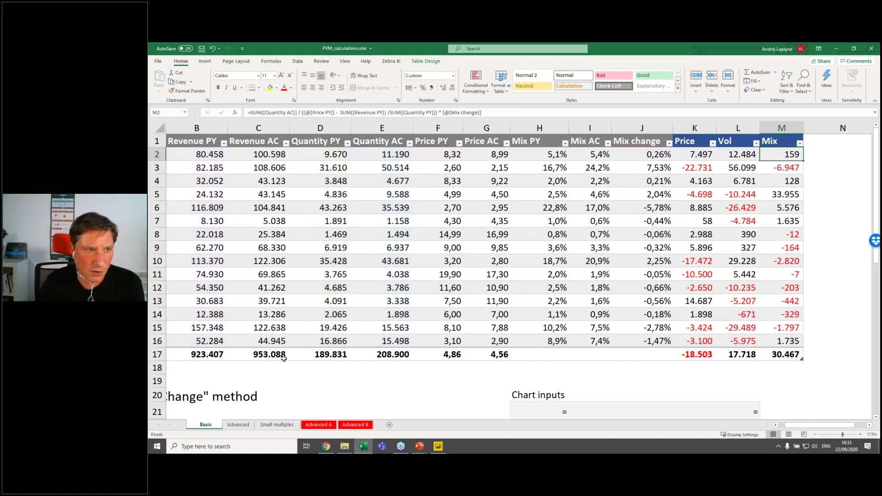
pyautogui.doubleClick(787, 157)
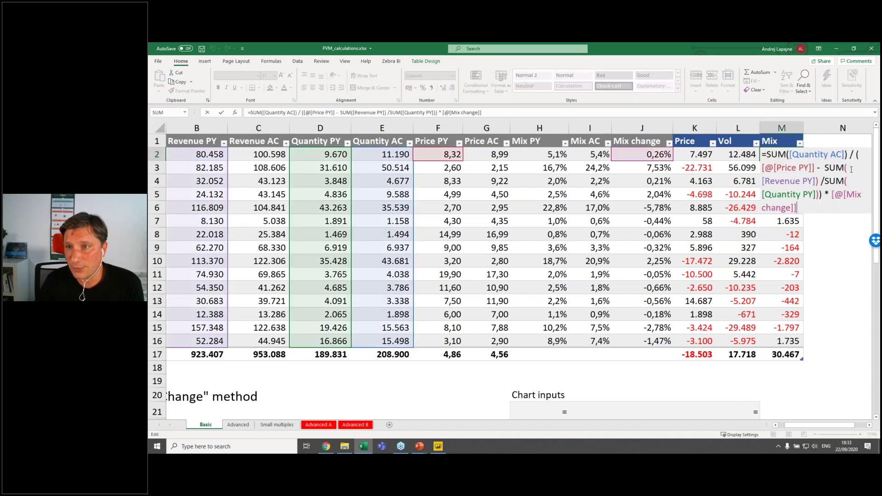
pyautogui.moveTo(825, 168); pyautogui.dragTo(822, 193)
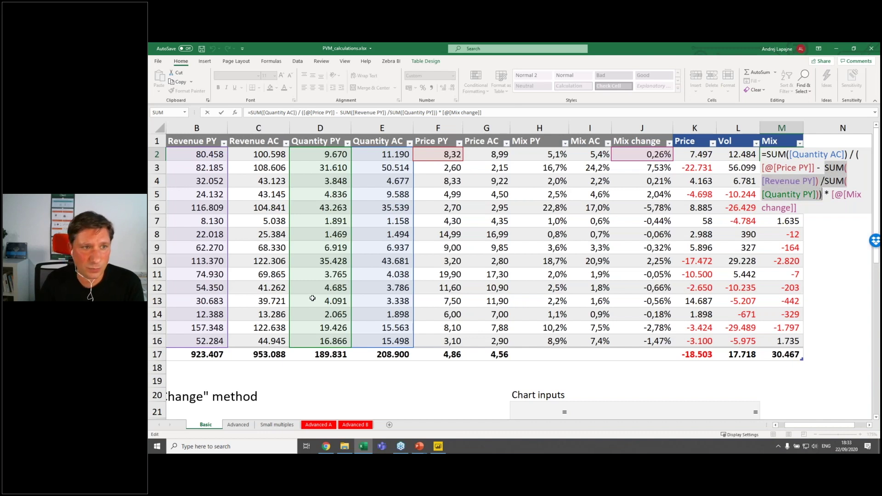
pyautogui.press('Escape')
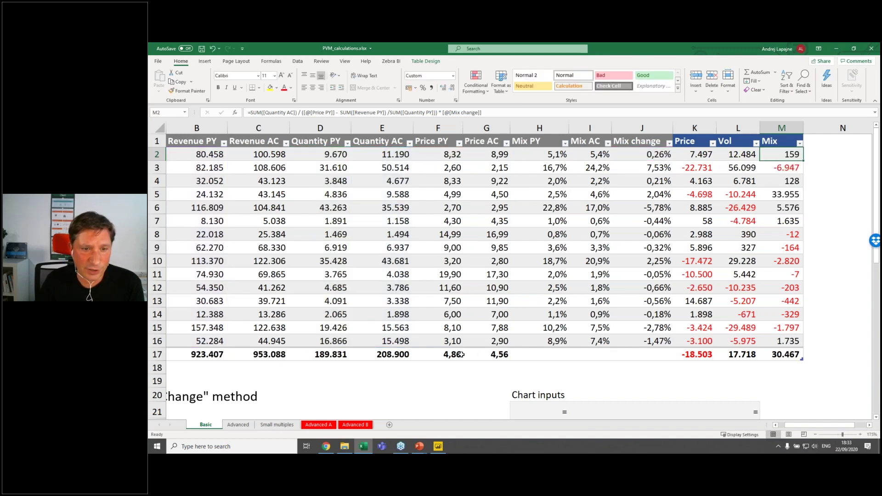
pyautogui.click(451, 354)
pyautogui.press('F2')
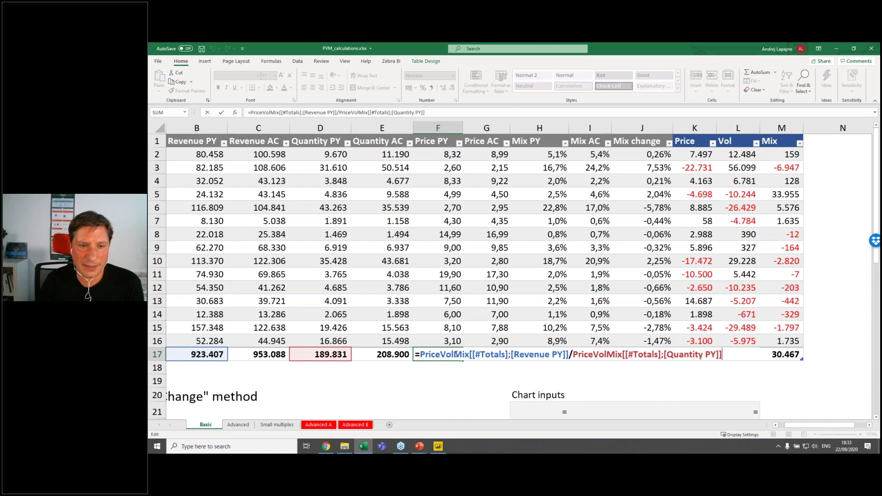
pyautogui.press('Escape')
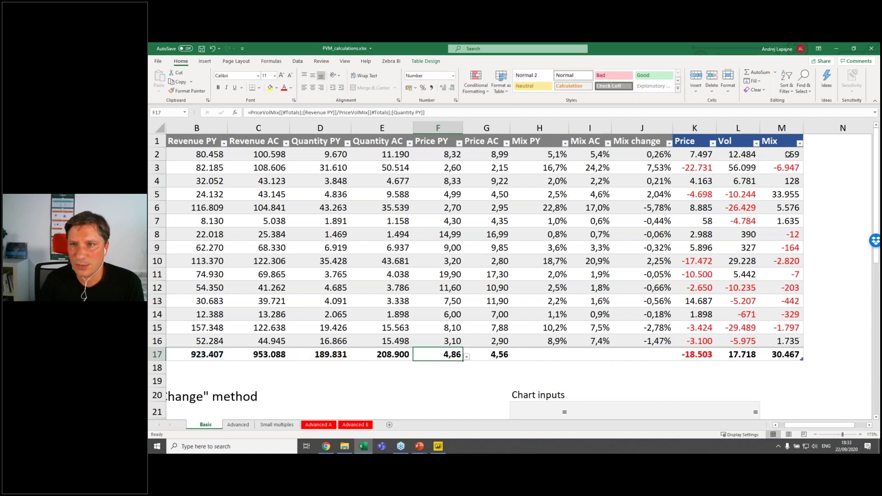
# Review how the M2 mix formula subtracts the average PY price from the Baby Food Price PY, leaving the formula as it is.
pyautogui.click(781, 155)
pyautogui.press('F2')
pyautogui.doubleClick(780, 159)
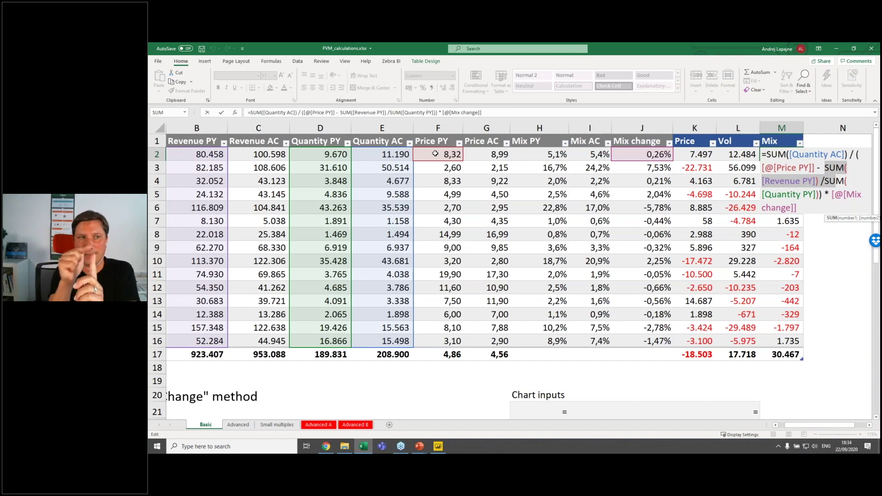
pyautogui.press('Return')
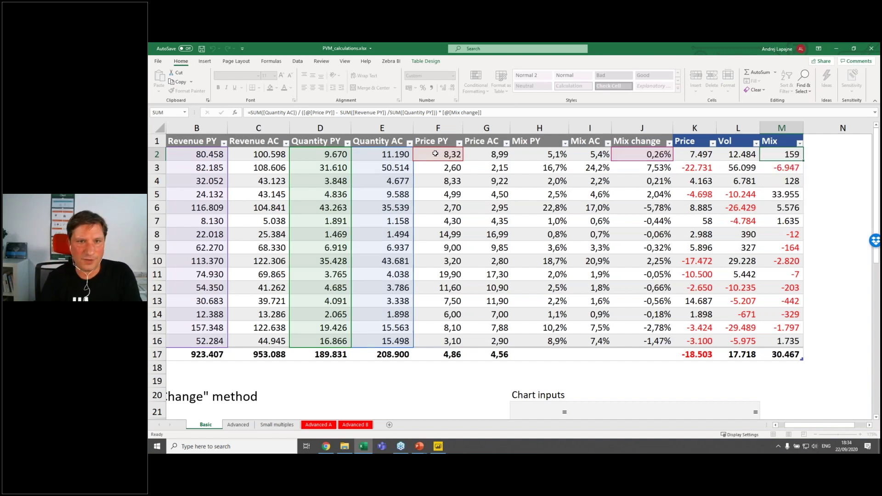
# Go through the Baby Food row from the product group to its Price AC in G2.
pyautogui.press('Left')
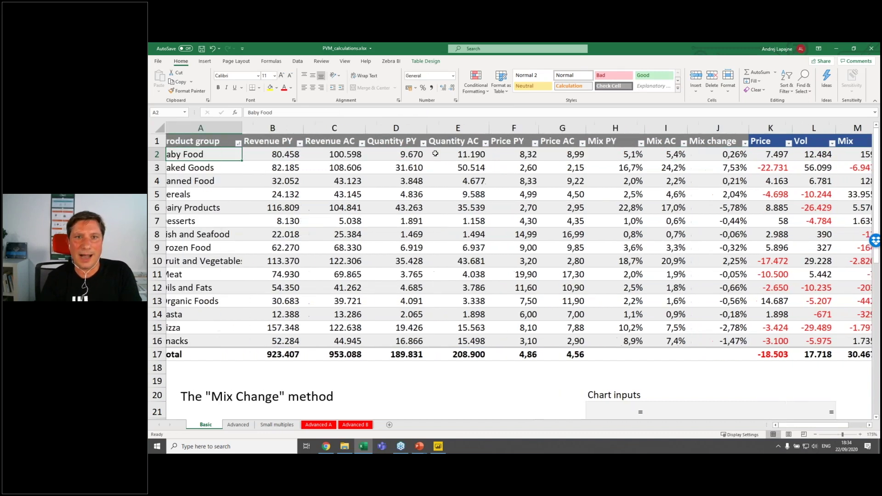
pyautogui.press('Right')
pyautogui.press('Right')
pyautogui.press('Right')
pyautogui.press('Right')
pyautogui.press('Right')
pyautogui.press('Right')
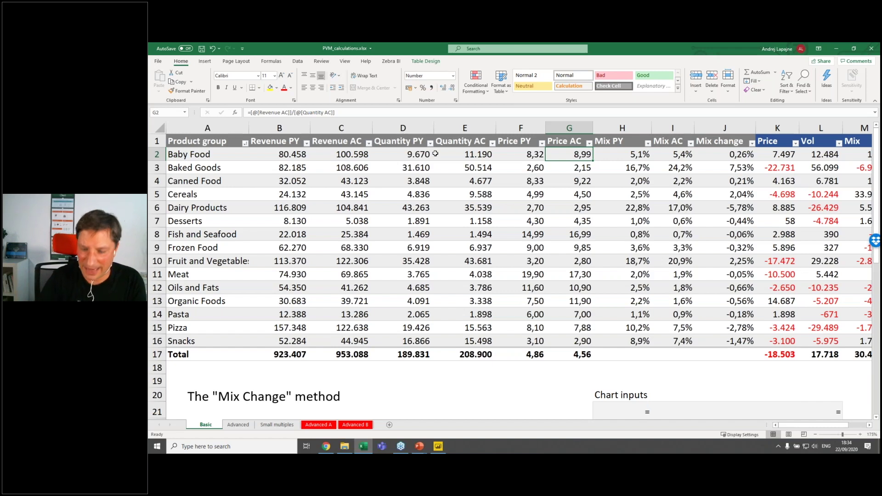
# Look across the Baked Goods row at its prices, mix shares, mix change and variances, returning to Price AC in G3.
pyautogui.press('Down')
pyautogui.press('Right')
pyautogui.press('Right')
pyautogui.press('Right')
pyautogui.press('Right')
pyautogui.press('Right')
pyautogui.press('Right')
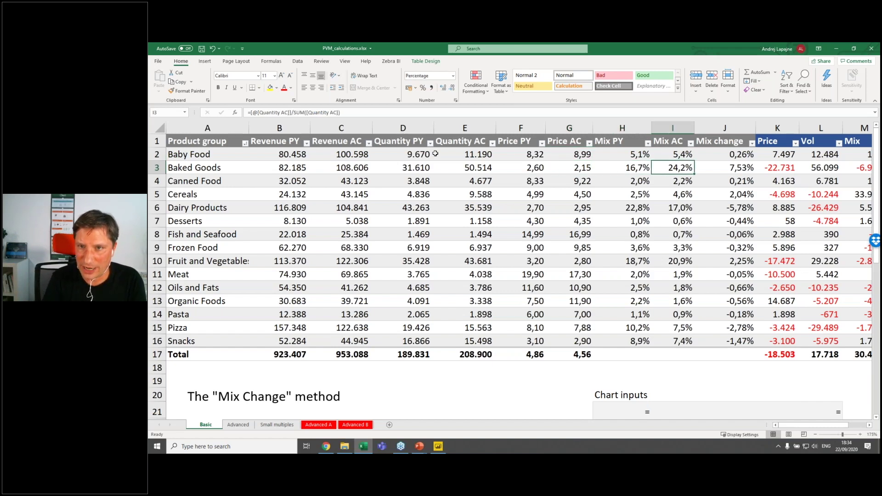
pyautogui.press('Right')
pyautogui.press('Left')
pyautogui.press('Left')
pyautogui.press('Left')
pyautogui.press('Left')
pyautogui.press('Left')
pyautogui.press('Left')
pyautogui.press('Left')
pyautogui.press('Left')
pyautogui.press('Left')
pyautogui.press('Left')
pyautogui.press('Left')
pyautogui.press('Left')
pyautogui.press('Left')
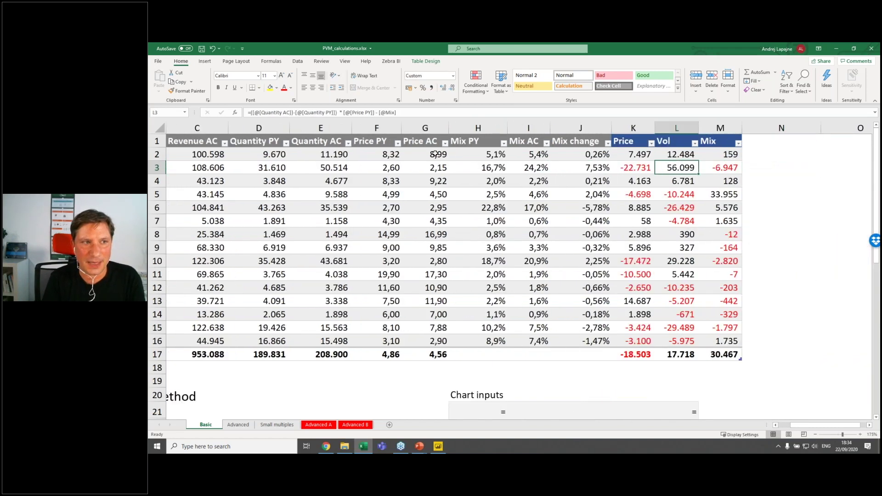
pyautogui.press('Right')
pyautogui.press('Right')
pyautogui.press('Right')
pyautogui.press('Right')
pyautogui.press('Right')
pyautogui.press('Right')
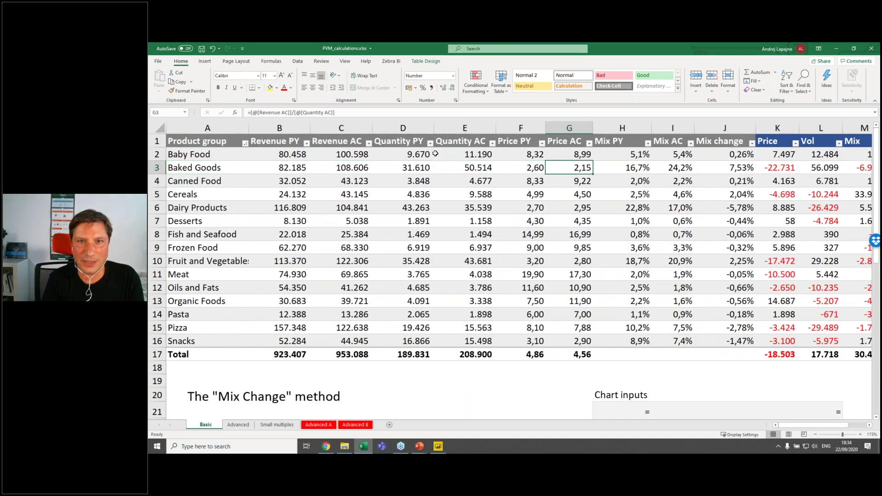
# Inspect the Baked Goods Price AC formula in G3 and the total Price AC formula in G17.
pyautogui.press('F2')
pyautogui.press('Escape')
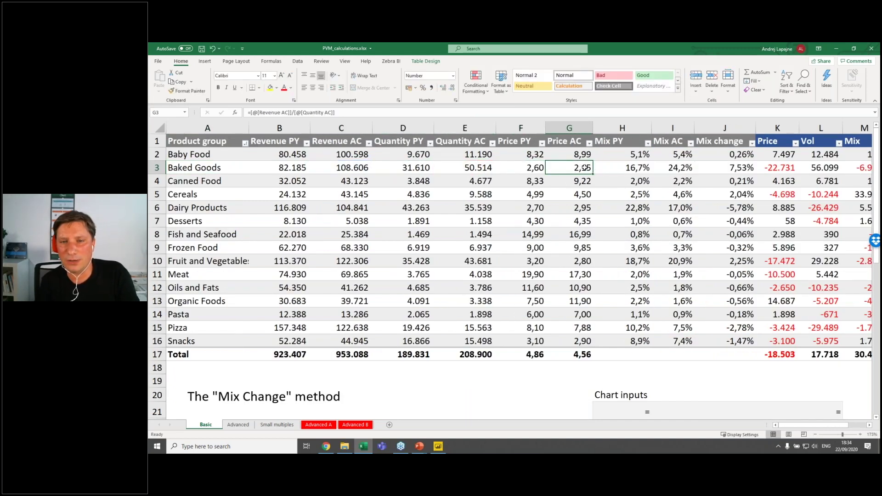
pyautogui.click(575, 355)
pyautogui.press('F2')
pyautogui.press('Escape')
pyautogui.click(578, 315)
pyautogui.click(577, 171)
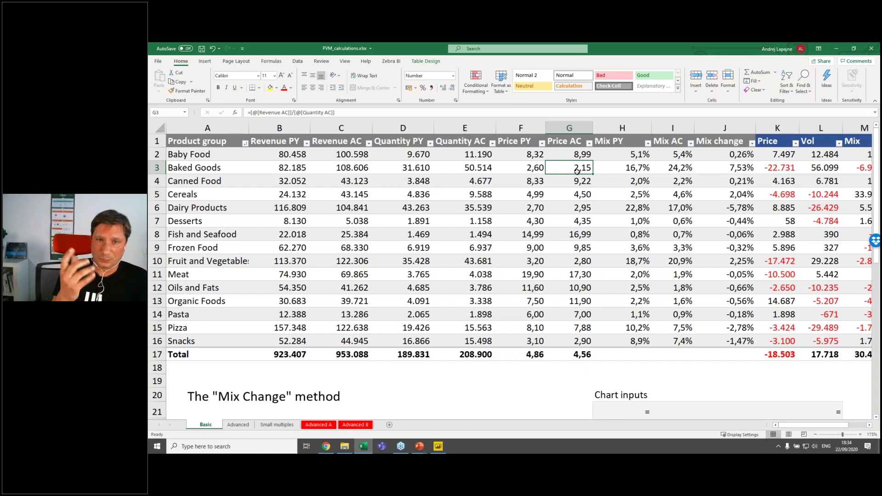
# Follow the Baked Goods row from Price AC through Mix change in J3 to the mix variance in M3.
pyautogui.press('Right')
pyautogui.press('Right')
pyautogui.press('Right')
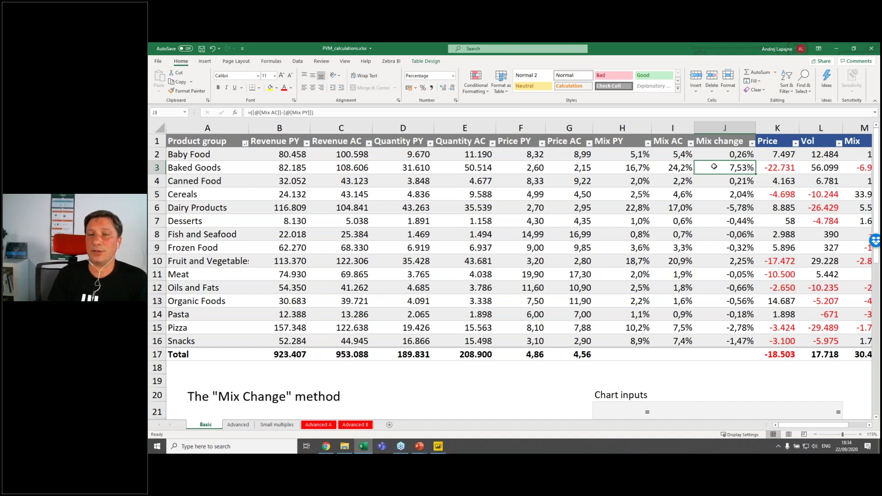
pyautogui.press('Right')
pyautogui.press('Right')
pyautogui.press('Right')
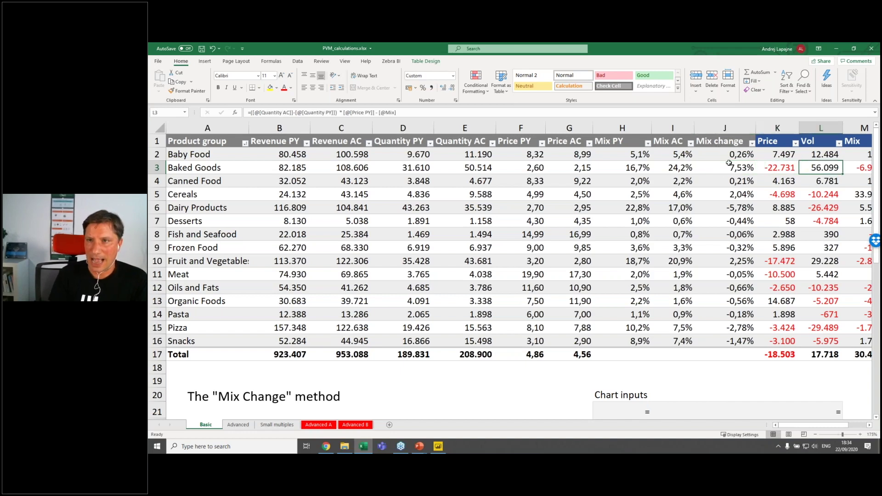
pyautogui.press('Left')
pyautogui.press('Right')
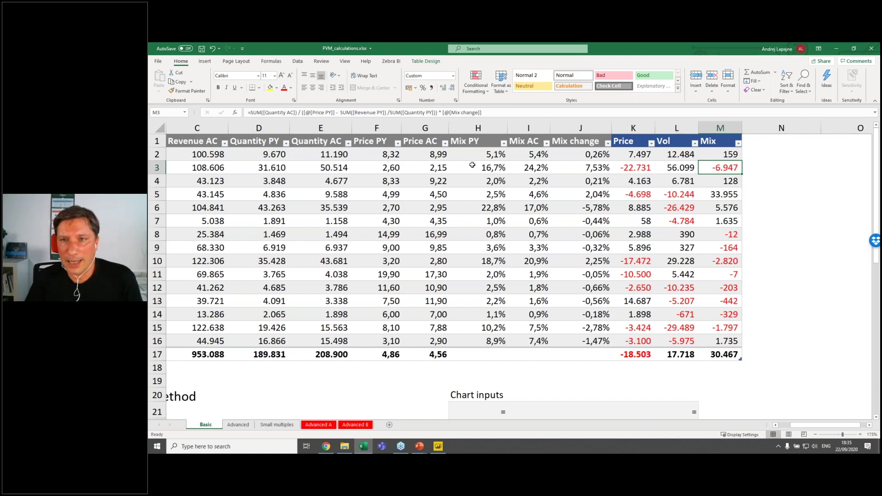
# Read through the complete Baby Food mix variance formula in M2 without changing it.
pyautogui.click(722, 155)
pyautogui.doubleClick(722, 155)
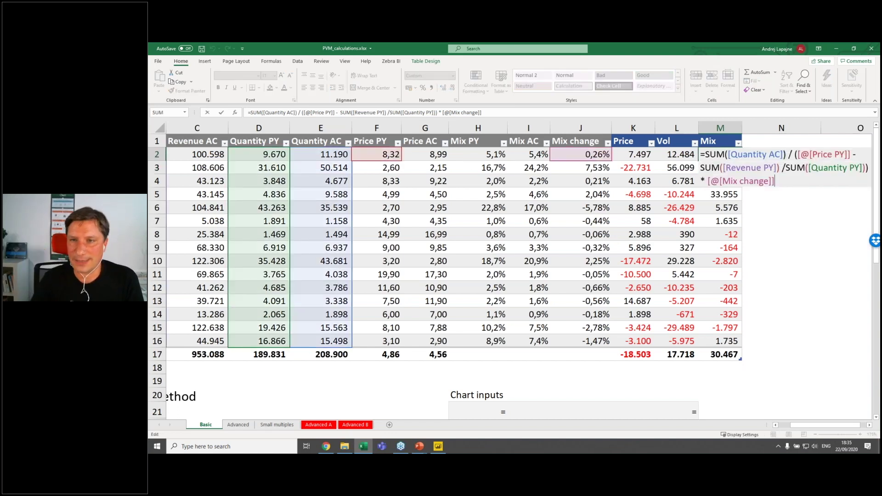
pyautogui.press('Escape')
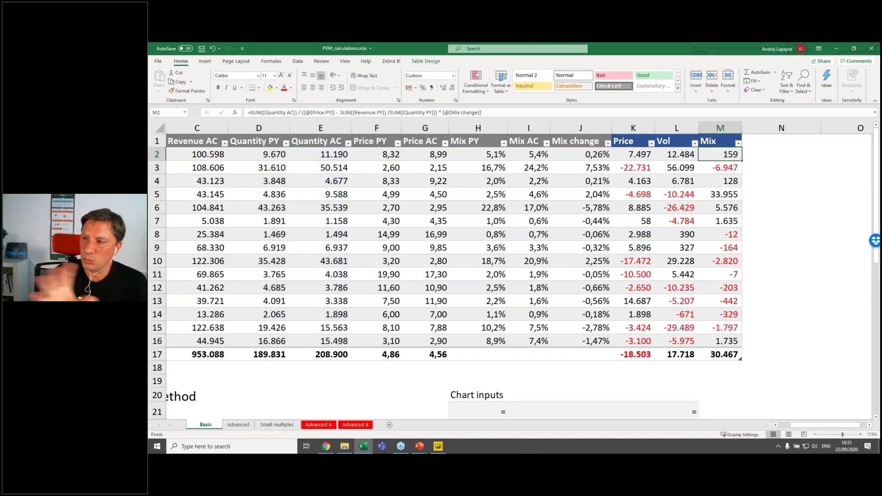
# Go back to the start of the Baby Food row and view the Mix Change method calculations below the table.
pyautogui.press('Left')
pyautogui.press('Left')
pyautogui.press('Left')
pyautogui.press('Left')
pyautogui.press('Left')
pyautogui.press('Left')
pyautogui.press('Left')
pyautogui.press('Left')
pyautogui.press('Left')
pyautogui.press('Left')
pyautogui.press('Left')
pyautogui.press('Left')
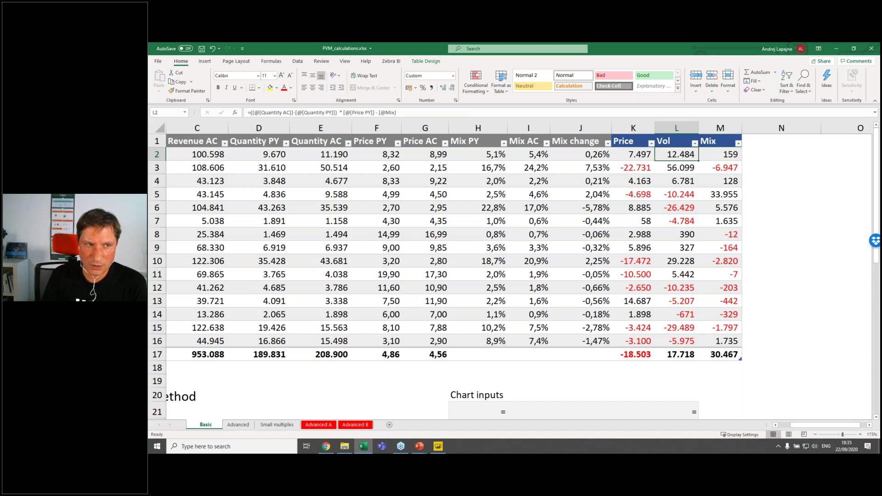
pyautogui.press('Right')
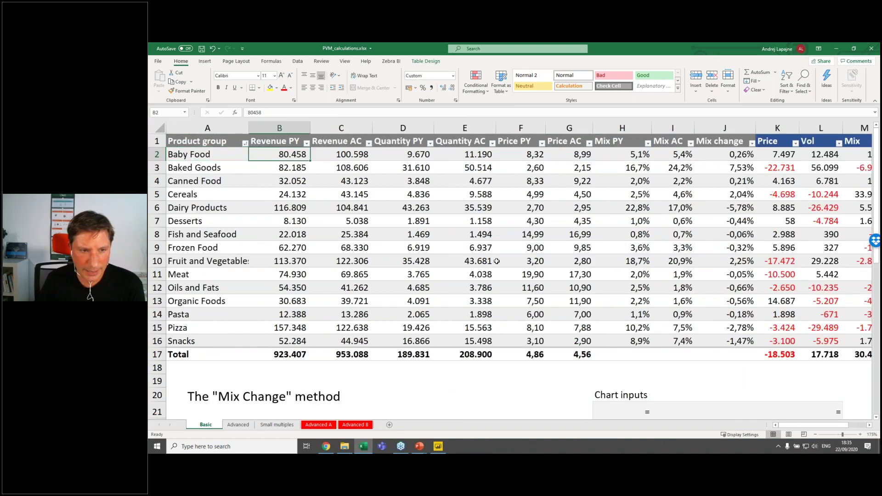
pyautogui.scroll(-4, 369, 246)
pyautogui.scroll(4, 378, 244)
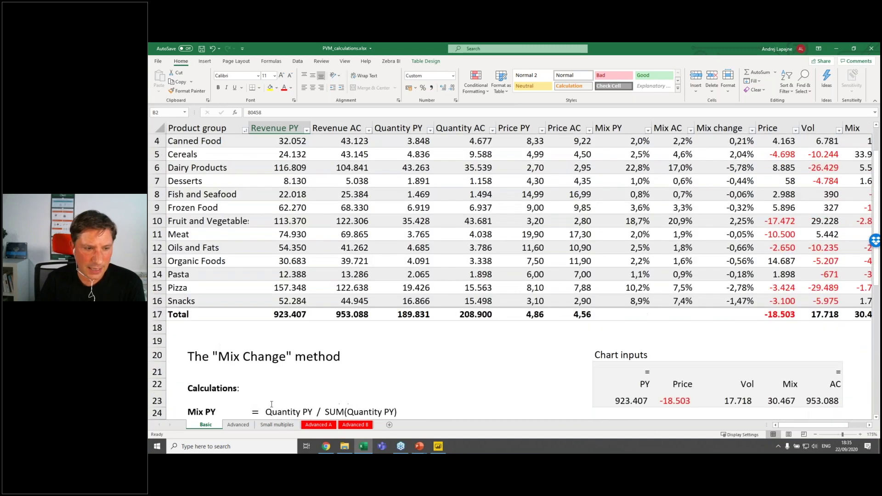
# Open the Advanced sheet and inspect the Mix formula in N2, leaving it as it is.
pyautogui.click(238, 424)
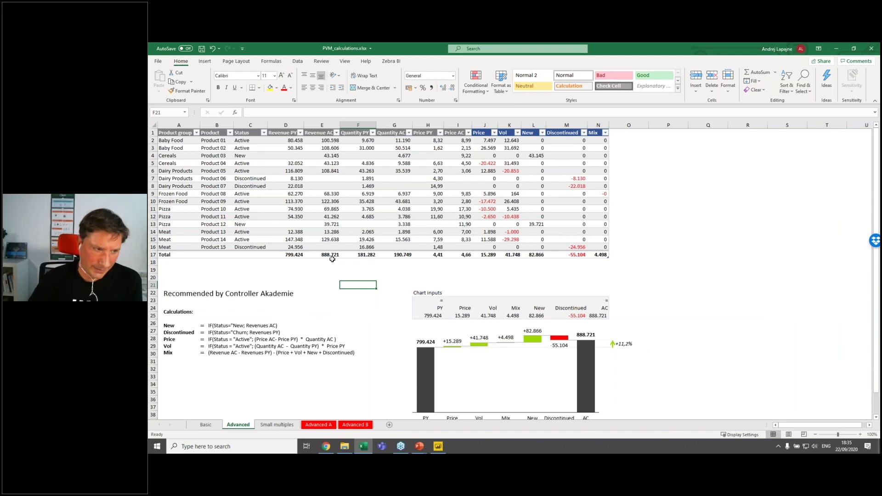
pyautogui.click(592, 143)
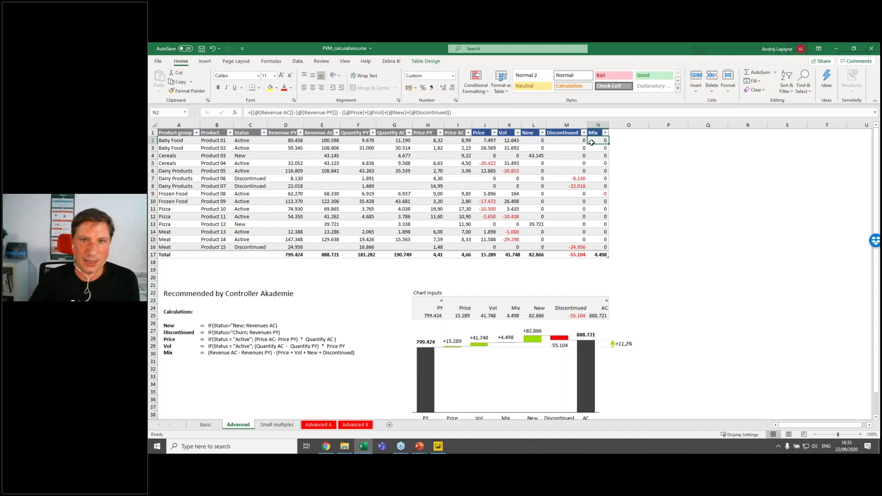
pyautogui.doubleClick(602, 140)
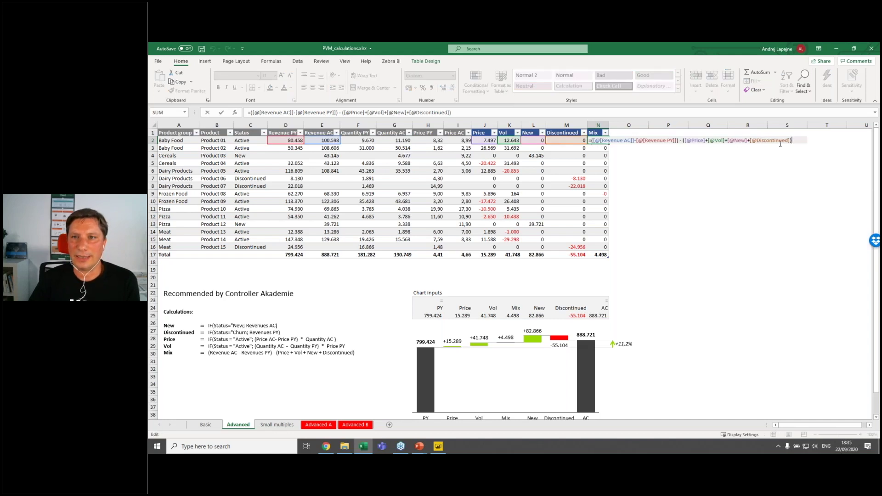
pyautogui.press('Escape')
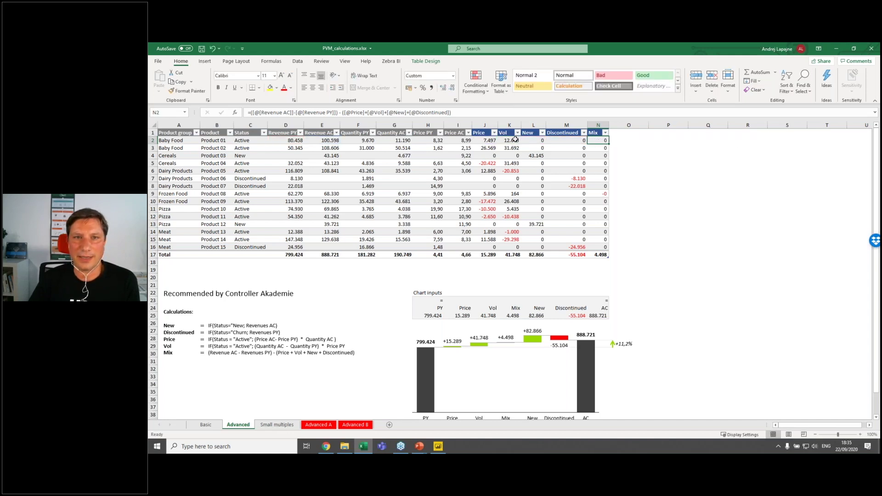
# Inspect the Status-dependent formulas for Price in J2 and New in L2 on the Advanced sheet.
pyautogui.doubleClick(478, 140)
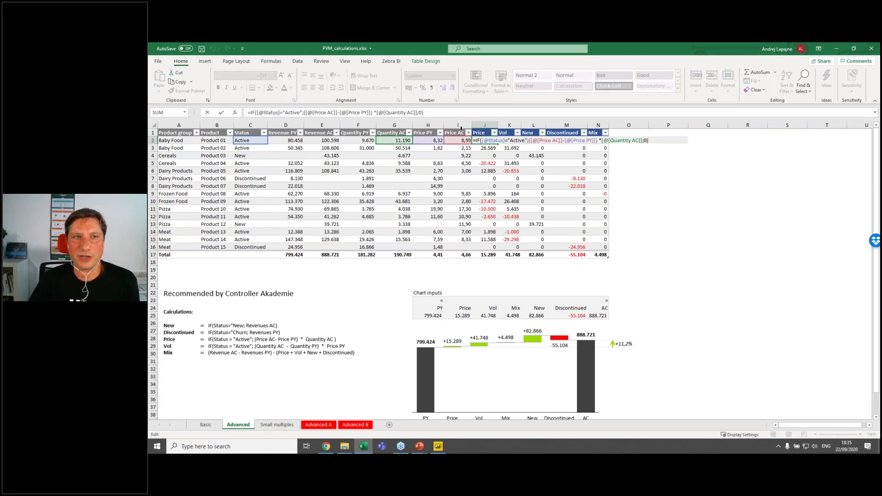
pyautogui.press('Escape')
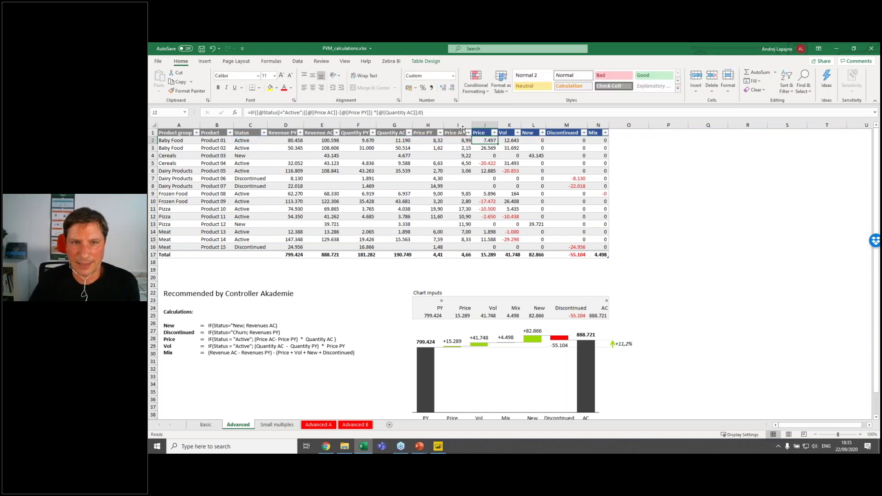
pyautogui.click(527, 140)
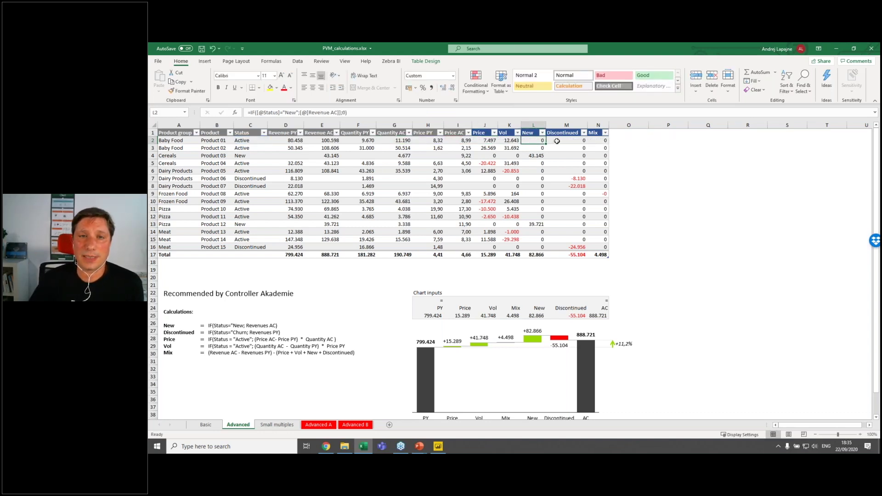
# Enlarge the Advanced sheet view and go back along the Product 01 row from New to the Product group column.
pyautogui.click(528, 135)
pyautogui.click(529, 141)
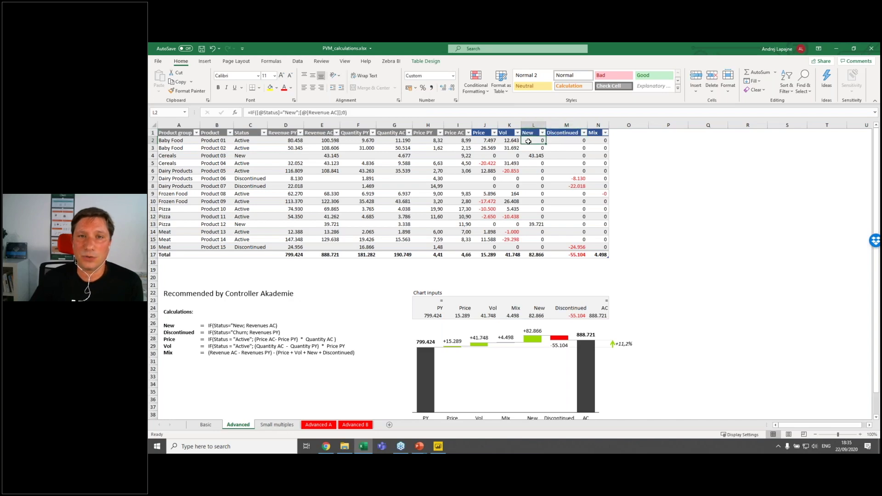
pyautogui.scroll(3, 529, 141)
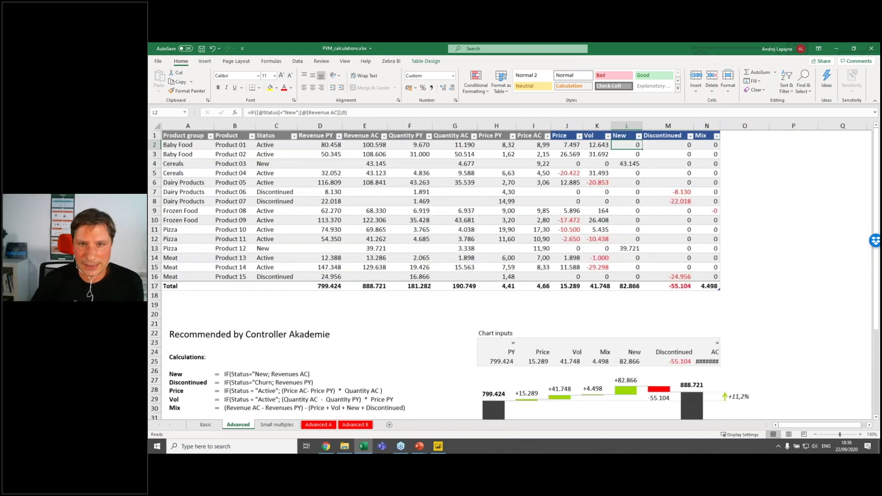
pyautogui.press('Left')
pyautogui.press('Left')
pyautogui.press('Left')
pyautogui.press('Left')
pyautogui.press('Left')
pyautogui.press('Left')
pyautogui.press('Left')
pyautogui.press('Left')
pyautogui.press('Left')
pyautogui.press('Left')
pyautogui.press('Left')
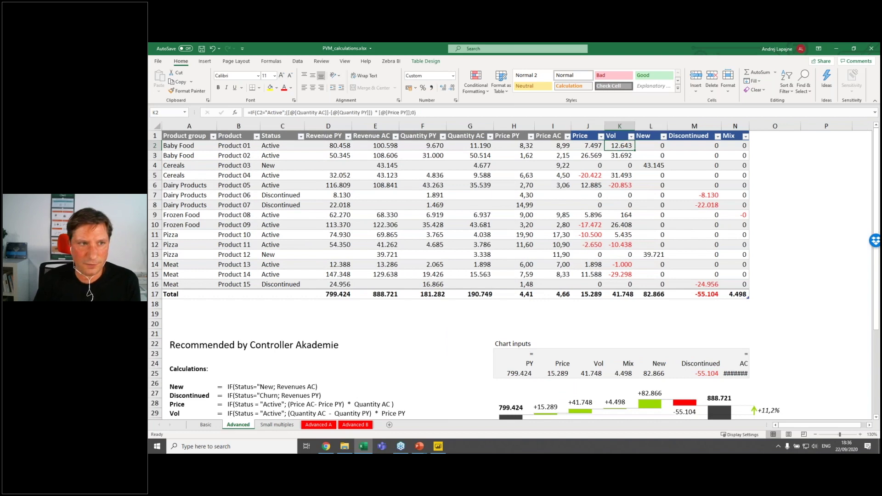
# Go through Product 01's revenue, quantity and price cells from D2 to I2.
pyautogui.click(341, 145)
pyautogui.press('Right')
pyautogui.press('Right')
pyautogui.press('Right')
pyautogui.press('Right')
pyautogui.press('Right')
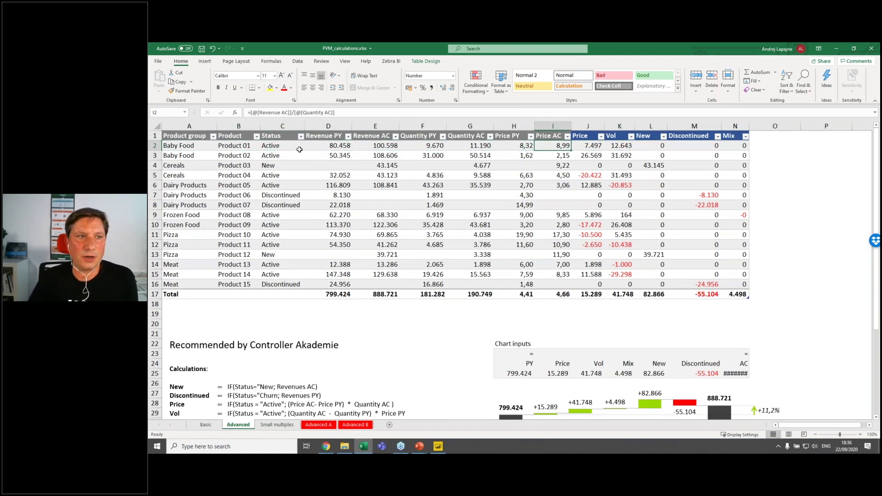
# Inspect the Status formula for an active, a new and a discontinued product in C2, C4 and C7.
pyautogui.click(286, 145)
pyautogui.click(281, 157)
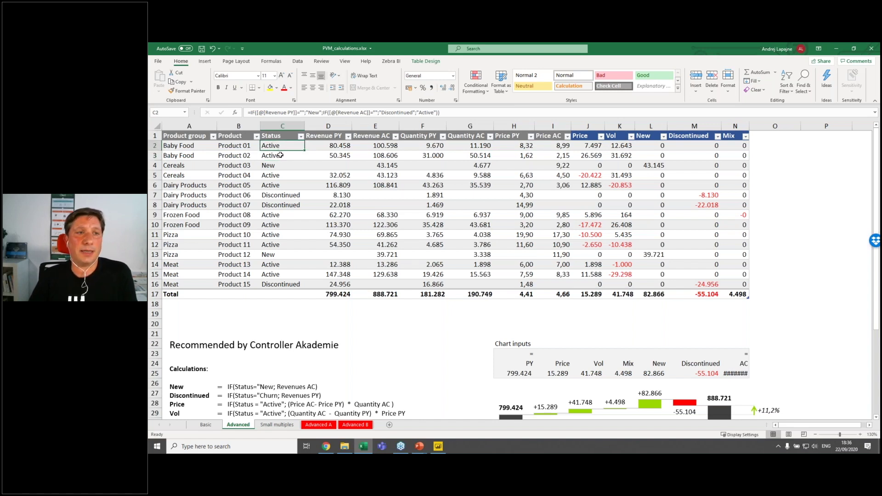
pyautogui.click(286, 145)
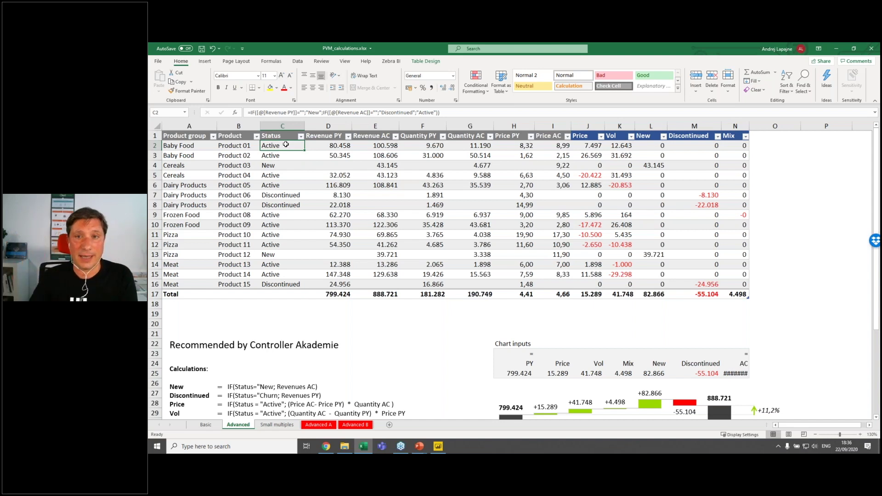
pyautogui.click(274, 168)
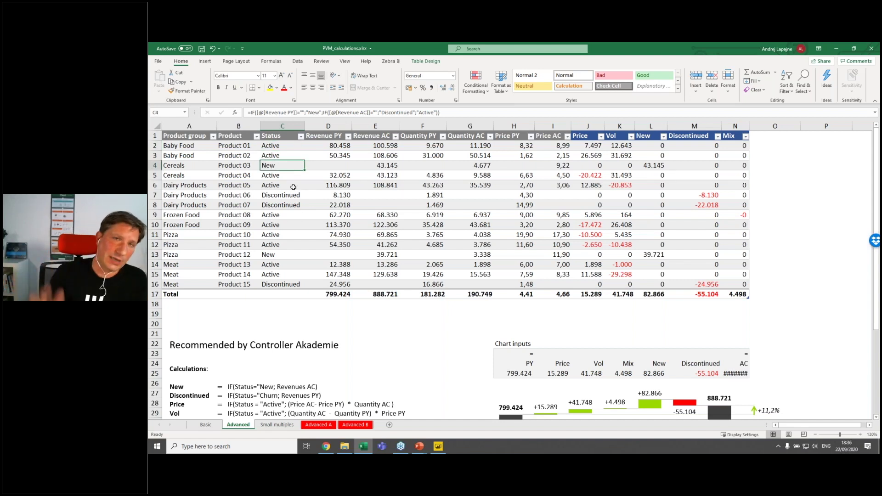
pyautogui.click(274, 195)
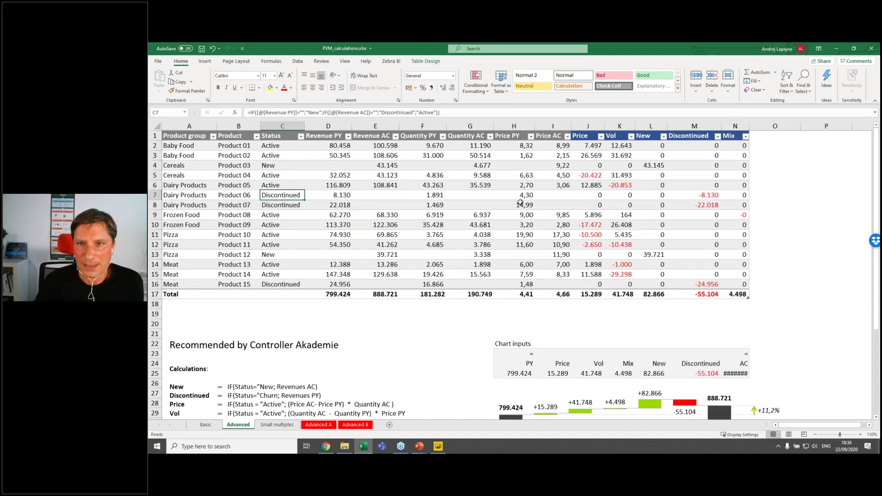
# Inspect the New formula in L2 and L4 and its Revenue AC source in E4, leaving them as they are.
pyautogui.click(658, 145)
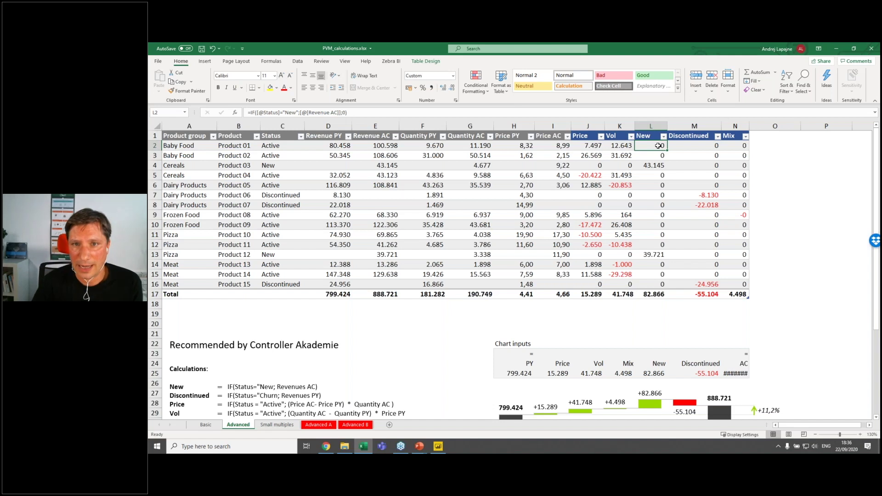
pyautogui.click(652, 165)
pyautogui.press('F2')
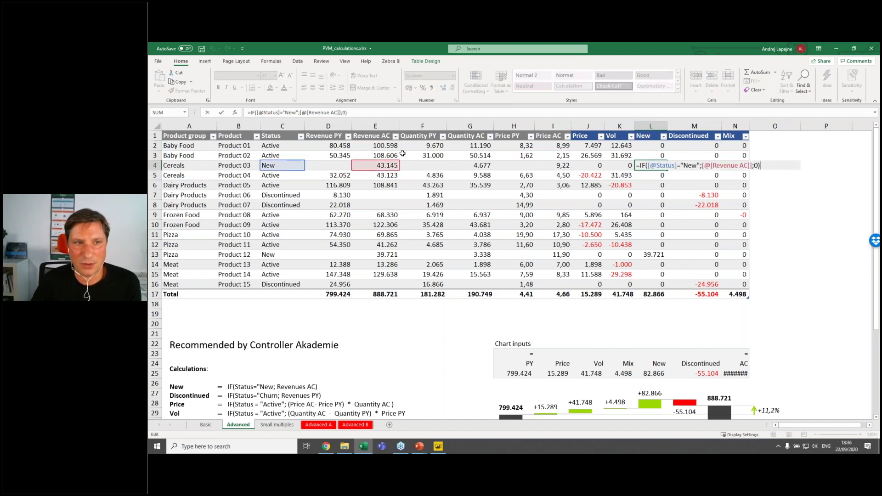
pyautogui.click(377, 166)
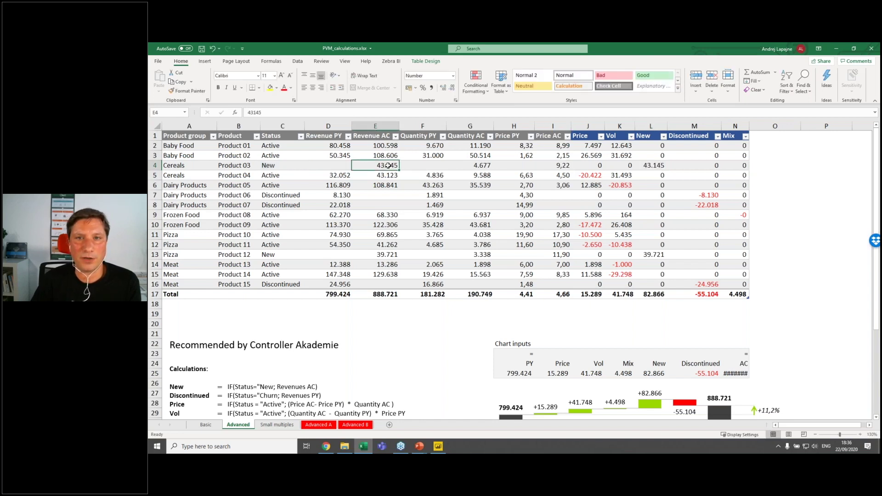
pyautogui.click(653, 165)
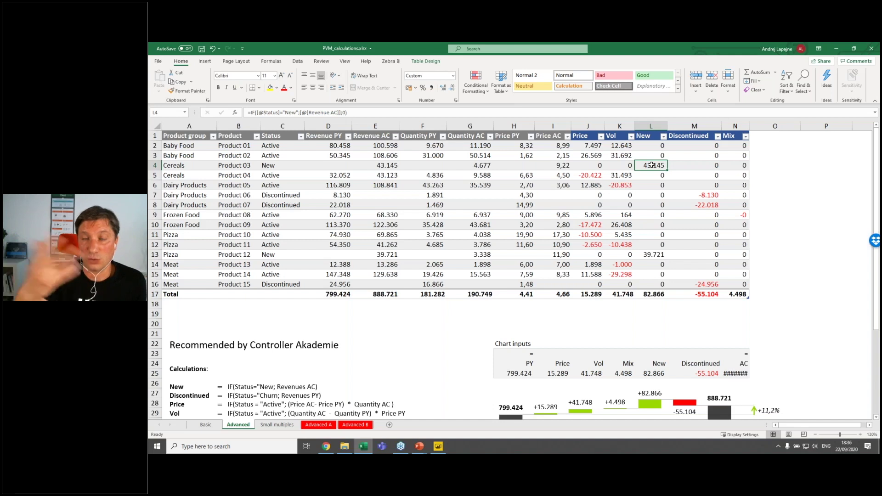
# Check Product 06's Discontinued formula without changing it, and highlight the New, Discontinued and Price columns down to the Total row.
pyautogui.doubleClick(695, 192)
pyautogui.press('Escape')
pyautogui.click(652, 145)
pyautogui.moveTo(653, 145); pyautogui.dragTo(705, 294)
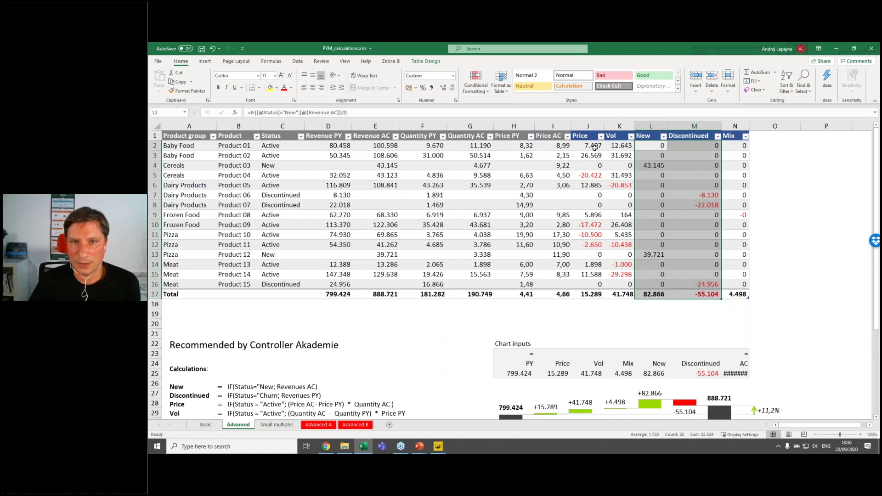
pyautogui.moveTo(592, 145); pyautogui.dragTo(598, 286)
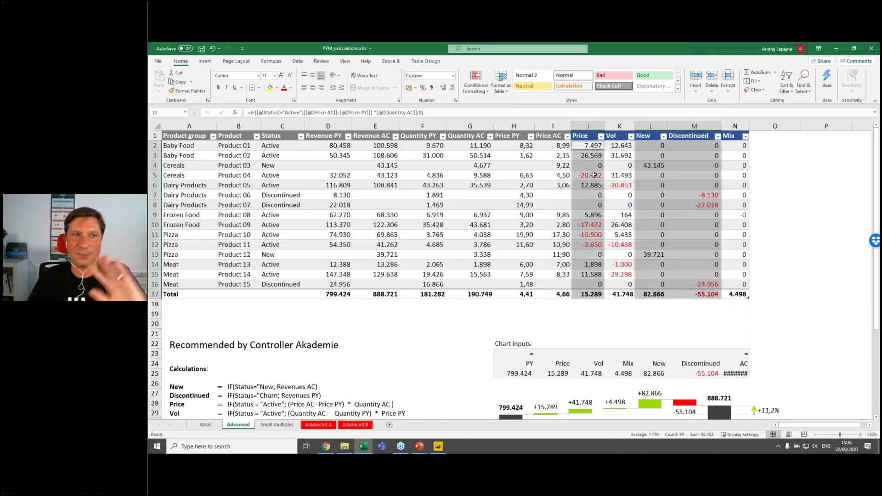
# Read through the Status-dependent Vol formula in K2 with its Quantity and Price PY references, keeping it as is.
pyautogui.click(620, 145)
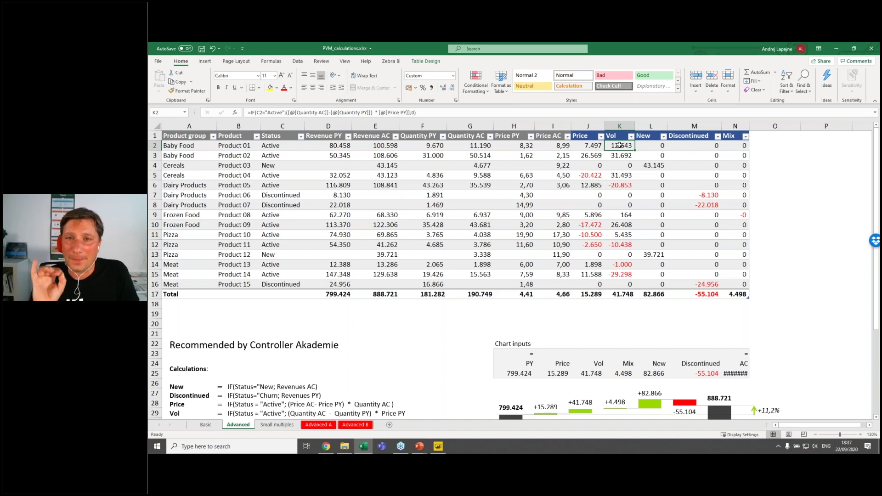
pyautogui.doubleClick(620, 146)
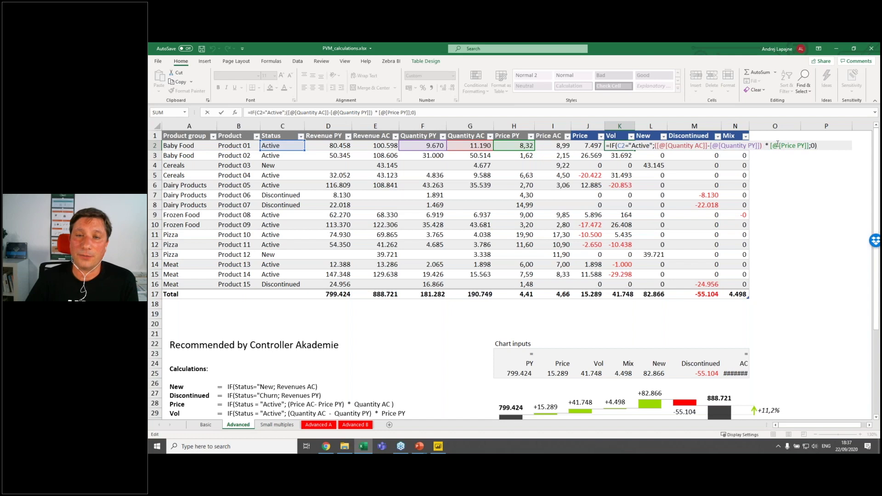
pyautogui.press('Escape')
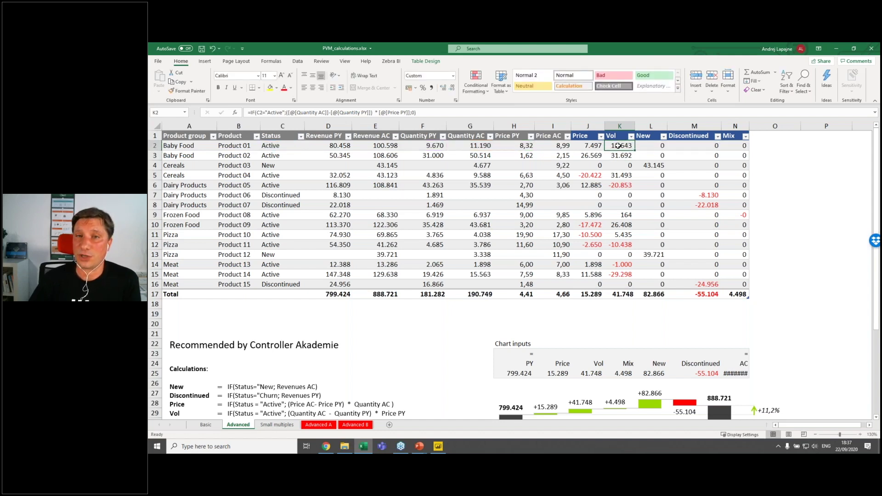
pyautogui.doubleClick(618, 145)
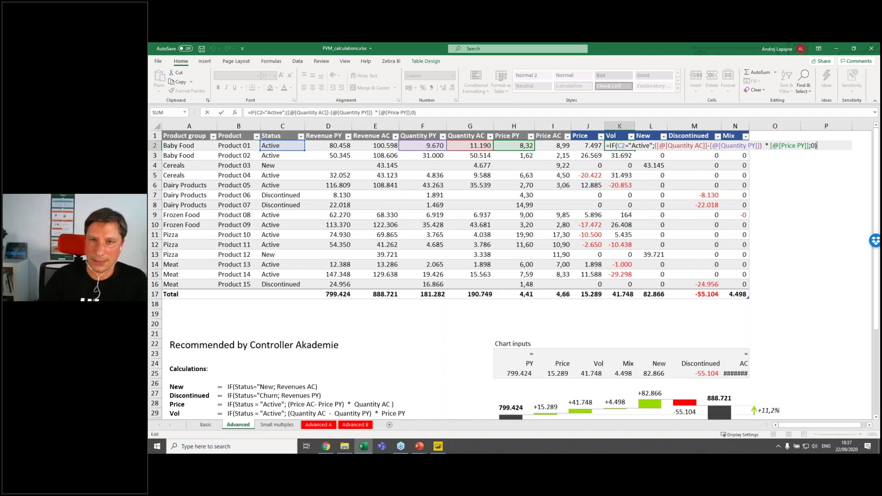
pyautogui.hotkey('ctrl', 'Return')
# Compare Product 03's New and Vol cells in L4 and K4, ending on the Vol column header.
pyautogui.click(653, 164)
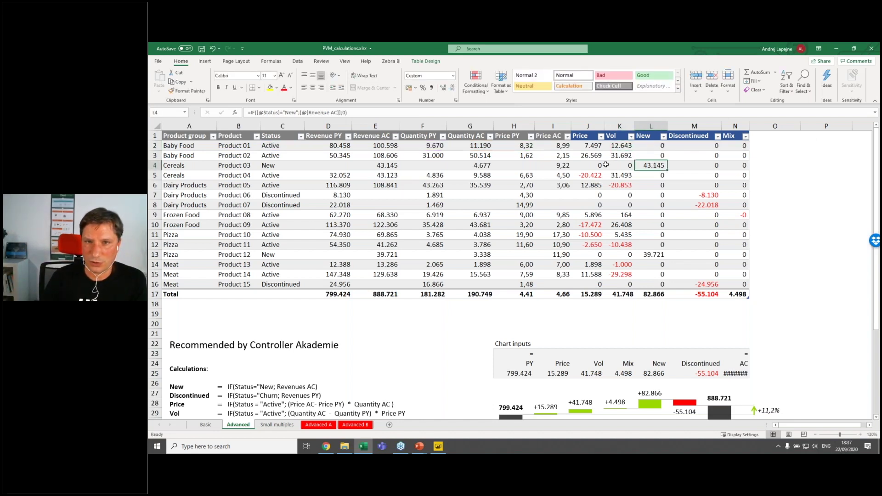
pyautogui.press('Left')
pyautogui.click(647, 164)
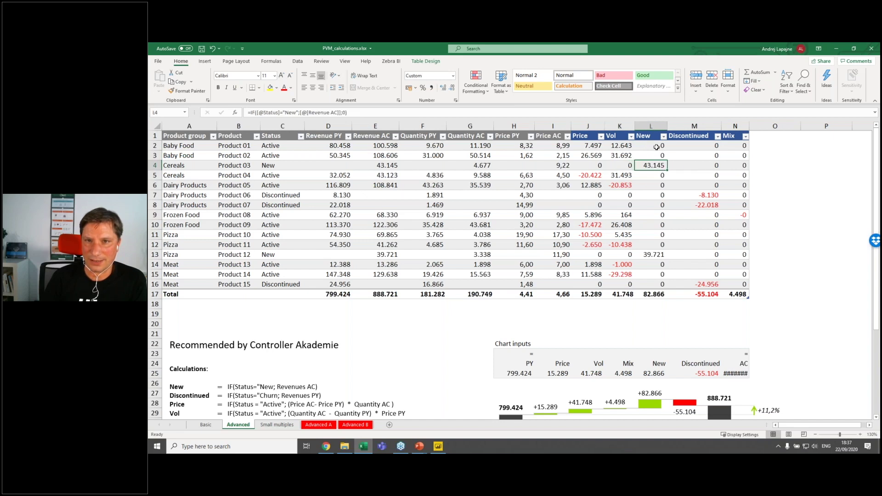
pyautogui.click(611, 165)
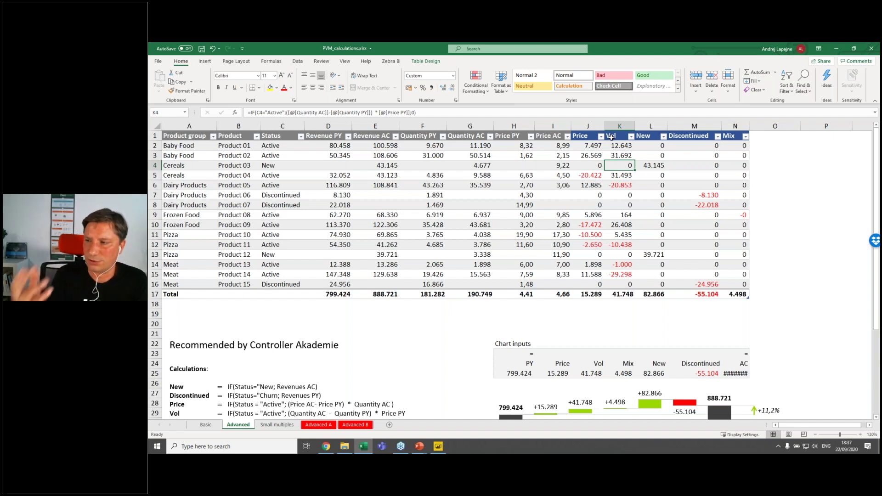
pyautogui.click(612, 136)
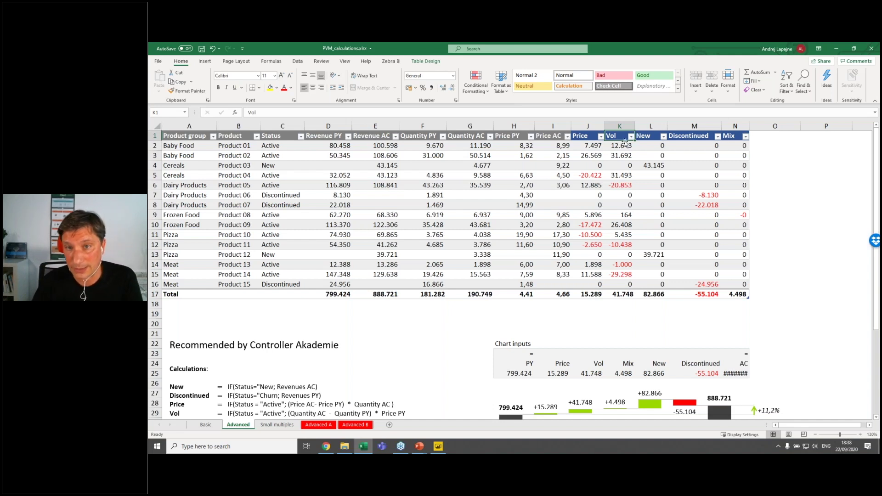
# Examine the Price PY reference in the K2 Vol formula without editing it, and compare K2 with the Price cell J2.
pyautogui.doubleClick(622, 146)
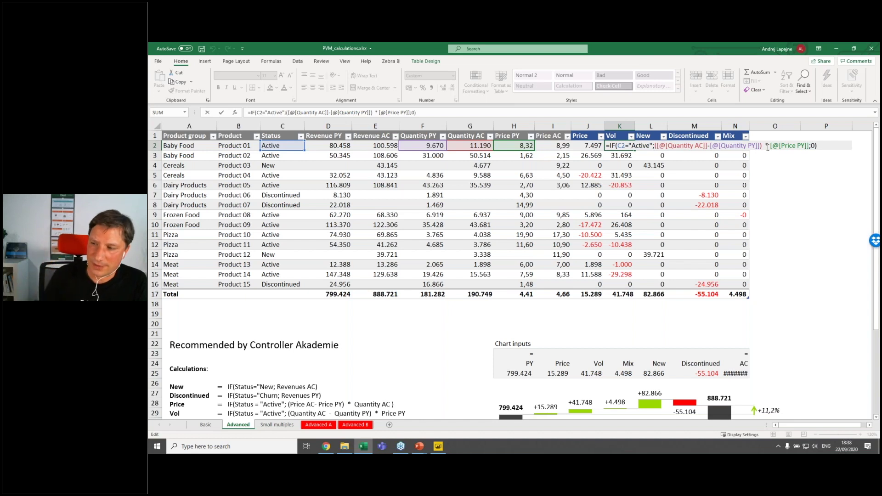
pyautogui.click(793, 146)
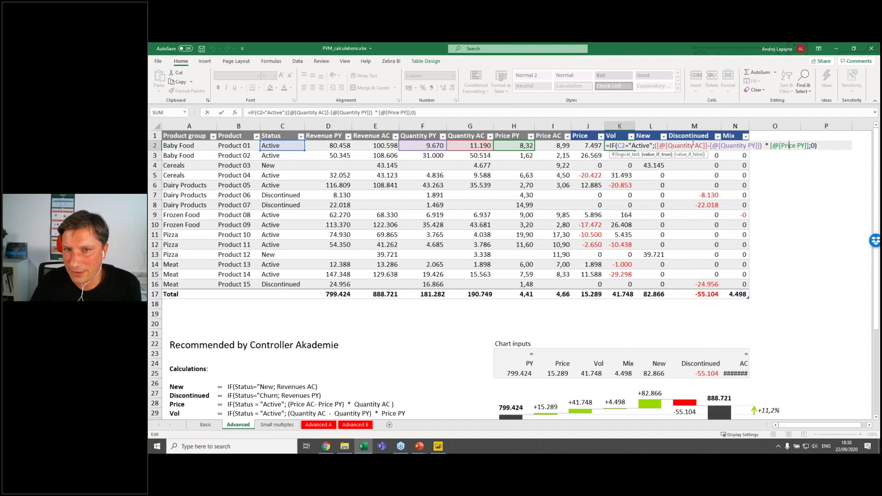
pyautogui.press('Return')
pyautogui.click(622, 147)
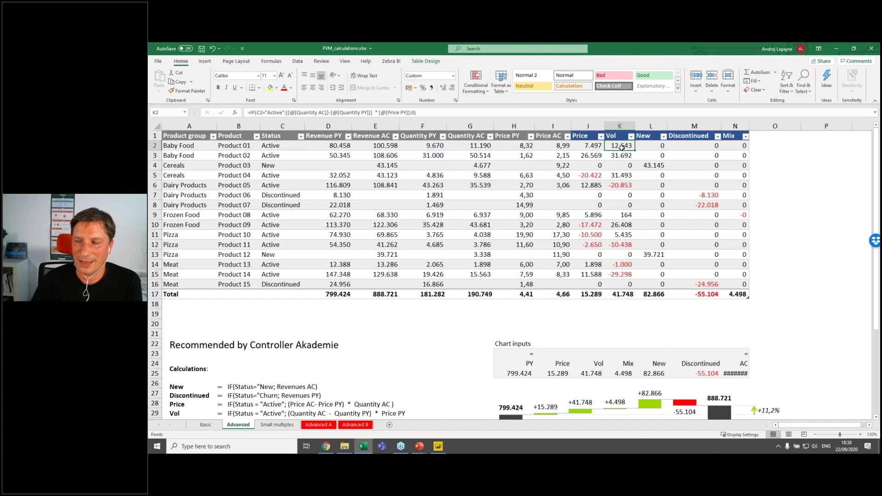
pyautogui.click(585, 148)
pyautogui.click(620, 147)
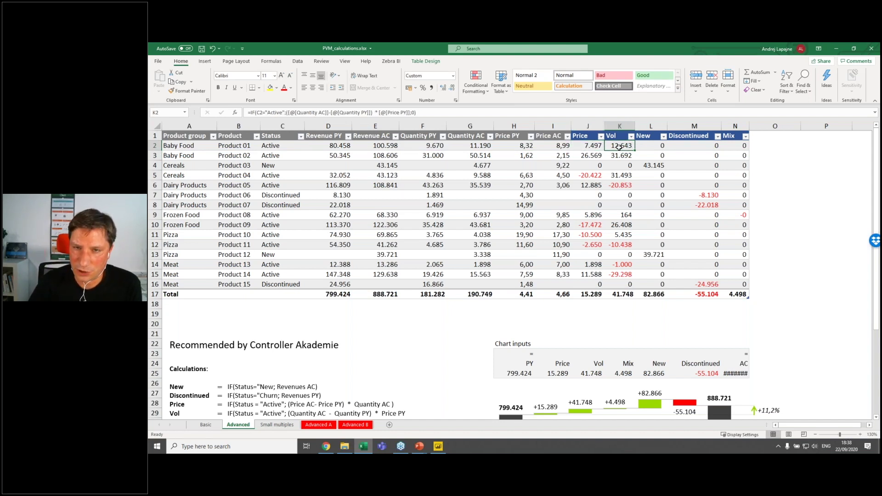
# Compare the Mix formula in N2 with the Total row formulas for Mix in N17 and Vol in K17.
pyautogui.click(740, 147)
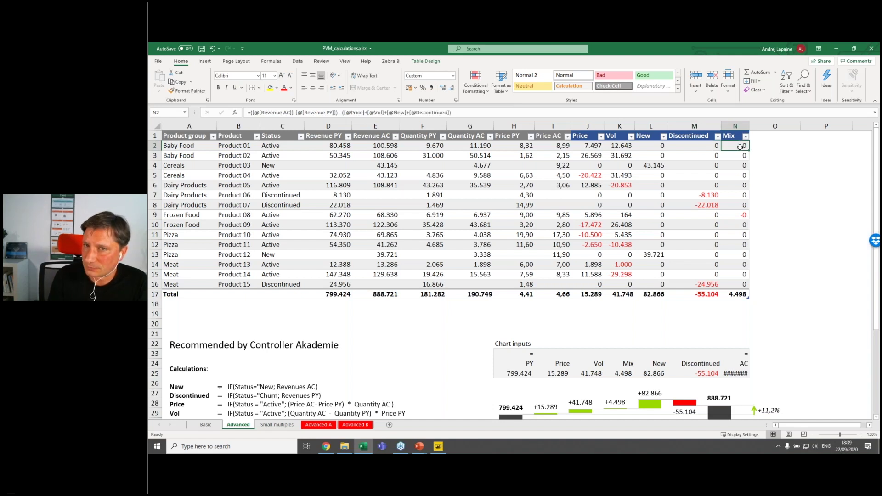
pyautogui.click(741, 293)
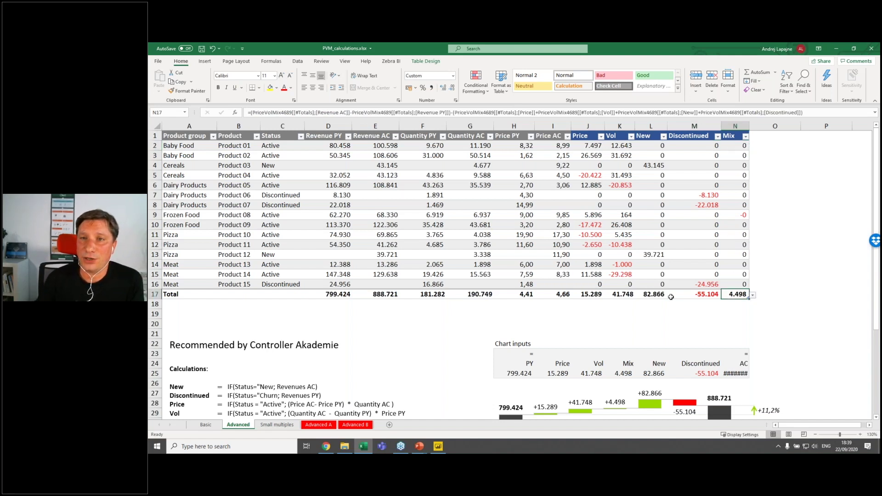
pyautogui.click(615, 294)
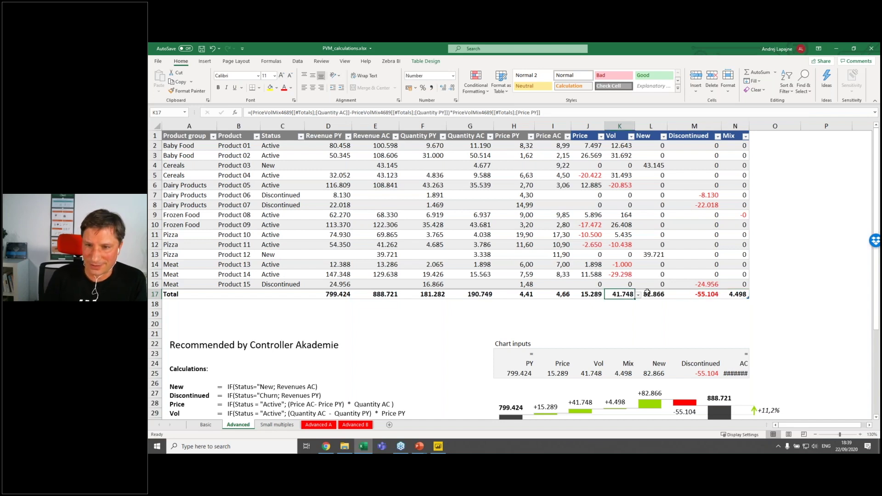
pyautogui.press('Right')
pyautogui.press('Right')
pyautogui.press('Right')
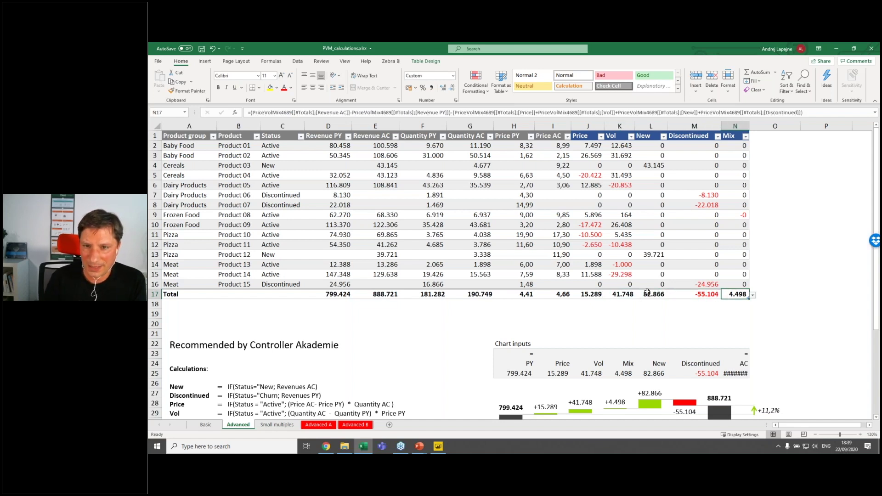
# Inspect the Total row formulas for Price in J17, Vol in K17 and Price AC in I17, leaving them unedited.
pyautogui.click(592, 293)
pyautogui.click(620, 295)
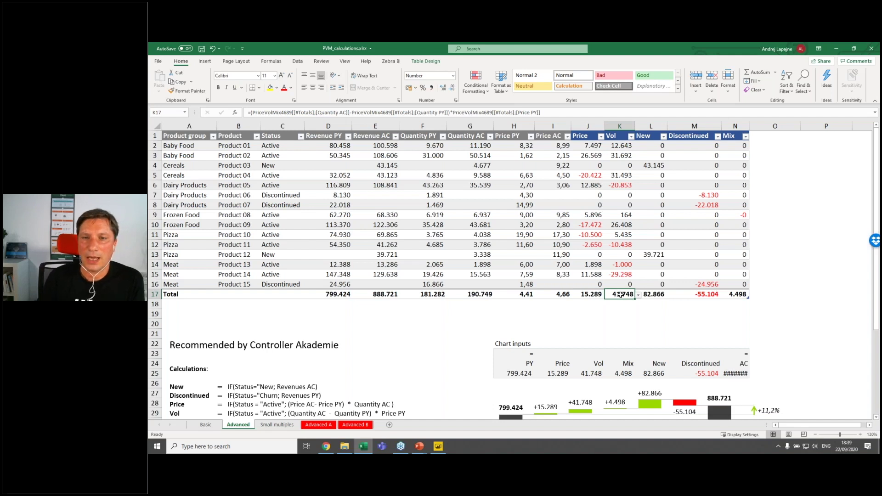
pyautogui.doubleClick(620, 294)
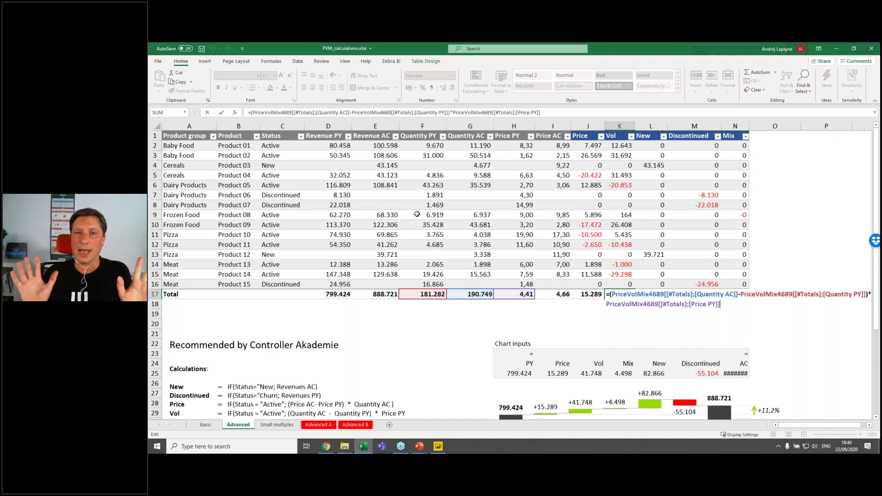
pyautogui.hotkey('ctrl', 'Return')
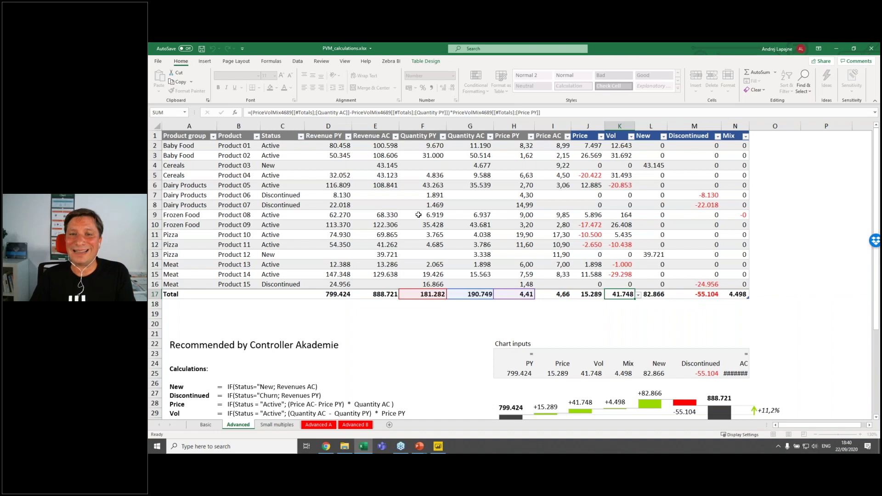
pyautogui.click(559, 295)
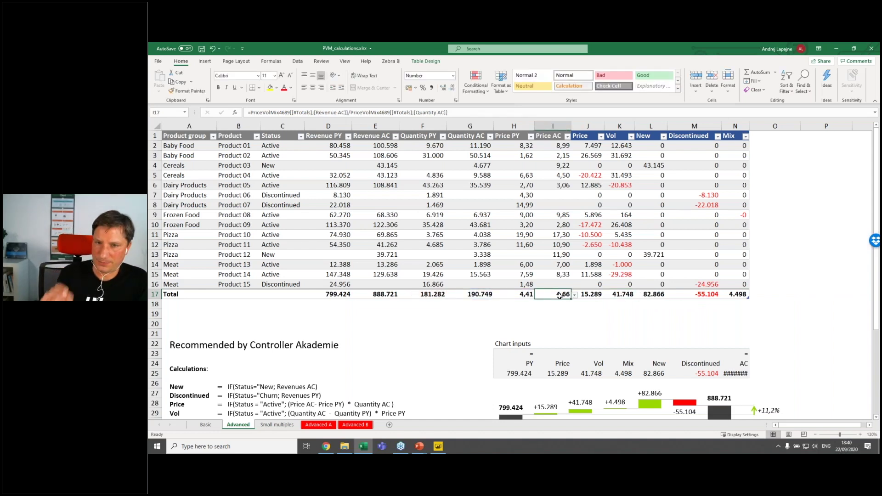
pyautogui.click(618, 294)
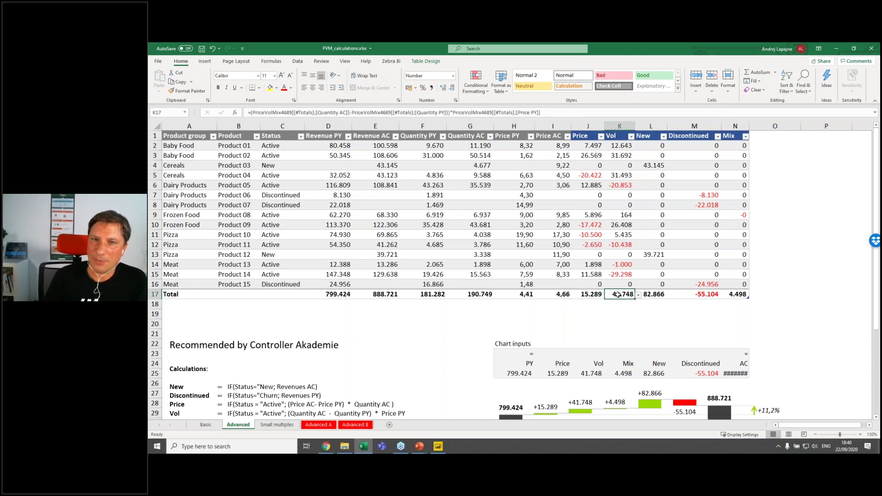
# Compare the Vol formulas in K2 to K5 with the Total row formula in K17, leaving it unedited.
pyautogui.click(618, 145)
pyautogui.click(618, 156)
pyautogui.click(621, 166)
pyautogui.click(622, 176)
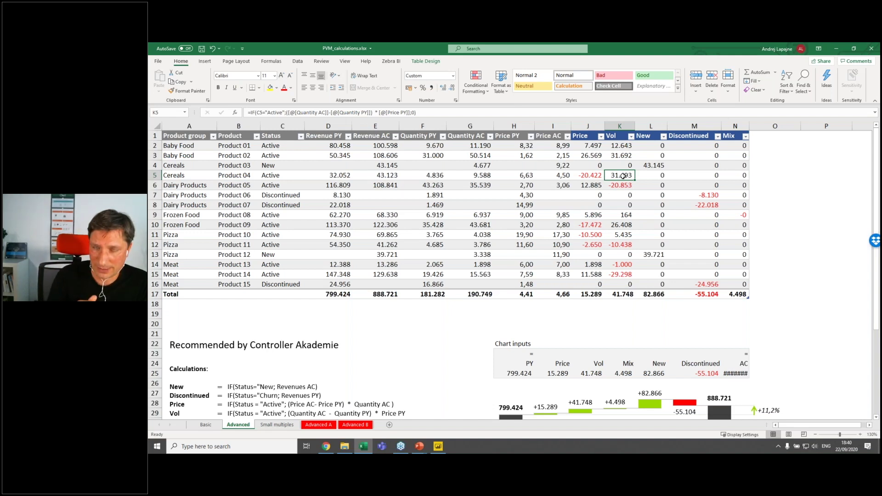
pyautogui.click(624, 293)
pyautogui.doubleClick(623, 293)
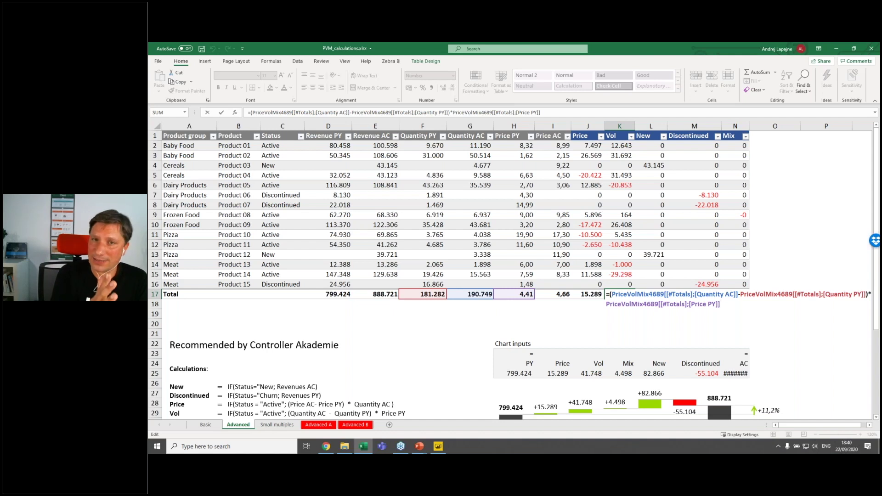
pyautogui.hotkey('ctrl', 'Return')
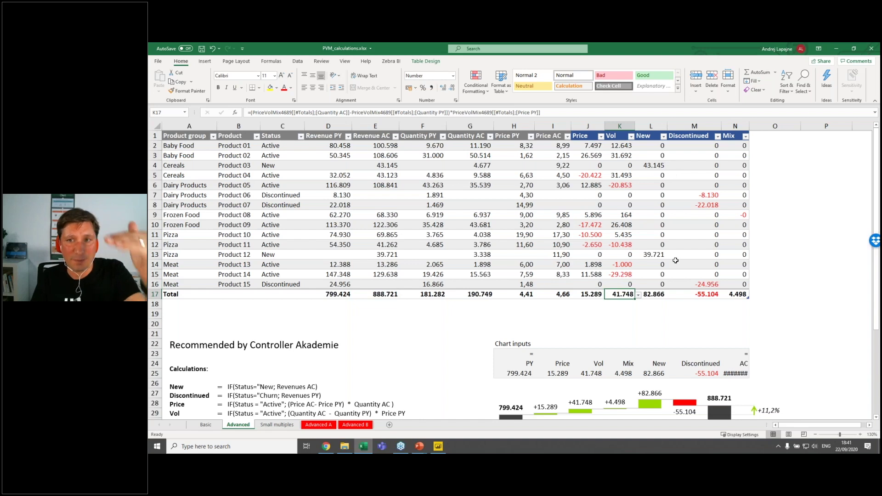
# Examine the Revenue AC minus Revenue PY part of the Mix formula in N17 against the revenue totals in D17:E17.
pyautogui.click(732, 294)
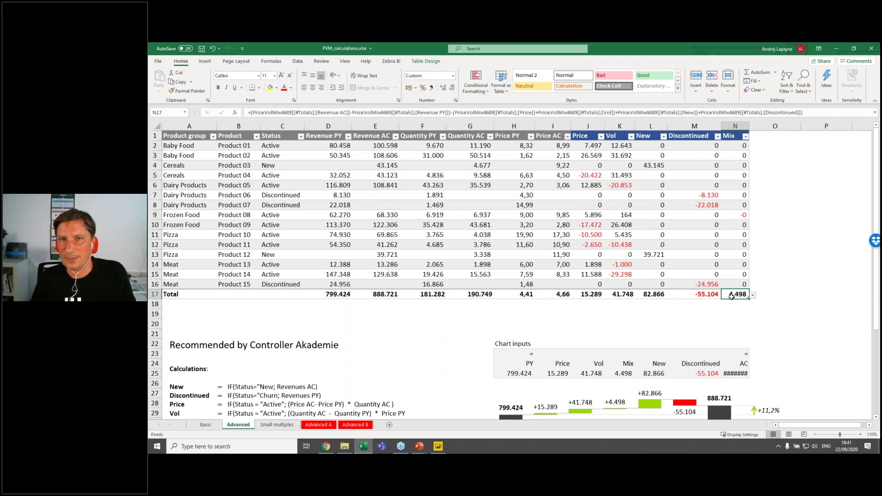
pyautogui.doubleClick(732, 296)
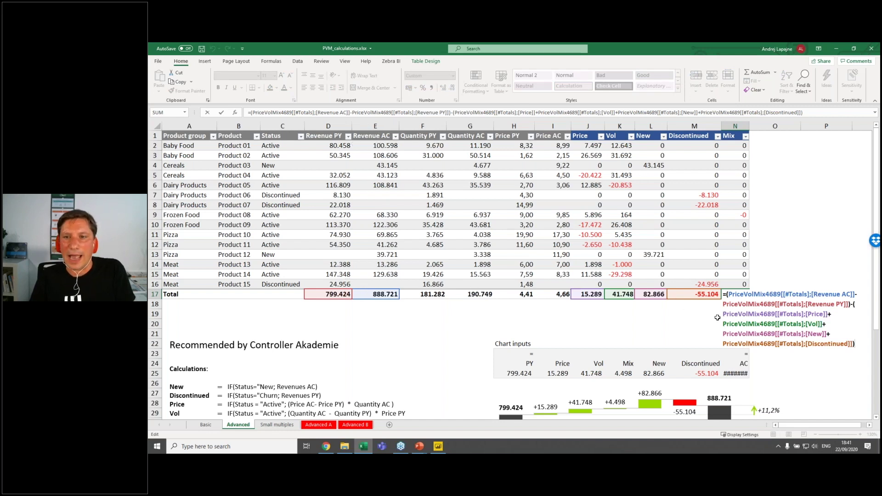
pyautogui.moveTo(727, 295); pyautogui.dragTo(853, 304)
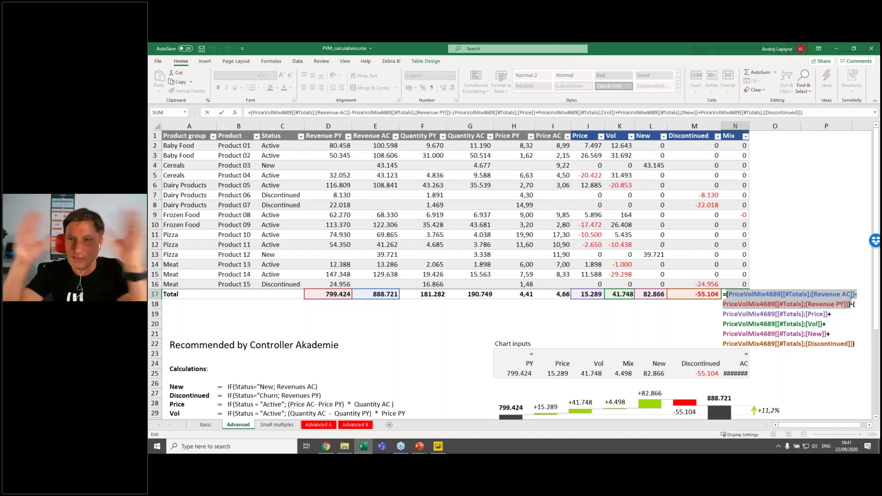
pyautogui.click(851, 303)
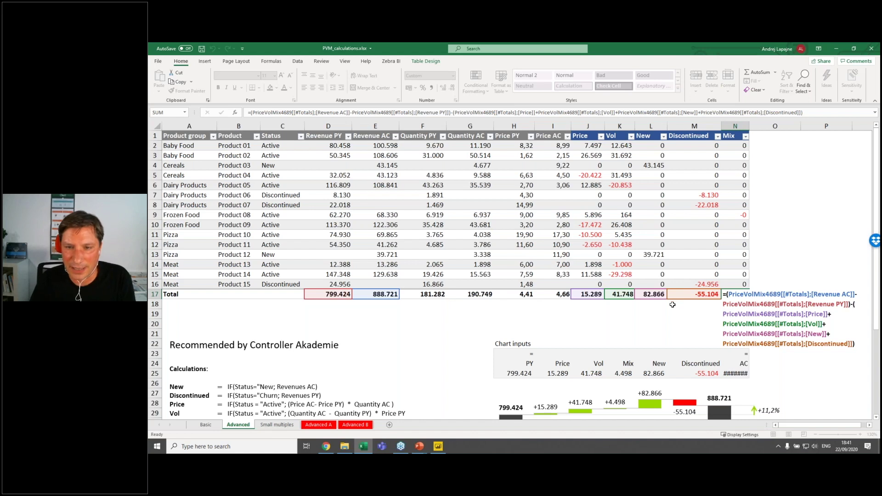
pyautogui.press('Escape')
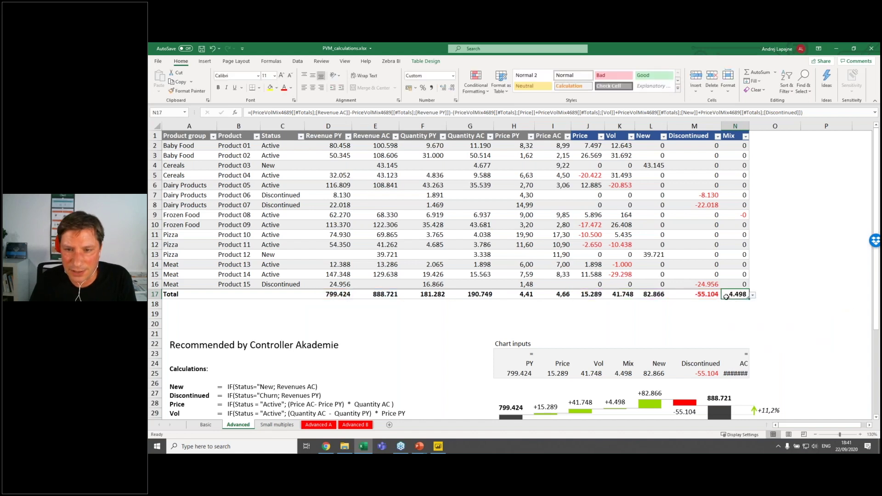
pyautogui.click(347, 295)
pyautogui.moveTo(347, 294); pyautogui.dragTo(382, 295)
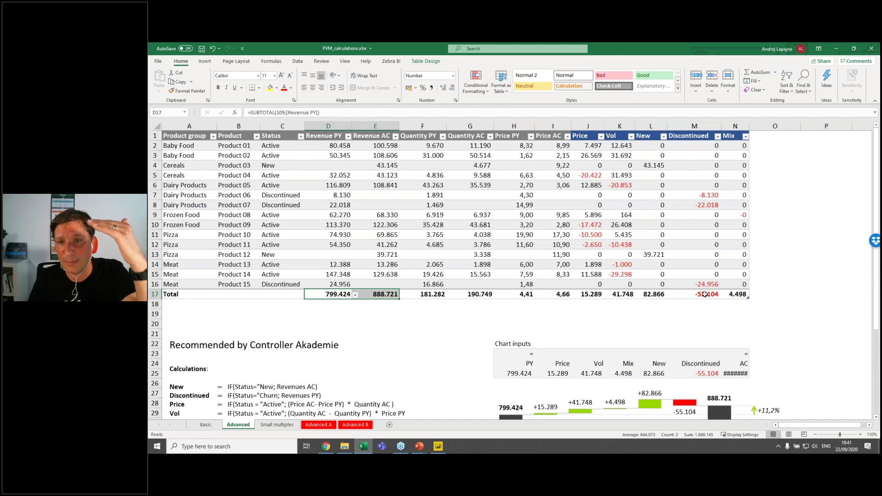
pyautogui.click(732, 293)
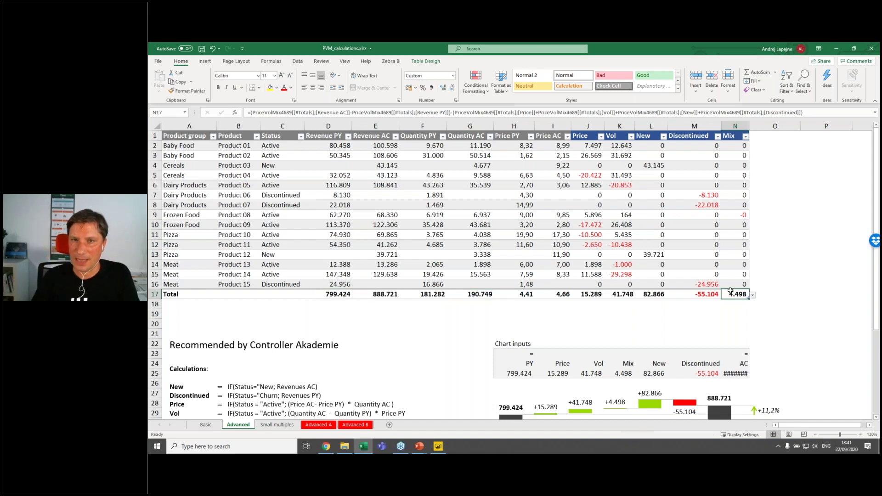
# Compare Product 01's Mix formula in N2 with the Total row Mix formula in N17 without editing either.
pyautogui.click(738, 145)
pyautogui.doubleClick(738, 145)
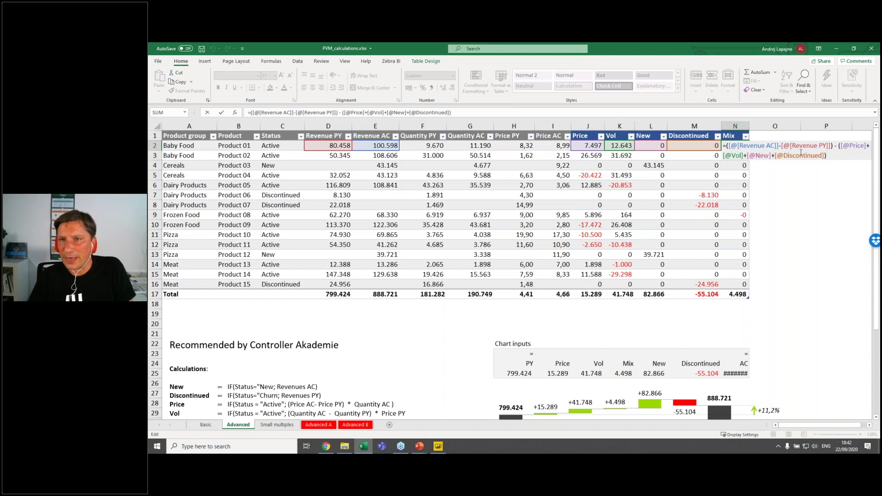
pyautogui.press('Return')
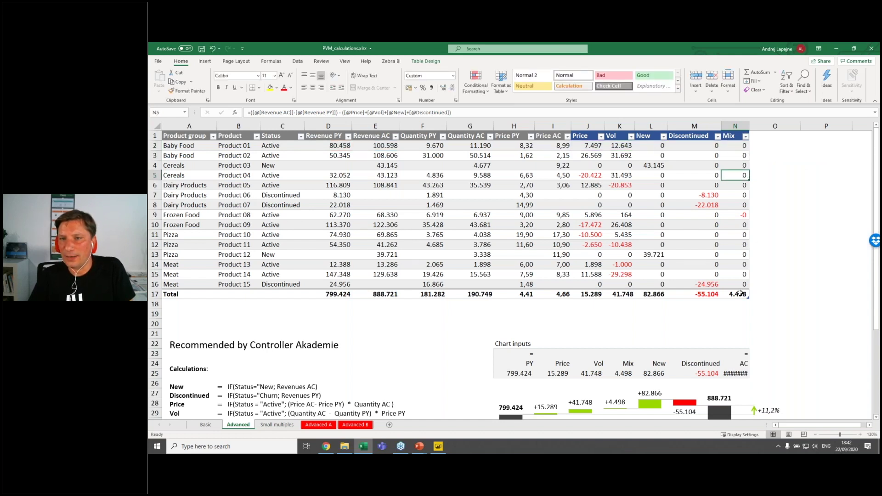
pyautogui.click(741, 294)
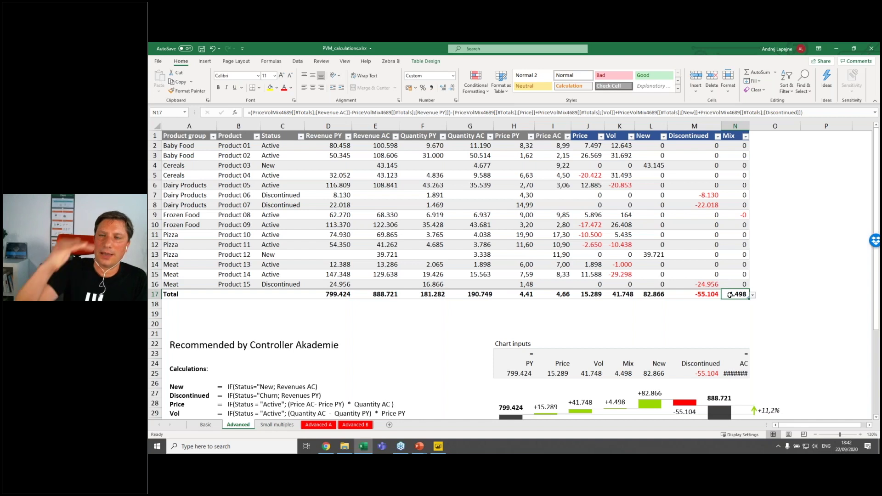
pyautogui.click(737, 148)
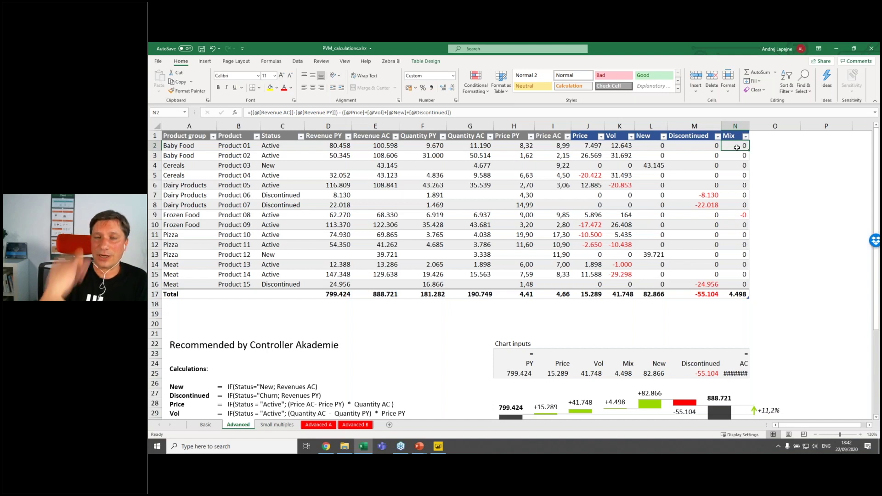
# Inspect the Total row formulas from Price in J17 through to Discontinued in M17.
pyautogui.doubleClick(586, 292)
pyautogui.press('Tab')
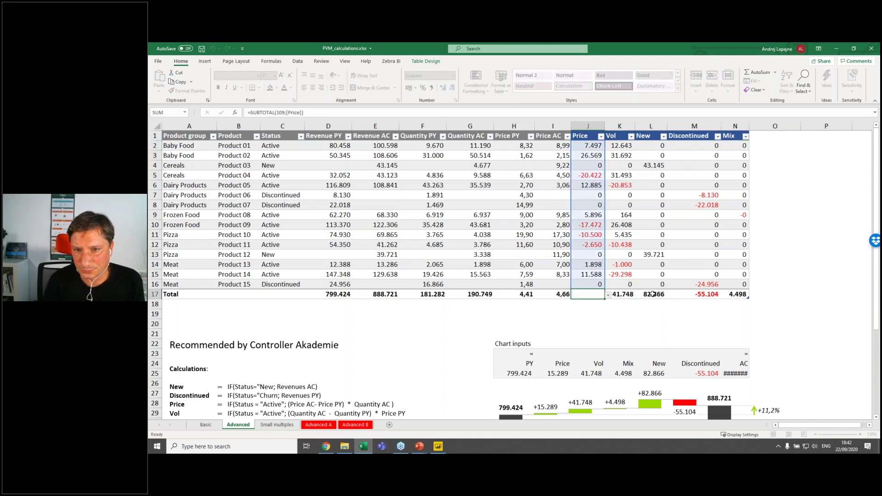
pyautogui.press('Tab')
pyautogui.press('Tab')
pyautogui.press('F2')
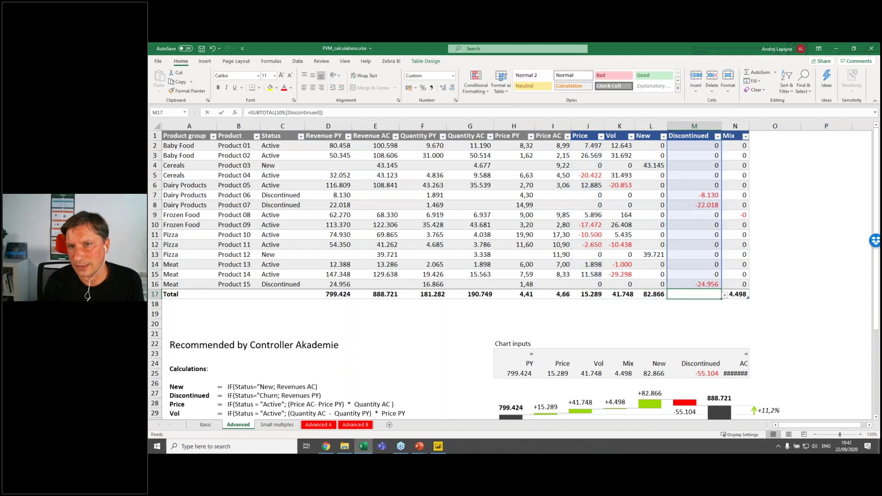
# Examine the cell references in the Total row formulas for Vol in K17 and Mix in N17, leaving both unedited.
pyautogui.click(630, 296)
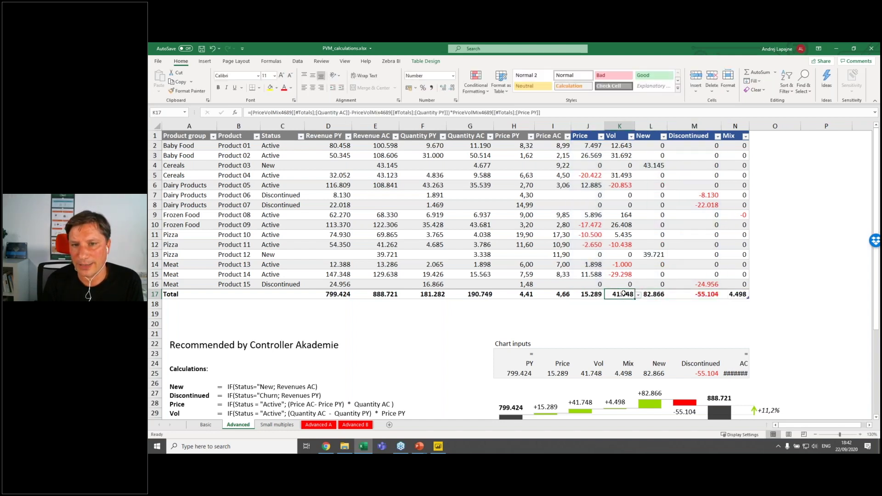
pyautogui.press('F2')
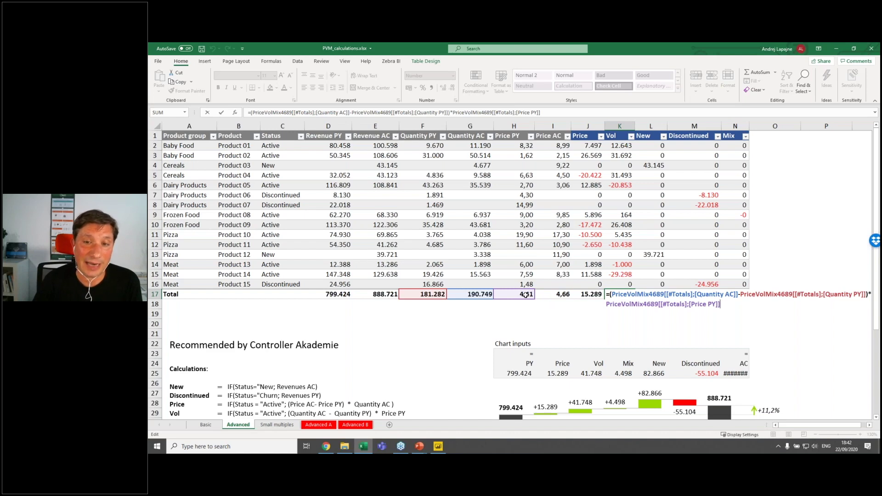
pyautogui.press('Escape')
pyautogui.press('Right')
pyautogui.press('Right')
pyautogui.press('Right')
pyautogui.press('F2')
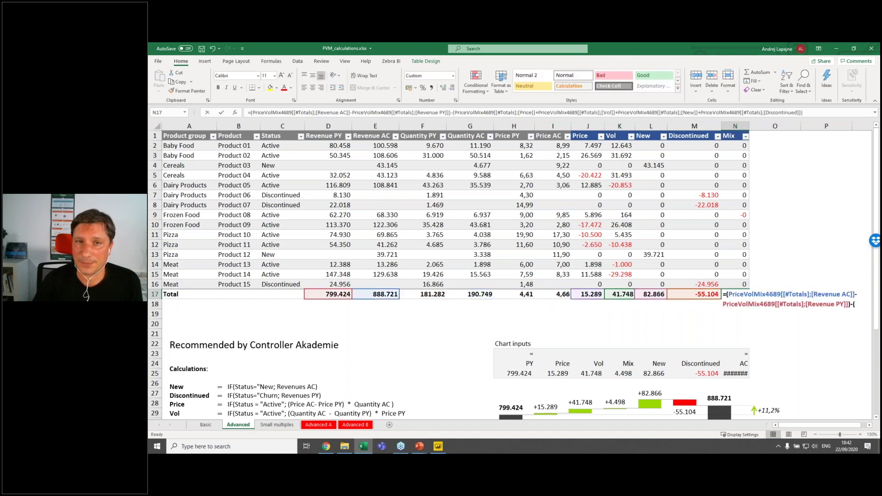
pyautogui.press('Escape')
# Review the Total row cells for Revenue PY, Revenue AC, Price, Vol, New, Discontinued and Mix against the waterfall chart.
pyautogui.click(386, 265)
pyautogui.scroll(-2, 386, 267)
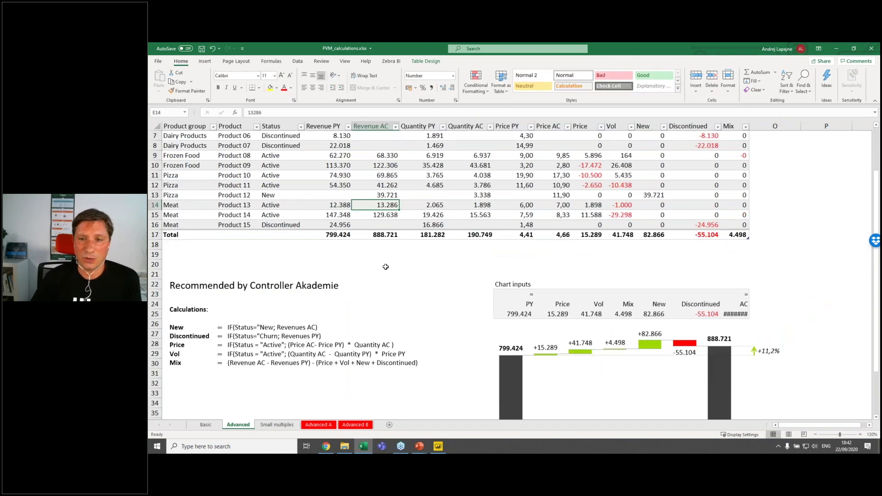
pyautogui.scroll(-1, 504, 238)
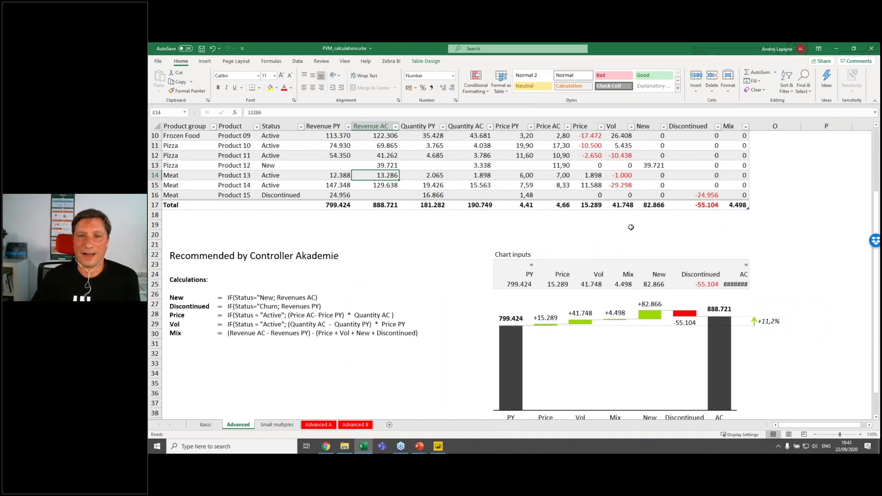
pyautogui.scroll(2, 567, 264)
pyautogui.scroll(-2, 568, 265)
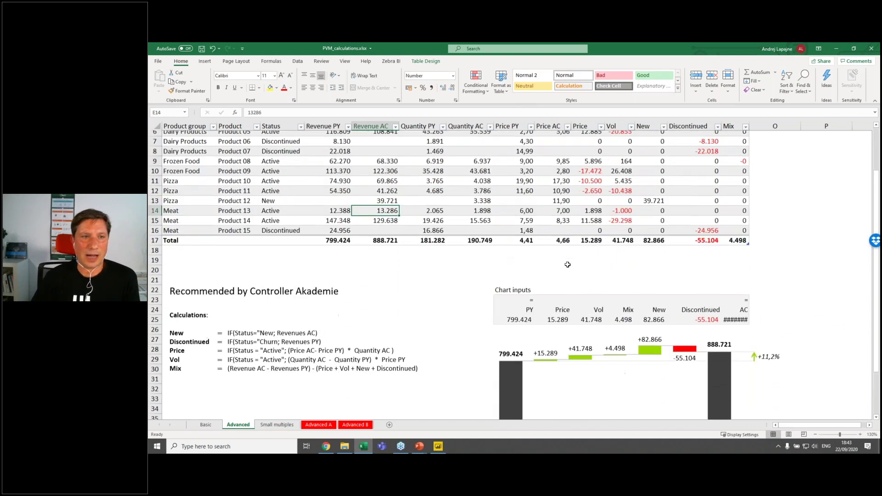
pyautogui.click(325, 207)
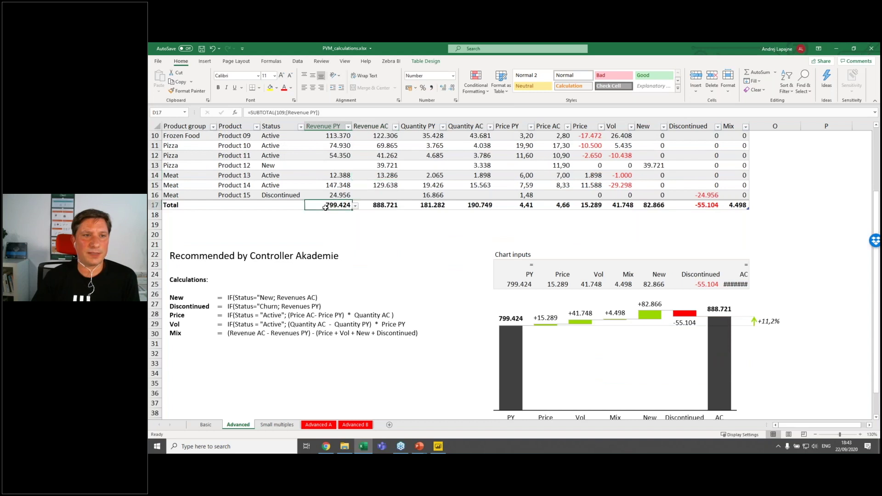
pyautogui.click(377, 208)
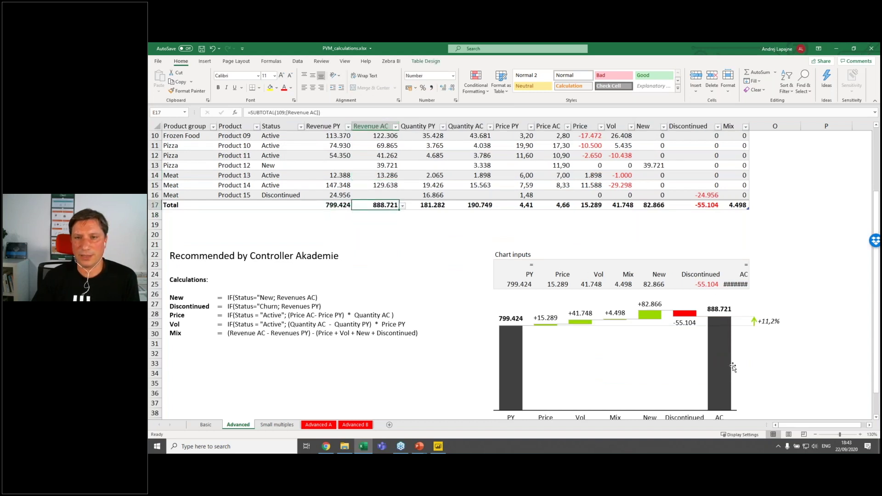
pyautogui.click(591, 205)
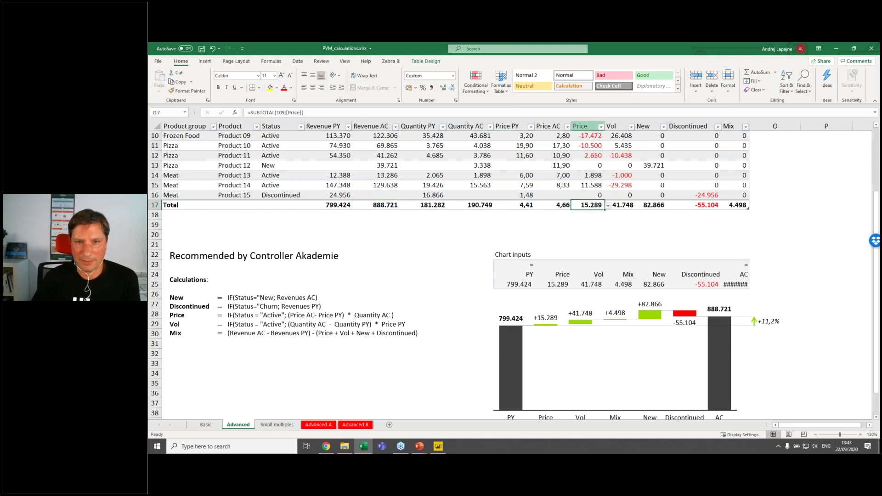
pyautogui.click(622, 205)
pyautogui.click(653, 205)
pyautogui.click(696, 206)
pyautogui.click(736, 207)
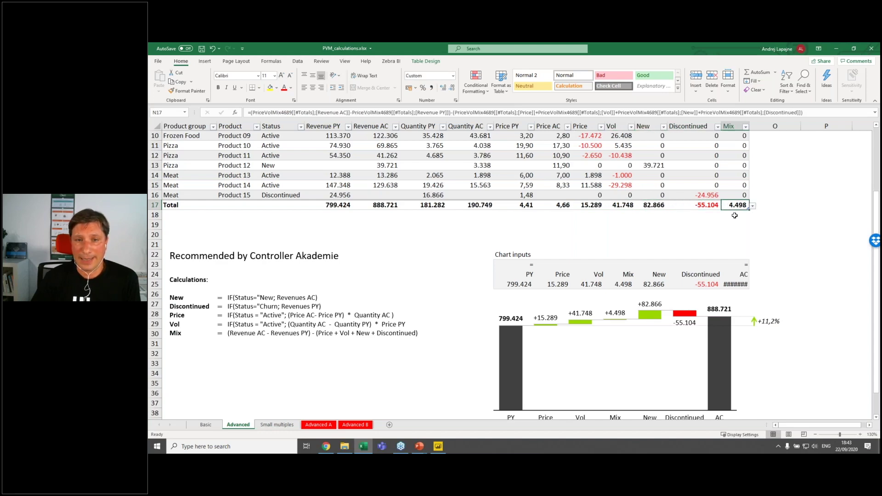
# Widen column N slightly so the AC value in the chart inputs fits its cell.
pyautogui.scroll(3, 735, 216)
pyautogui.scroll(-5, 621, 234)
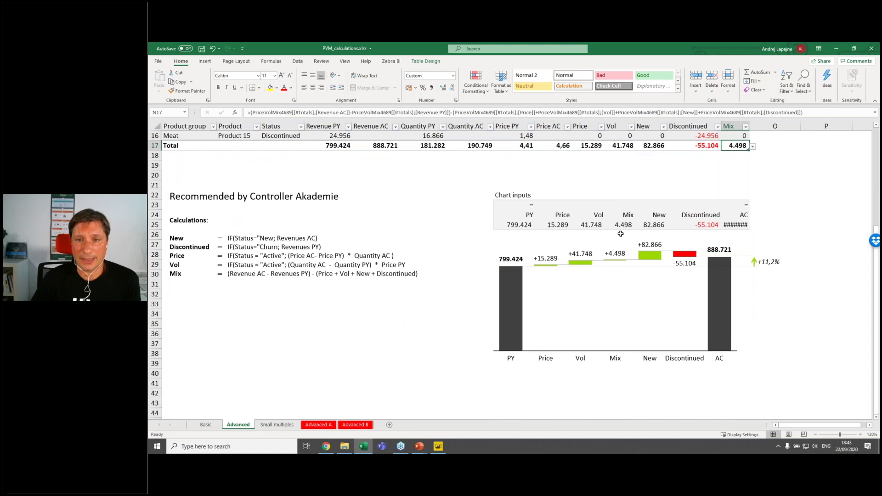
pyautogui.click(619, 243)
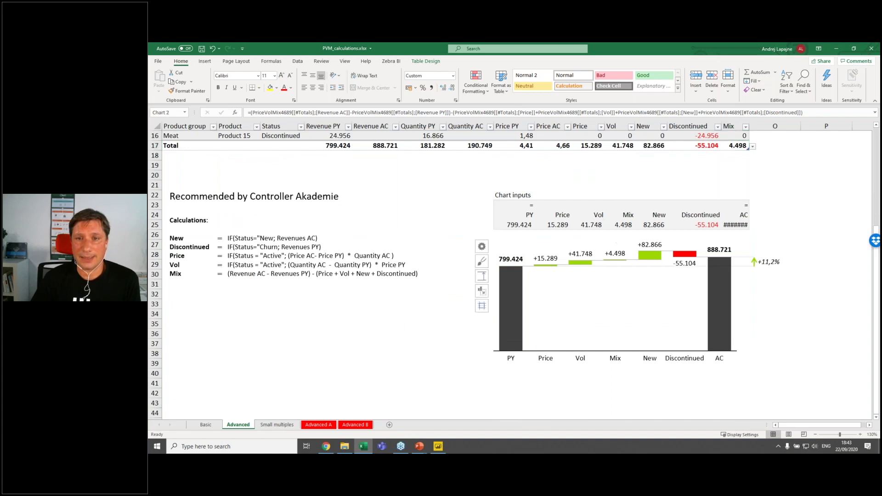
pyautogui.click(678, 236)
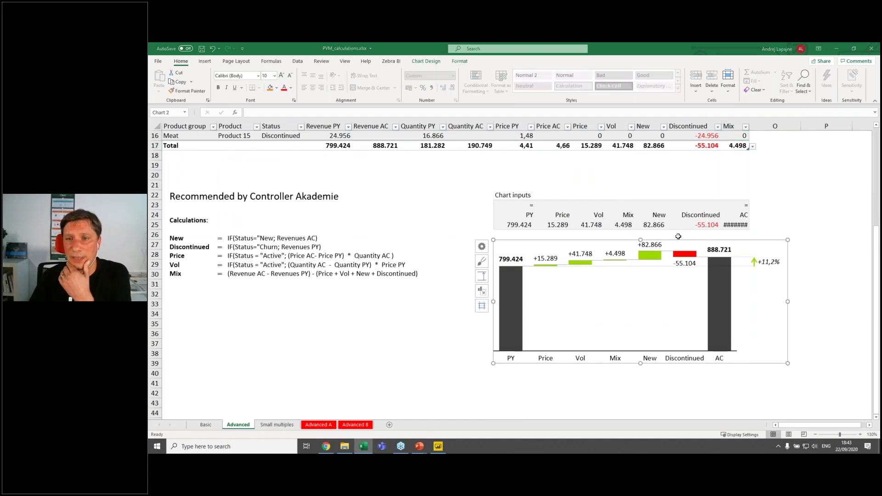
pyautogui.click(612, 235)
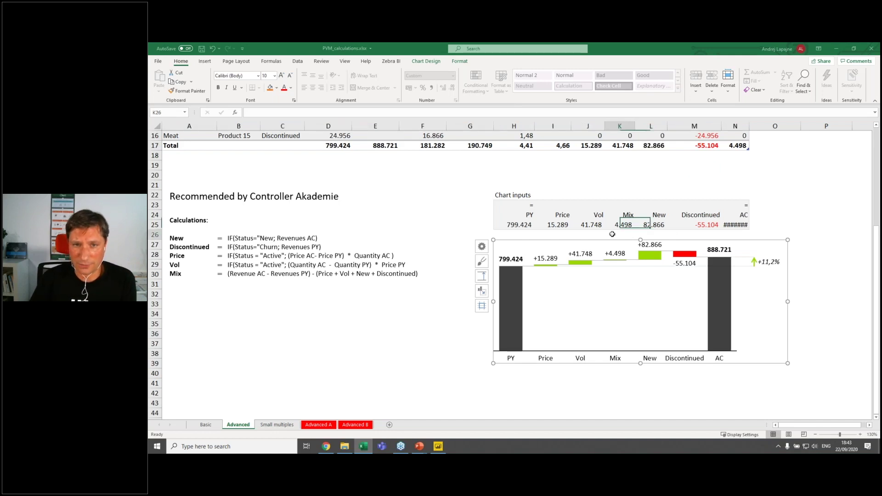
pyautogui.click(528, 205)
pyautogui.moveTo(749, 125); pyautogui.dragTo(757, 125)
# Insert a vertical Zebra BI contribution bridge chart from the chart inputs in H23:N25 and enlarge it.
pyautogui.click(556, 214)
pyautogui.moveTo(521, 207); pyautogui.dragTo(749, 226)
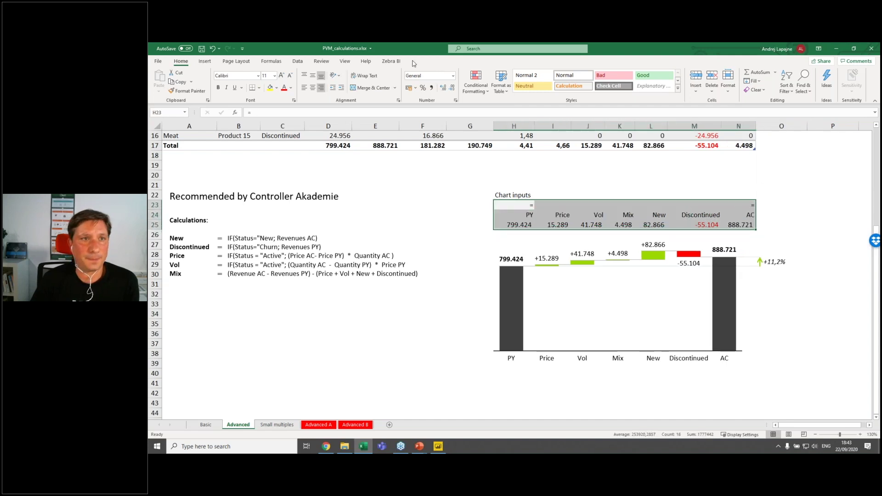
pyautogui.click(391, 61)
pyautogui.click(235, 81)
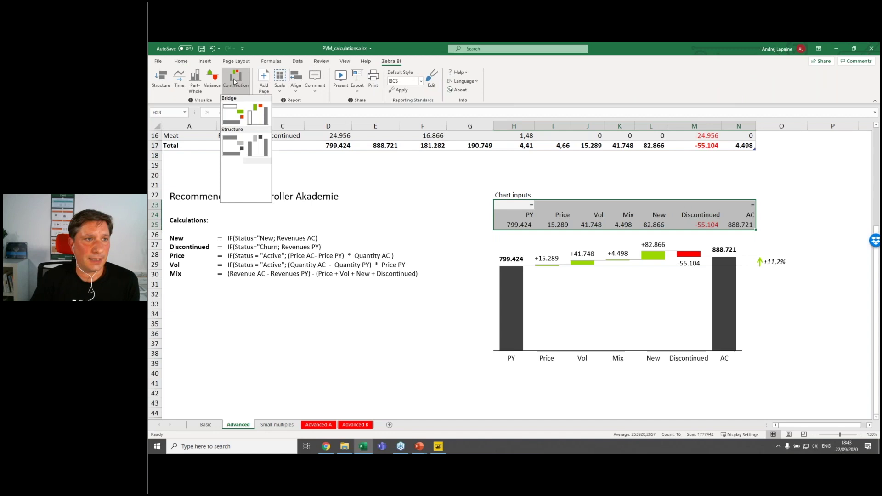
pyautogui.click(260, 117)
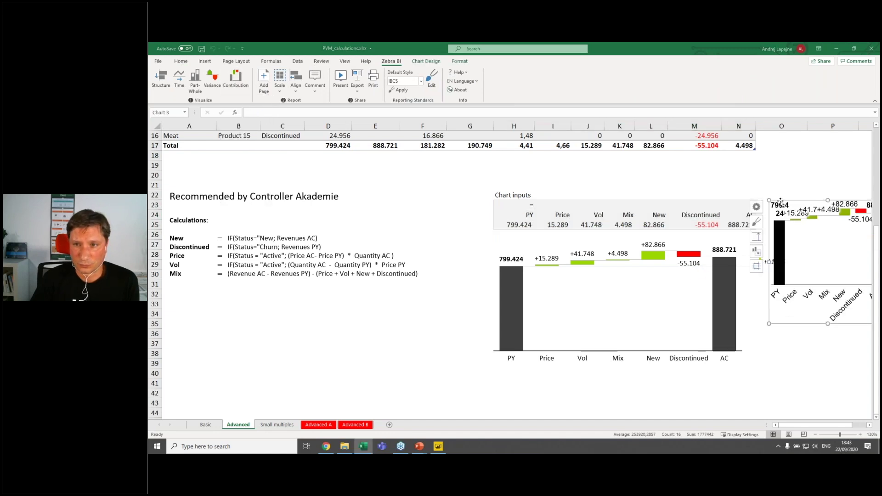
pyautogui.hscroll(3, 800, 358)
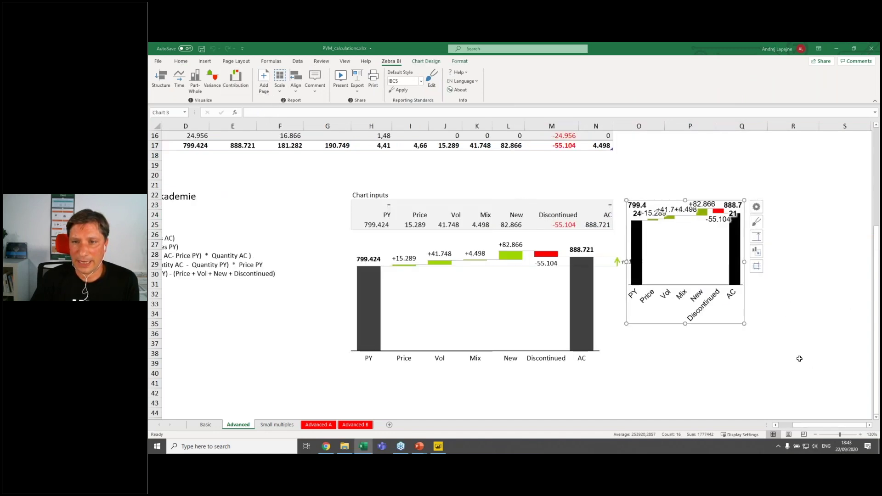
pyautogui.moveTo(744, 324); pyautogui.dragTo(813, 367)
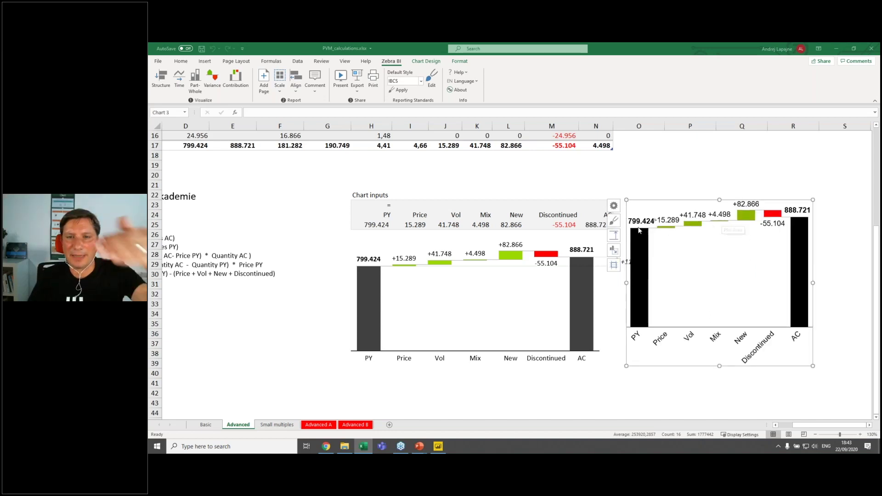
# Format the new bridge chart's absolute numbers with scale k and 1 decimal place.
pyautogui.click(615, 207)
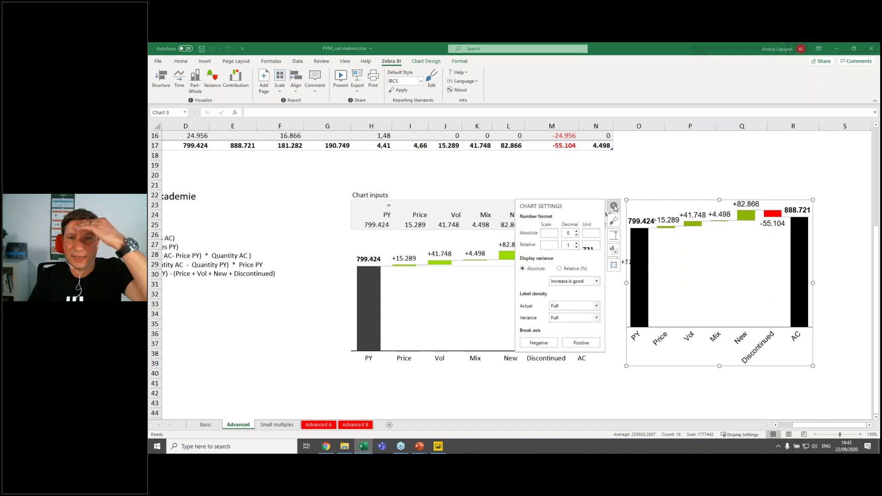
pyautogui.click(555, 233)
pyautogui.click(550, 249)
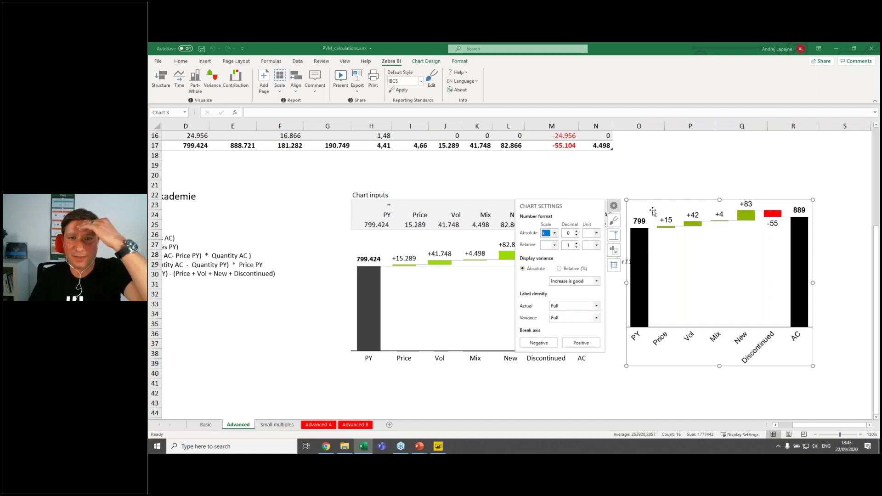
pyautogui.click(576, 231)
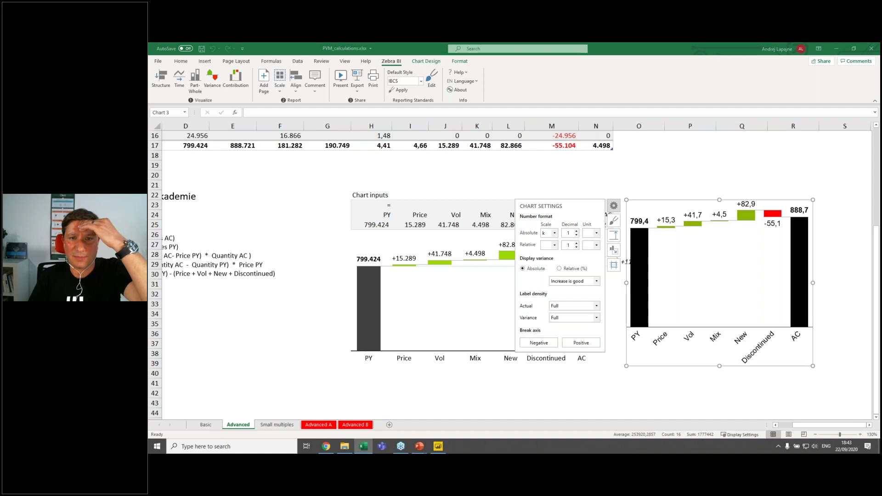
# Add a difference highlight from PY to AC on the new chart, labelled with both absolute and relative (%) values.
pyautogui.click(615, 236)
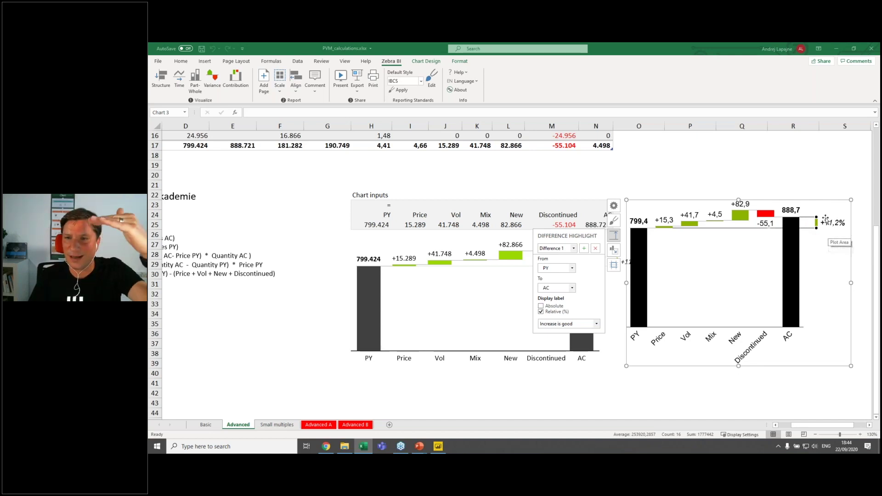
pyautogui.click(541, 306)
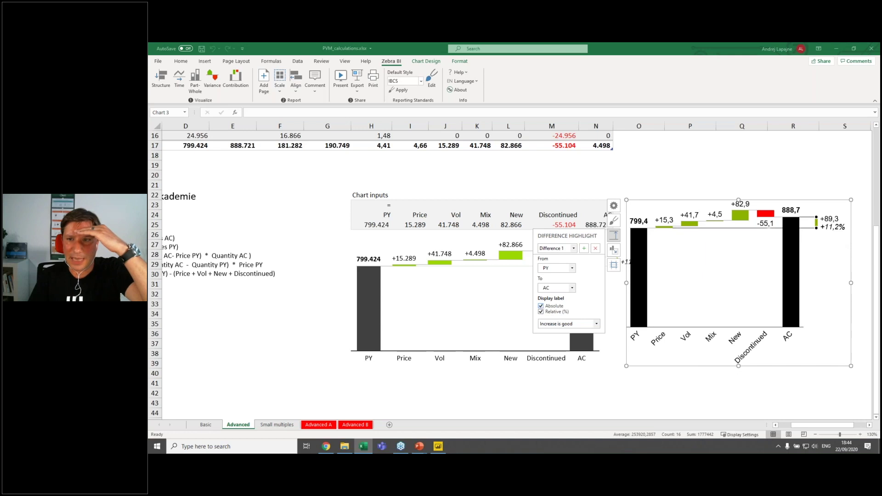
pyautogui.click(687, 178)
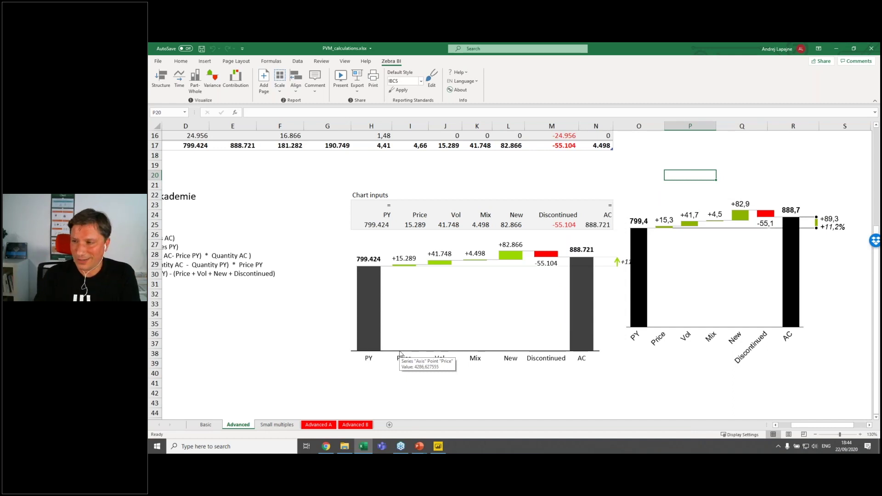
# On the Small multiples sheet, expand the collapsed data columns and widen columns C to G so their values fit.
pyautogui.click(265, 426)
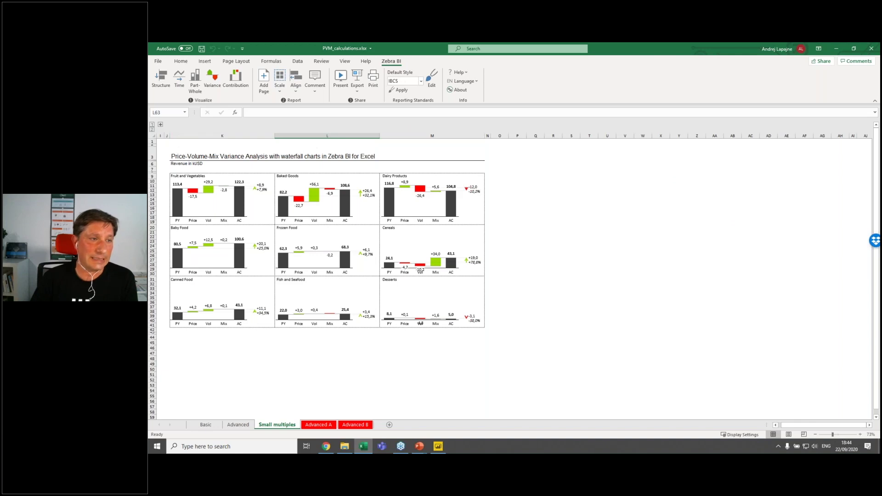
pyautogui.click(161, 125)
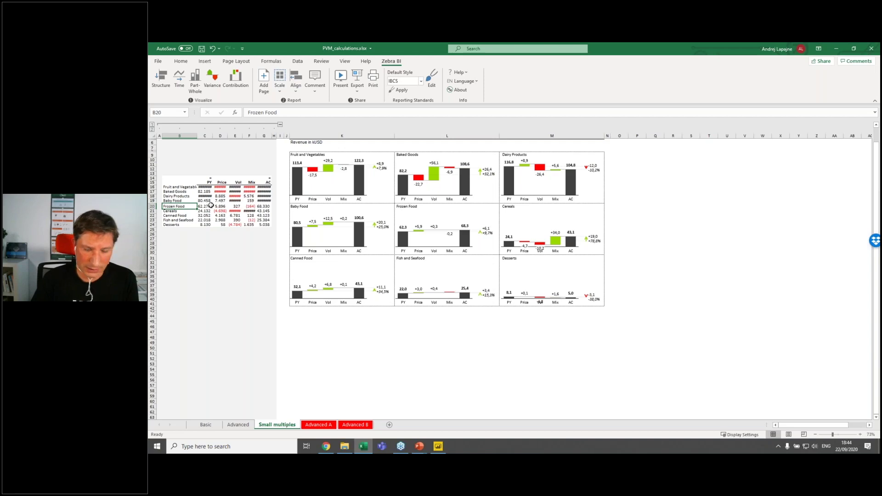
pyautogui.scroll(4, 210, 205)
pyautogui.moveTo(248, 146); pyautogui.dragTo(355, 140)
pyautogui.moveTo(262, 146); pyautogui.dragTo(280, 146)
pyautogui.click(332, 204)
# Review the product groups and their PY, Price, Vol, Mix and AC values against the small multiples waterfall charts.
pyautogui.moveTo(199, 188); pyautogui.dragTo(202, 257)
pyautogui.click(262, 189)
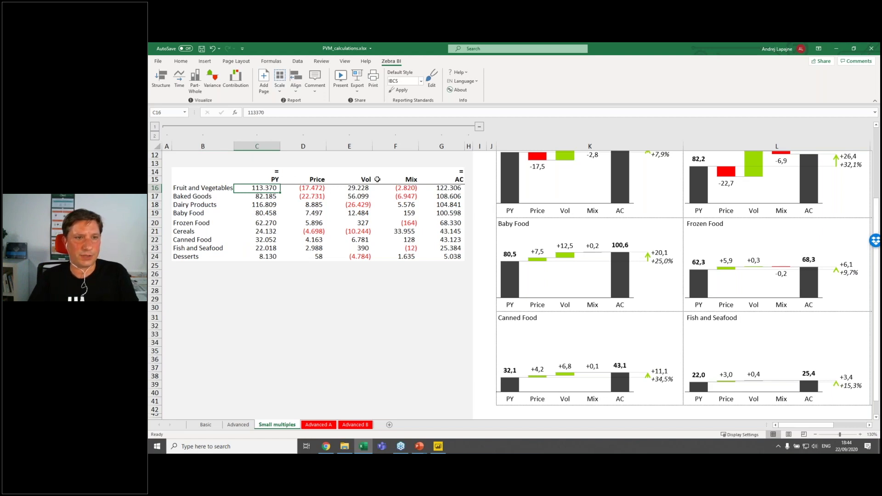
pyautogui.moveTo(223, 188); pyautogui.dragTo(363, 255)
pyautogui.click(396, 223)
pyautogui.scroll(1, 458, 254)
pyautogui.scroll(3, 458, 255)
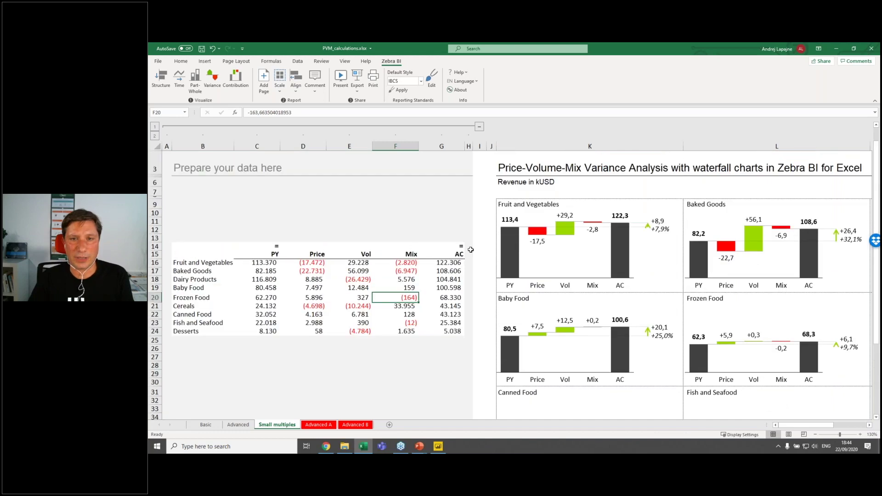
pyautogui.click(695, 204)
pyautogui.scroll(-2, 673, 309)
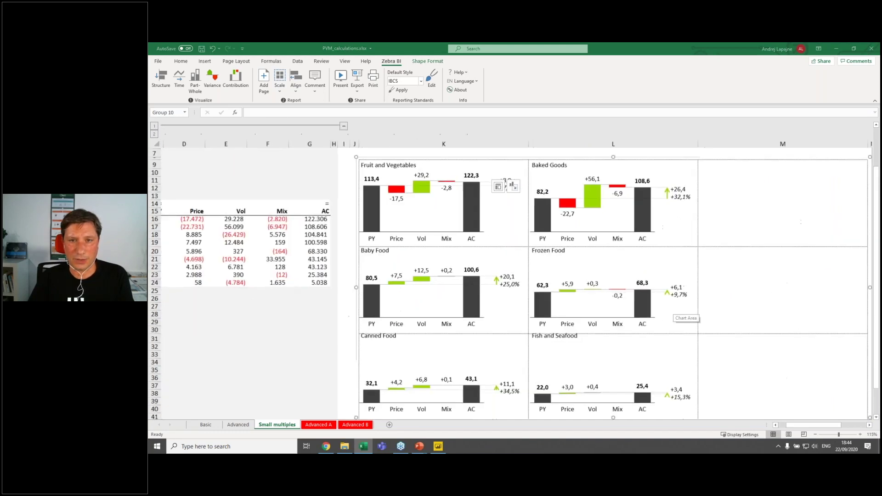
pyautogui.click(364, 218)
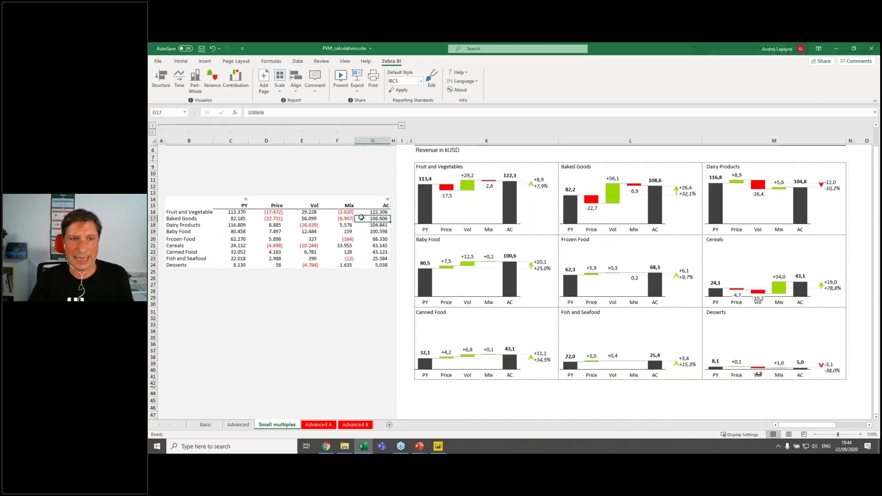
# Delete the existing group of nine waterfall charts from the Revenue in kUSD grid.
pyautogui.click(552, 164)
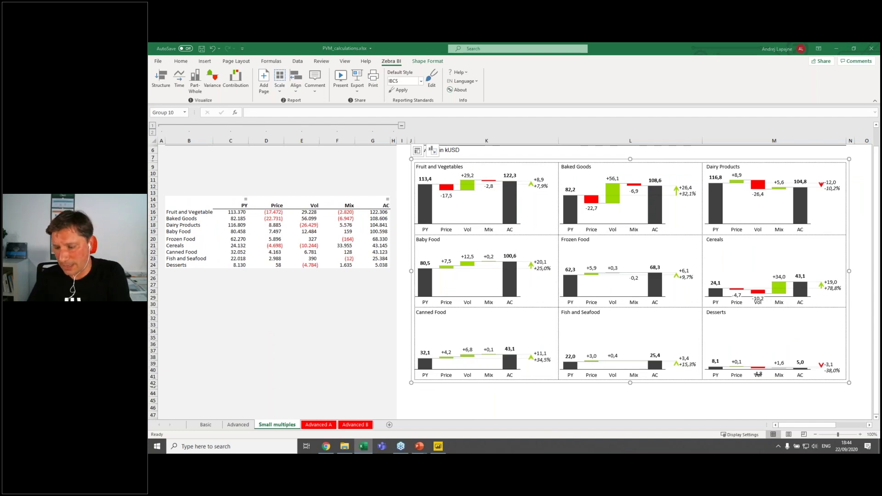
pyautogui.click(363, 218)
pyautogui.click(267, 239)
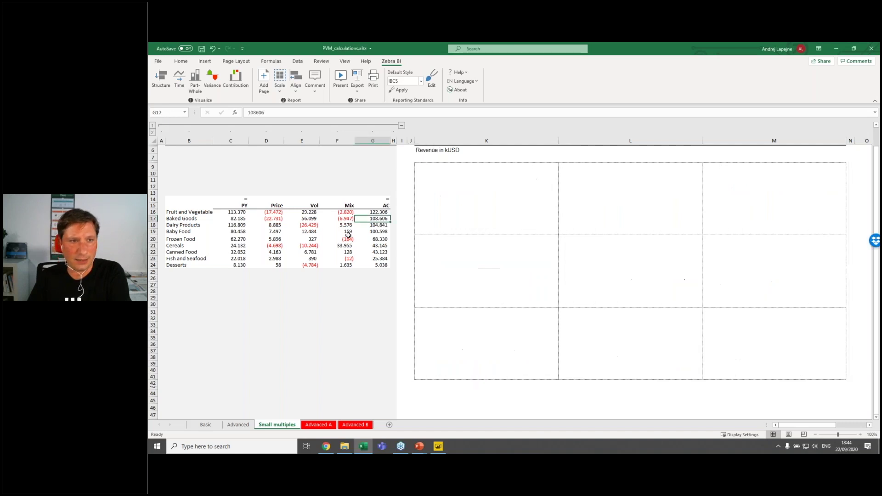
# Insert a Contribution waterfall chart from the product group table, with small multiples showing PY, Price, Vol, Mix and AC.
pyautogui.click(188, 205)
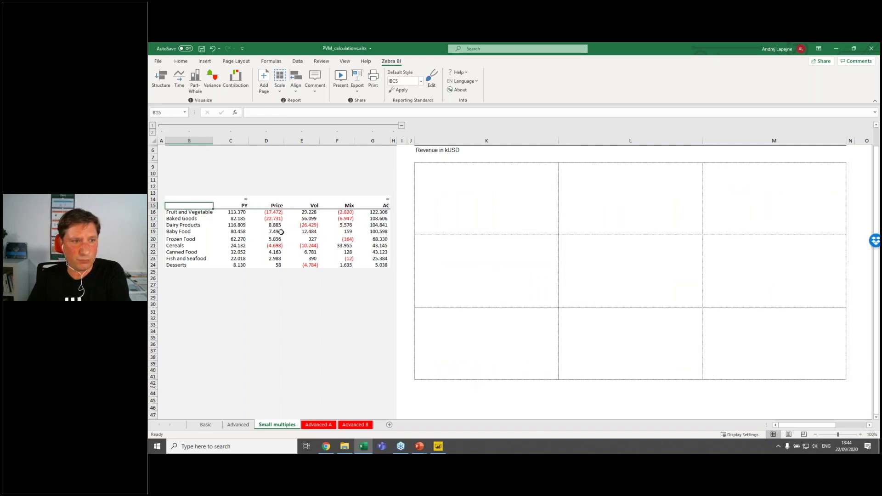
pyautogui.click(280, 231)
pyautogui.moveTo(194, 202); pyautogui.dragTo(370, 263)
pyautogui.click(280, 220)
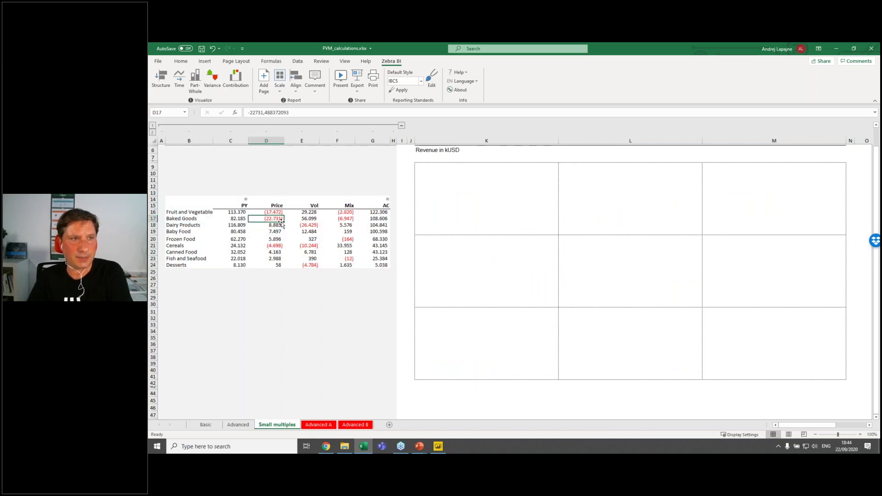
pyautogui.press('Down')
pyautogui.press('Down')
pyautogui.click(231, 88)
pyautogui.click(257, 112)
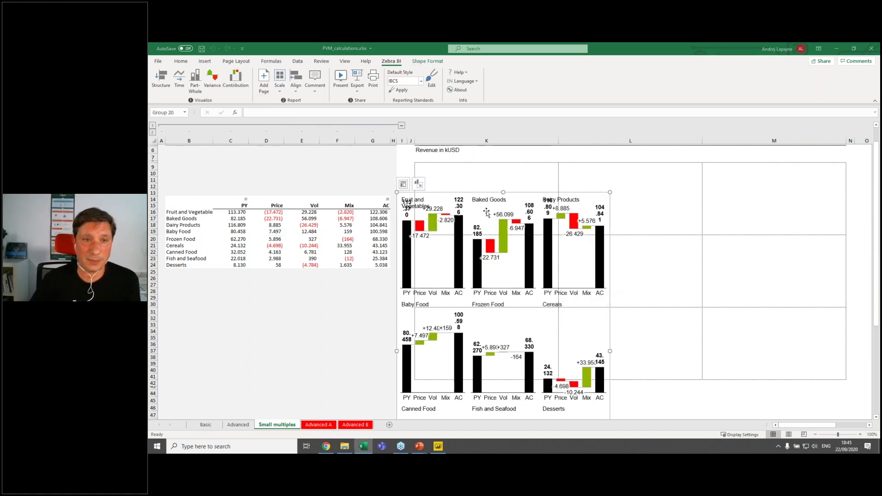
# Move the new chart group into the framed grid and display its values in thousands without decimals.
pyautogui.click(448, 202)
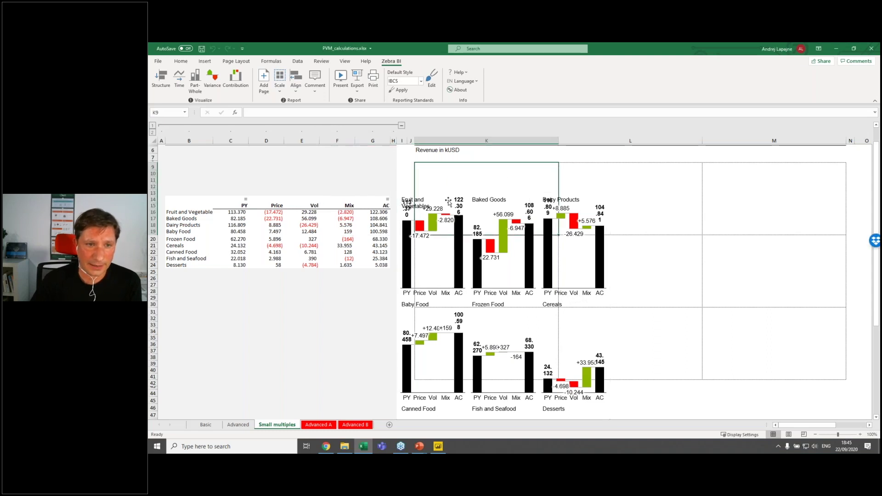
pyautogui.moveTo(536, 183)
pyautogui.mouseDown()
pyautogui.moveTo(544, 183)
pyautogui.moveTo(521, 182)
pyautogui.mouseUp()
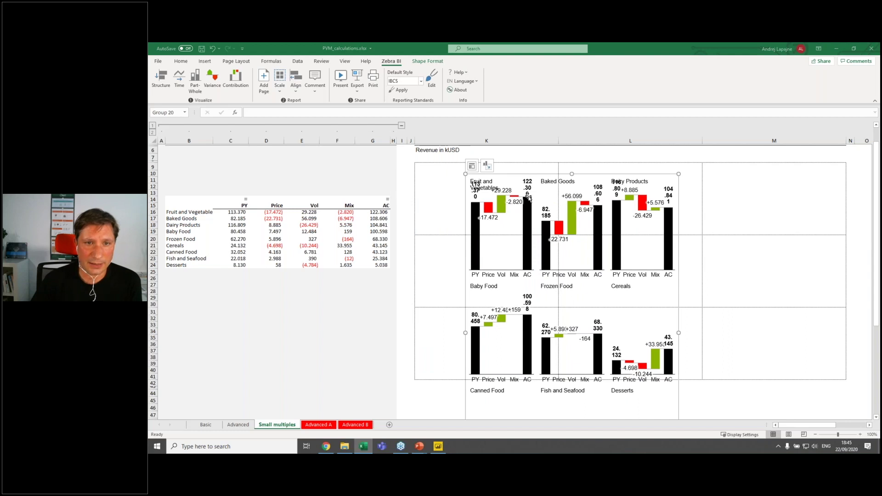
pyautogui.click(503, 181)
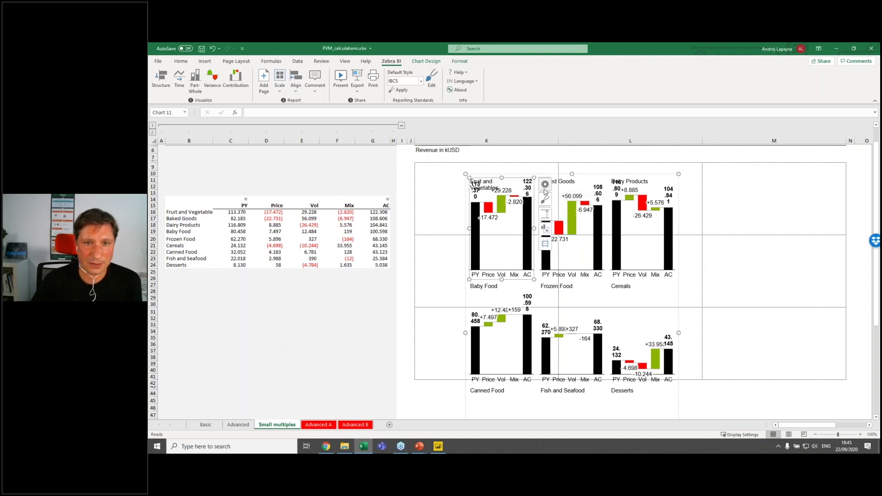
pyautogui.click(546, 185)
pyautogui.click(593, 212)
pyautogui.click(589, 222)
pyautogui.click(496, 177)
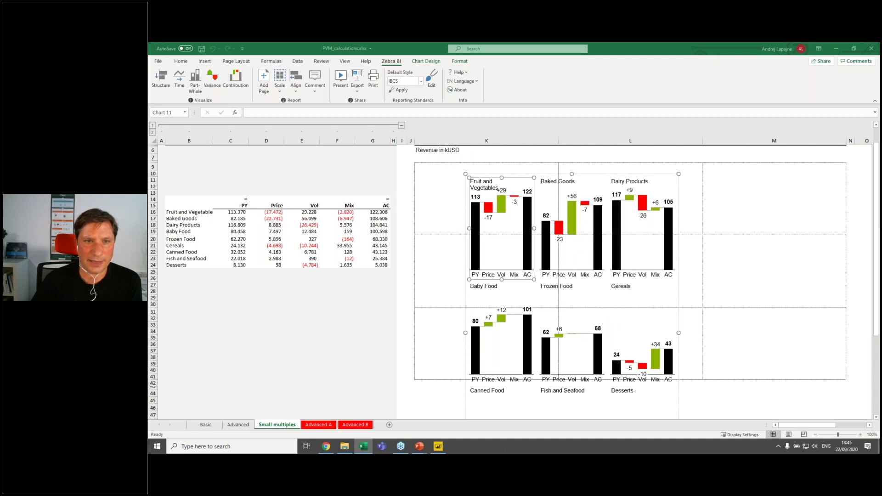
# Add a difference highlight from PY to AC with absolute and relative labels to the waterfall charts.
pyautogui.click(483, 178)
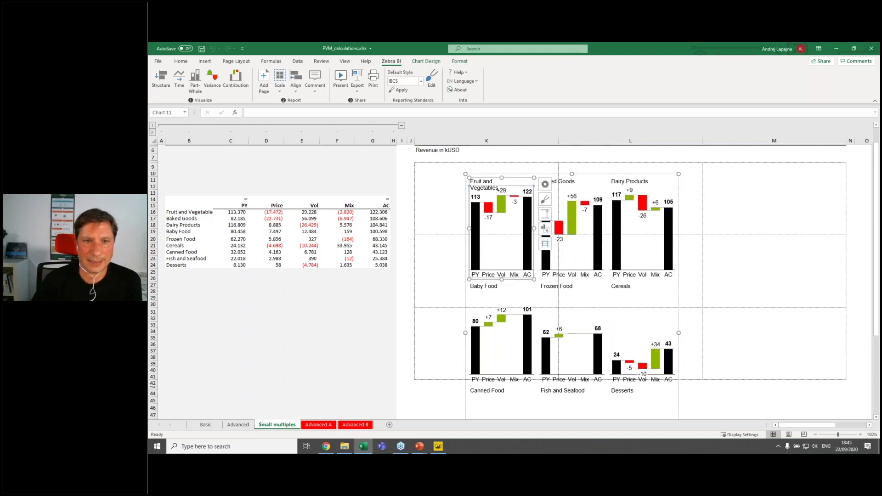
pyautogui.click(545, 213)
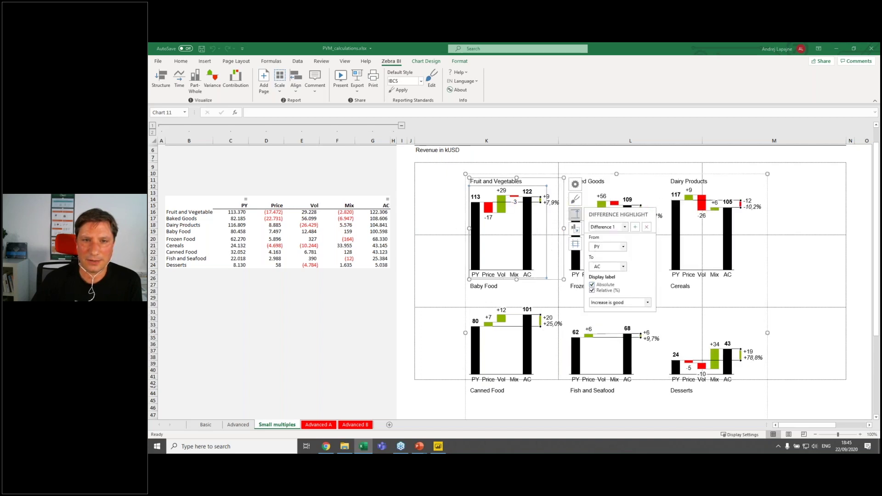
pyautogui.click(538, 174)
pyautogui.moveTo(537, 175); pyautogui.dragTo(511, 179)
pyautogui.click(354, 296)
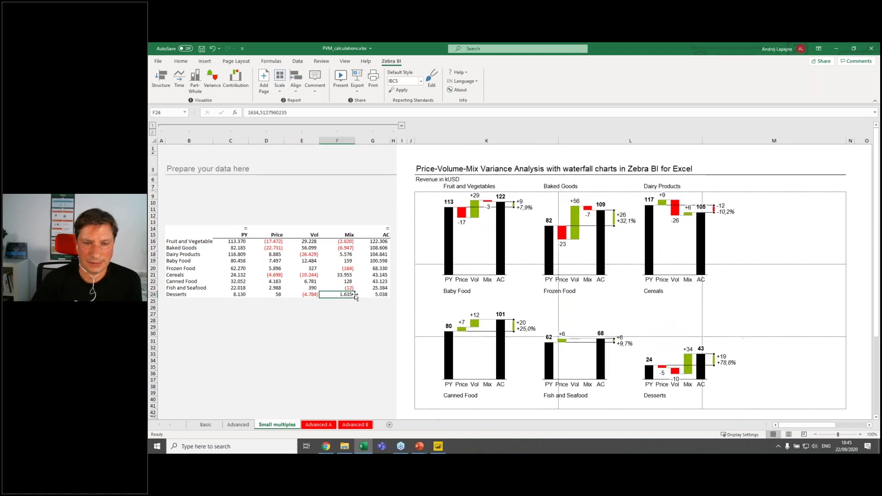
# Move the chart group so its corner aligns with the start of the framed grid beneath Revenue in kUSD.
pyautogui.scroll(-6, 357, 293)
pyautogui.scroll(4, 363, 293)
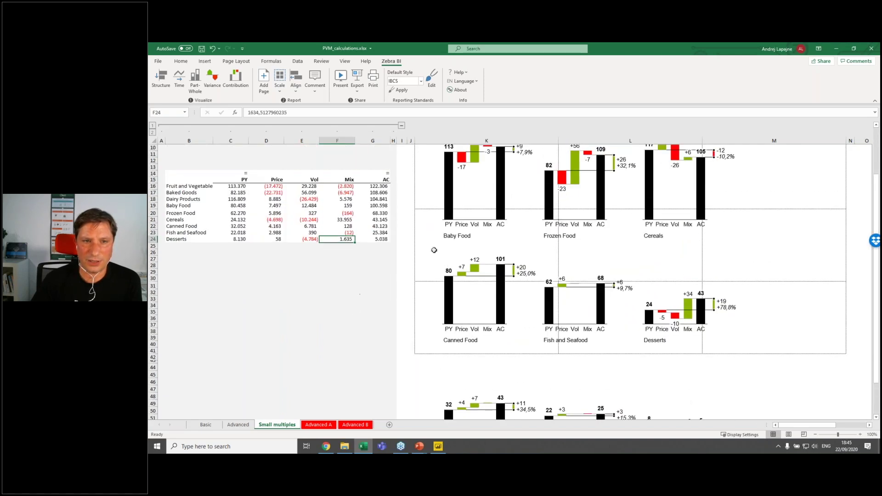
pyautogui.scroll(3, 427, 275)
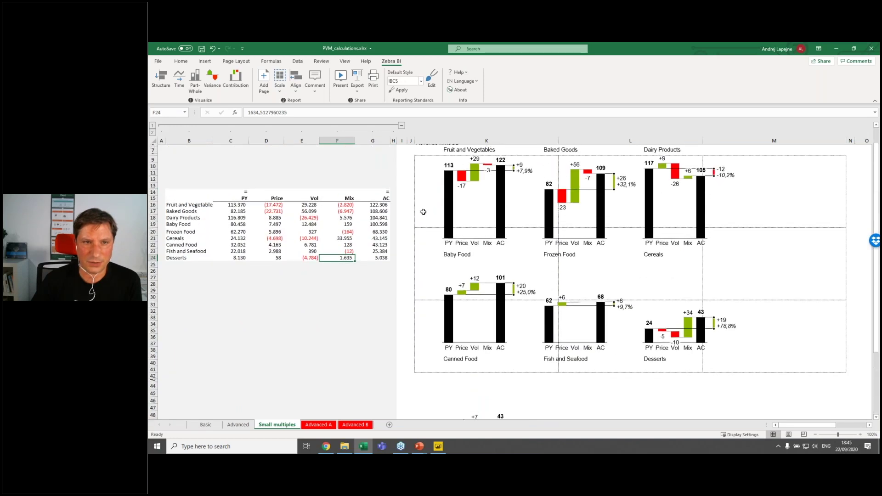
pyautogui.click(505, 197)
pyautogui.moveTo(522, 180); pyautogui.dragTo(498, 192)
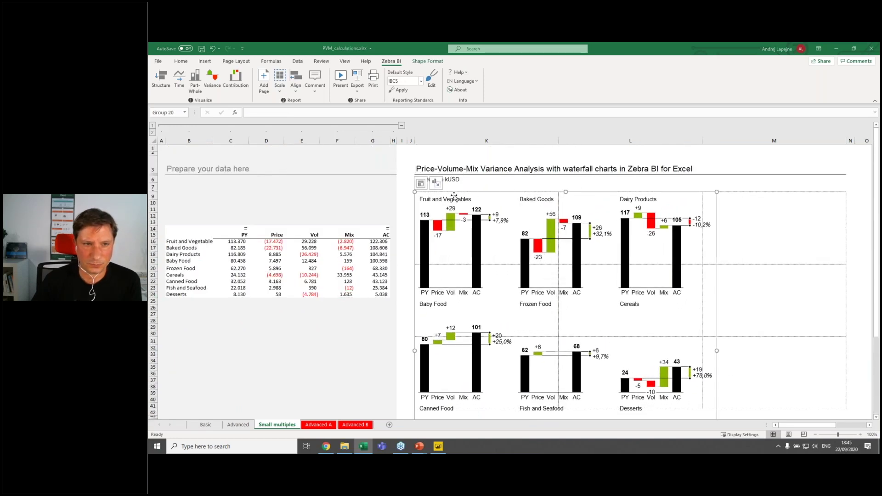
# Fit the chart report to the framed three-by-three range in columns K to M and collapse the grouped data columns.
pyautogui.moveTo(438, 203); pyautogui.dragTo(265, 232)
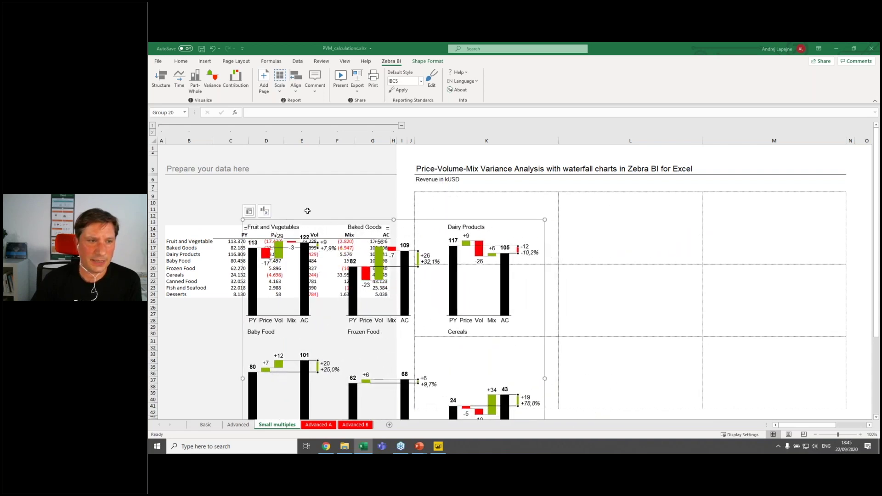
pyautogui.click(266, 212)
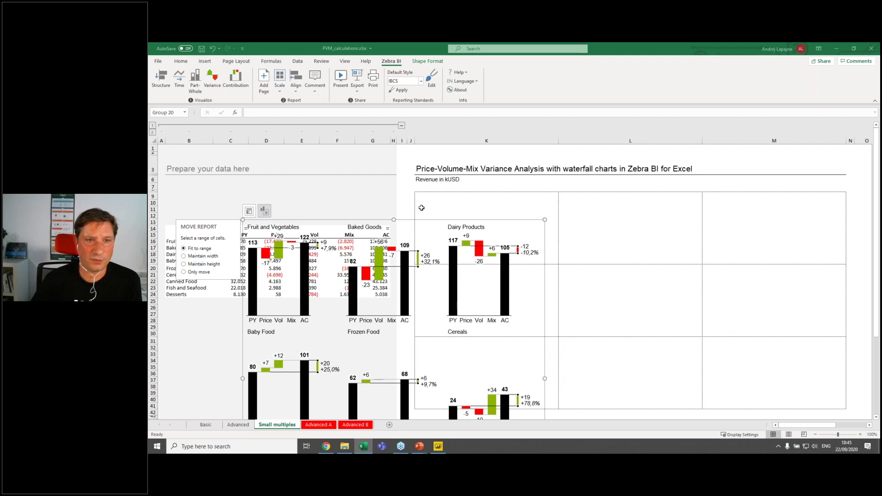
pyautogui.moveTo(427, 204); pyautogui.dragTo(767, 367)
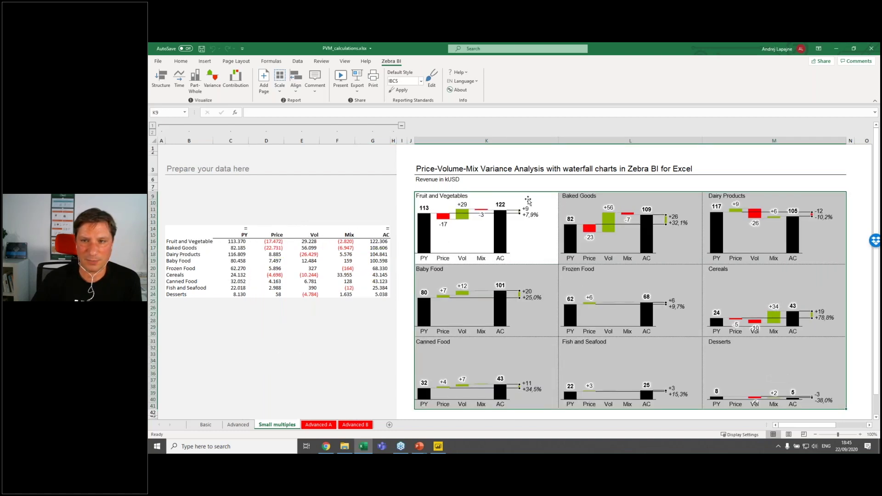
pyautogui.click(748, 185)
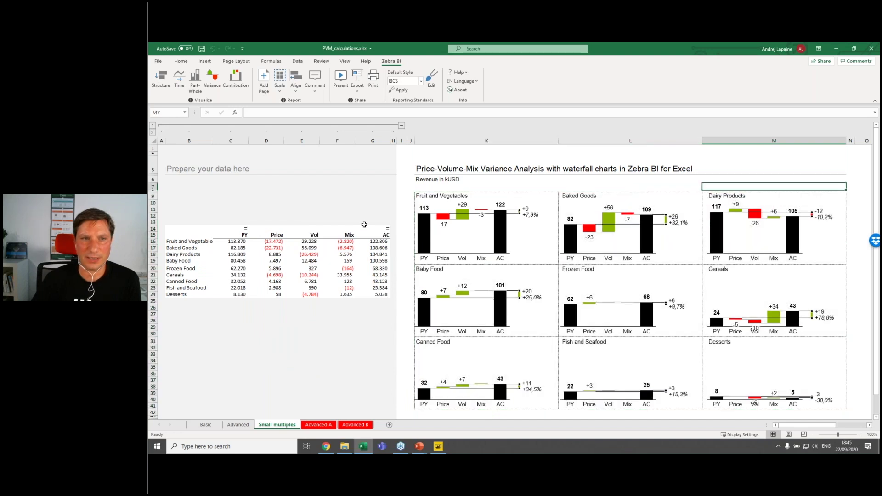
pyautogui.click(402, 125)
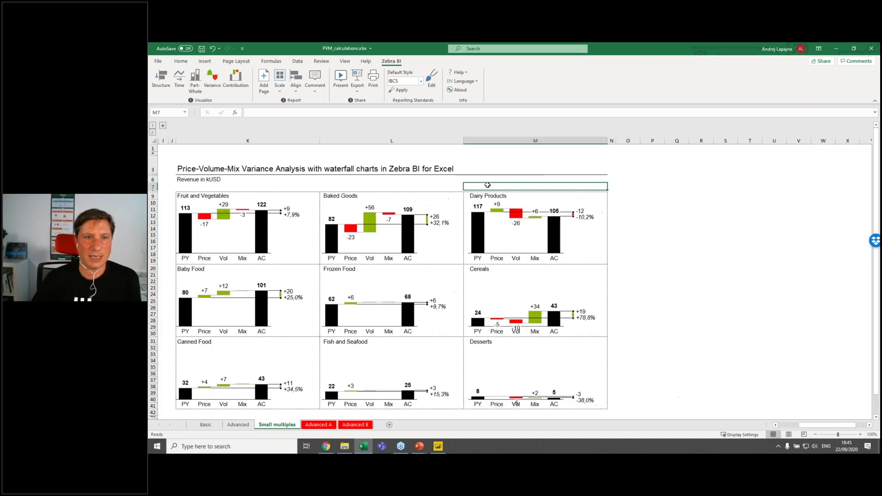
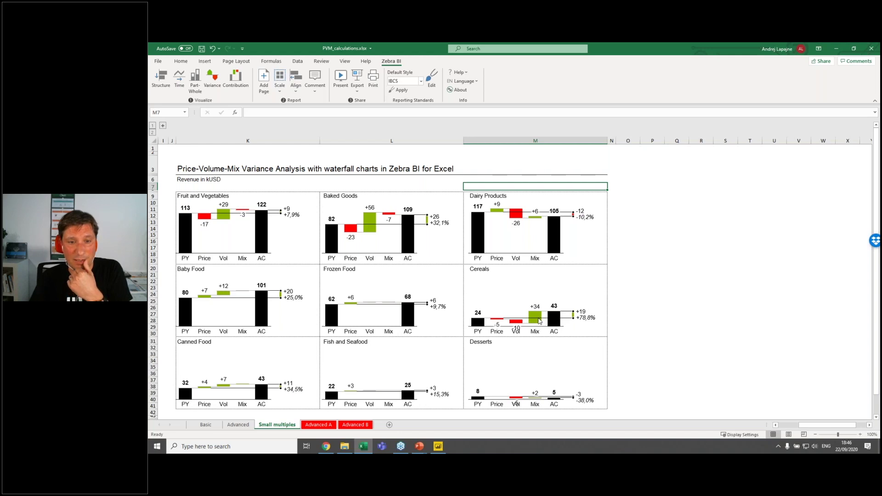
# Switch to the PVM variance analysis webinar file in Power BI Desktop and show its report view.
pyautogui.moveTo(539, 321)
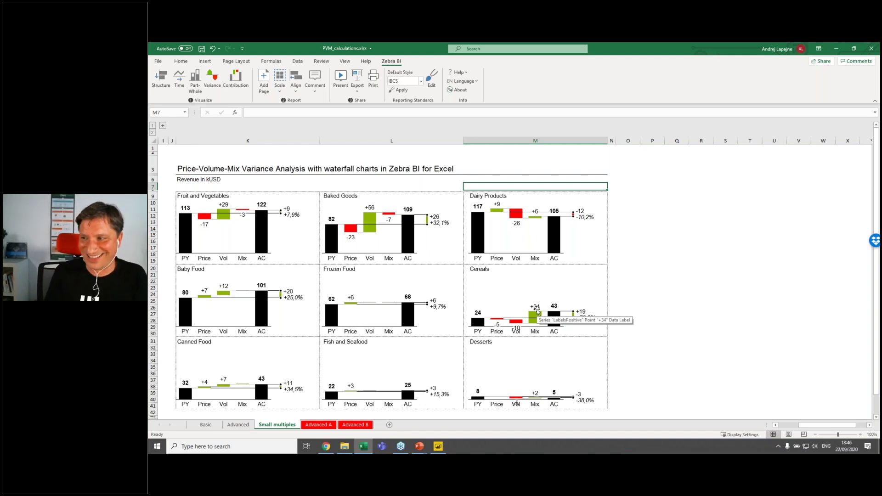
pyautogui.hotkey('alt', 'Tab')
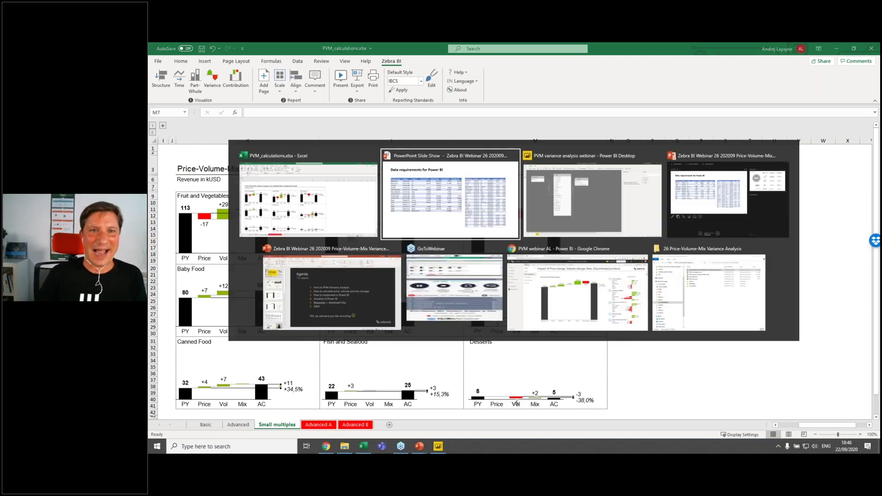
pyautogui.hotkey('alt', 'Tab')
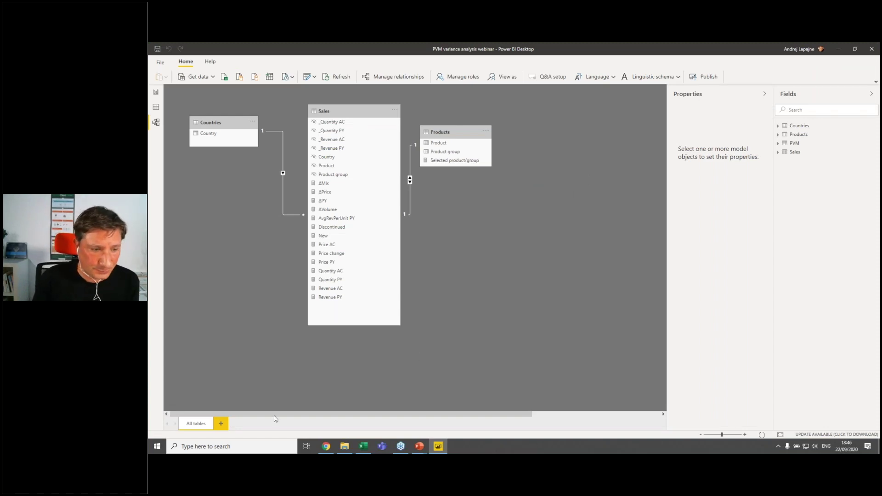
pyautogui.click(156, 92)
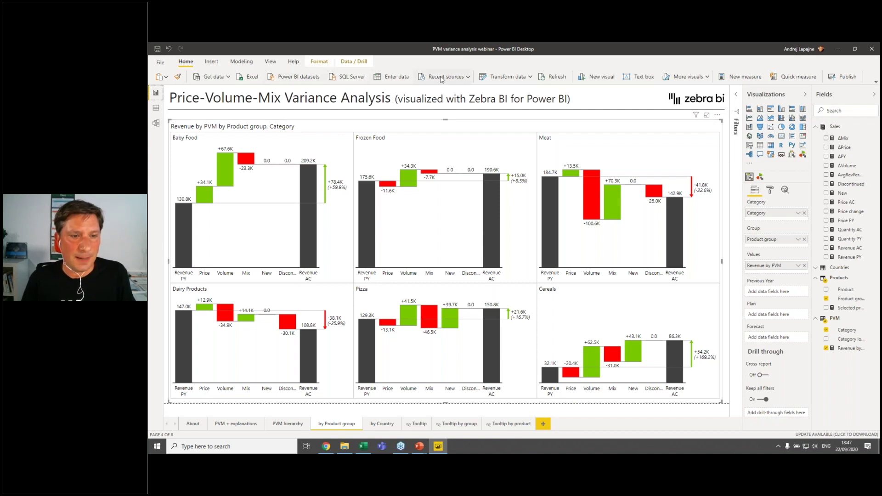
# Open the PVM_DATA.xlsx workbook from the 26 Price-Volume-Mix Variance Analysis folder.
pyautogui.hotkey('alt', 'Tab')
pyautogui.press('Tab')
pyautogui.press('Tab')
pyautogui.press('Tab')
pyautogui.press('Tab')
pyautogui.press('Tab')
pyautogui.press('Tab')
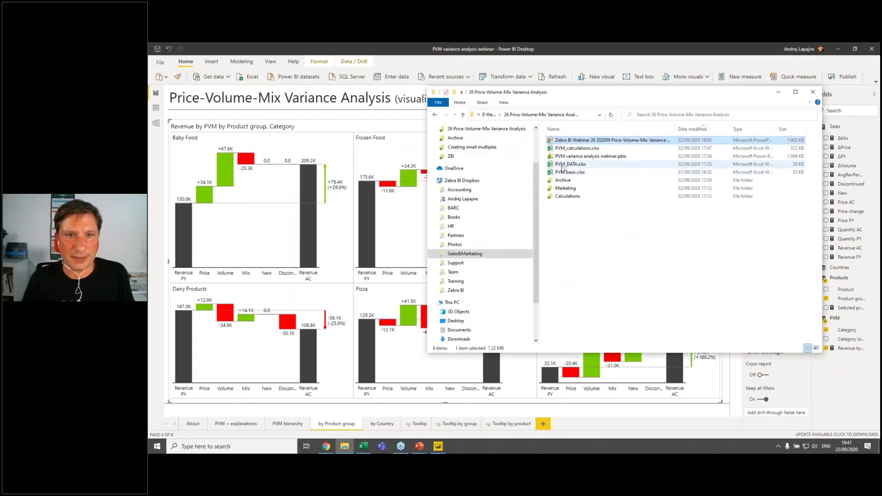
pyautogui.click(426, 43)
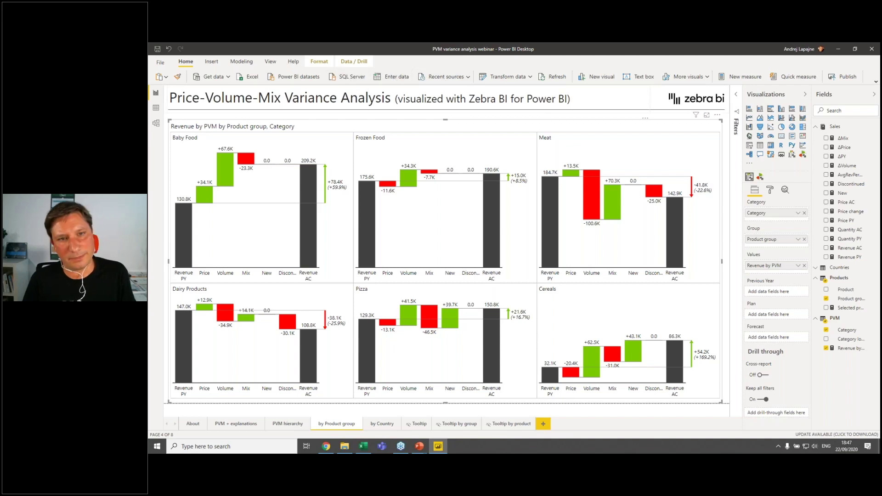
pyautogui.hotkey('alt', 'Tab')
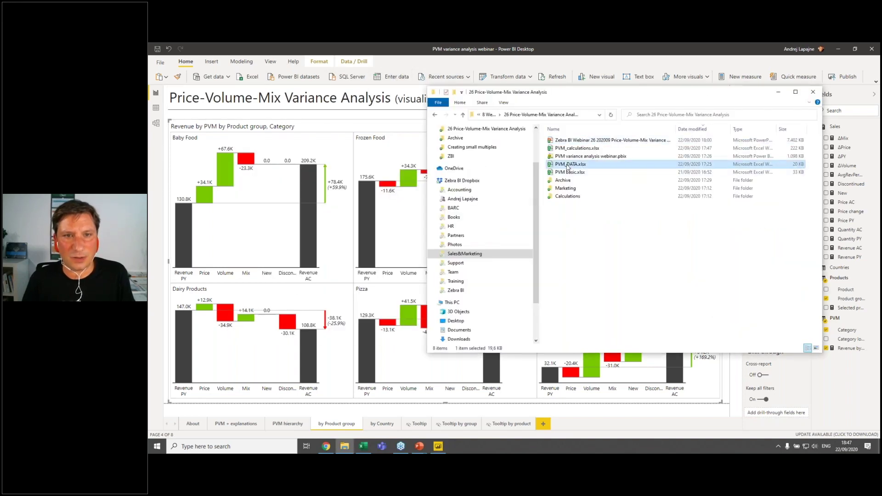
pyautogui.hotkey('alt', 'Tab')
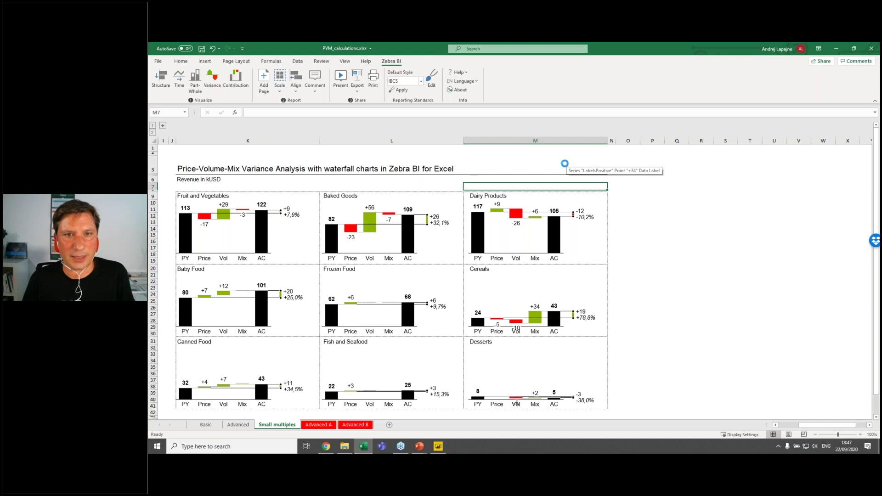
# Examine the source table's Revenue PY and Revenue AC columns and its Product group, Product and Country fields.
pyautogui.click(276, 134)
pyautogui.click(314, 134)
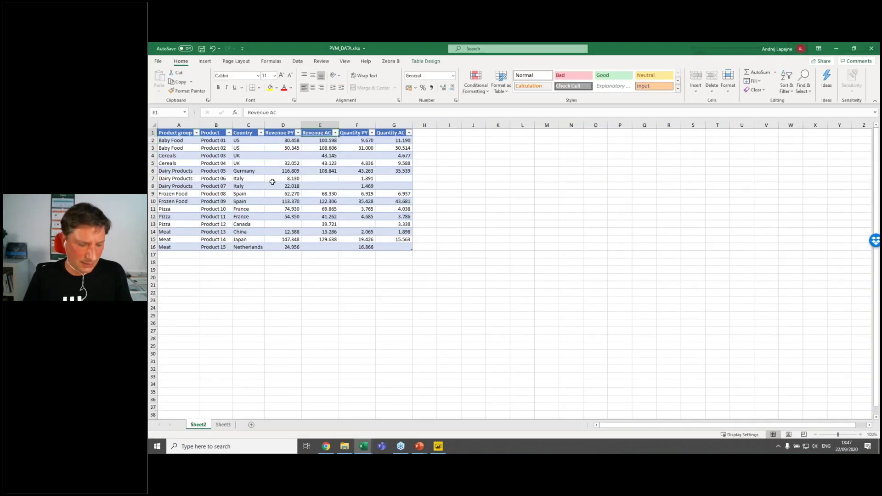
pyautogui.scroll(3, 272, 182)
pyautogui.moveTo(322, 136); pyautogui.dragTo(335, 279)
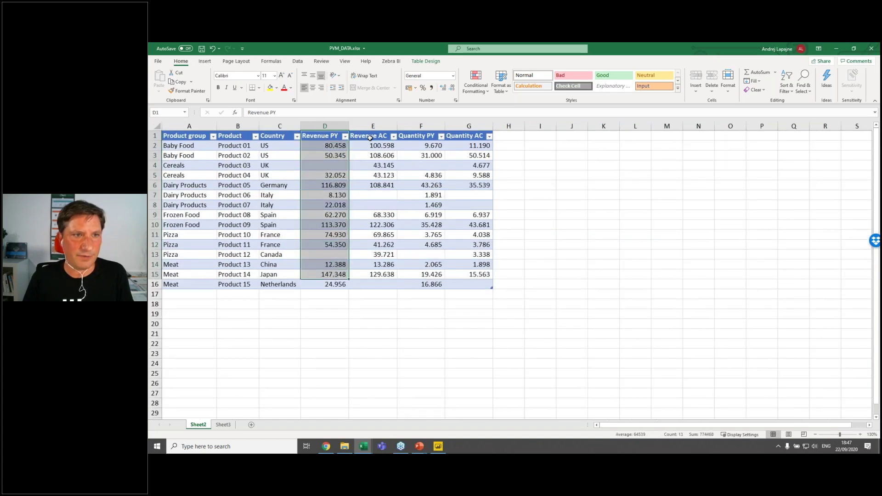
pyautogui.click(370, 138)
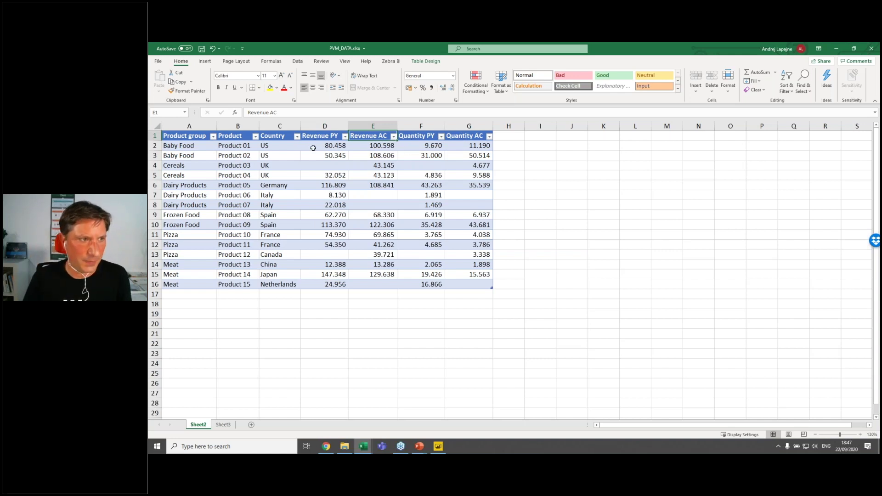
pyautogui.click(200, 146)
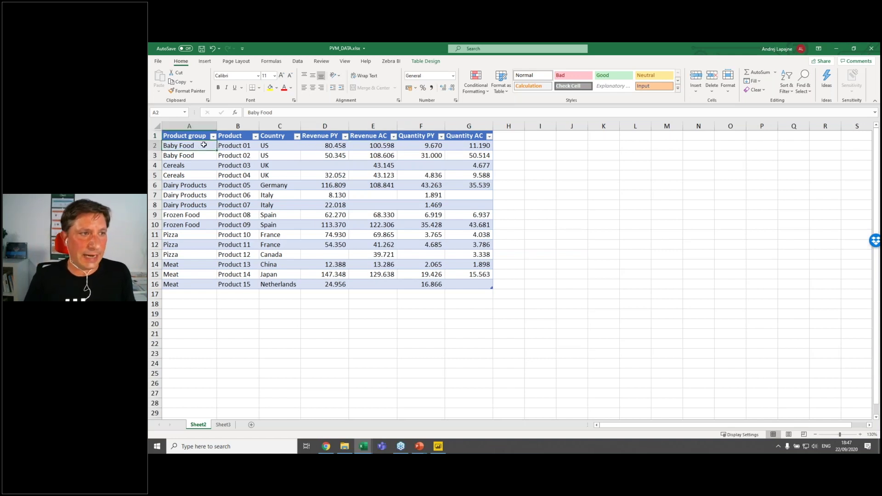
pyautogui.click(234, 175)
pyautogui.click(271, 156)
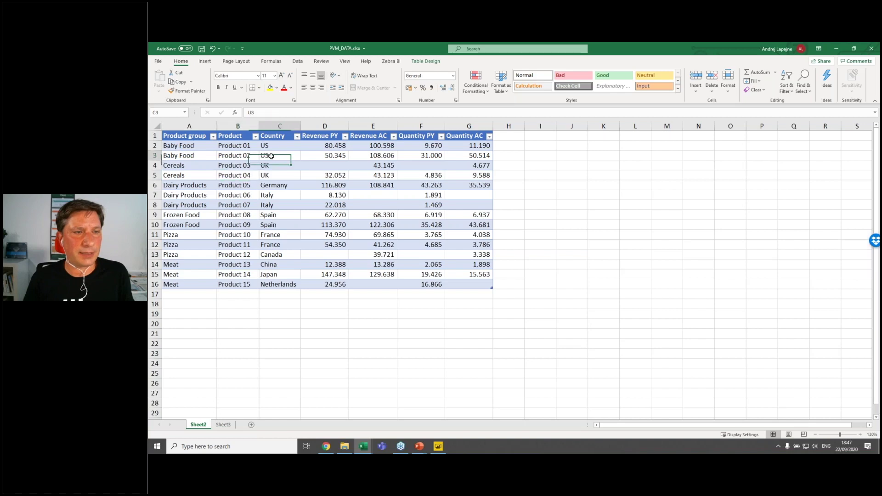
pyautogui.press('alt')
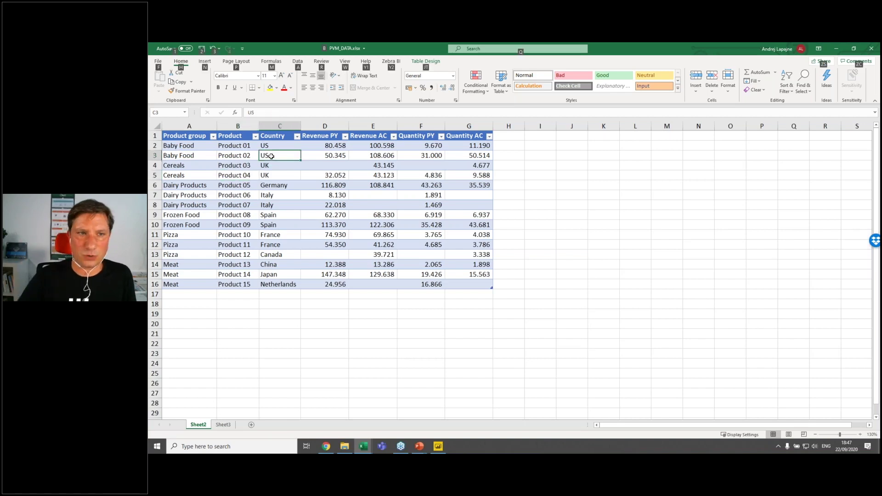
# Switch back to the PVM variance analysis webinar report in Power BI Desktop and open its queries in the Power Query Editor.
pyautogui.hotkey('alt', 'Tab')
pyautogui.hotkey('alt', 'Tab')
pyautogui.hotkey('alt', 'Tab')
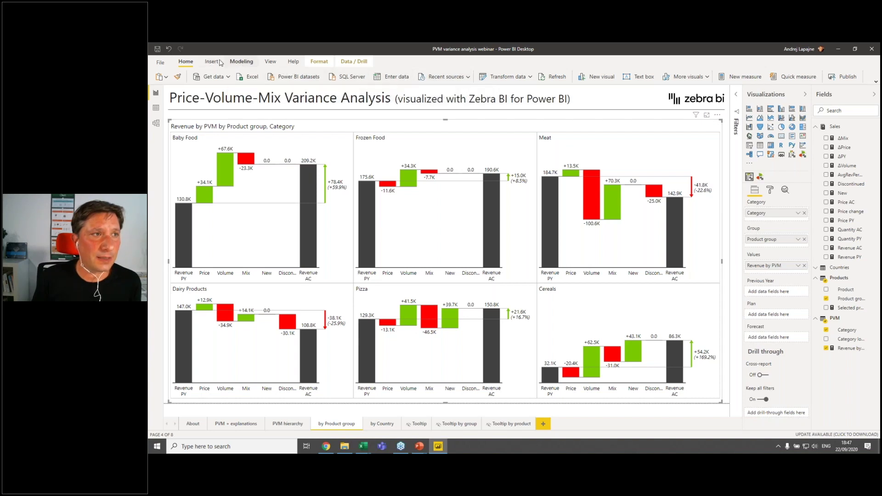
pyautogui.click(497, 77)
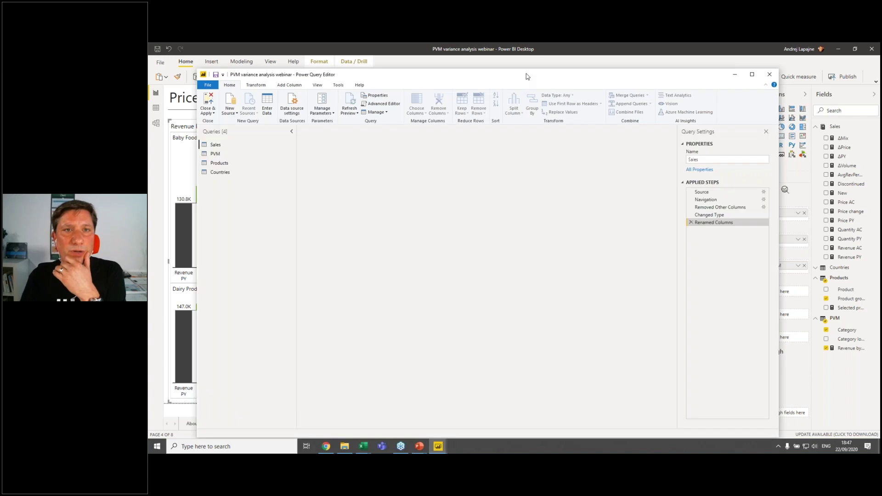
pyautogui.moveTo(528, 76); pyautogui.dragTo(540, 68)
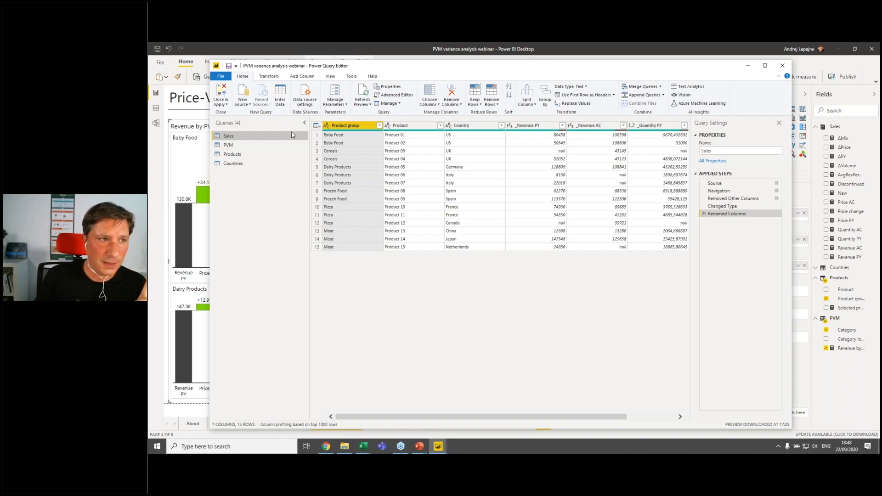
# Examine the Sales query's Source and Navigation steps and compare its table with the Products query.
pyautogui.click(727, 183)
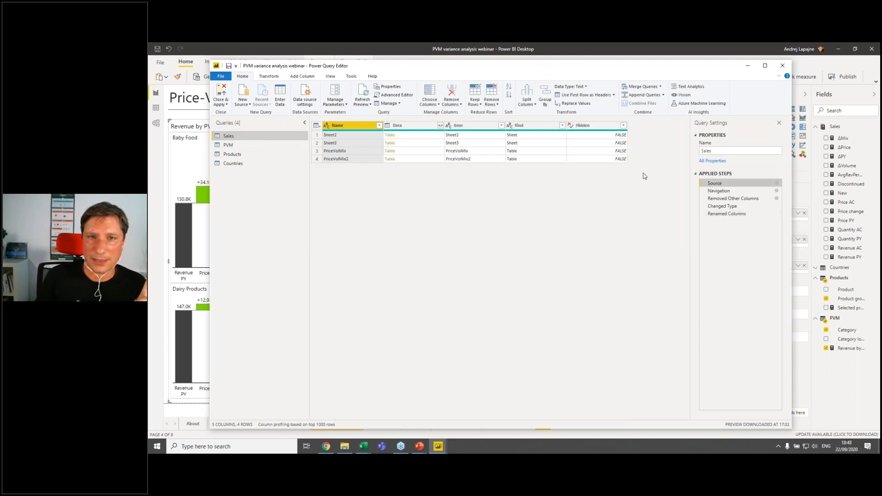
pyautogui.click(721, 191)
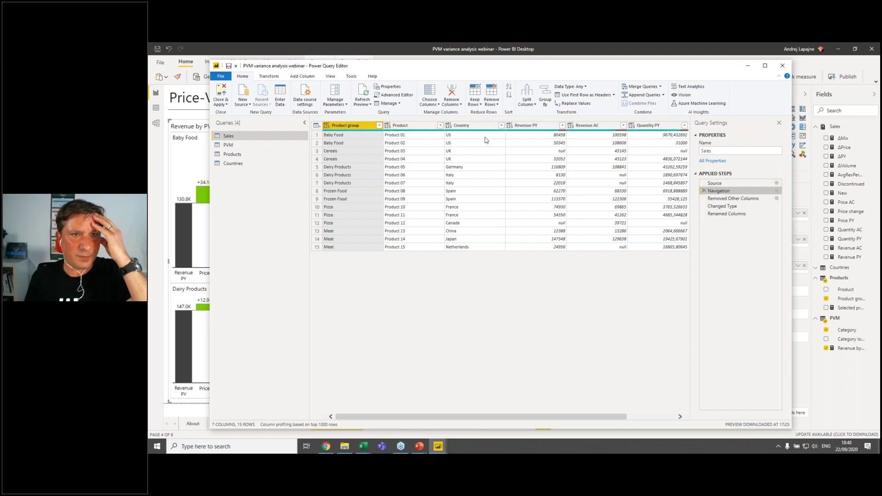
pyautogui.keyDown('ctrl'); pyautogui.click(651, 126); pyautogui.keyUp('ctrl')
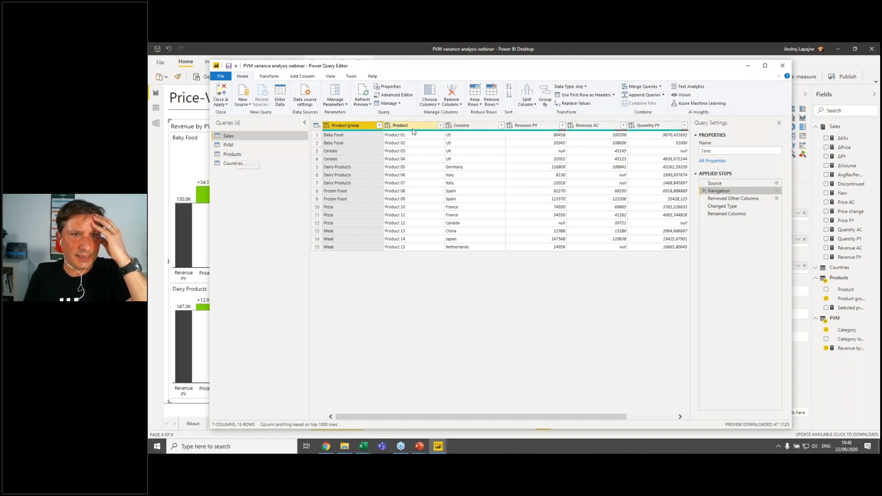
pyautogui.click(243, 153)
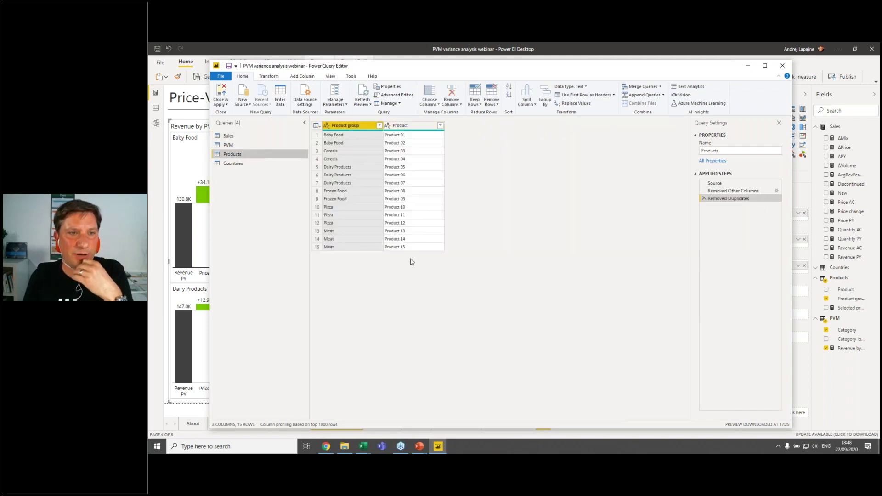
pyautogui.click(239, 136)
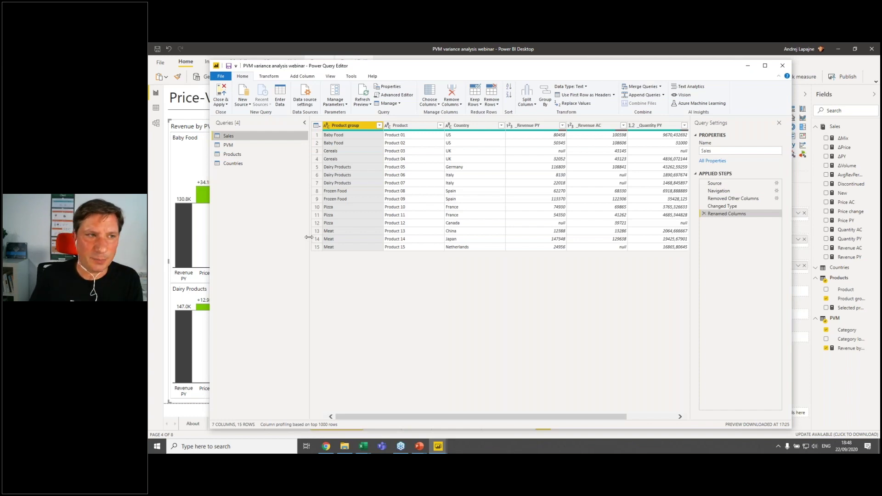
# Create a reference of the Sales query and name it Products2.
pyautogui.rightClick(227, 138)
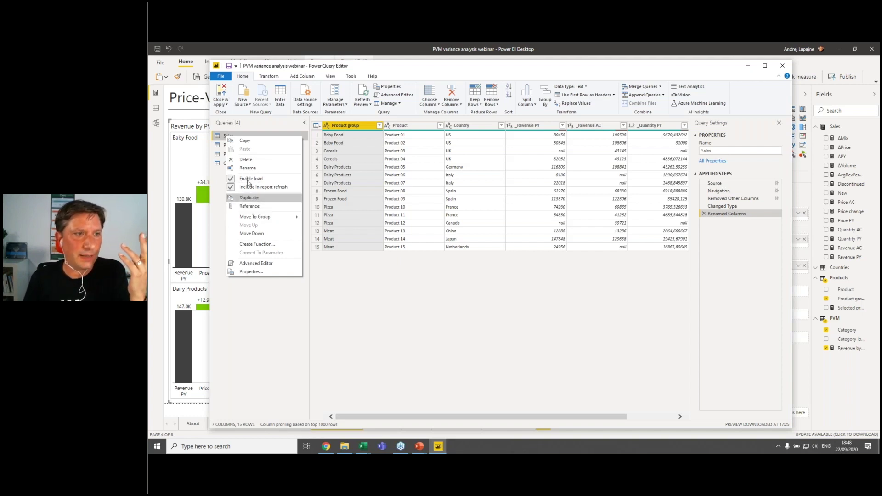
pyautogui.click(251, 207)
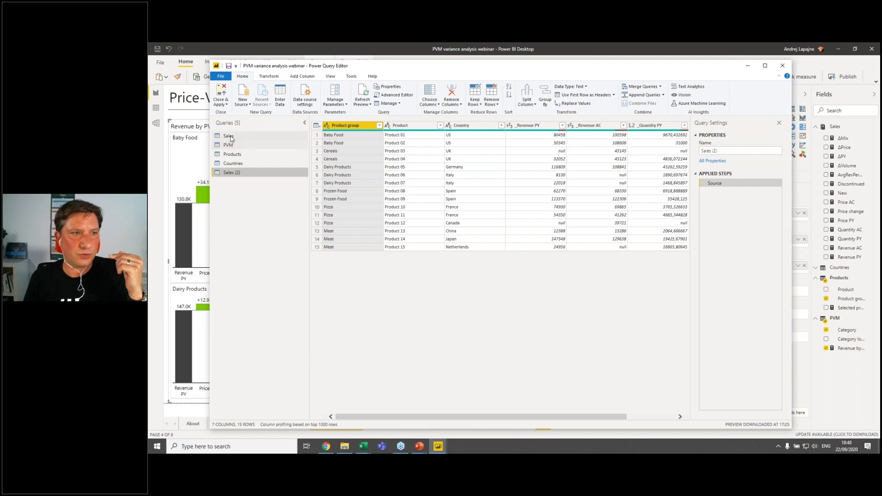
pyautogui.doubleClick(231, 173)
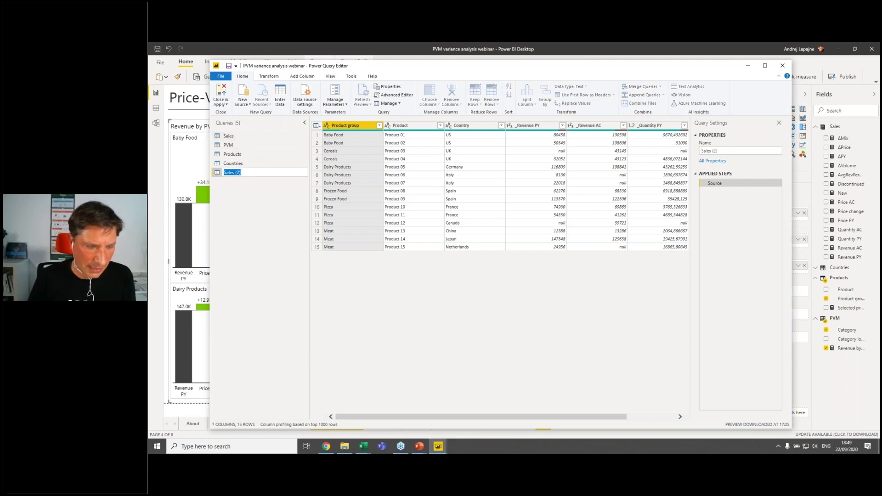
pyautogui.write('Product')
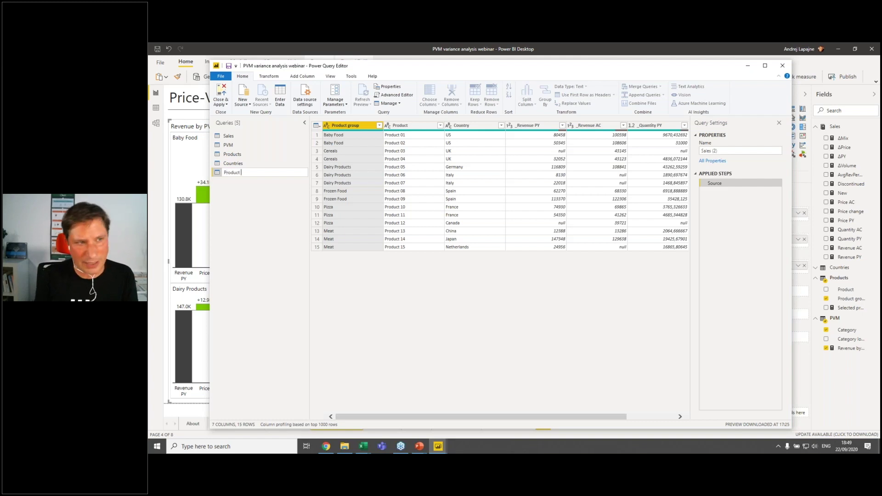
pyautogui.press('Return')
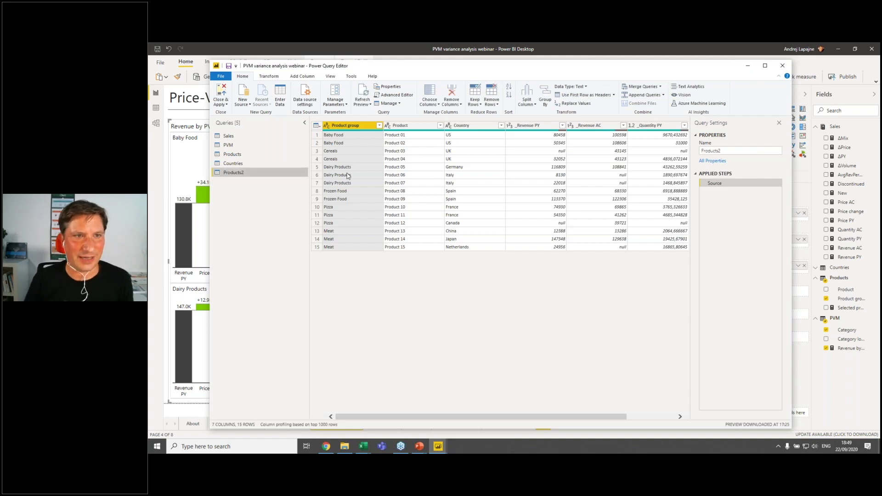
pyautogui.click(417, 126)
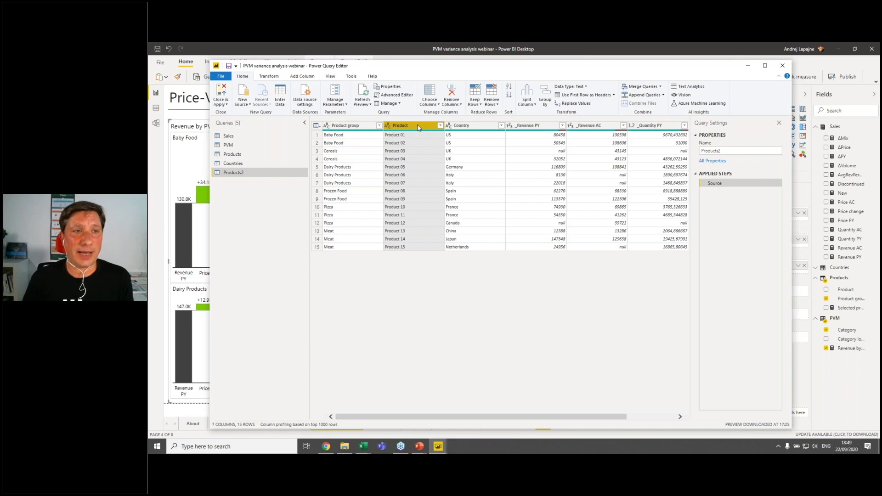
pyautogui.keyDown('ctrl'); pyautogui.click(347, 126); pyautogui.keyUp('ctrl')
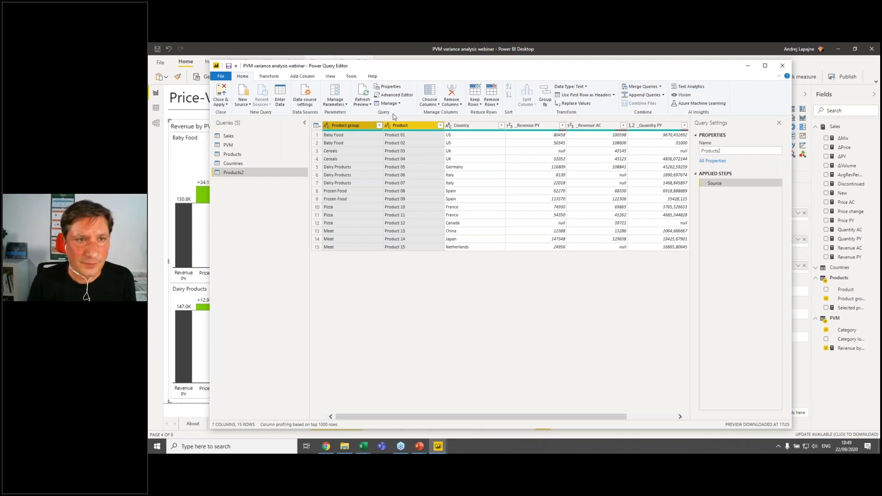
pyautogui.rightClick(422, 125)
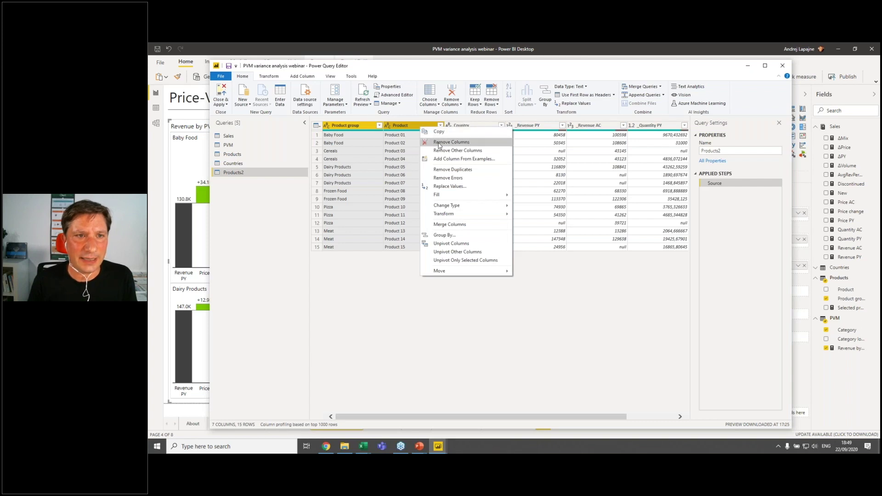
pyautogui.click(439, 143)
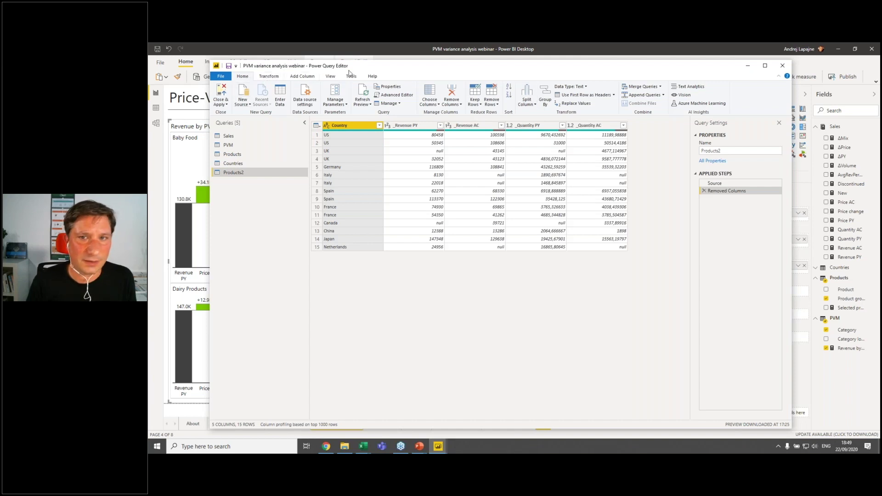
pyautogui.click(704, 190)
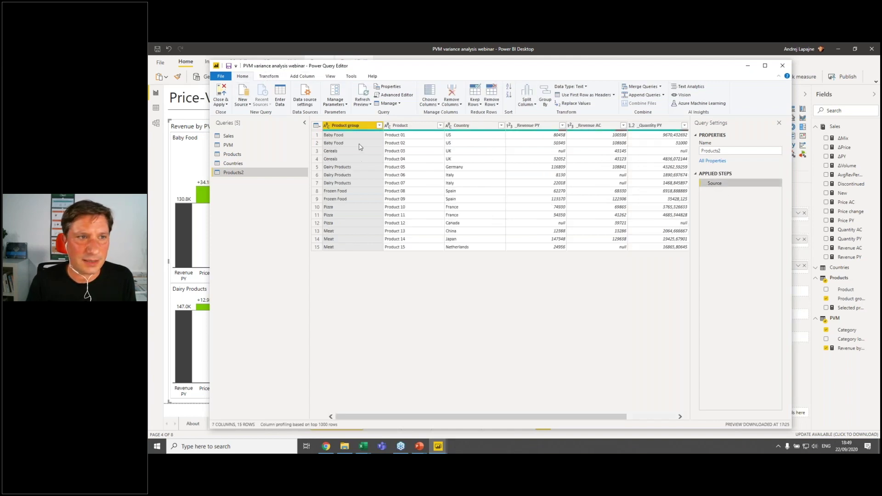
# Keep only the Product group and Product columns in the Products2 query and remove duplicate rows.
pyautogui.keyDown('ctrl'); pyautogui.click(408, 125); pyautogui.keyUp('ctrl')
pyautogui.rightClick(409, 127)
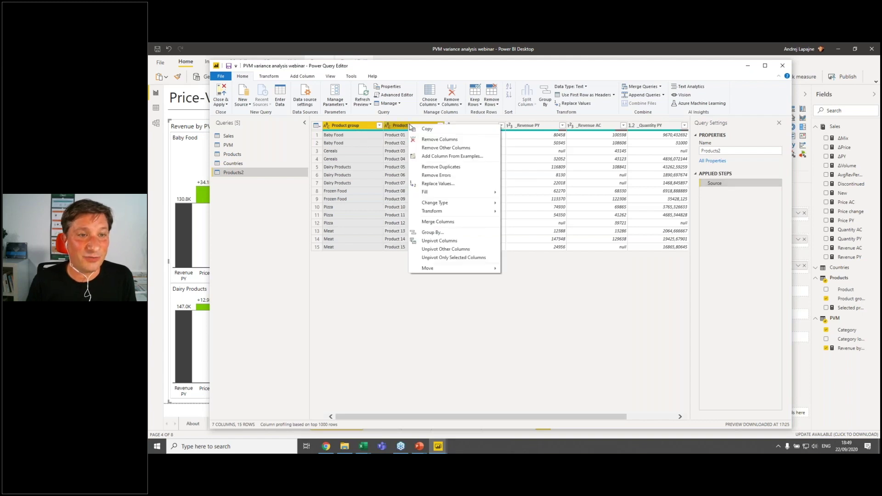
pyautogui.click(456, 152)
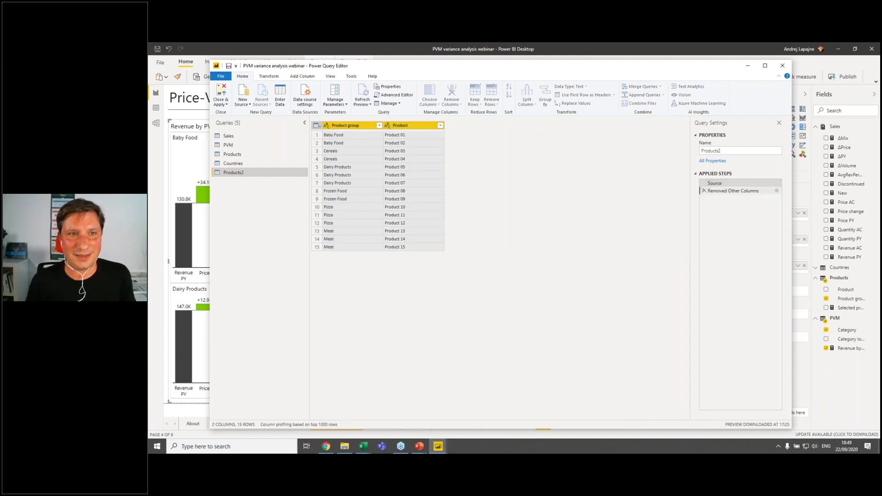
pyautogui.rightClick(399, 128)
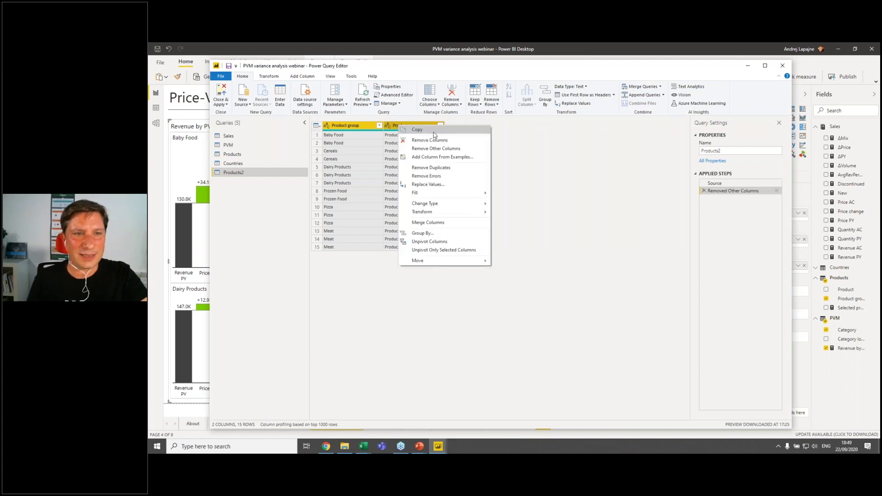
pyautogui.click(438, 170)
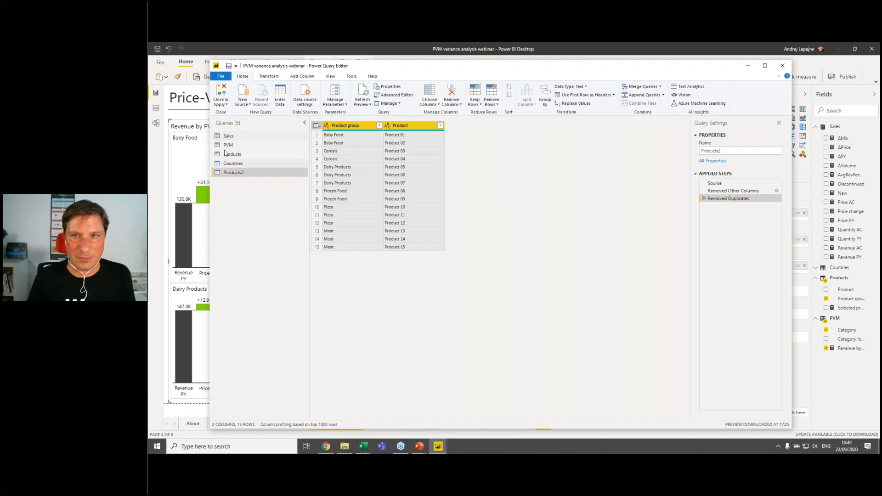
# Close the Power Query Editor with its changes applied, and reposition the Sales and Products tables in the model view.
pyautogui.click(783, 65)
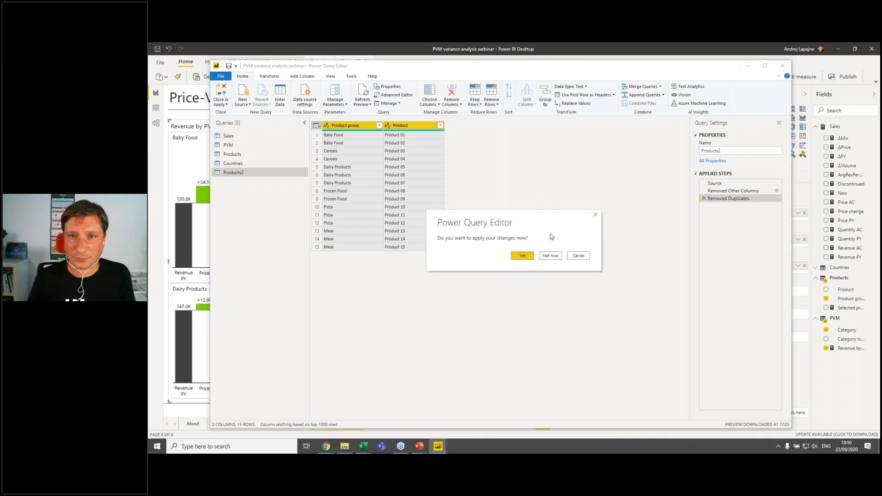
pyautogui.click(522, 255)
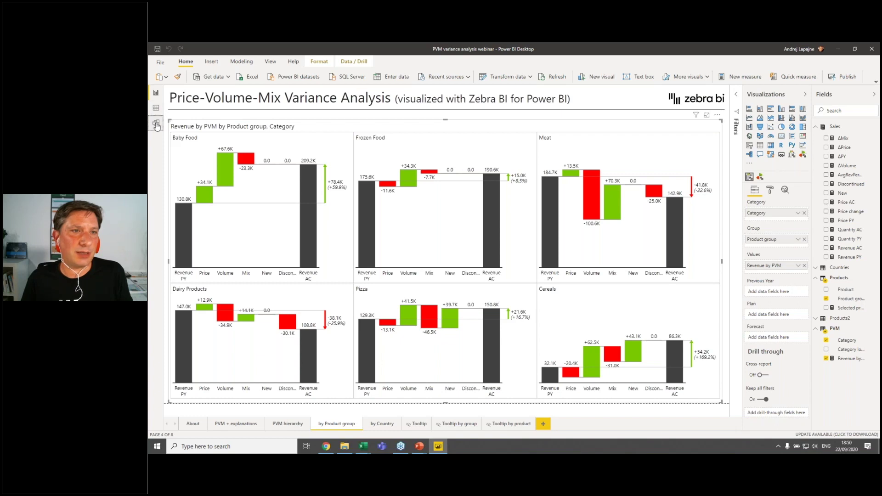
pyautogui.click(155, 125)
pyautogui.click(355, 114)
pyautogui.moveTo(354, 114); pyautogui.dragTo(358, 121)
pyautogui.moveTo(455, 132); pyautogui.dragTo(499, 157)
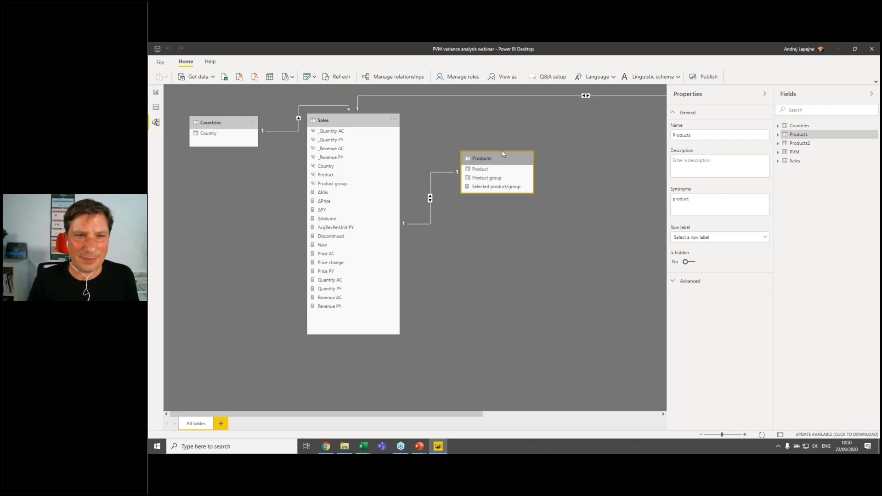
# Set the Products–Sales relationship to One to many (1:*) cardinality with Single cross filter direction, and shift the Products table slightly.
pyautogui.rightClick(442, 175)
pyautogui.click(472, 190)
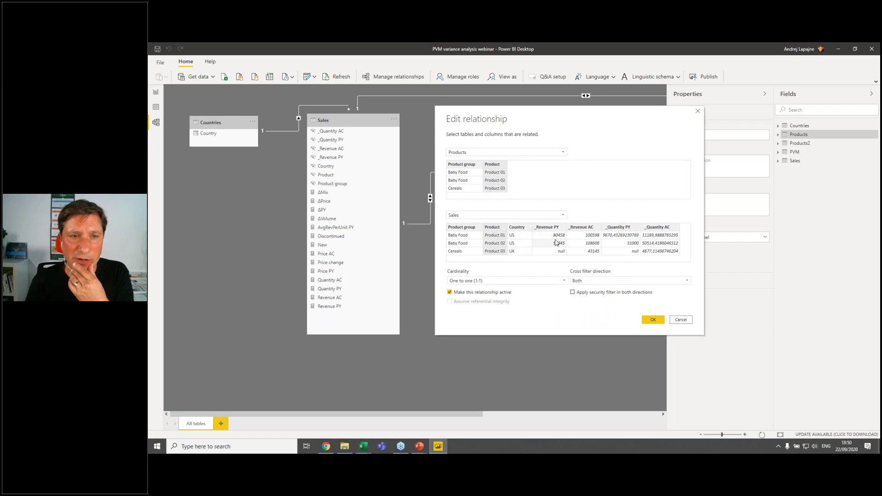
pyautogui.click(497, 282)
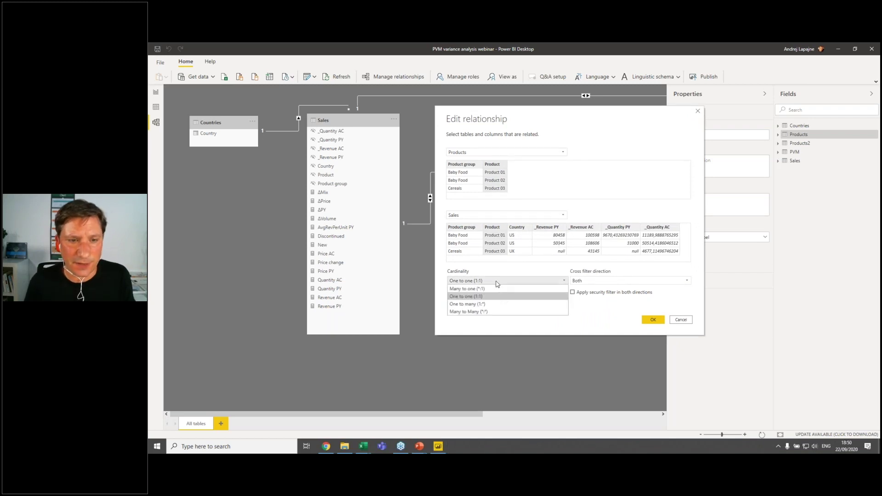
pyautogui.click(480, 305)
pyautogui.click(597, 281)
pyautogui.click(595, 290)
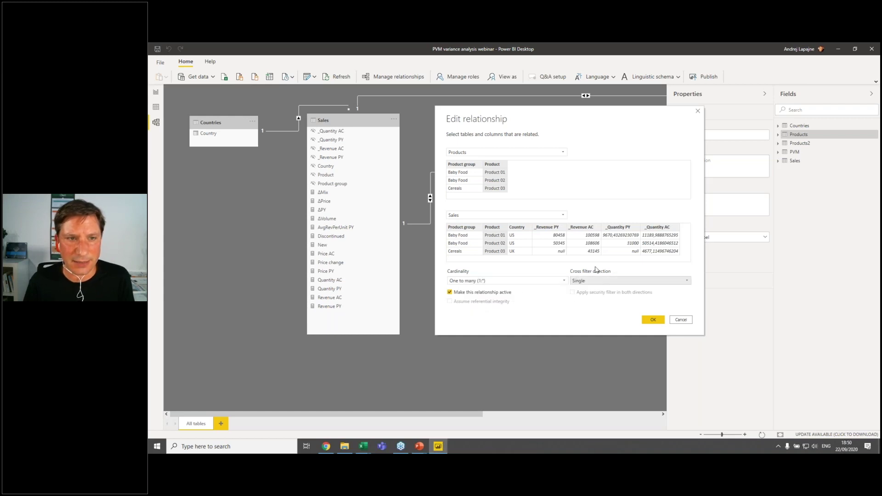
pyautogui.click(653, 319)
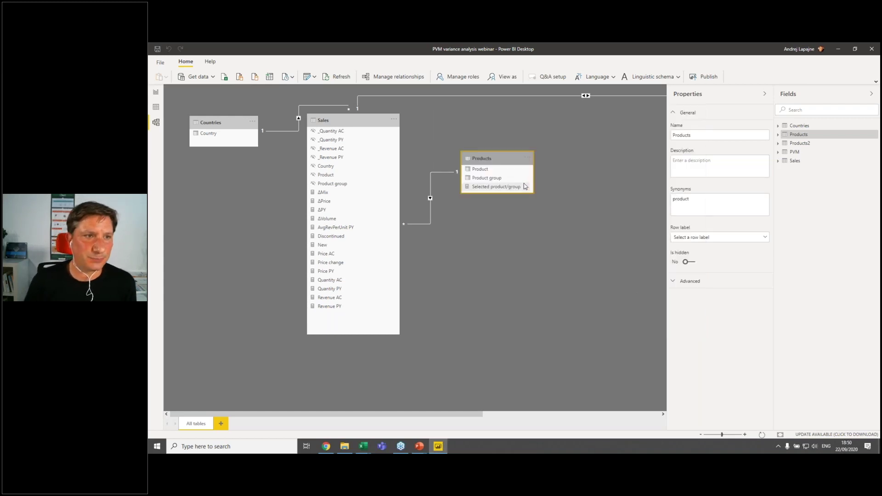
pyautogui.moveTo(492, 155); pyautogui.dragTo(500, 145)
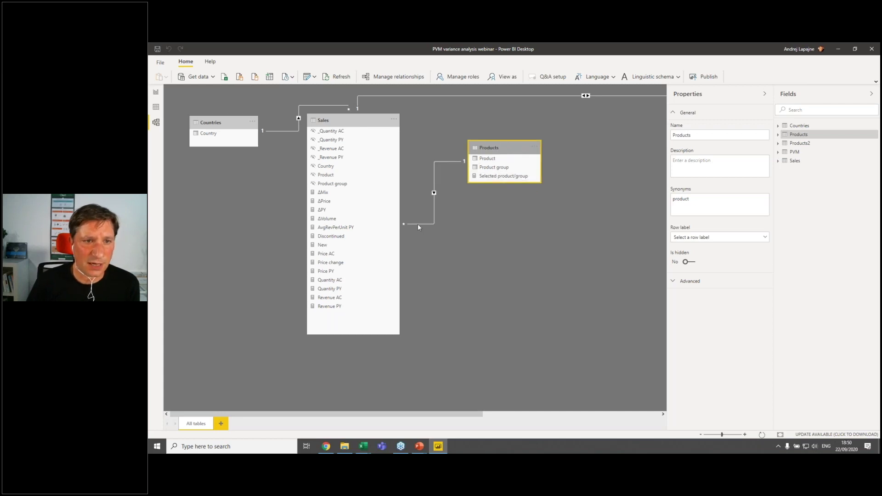
# Return to the report view and examine the formulas of the Quantity AC and Price PY measures, enlarging the Price PY formula.
pyautogui.click(156, 92)
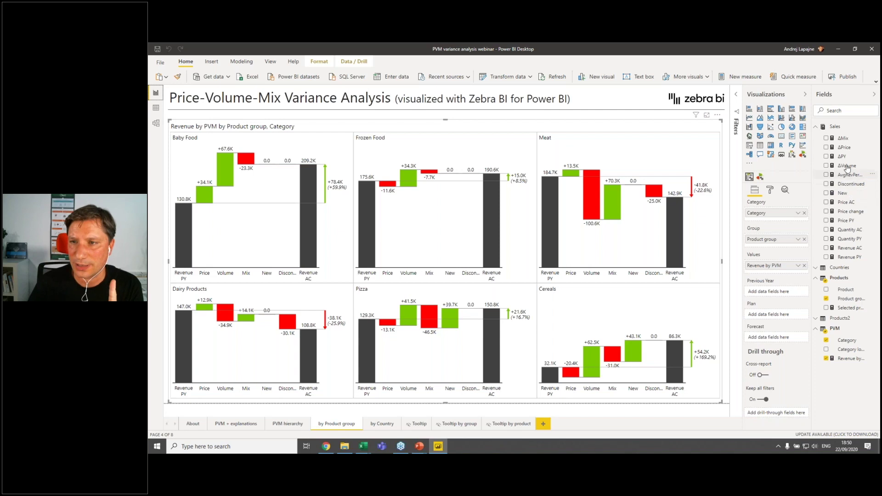
pyautogui.click(850, 230)
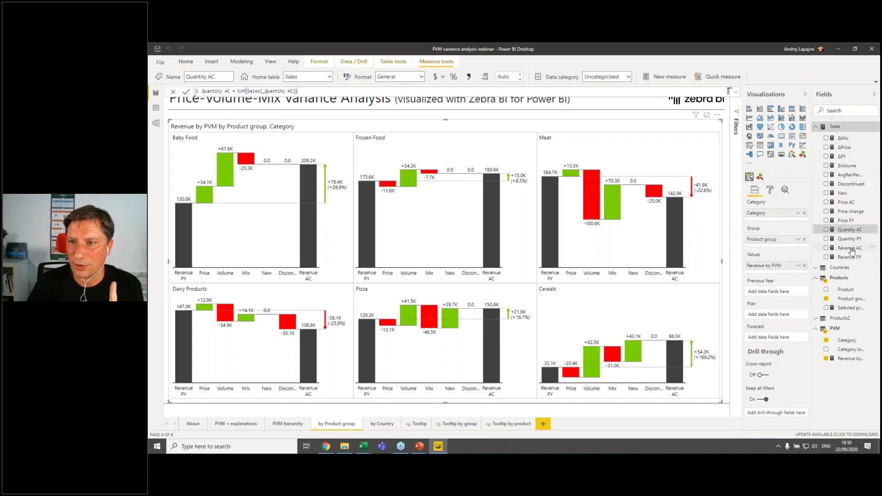
pyautogui.click(848, 221)
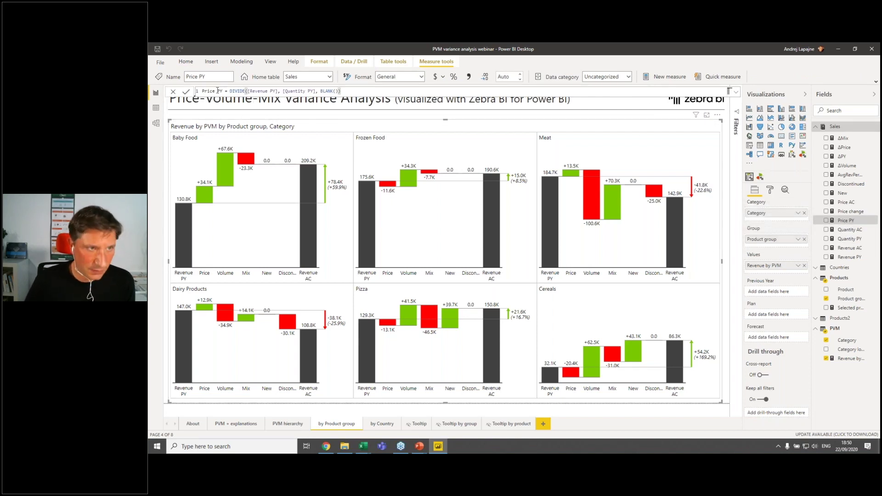
pyautogui.scroll(4, 352, 90)
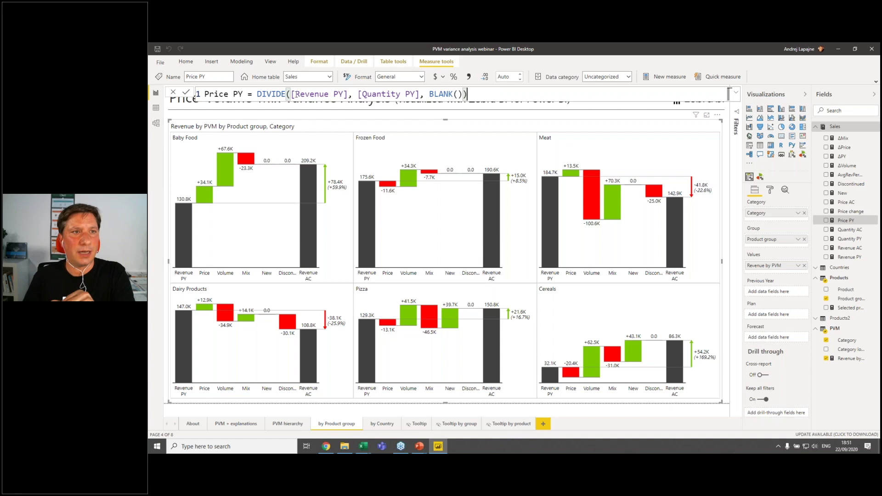
pyautogui.click(272, 94)
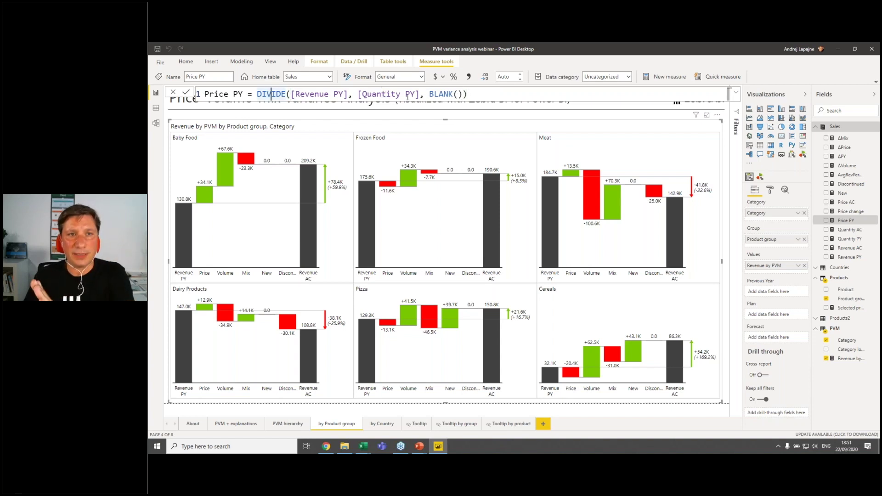
# Try 0 as the alternate result in the Price PY formula, and restore BLANK().
pyautogui.moveTo(430, 94); pyautogui.dragTo(463, 94)
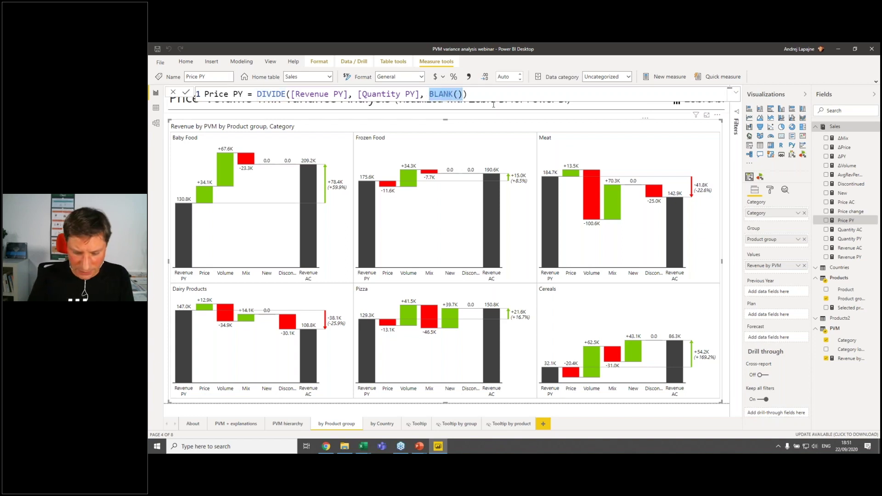
pyautogui.write('0')
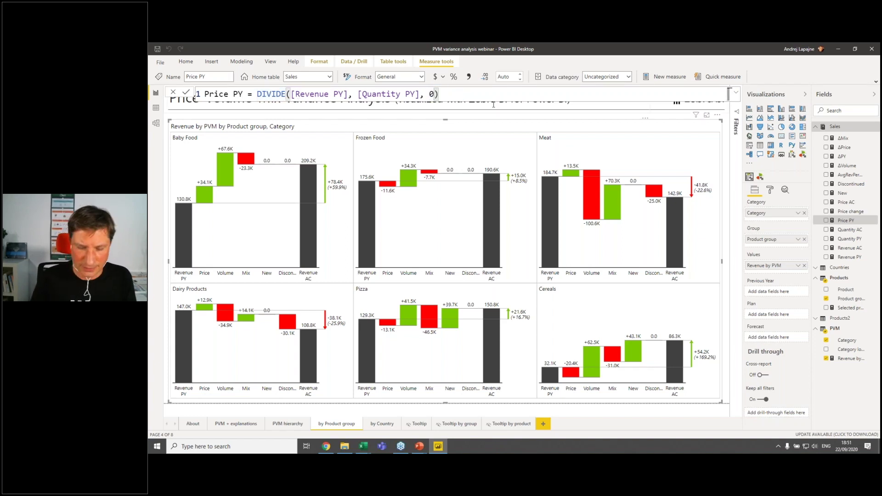
pyautogui.press('BackSpace')
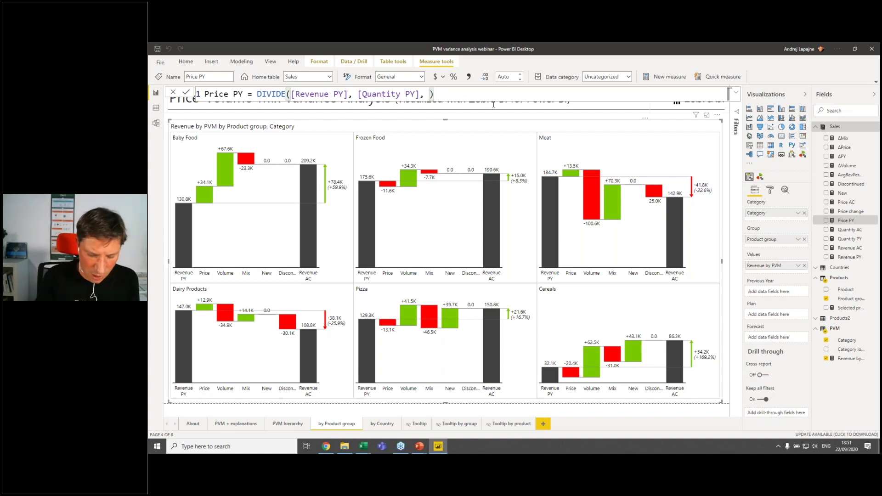
pyautogui.write('BLANK()')
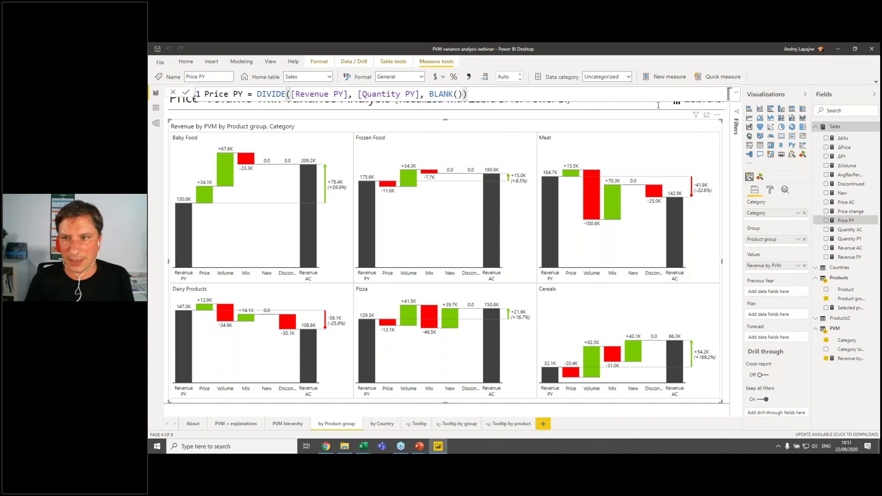
# Review the formulas of the Price AC and Price change measures, and open the ΔPrice measure's formula.
pyautogui.click(848, 205)
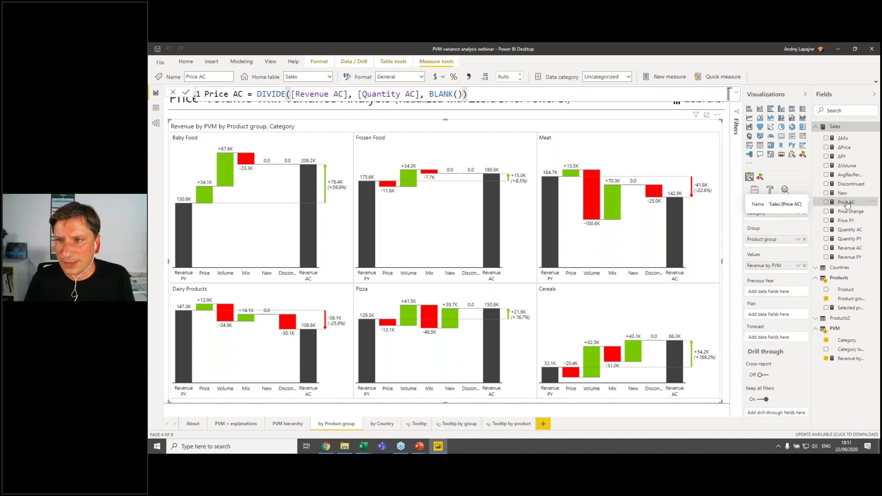
pyautogui.click(850, 213)
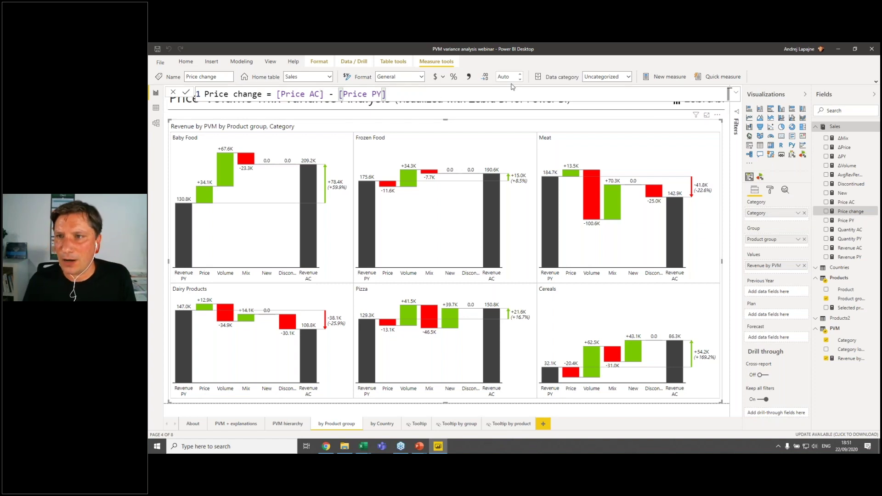
pyautogui.click(845, 148)
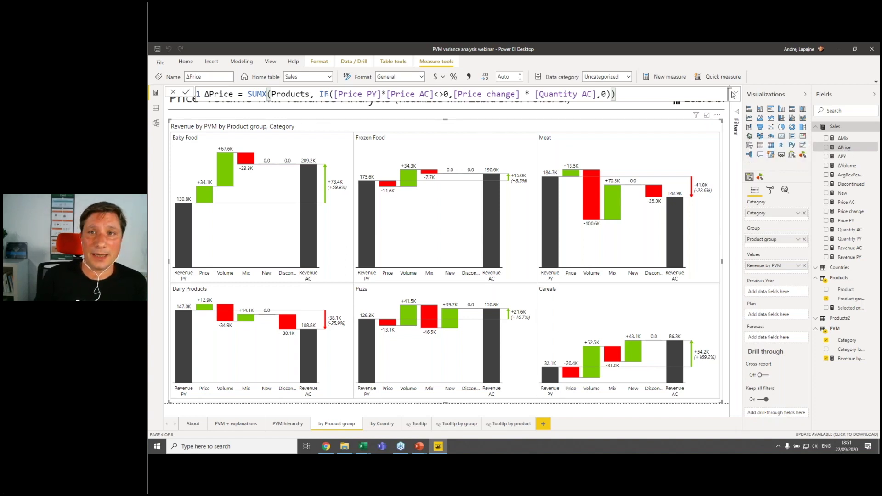
# Examine the ΔPrice formula's parts: SUMX over Products, the IF condition on Price PY and Price AC, and Price change times Quantity AC.
pyautogui.scroll(-1, 735, 96)
pyautogui.scroll(1, 735, 94)
pyautogui.doubleClick(248, 94)
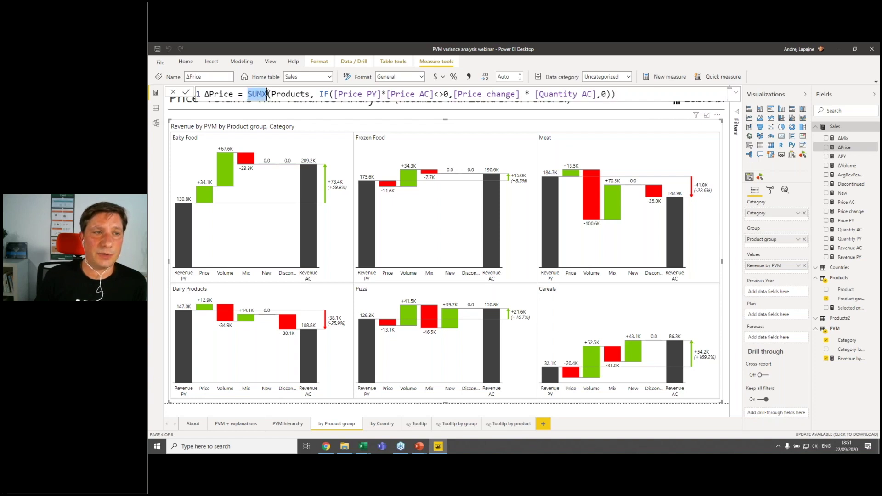
pyautogui.click(320, 94)
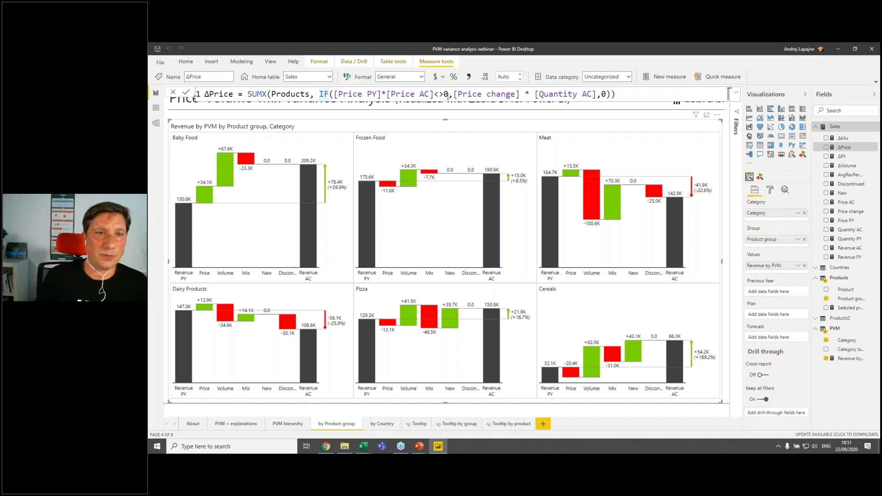
pyautogui.moveTo(455, 95); pyautogui.dragTo(520, 94)
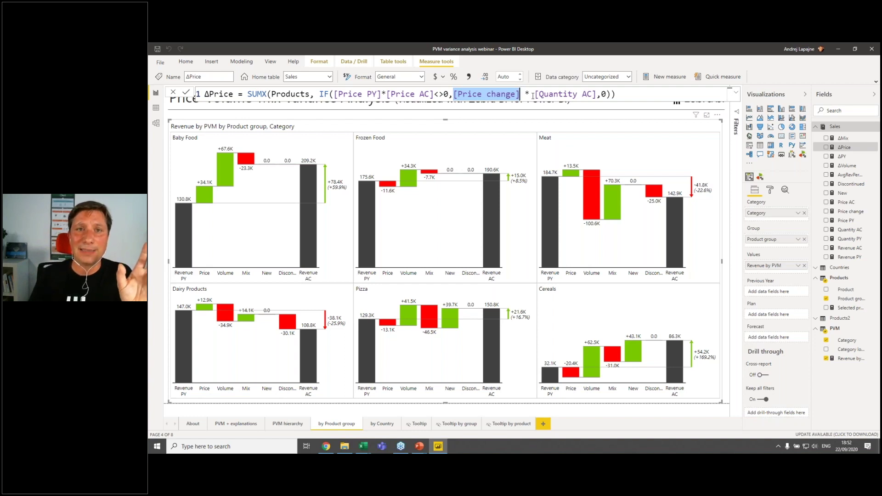
pyautogui.moveTo(536, 95); pyautogui.dragTo(599, 92)
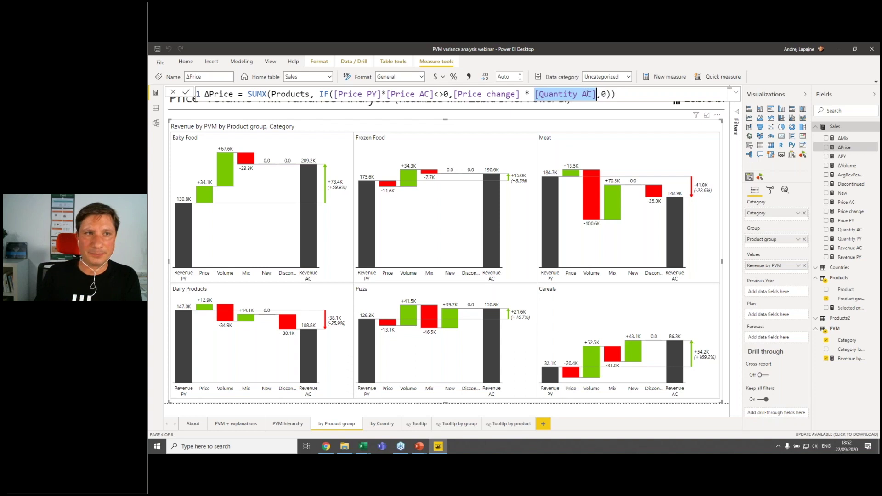
pyautogui.moveTo(451, 95); pyautogui.dragTo(333, 96)
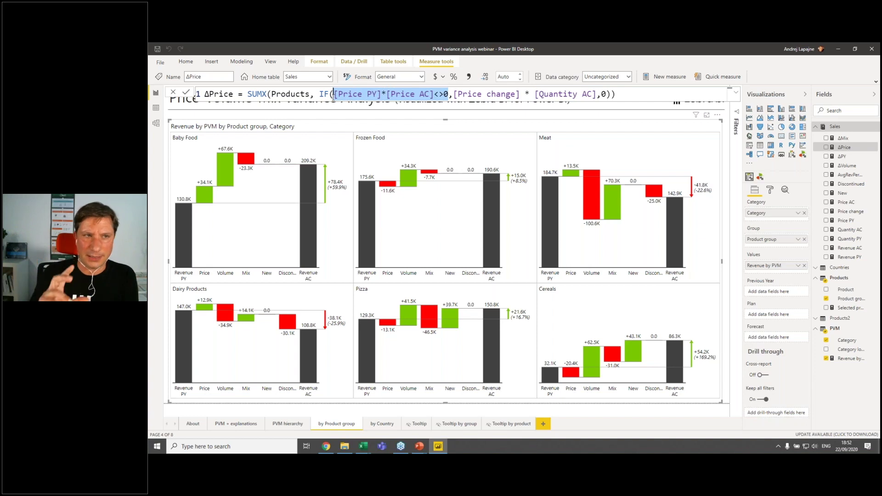
pyautogui.click(322, 94)
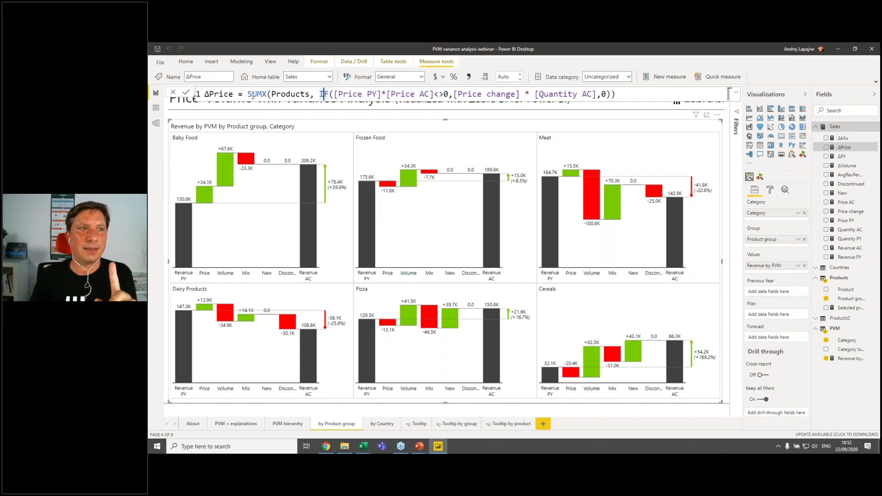
pyautogui.moveTo(247, 94); pyautogui.dragTo(267, 94)
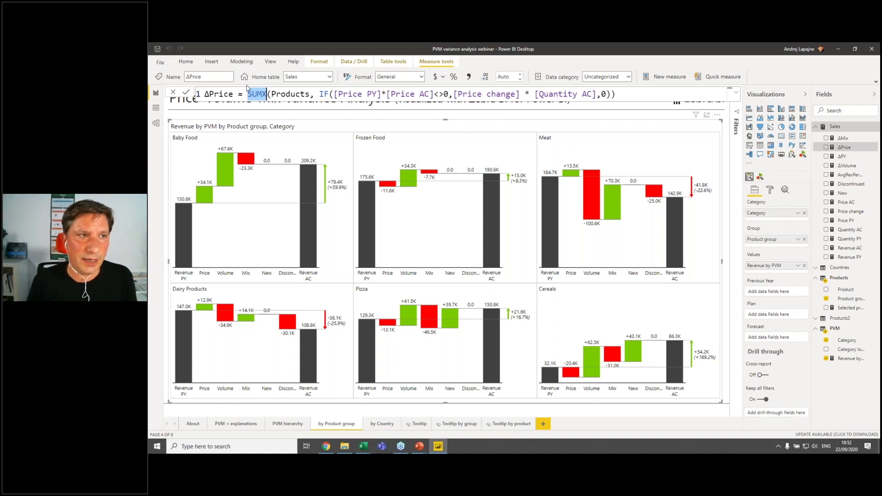
pyautogui.click(261, 93)
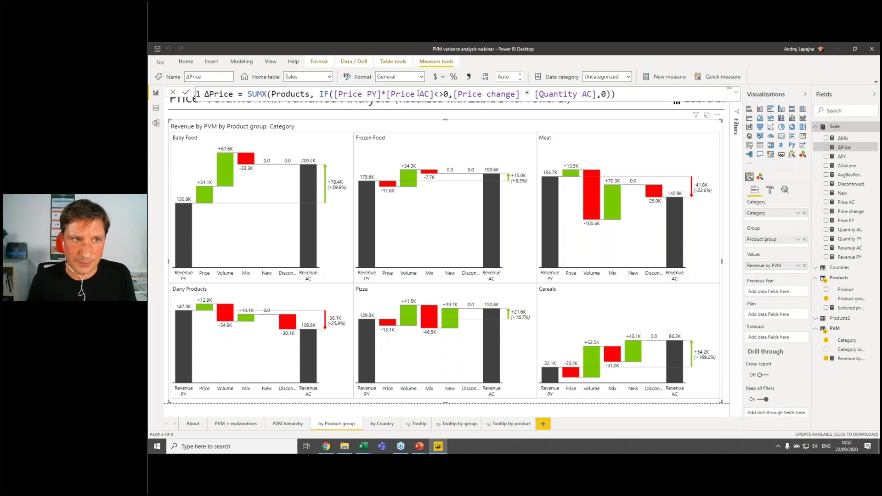
pyautogui.doubleClick(279, 94)
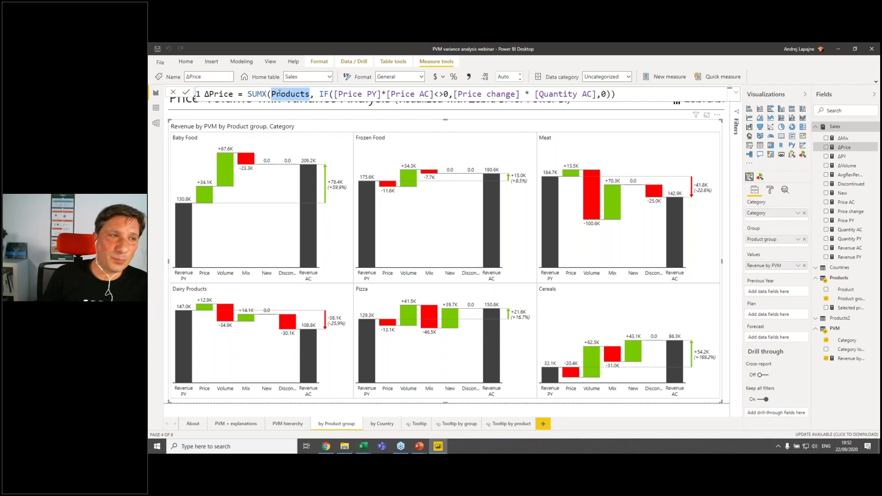
pyautogui.press('Escape')
# Show the model view and move the Products table slightly closer to the Sales table.
pyautogui.click(156, 123)
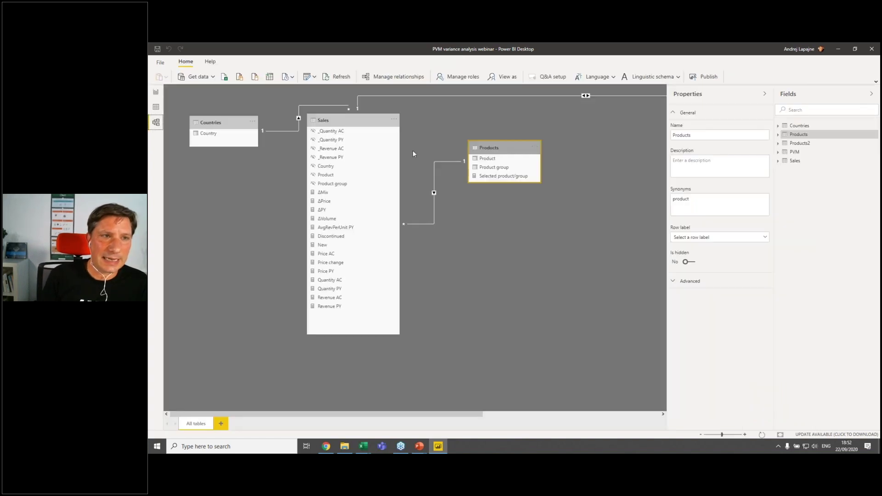
pyautogui.moveTo(508, 148); pyautogui.dragTo(492, 176)
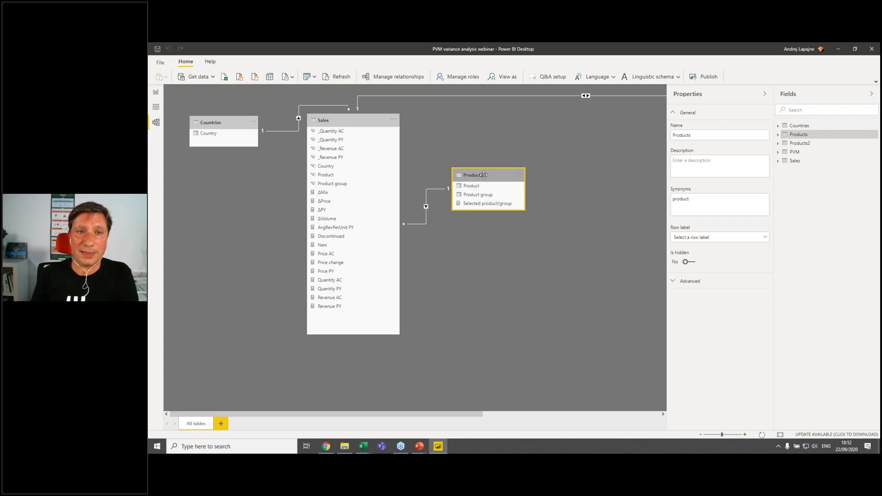
pyautogui.moveTo(479, 175); pyautogui.dragTo(481, 161)
# Return to the report view and inspect the SUMX function in the ΔPrice measure's formula.
pyautogui.click(156, 93)
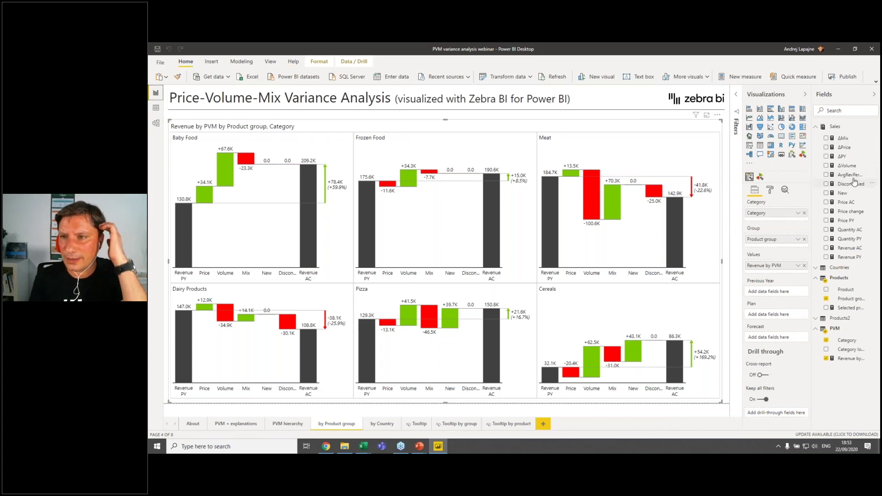
pyautogui.click(845, 148)
pyautogui.doubleClick(250, 93)
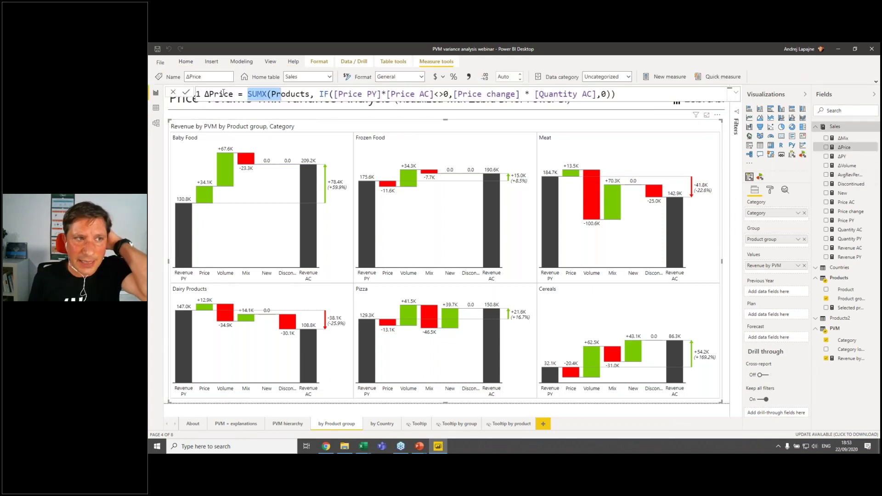
# Examine the ΔVolume measure's formula, highlighting the Quantity AC minus Quantity PY difference and the Price PY factor.
pyautogui.click(848, 166)
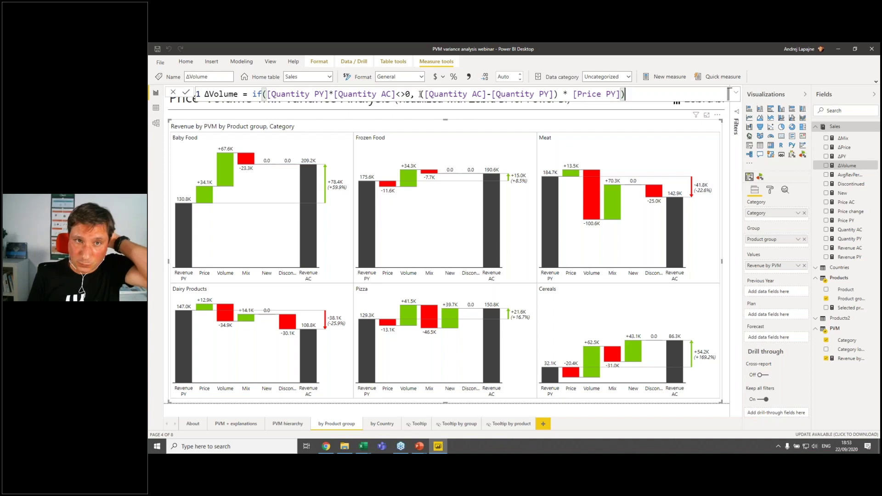
pyautogui.moveTo(560, 94); pyautogui.dragTo(426, 93)
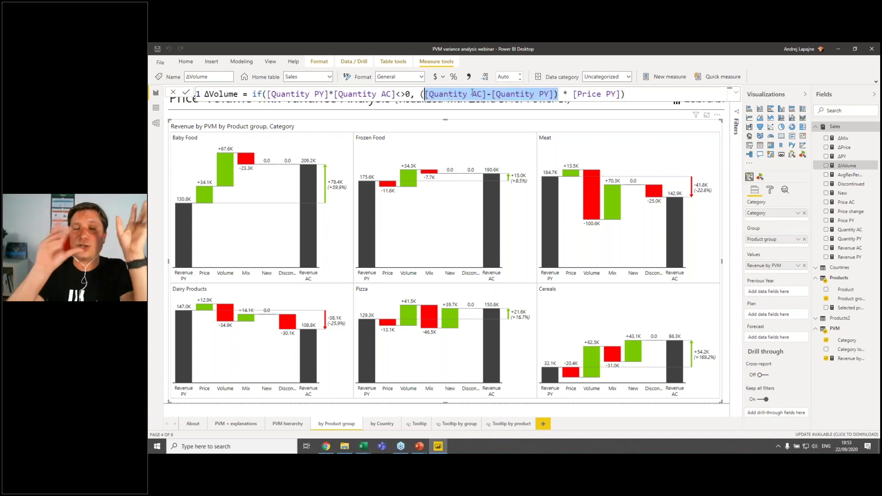
pyautogui.click(567, 94)
pyautogui.moveTo(622, 93); pyautogui.dragTo(573, 94)
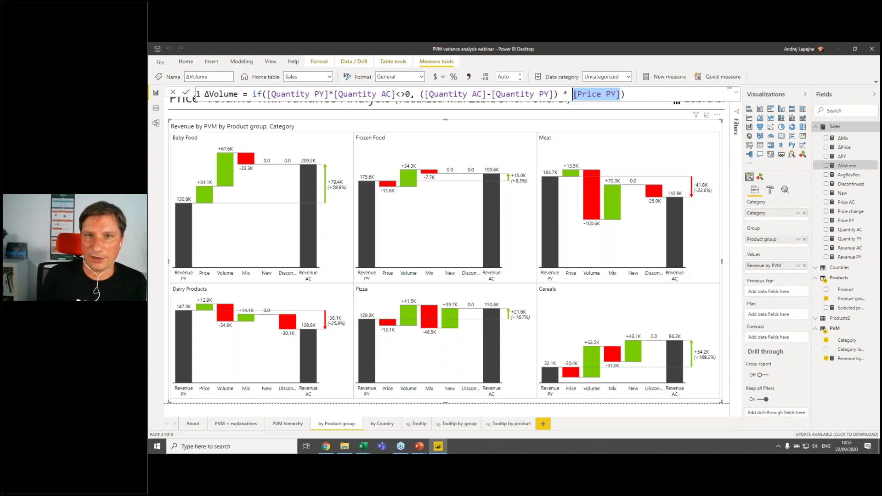
pyautogui.click(589, 97)
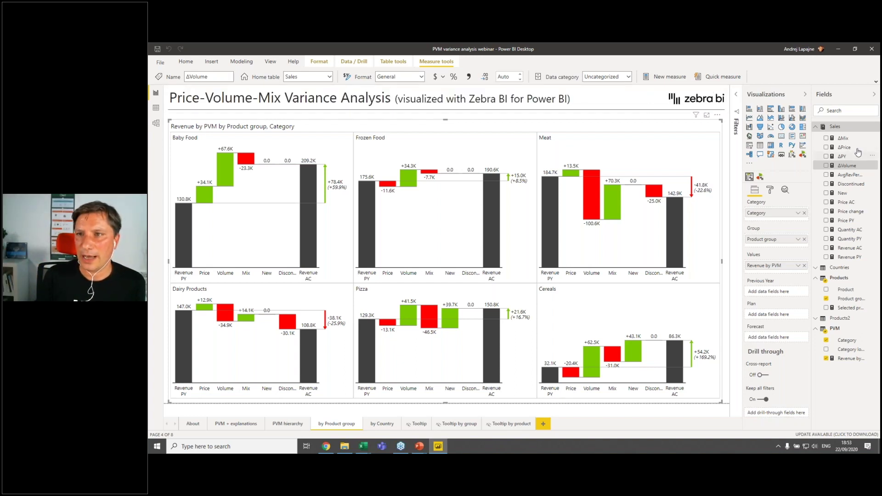
# Examine the ΔMix formula, checking the ΔPY measure it subtracts the other variance effects from.
pyautogui.click(844, 138)
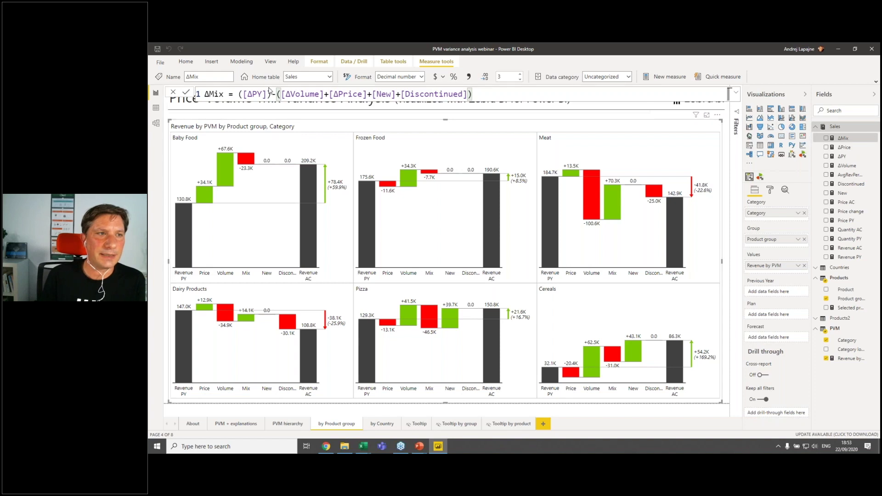
pyautogui.moveTo(269, 94); pyautogui.dragTo(243, 93)
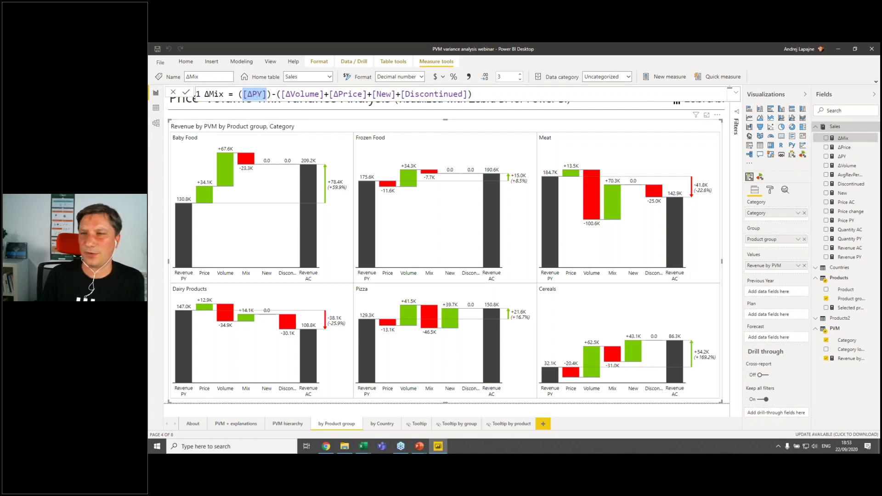
pyautogui.click(845, 221)
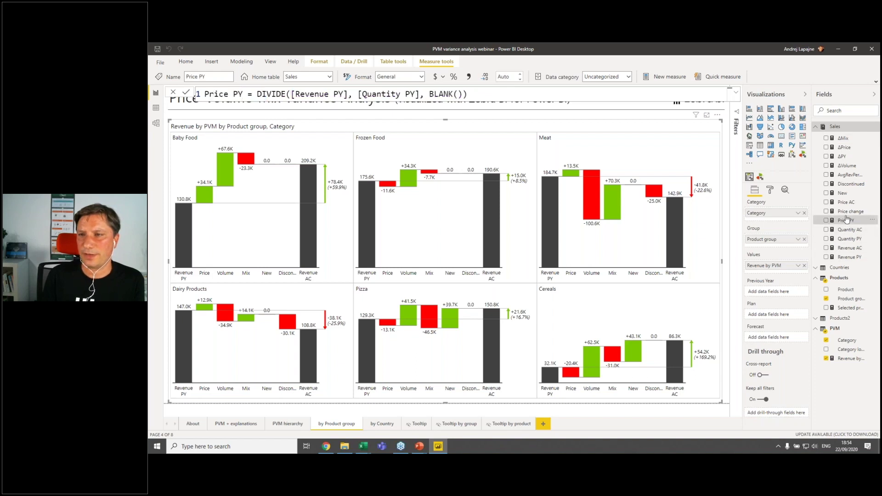
pyautogui.click(843, 156)
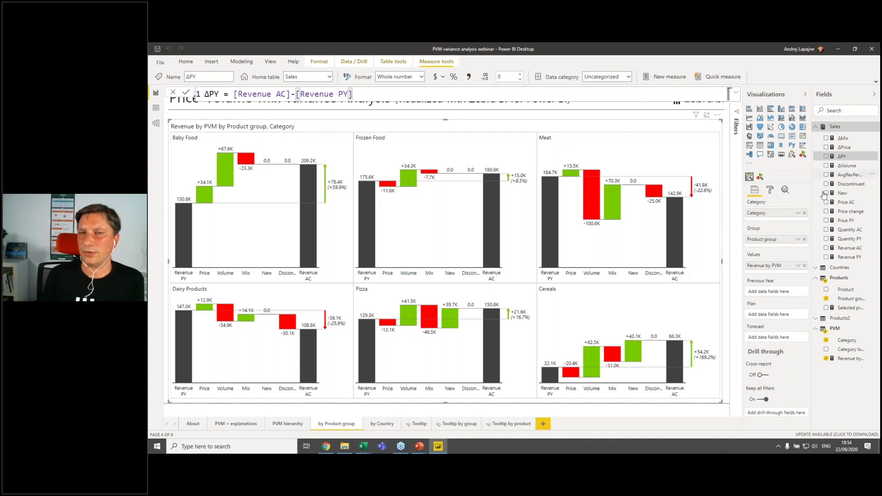
pyautogui.click(844, 137)
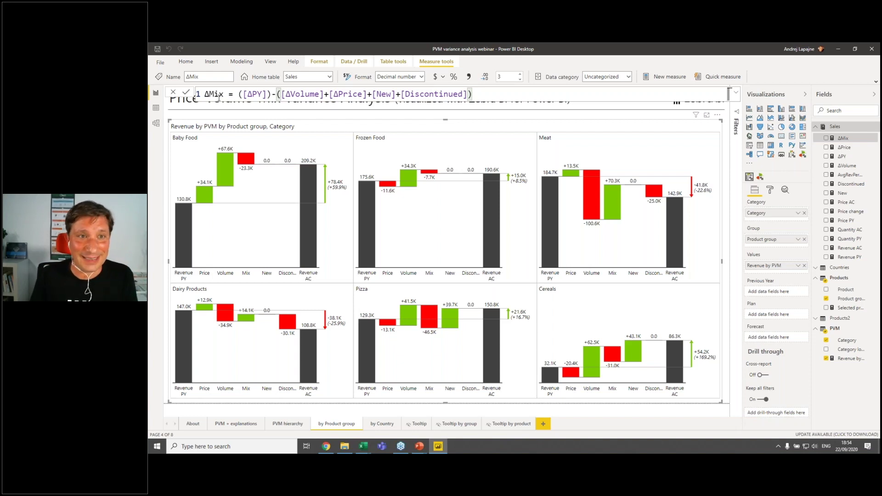
# Open the PVM + explanations page and select the Revenue by PVM by Category waterfall chart.
pyautogui.click(237, 424)
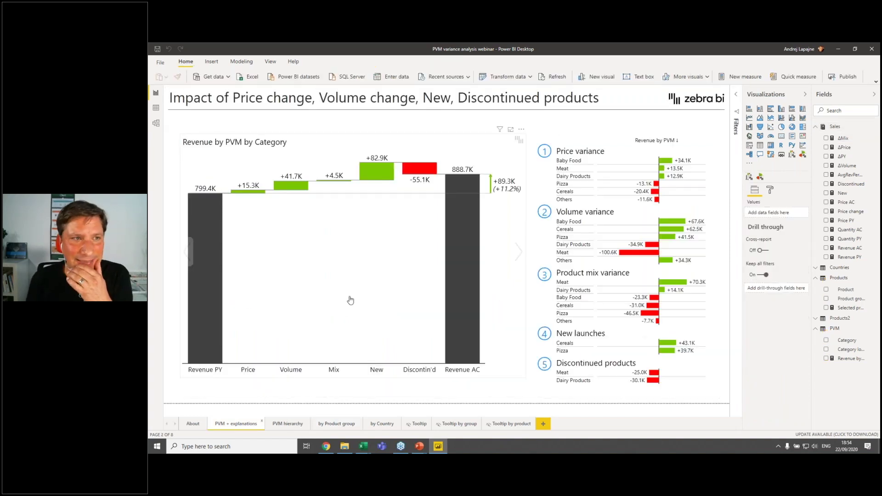
pyautogui.click(407, 141)
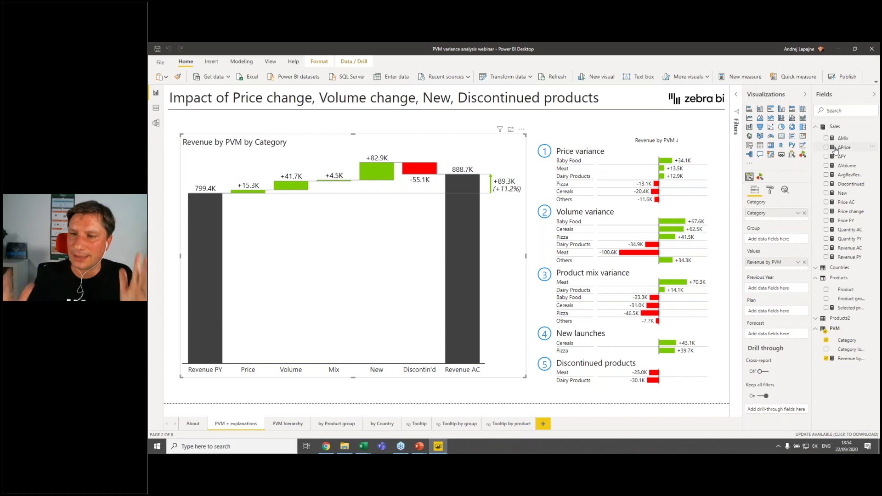
# Go to the model view and move the PVM table to just below the Products table.
pyautogui.click(156, 108)
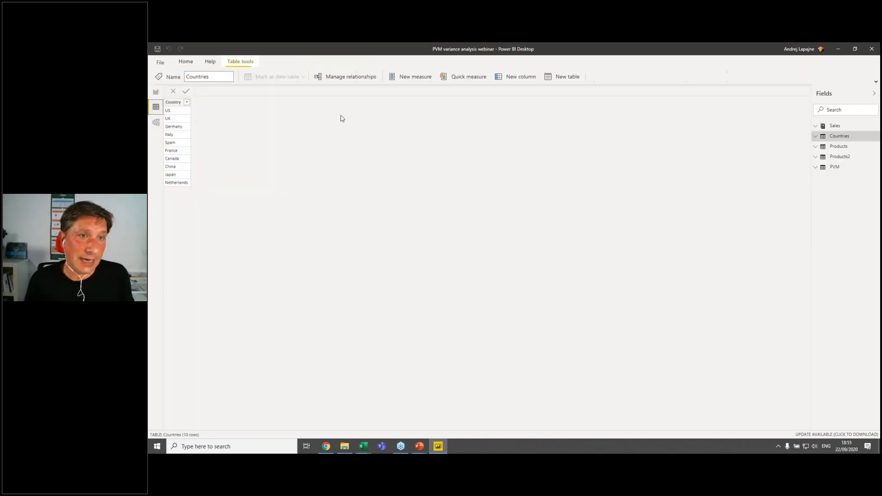
pyautogui.click(156, 122)
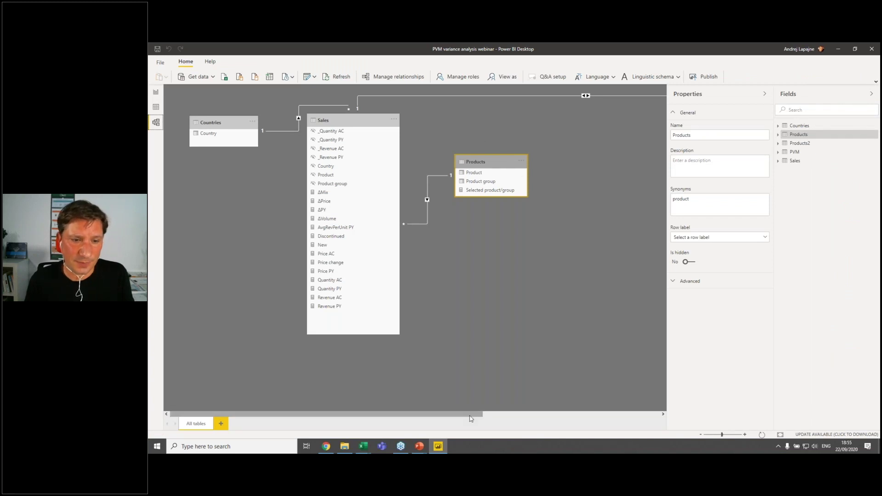
pyautogui.click(502, 416)
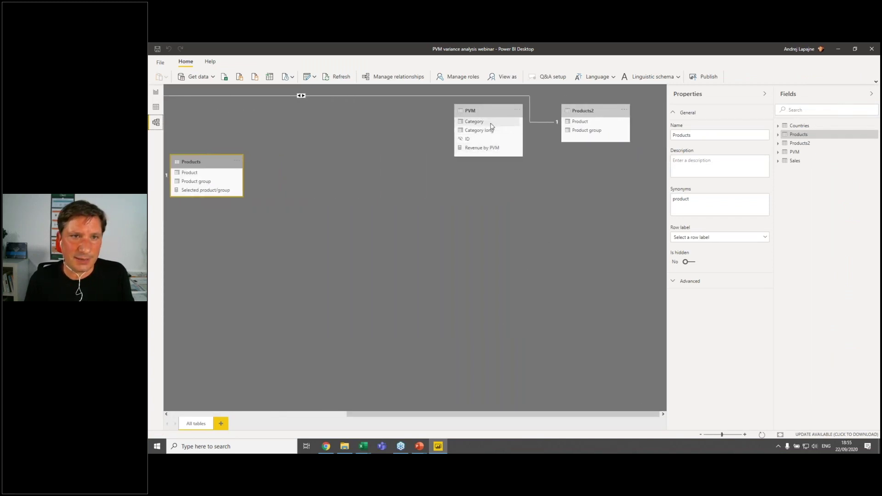
pyautogui.moveTo(488, 110); pyautogui.dragTo(201, 224)
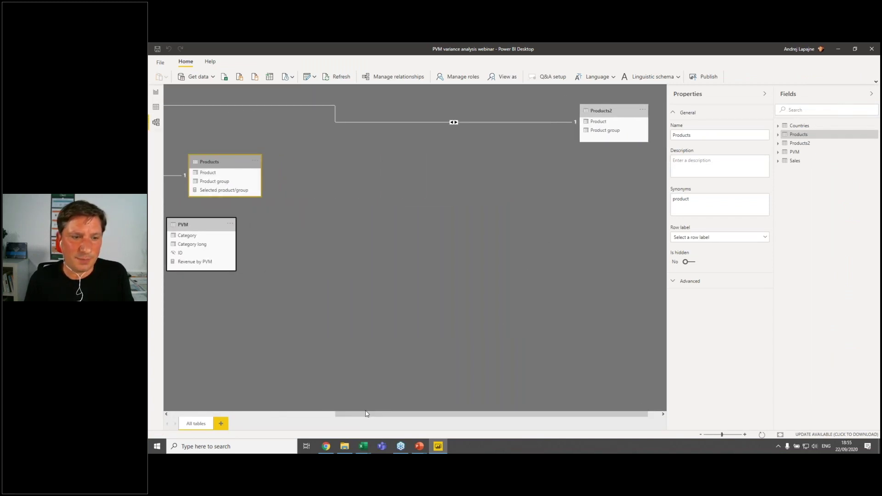
# Line up the PVM table directly beneath the Products table in the model diagram.
pyautogui.moveTo(376, 417); pyautogui.dragTo(211, 417)
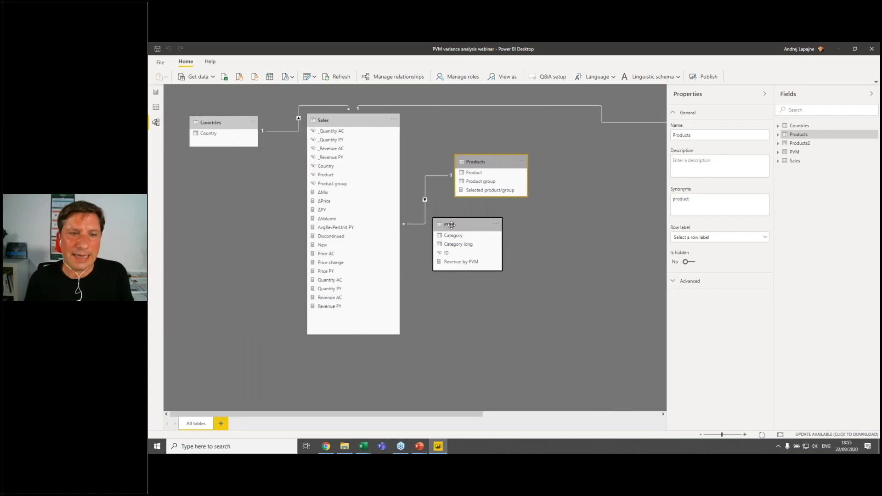
pyautogui.moveTo(462, 225); pyautogui.dragTo(481, 222)
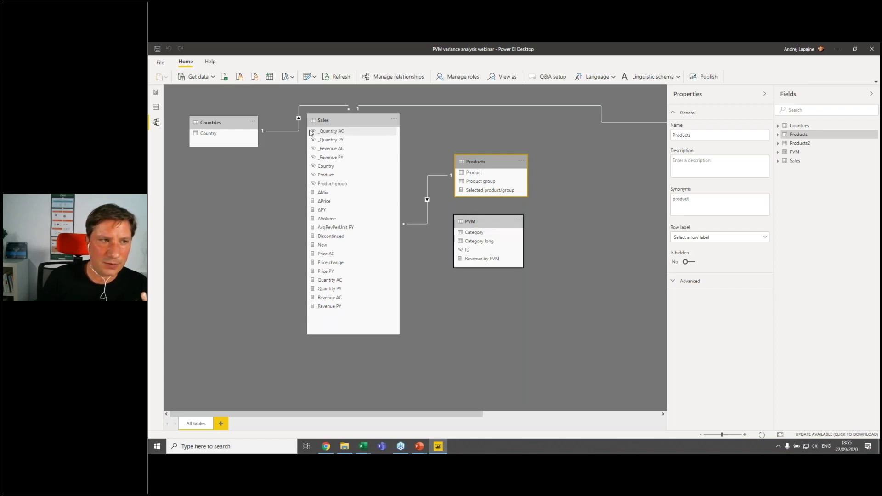
# Show the PVM table's data and examine its Category and Category long columns.
pyautogui.click(155, 107)
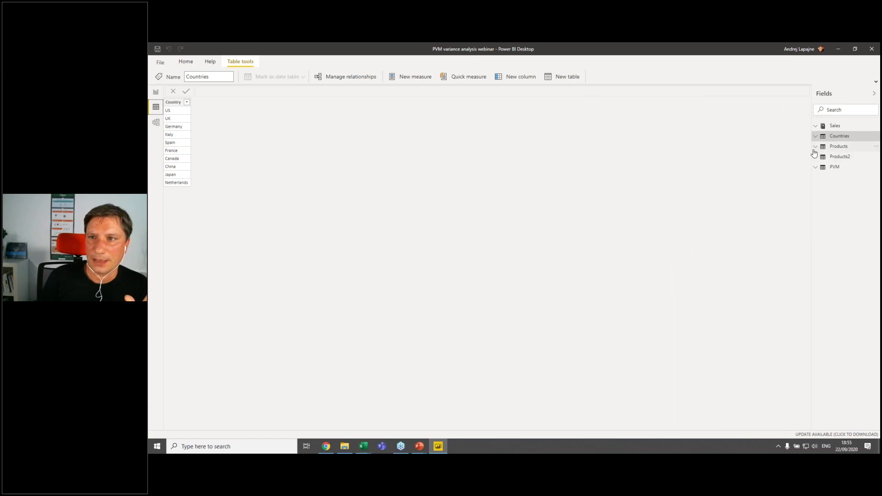
pyautogui.click(834, 167)
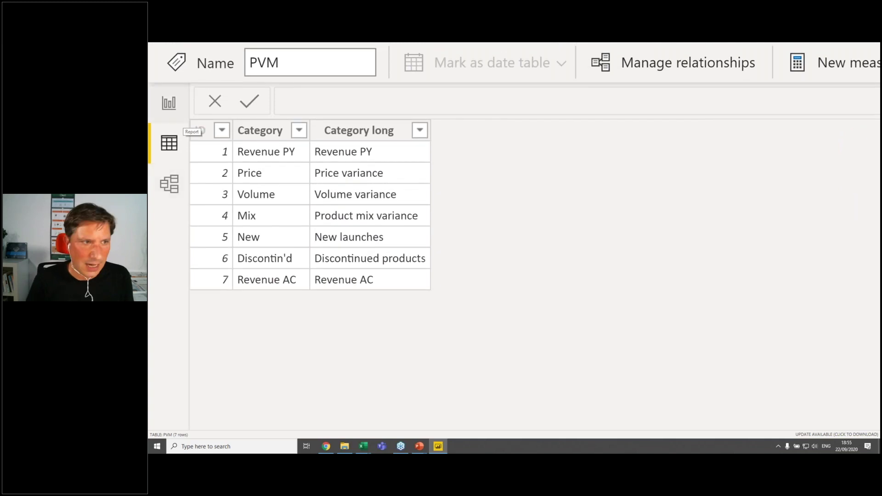
pyautogui.click(269, 155)
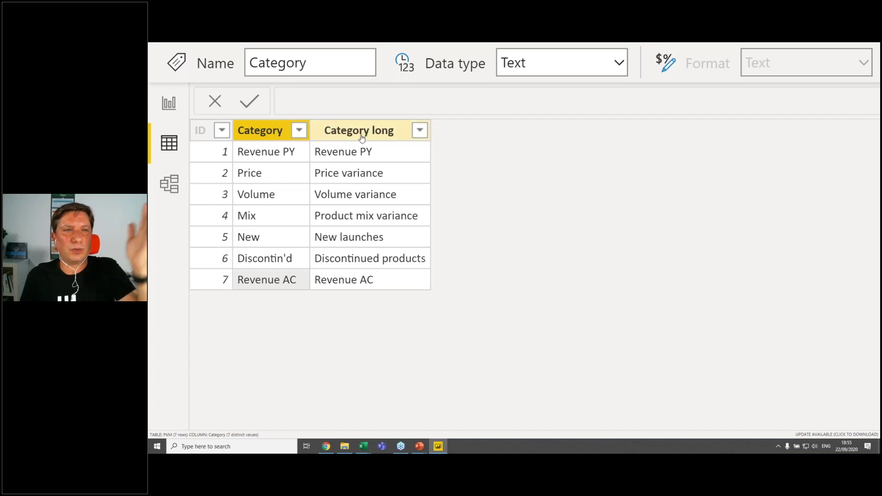
pyautogui.click(355, 155)
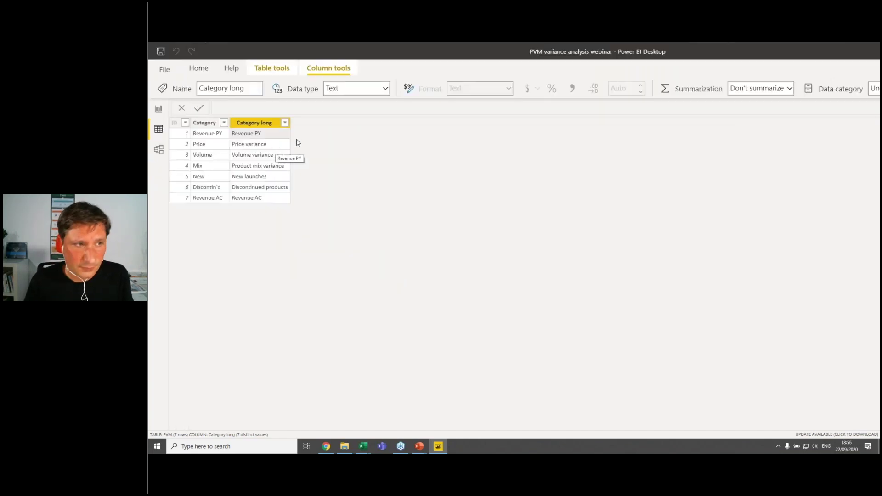
# Return to the report and examine the Revenue by PVM measure's SWITCH formula, highlighting MAX(PVM[ID]), the value 1 and [Revenue PY].
pyautogui.click(156, 110)
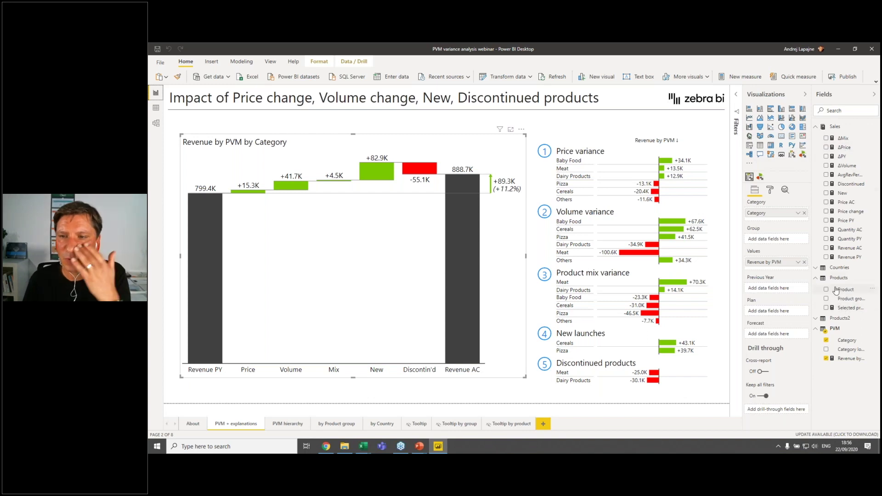
pyautogui.click(846, 341)
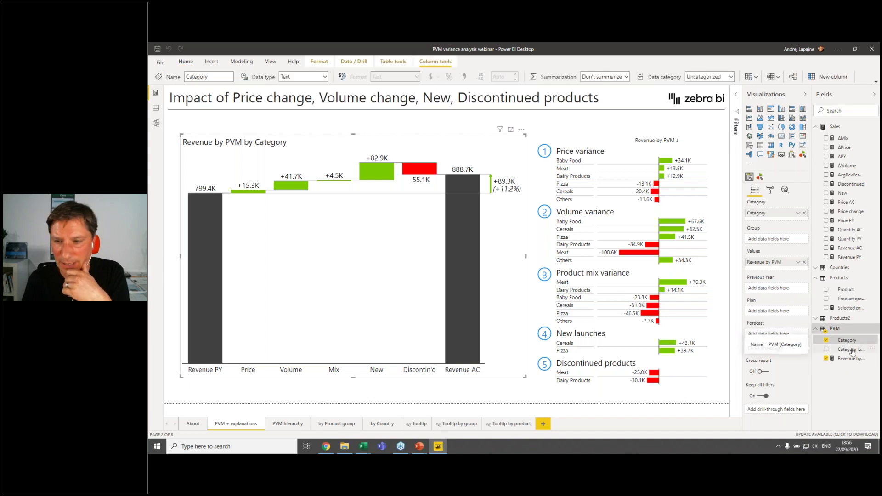
pyautogui.click(848, 359)
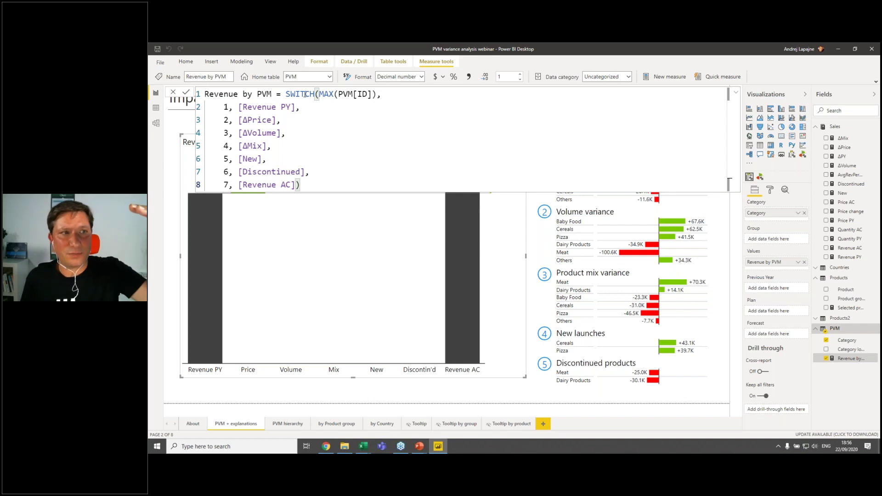
pyautogui.moveTo(286, 94); pyautogui.dragTo(419, 91)
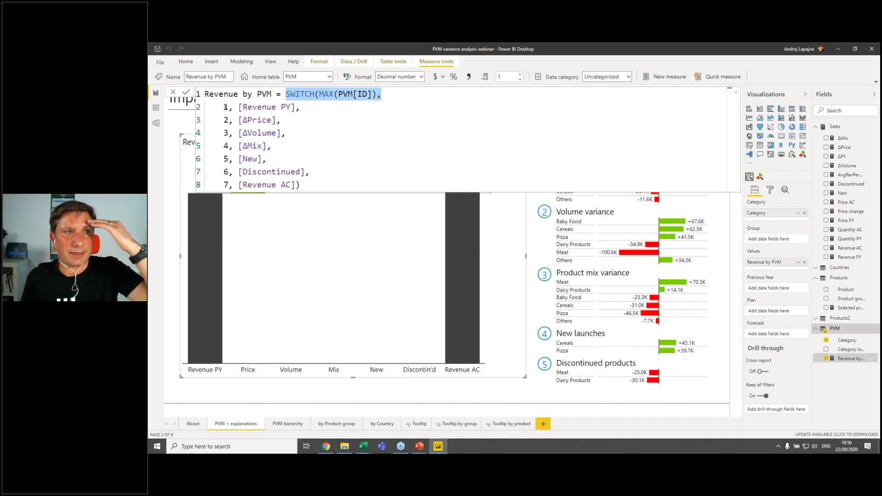
pyautogui.moveTo(223, 107); pyautogui.dragTo(229, 107)
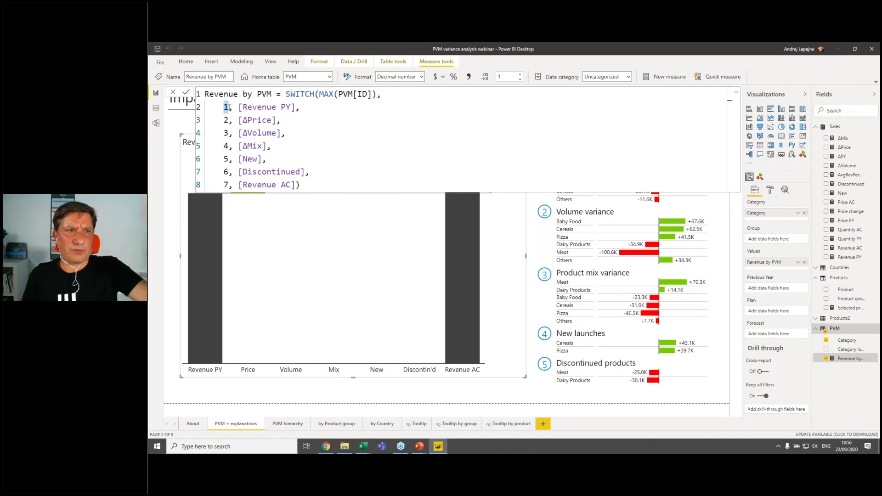
pyautogui.moveTo(301, 107); pyautogui.dragTo(238, 107)
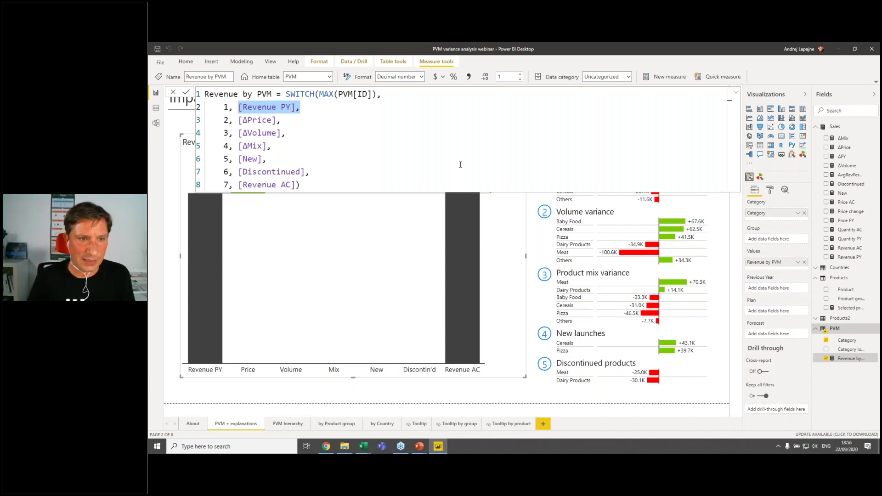
pyautogui.press('Return')
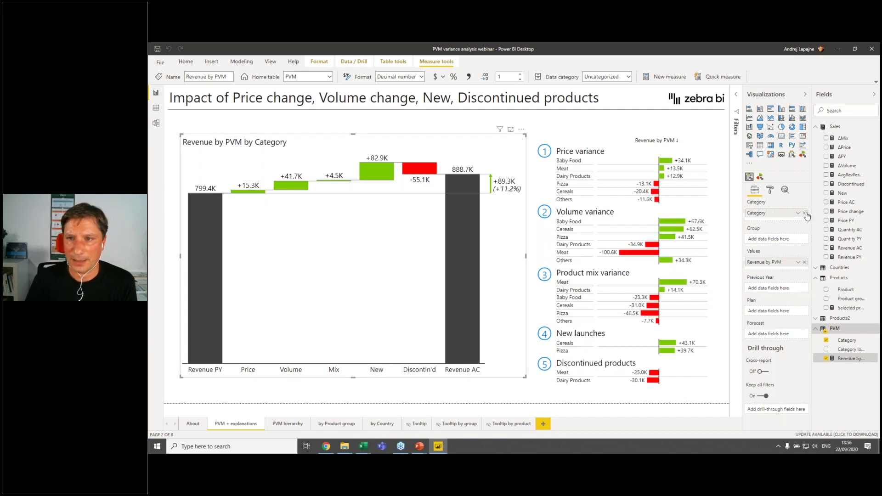
# Remove Category from the Revenue by PVM waterfall chart and add the PVM table's Category field back as its category.
pyautogui.click(804, 214)
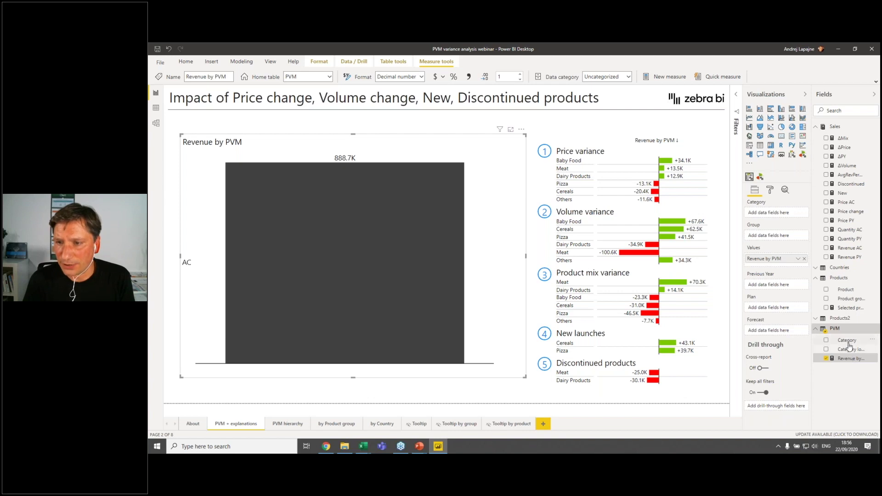
pyautogui.moveTo(847, 340); pyautogui.dragTo(784, 214)
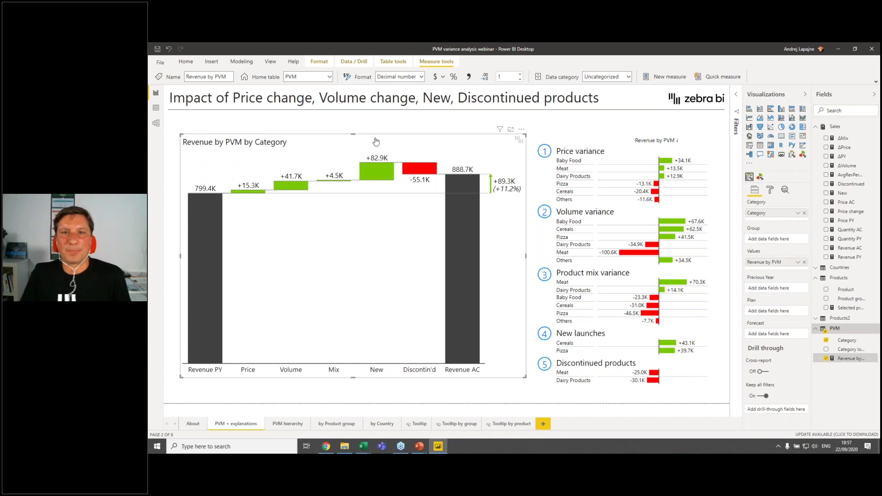
# Replace Category long with the PVM table's Category field as the grouping of the variance bar chart.
pyautogui.click(621, 136)
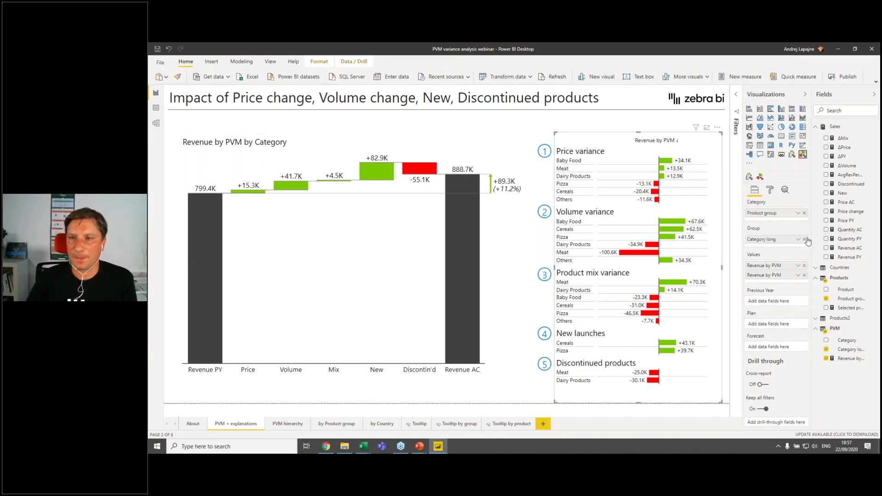
pyautogui.click(805, 239)
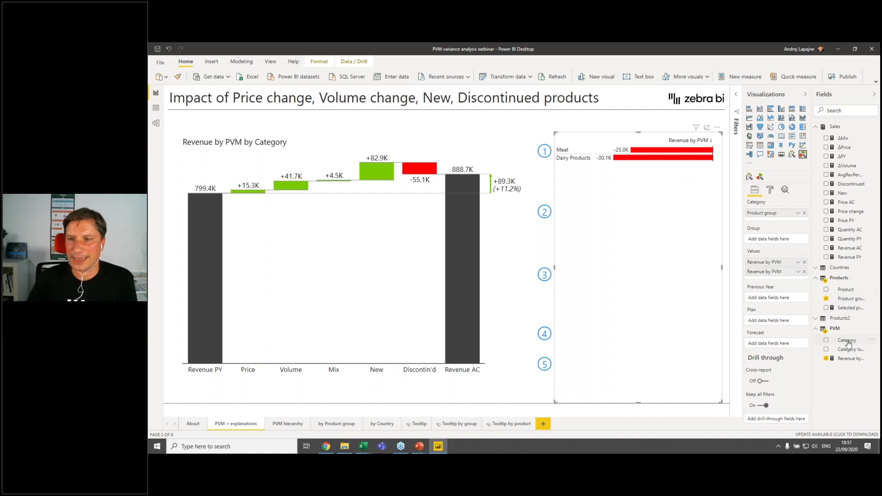
pyautogui.moveTo(847, 342); pyautogui.dragTo(780, 239)
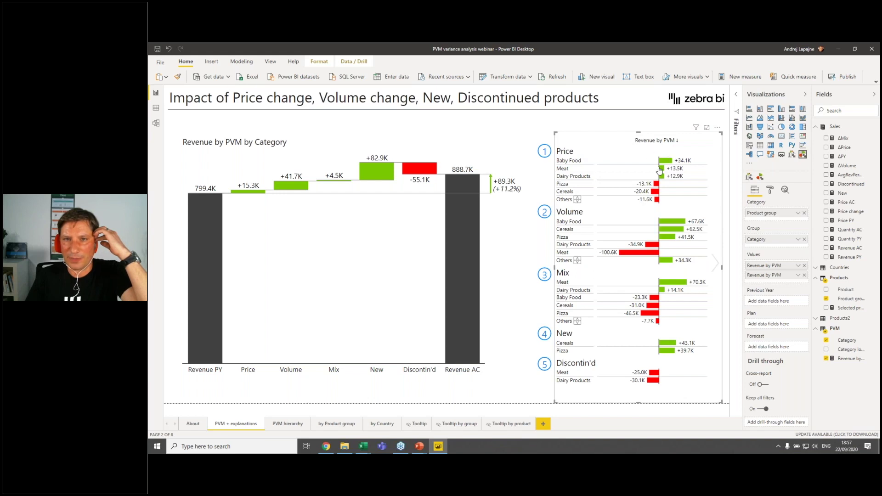
pyautogui.click(652, 200)
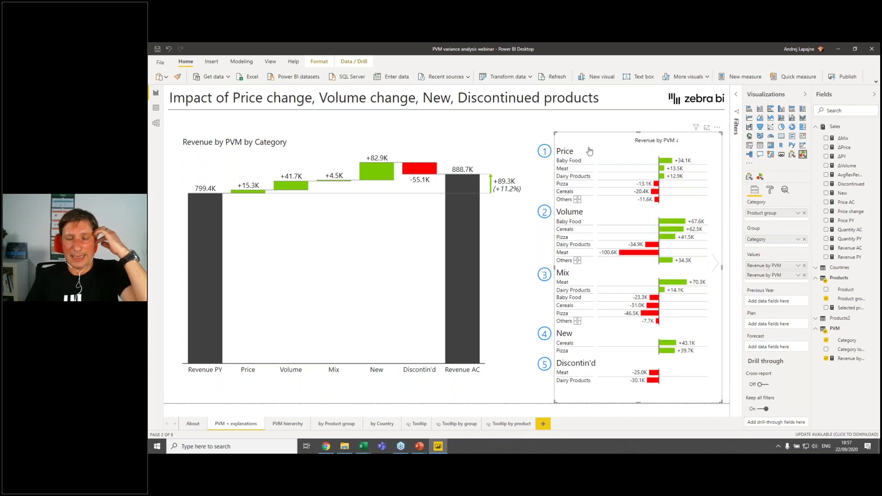
# On the by Product group page, remove Product group from the small multiples' grouping, add it back and deselect the chart.
pyautogui.click(338, 424)
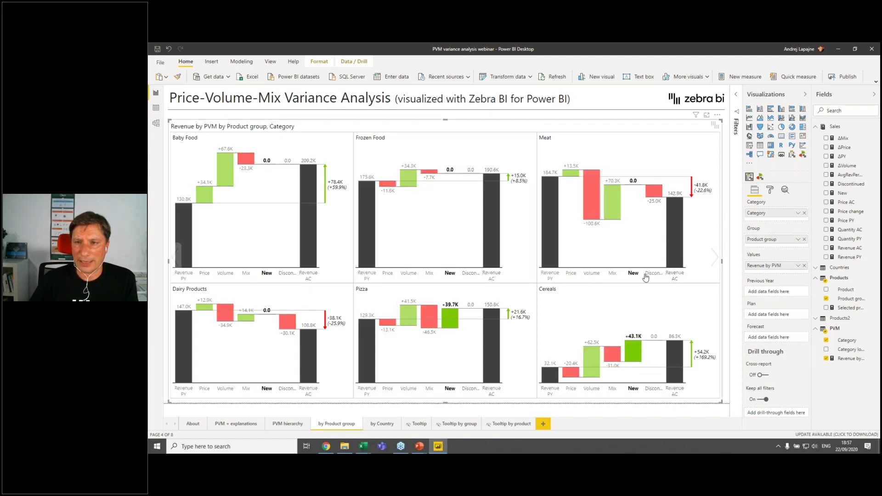
pyautogui.click(805, 240)
pyautogui.moveTo(848, 299); pyautogui.dragTo(779, 240)
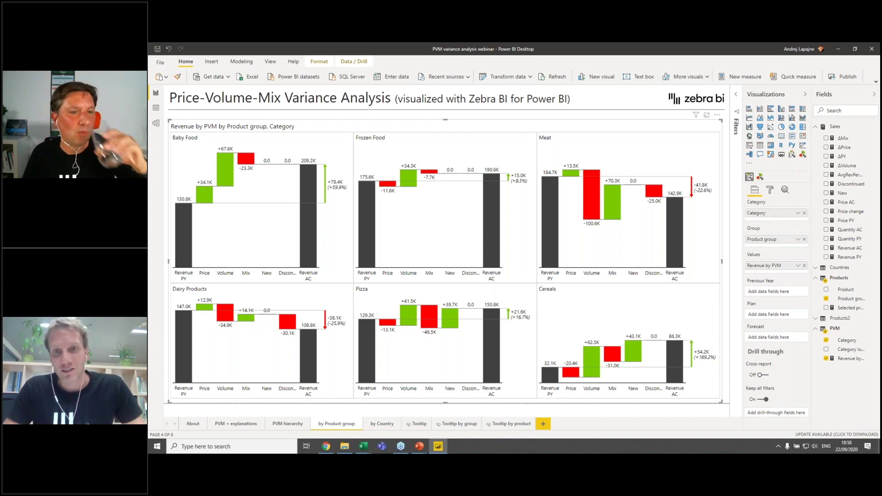
pyautogui.click(581, 117)
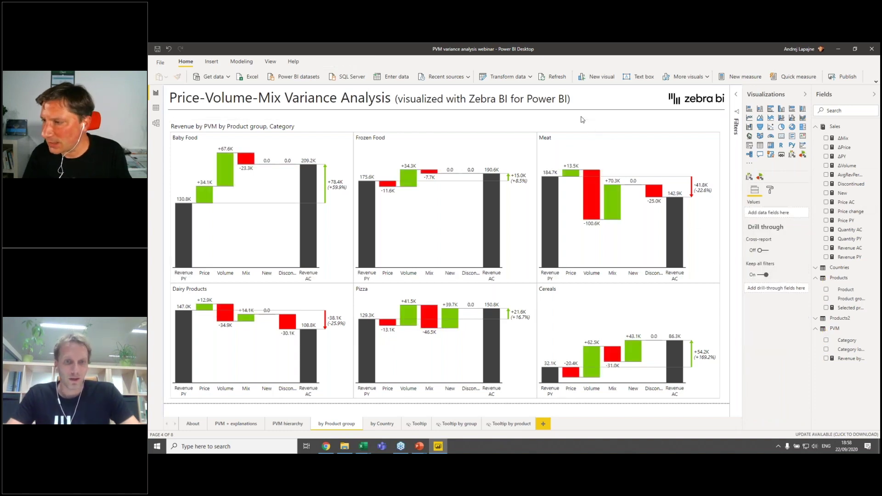
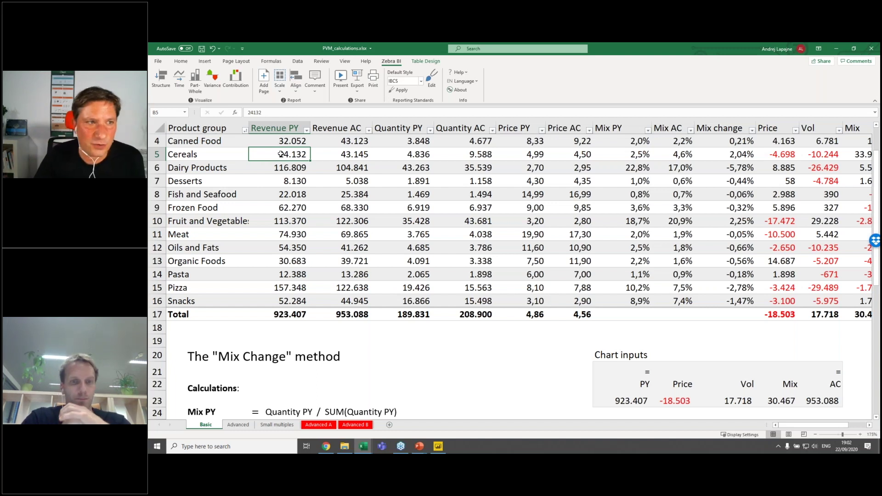
# In the Excel workbook's Basic sheet, insert a table column before Revenue PY and head it COGS AC.
pyautogui.click(337, 129)
pyautogui.click(261, 129)
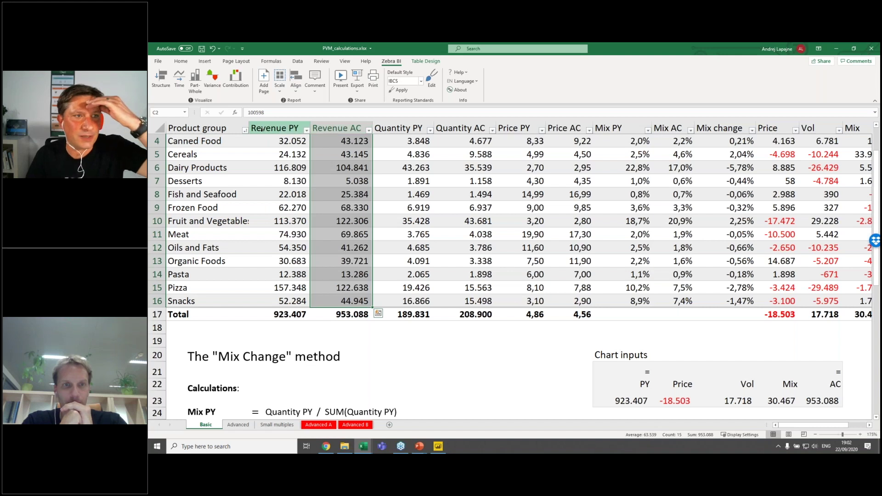
pyautogui.click(346, 129)
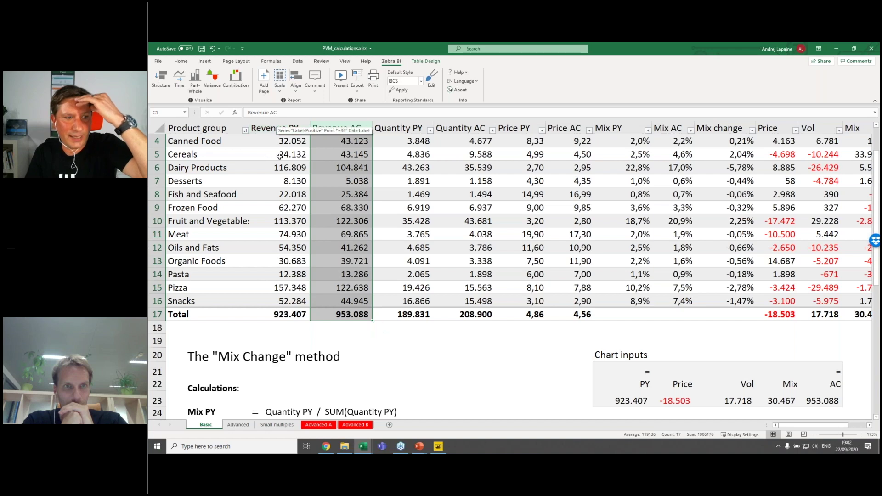
pyautogui.scroll(1, 280, 156)
pyautogui.click(277, 142)
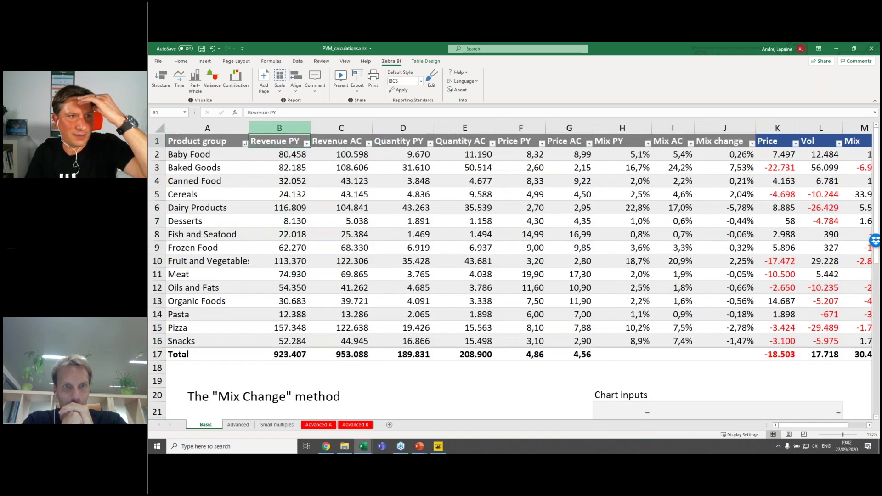
pyautogui.rightClick(280, 128)
pyautogui.click(302, 192)
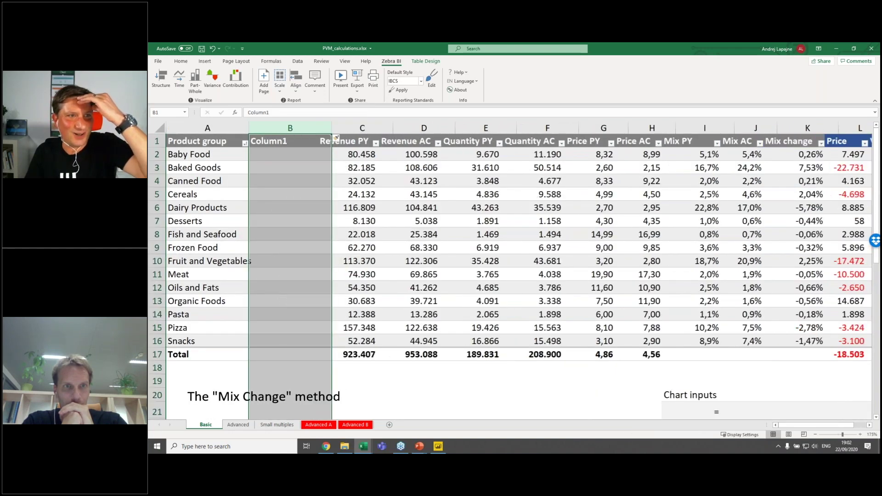
pyautogui.click(279, 142)
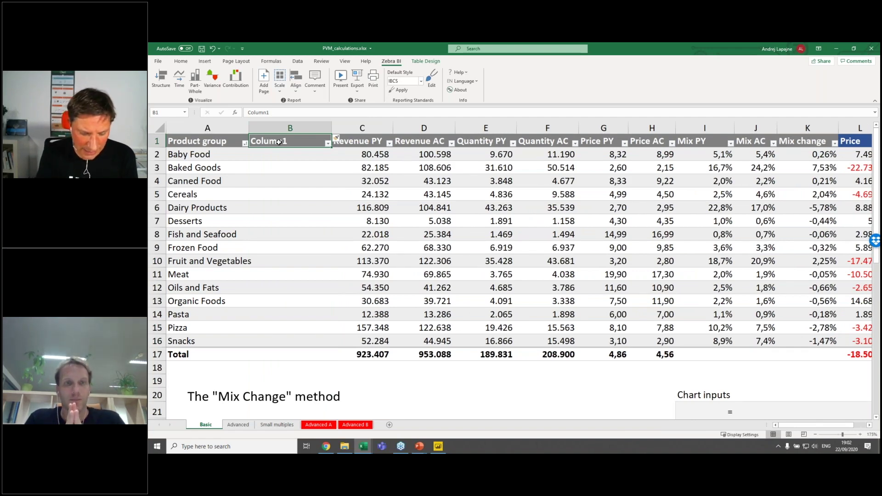
pyautogui.write('COGS')
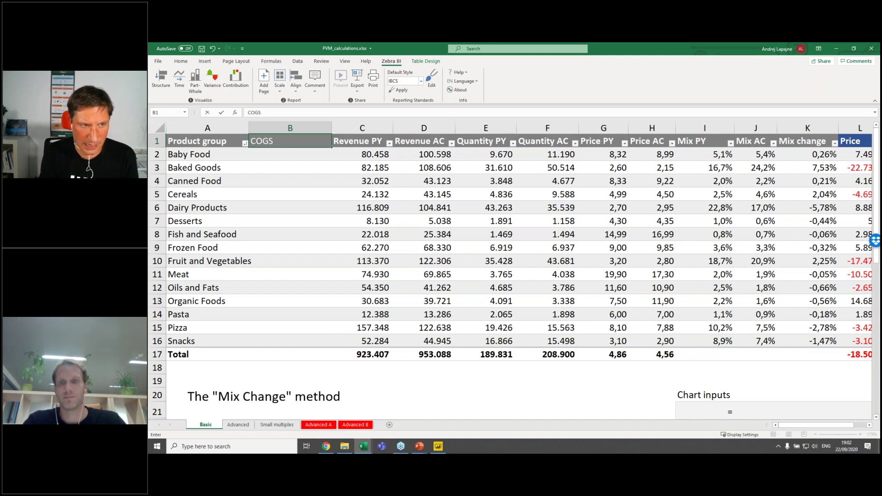
pyautogui.write(' AC')
pyautogui.hotkey('ctrl', 'Return')
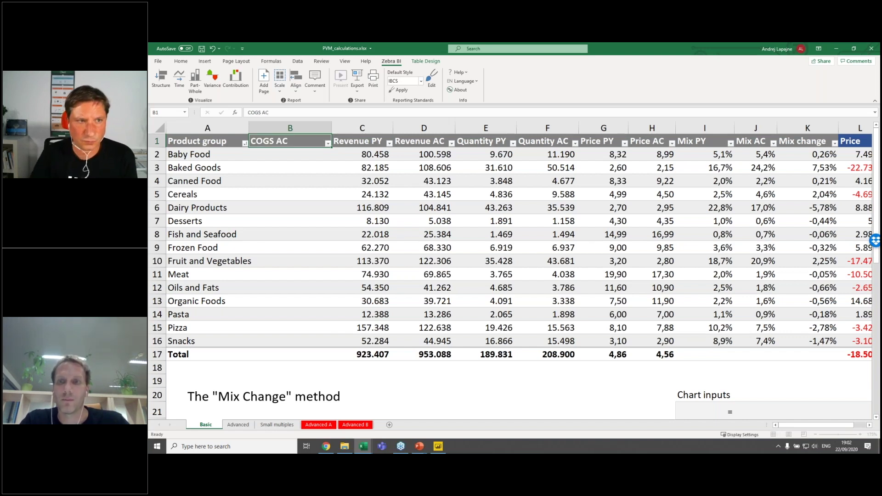
pyautogui.press('Return')
# Insert a column headed Gross Profit between COGS AC and Revenue PY, and check Baby Food's Price PY formula.
pyautogui.rightClick(347, 128)
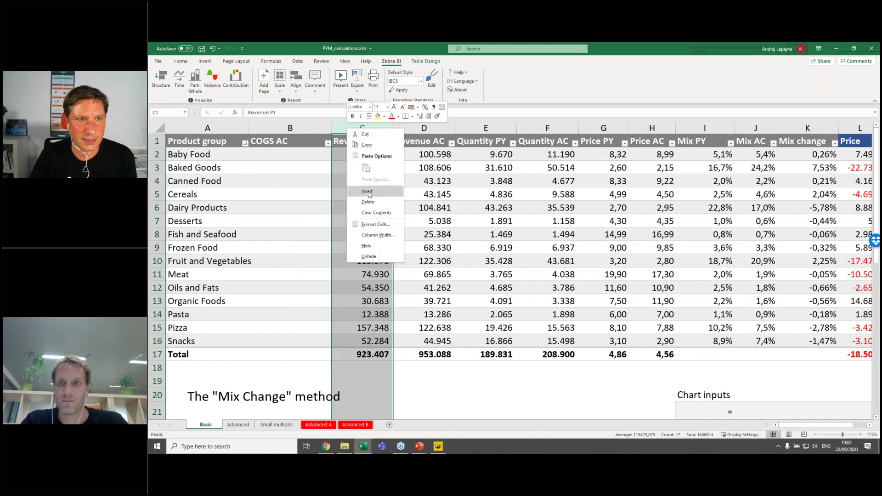
pyautogui.click(365, 186)
pyautogui.write('Gross Profit')
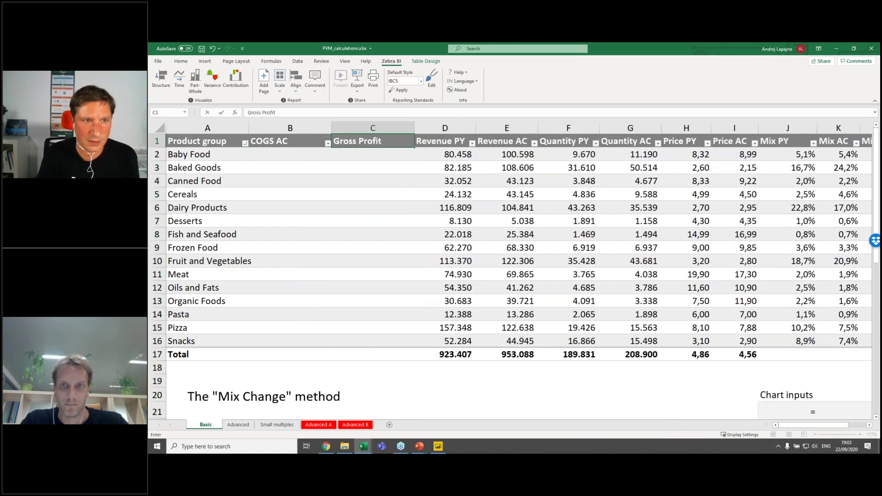
pyautogui.press('Return')
pyautogui.press('Left')
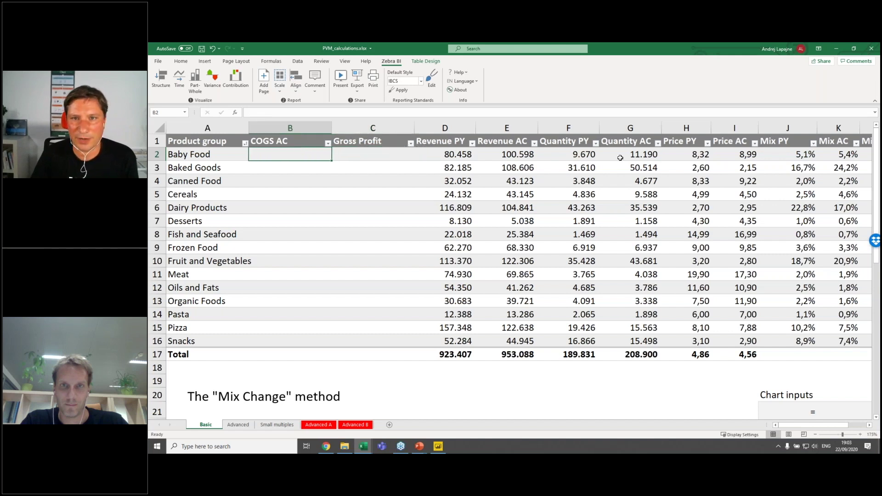
pyautogui.click(695, 155)
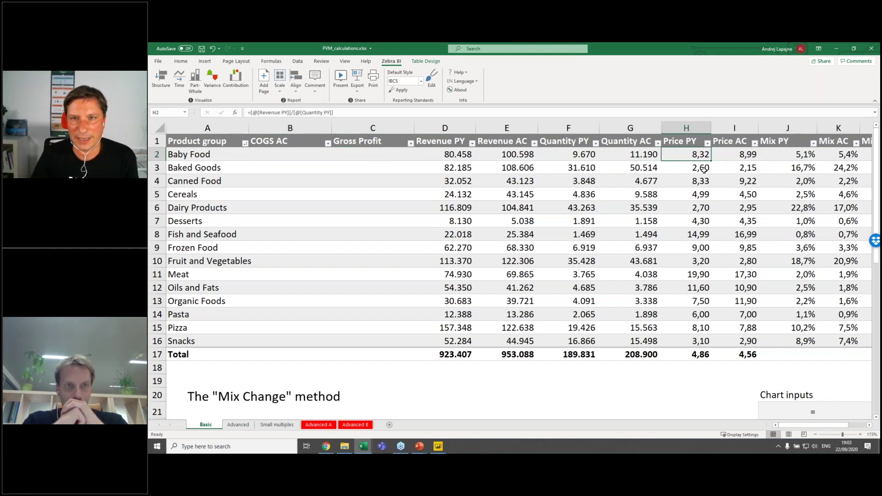
pyautogui.click(281, 155)
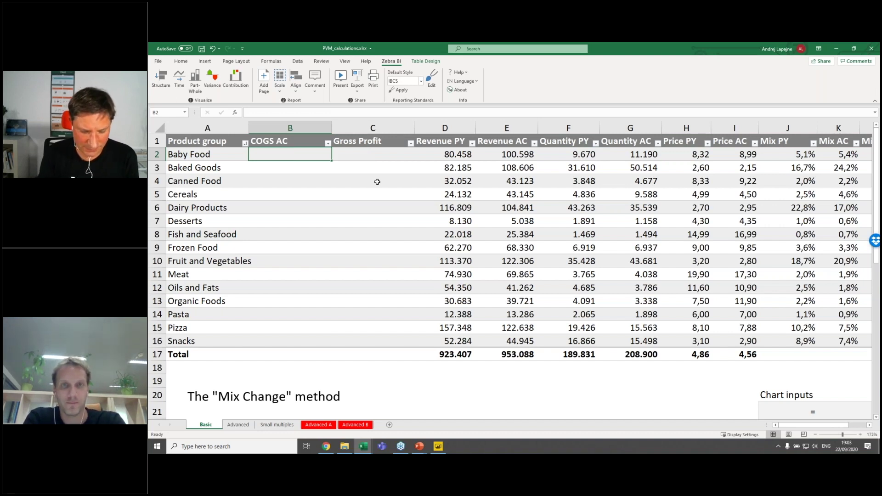
# Enter 40000 as Baby Food's COGS AC and calculate the Gross Profit column as Revenue AC minus COGS AC.
pyautogui.write('40000')
pyautogui.hotkey('ctrl', 'Return')
pyautogui.click(382, 154)
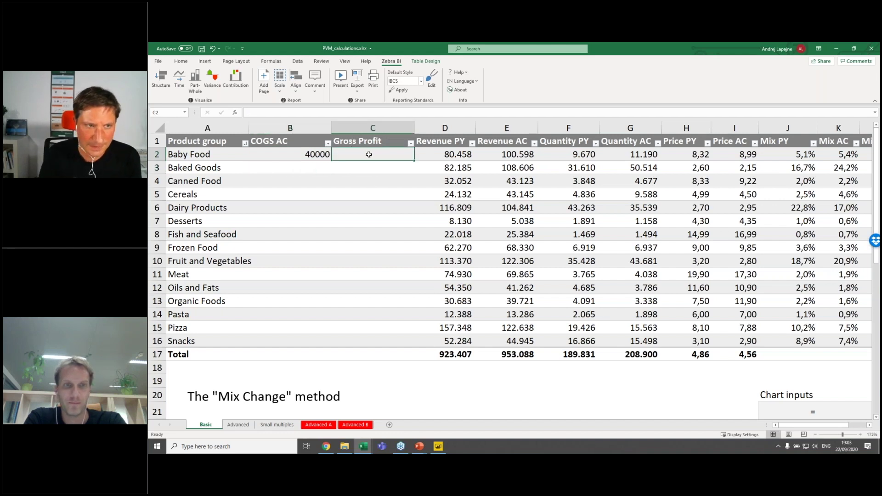
pyautogui.write('=')
pyautogui.click(512, 155)
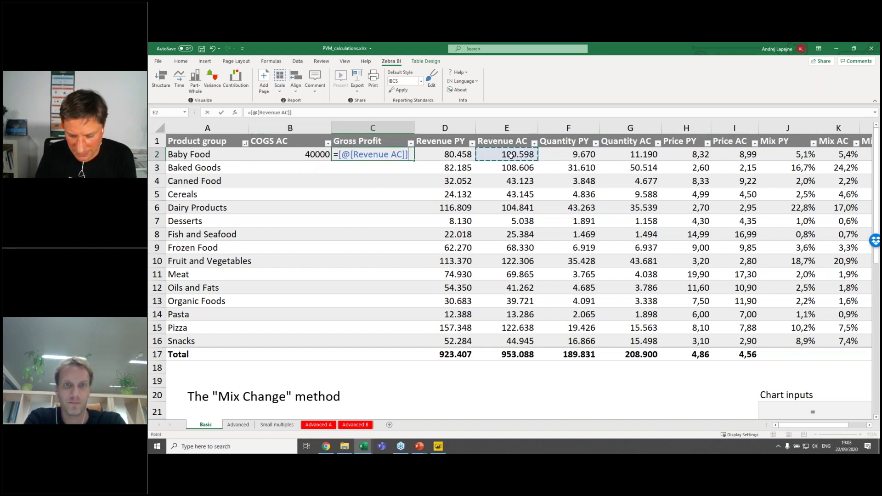
pyautogui.write('-')
pyautogui.click(308, 151)
pyautogui.hotkey('ctrl', 'Return')
# Review the Gross Profit column and Baby Food's formula, and compare it with the Revenue PY cell.
pyautogui.moveTo(359, 141); pyautogui.dragTo(366, 261)
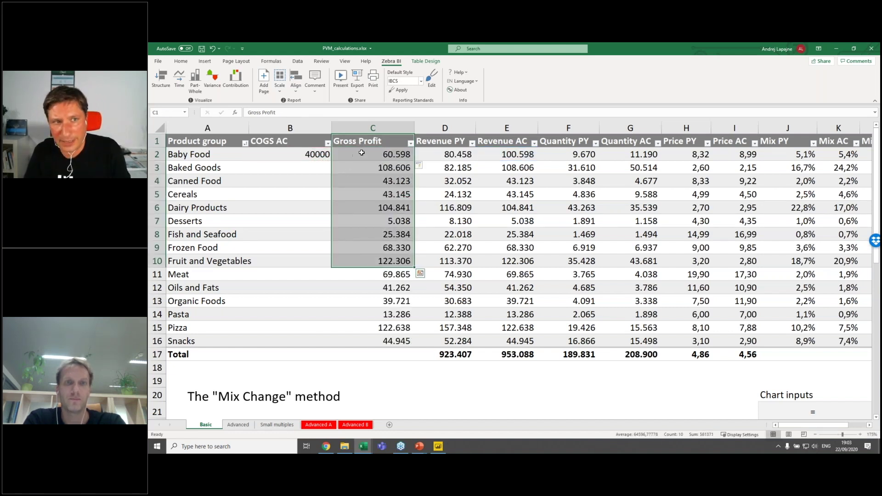
pyautogui.click(362, 154)
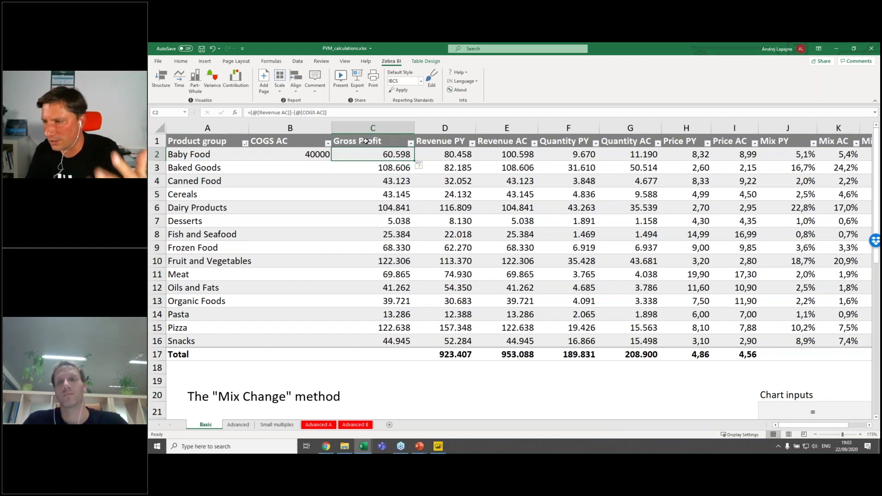
pyautogui.click(385, 182)
pyautogui.click(385, 155)
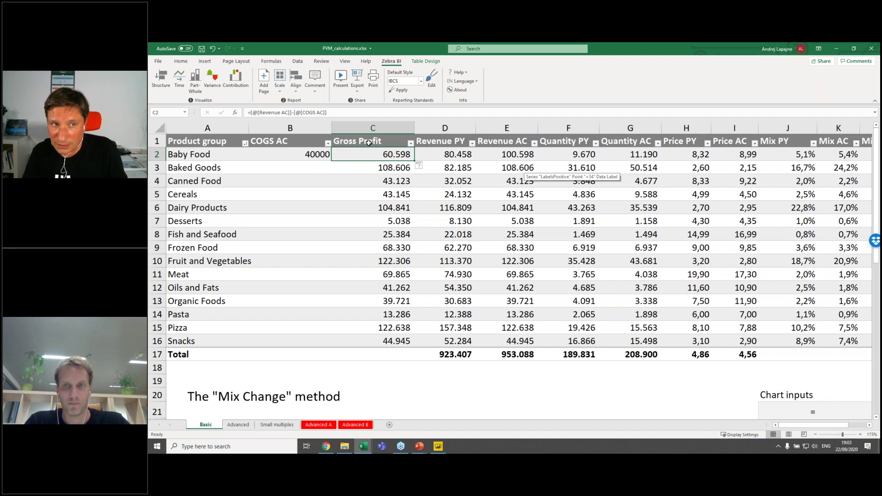
pyautogui.click(452, 154)
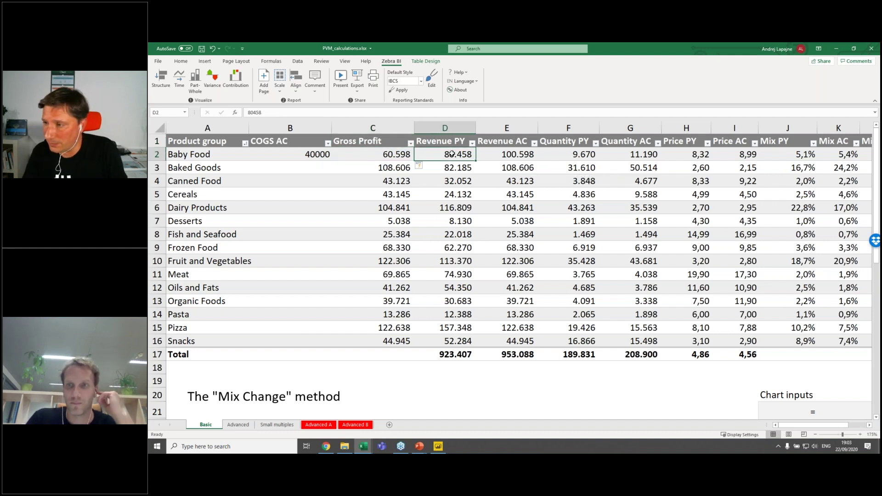
# Insert a column between COGS AC and Gross Profit and head it GP PY.
pyautogui.click(363, 131)
pyautogui.rightClick(381, 159)
pyautogui.press('Escape')
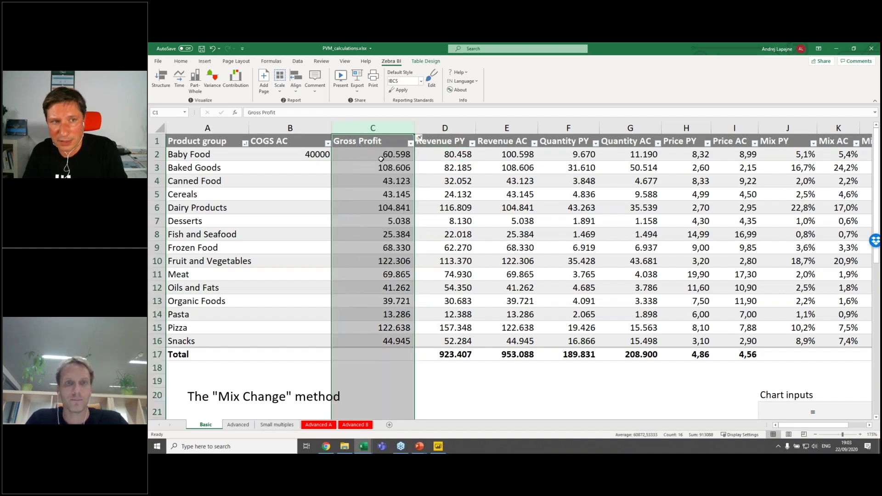
pyautogui.hotkey('ctrl', 'shift', '+')
pyautogui.click(366, 142)
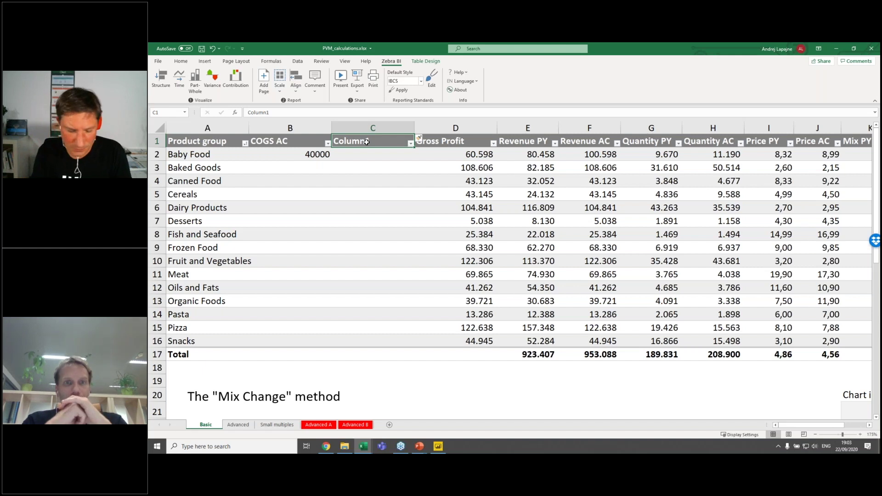
pyautogui.write('GP PY')
pyautogui.press('Return')
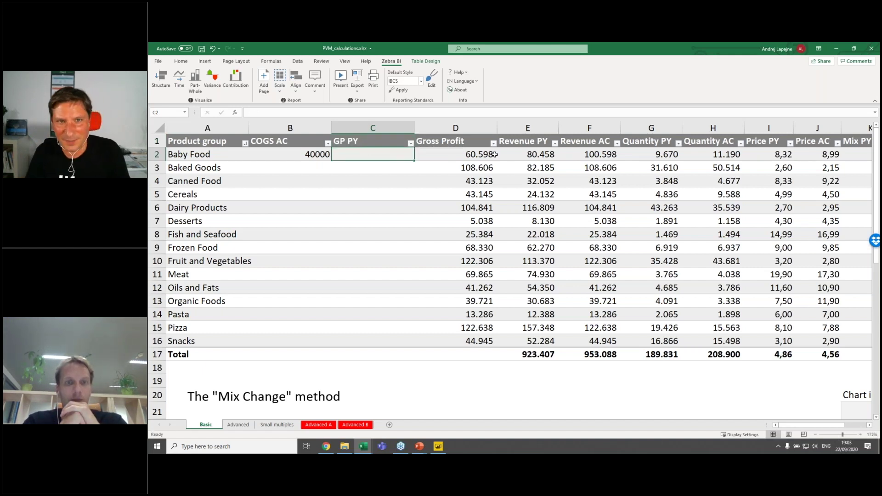
# Hide the Revenue PY and Revenue AC columns.
pyautogui.moveTo(543, 128); pyautogui.dragTo(590, 127)
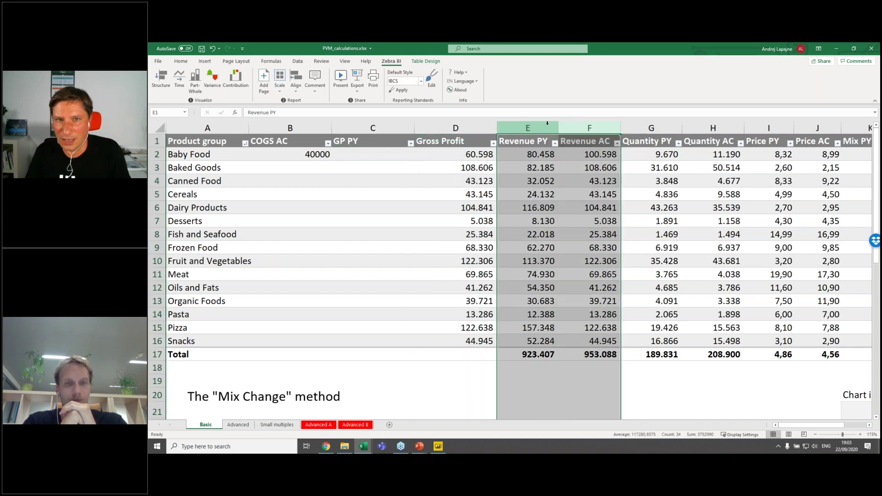
pyautogui.rightClick(542, 128)
pyautogui.click(561, 245)
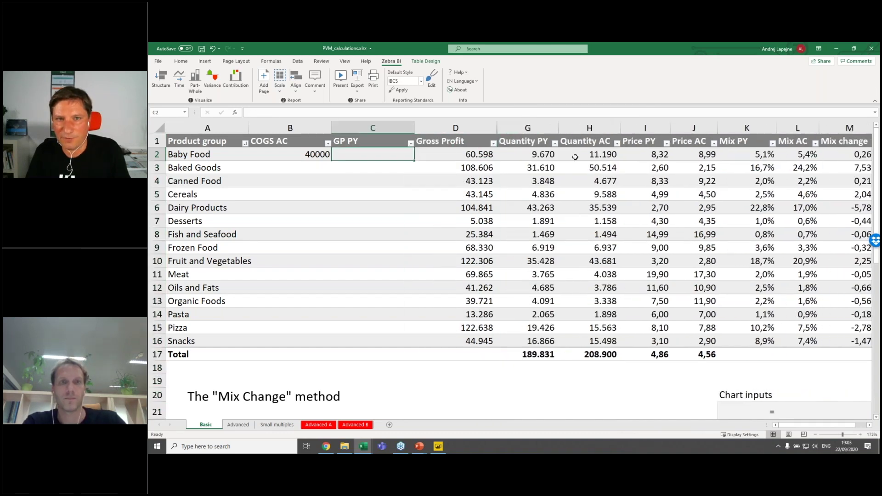
# Examine the Gross Profit, Quantity PY and Price PY columns, checking how Baby Food's Price PY is calculated.
pyautogui.click(528, 159)
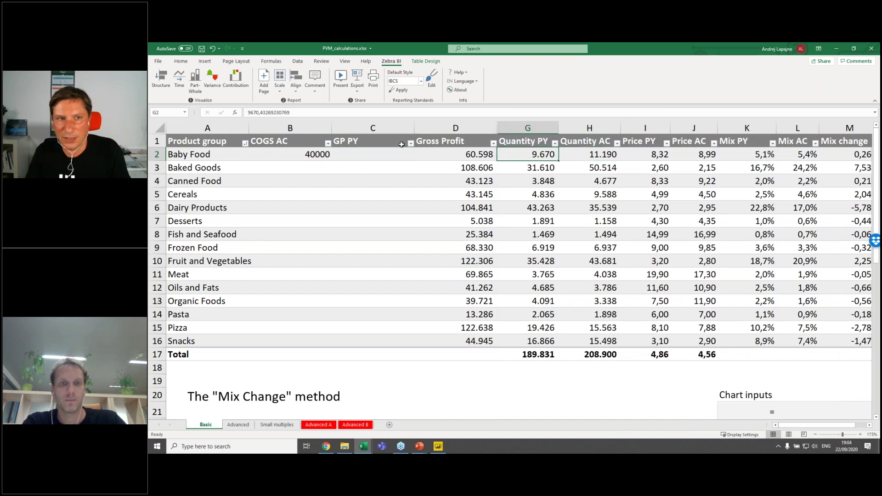
pyautogui.click(430, 140)
pyautogui.click(522, 151)
pyautogui.click(653, 141)
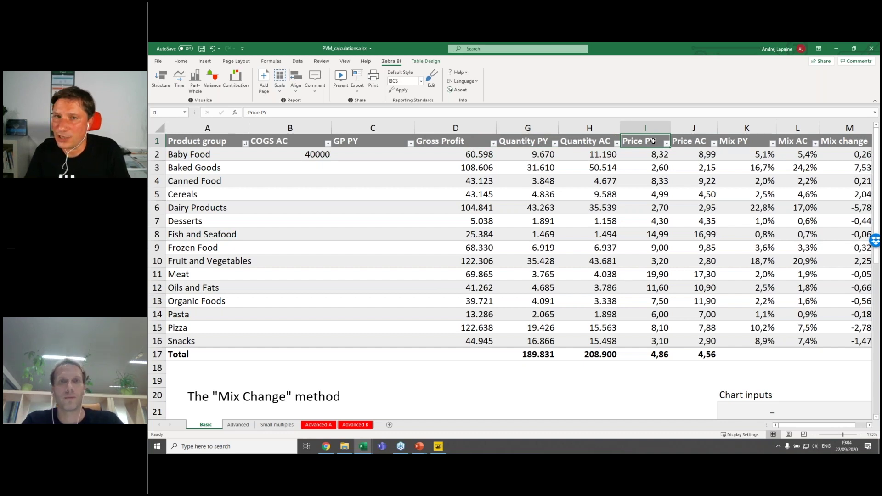
pyautogui.click(641, 152)
pyautogui.click(642, 143)
pyautogui.click(644, 152)
pyautogui.click(643, 143)
pyautogui.click(646, 150)
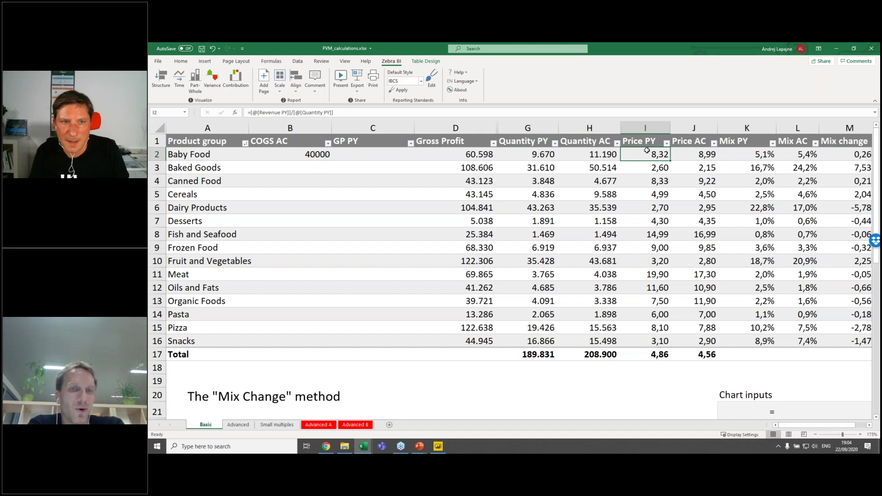
# Switch to the Power BI Desktop report, open the PVM hierarchy page and select the product variance table.
pyautogui.hotkey('alt', 'Tab')
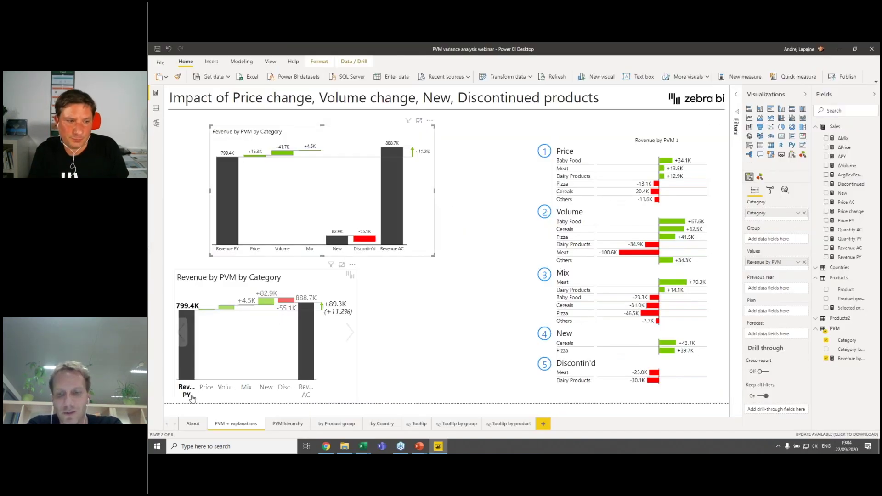
pyautogui.click(289, 423)
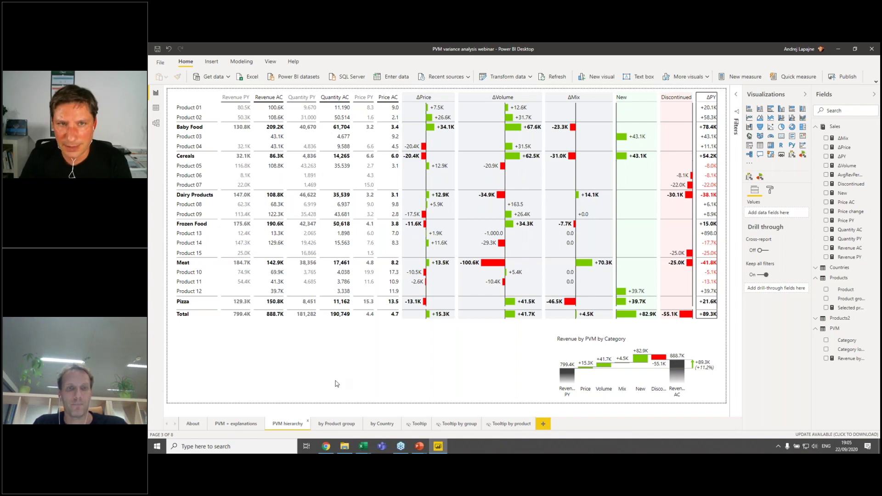
pyautogui.click(570, 272)
pyautogui.click(575, 188)
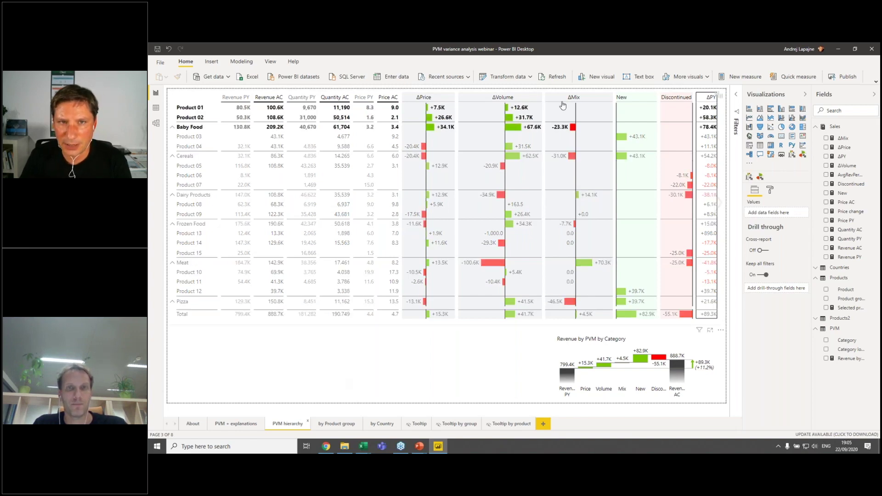
pyautogui.click(566, 95)
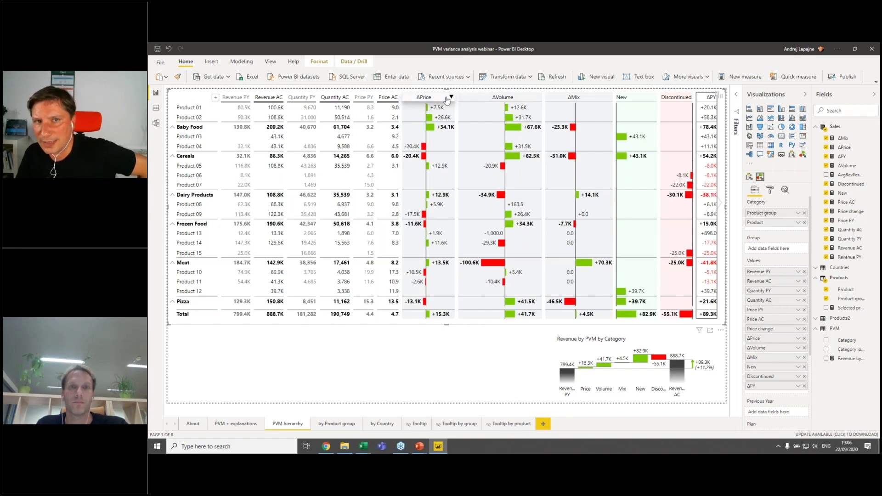
# Highlight the Product 01, Product 02 and Baby Food rows of the variance table to examine them together.
pyautogui.click(566, 106)
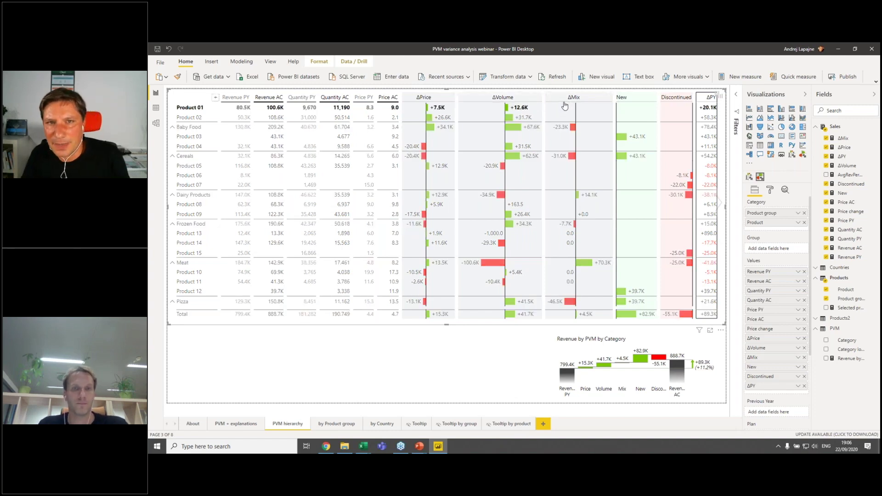
pyautogui.click(395, 118)
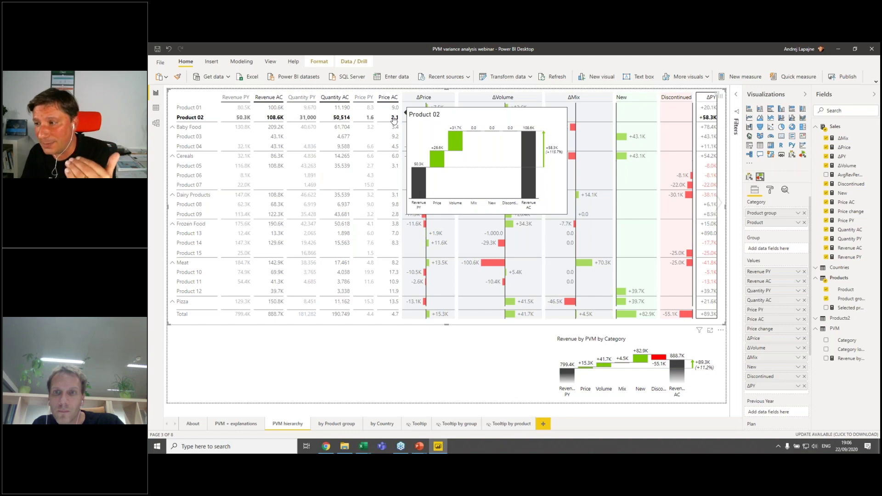
pyautogui.click(394, 118)
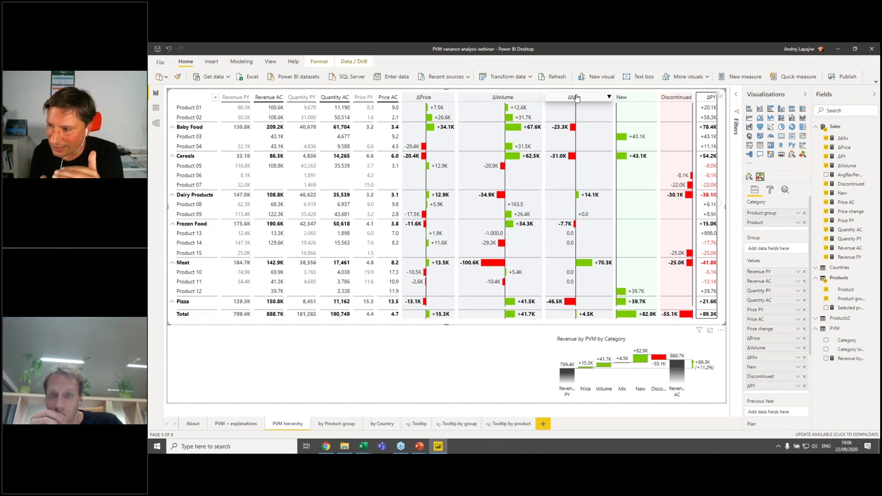
pyautogui.click(200, 115)
pyautogui.click(201, 115)
pyautogui.click(200, 112)
pyautogui.click(200, 112)
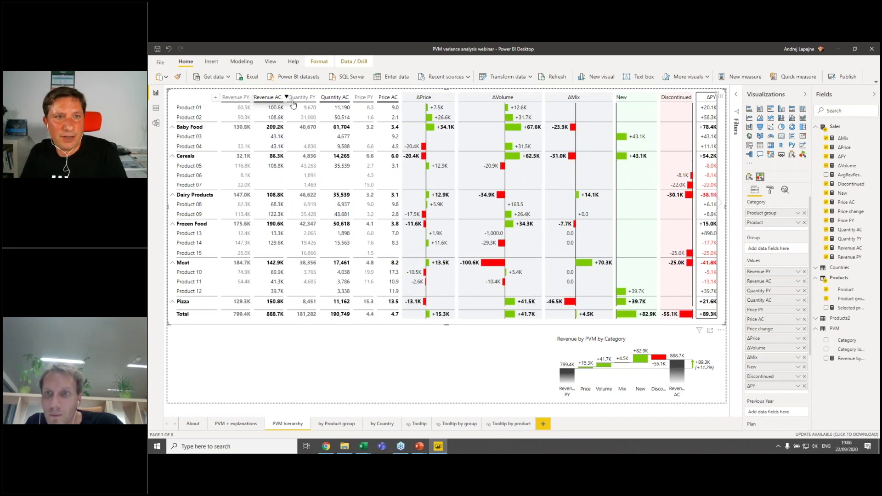
pyautogui.click(200, 117)
pyautogui.click(197, 111)
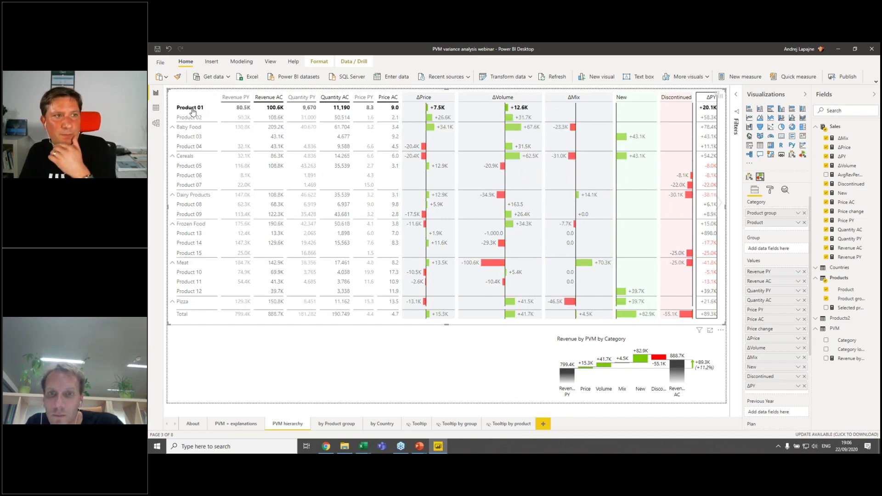
pyautogui.keyDown('ctrl'); pyautogui.click(192, 117); pyautogui.keyUp('ctrl')
pyautogui.keyDown('ctrl'); pyautogui.click(192, 128); pyautogui.keyUp('ctrl')
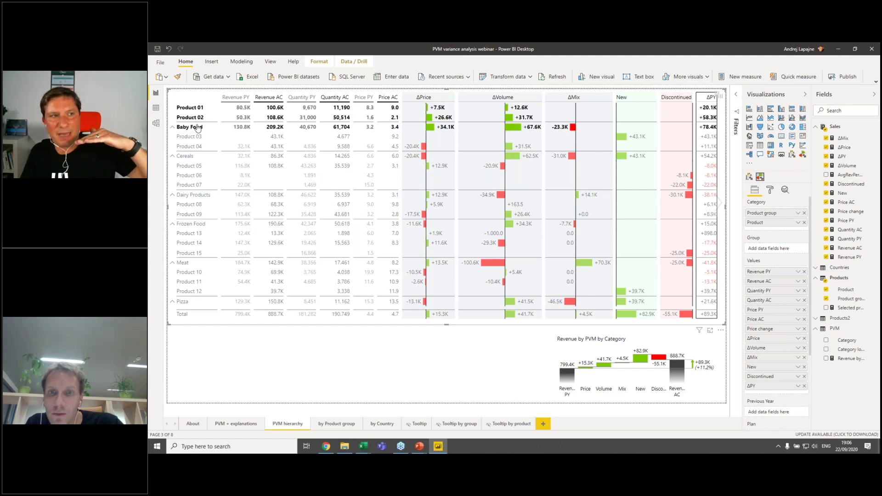
# Compare the ΔPrice and ΔVolume values of Product 01 and Product 02 with those of the Baby Food group.
pyautogui.click(425, 132)
pyautogui.click(426, 132)
pyautogui.moveTo(395, 130)
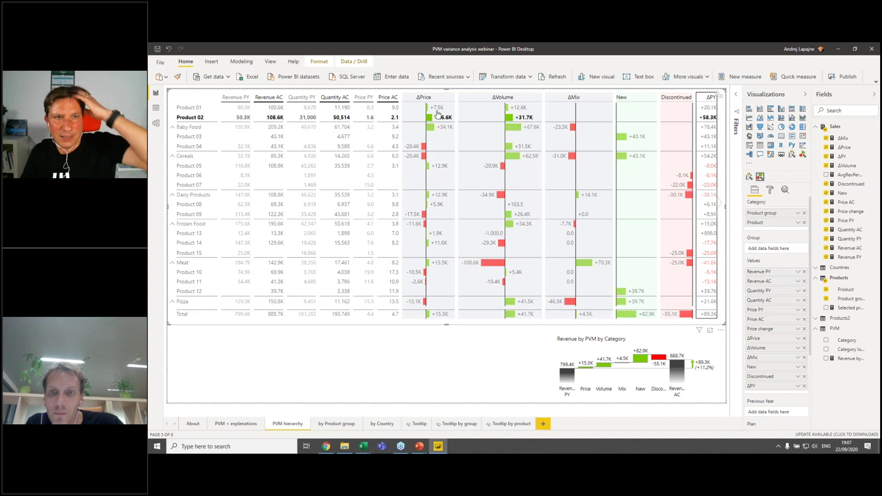
pyautogui.click(430, 107)
pyautogui.click(428, 106)
pyautogui.click(428, 105)
pyautogui.click(430, 107)
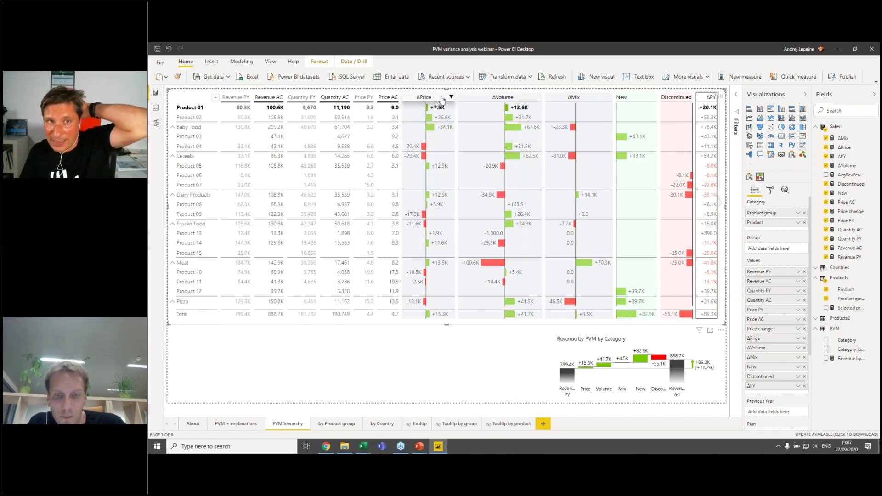
pyautogui.click(436, 109)
pyautogui.click(435, 108)
pyautogui.click(514, 129)
pyautogui.click(515, 130)
pyautogui.click(515, 130)
pyautogui.moveTo(515, 131)
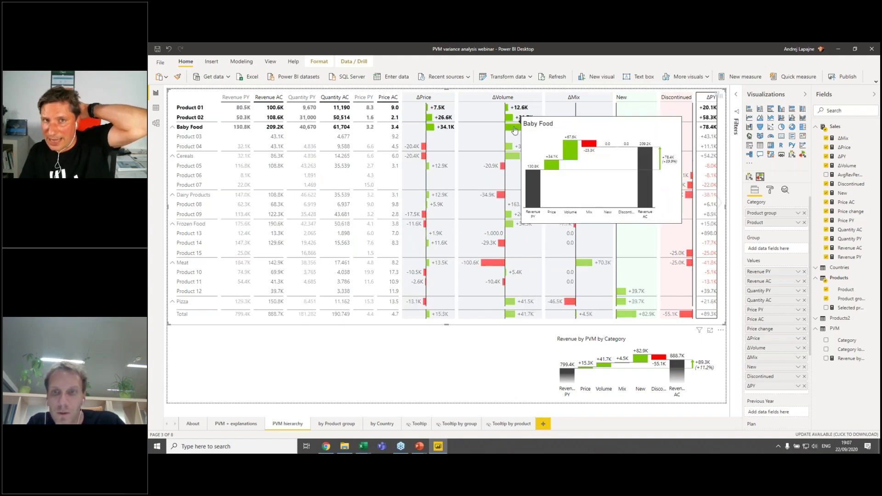
pyautogui.click(515, 131)
pyautogui.click(470, 109)
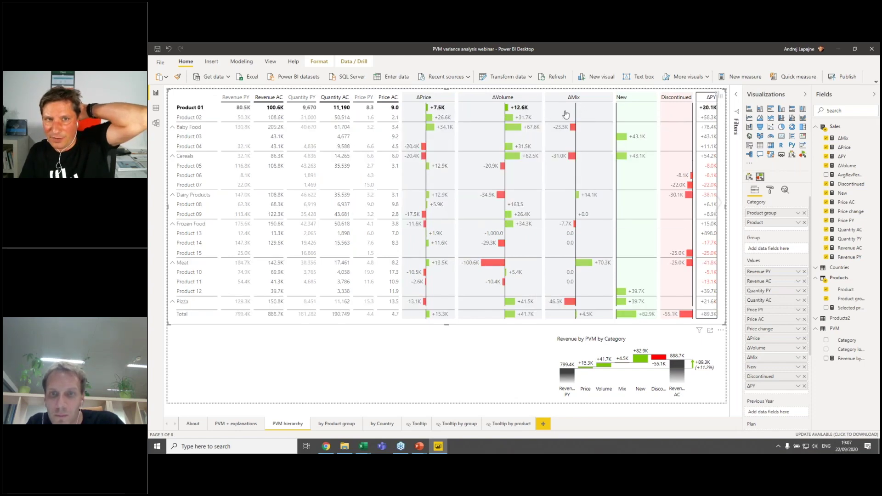
# Examine Baby Food's ΔMix against its product rows, and view the group's price and volume effects in the tooltip chart.
pyautogui.click(581, 108)
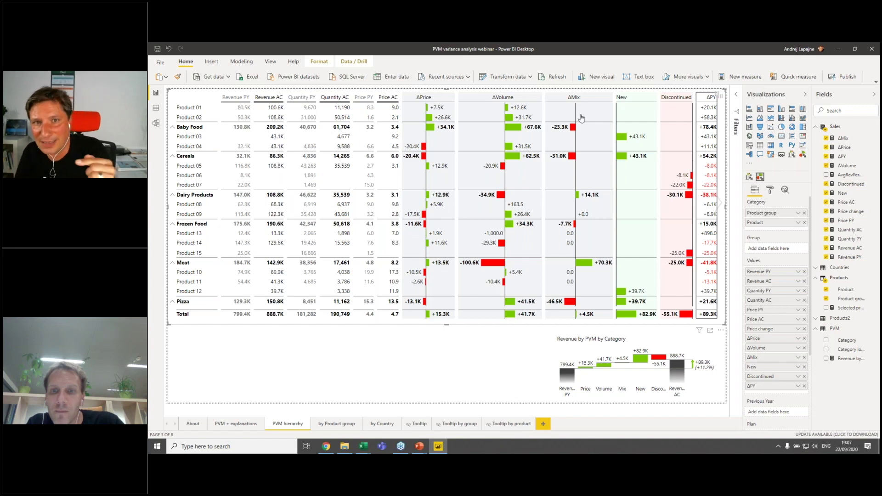
pyautogui.click(574, 128)
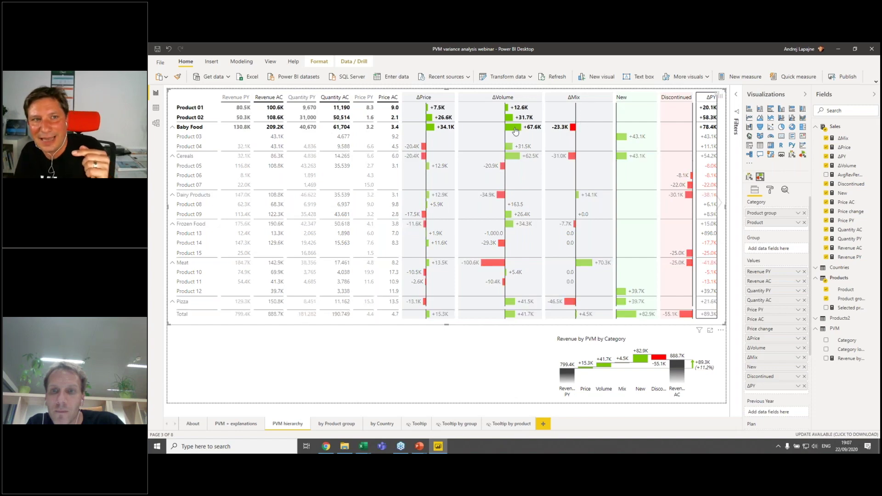
pyautogui.moveTo(516, 131)
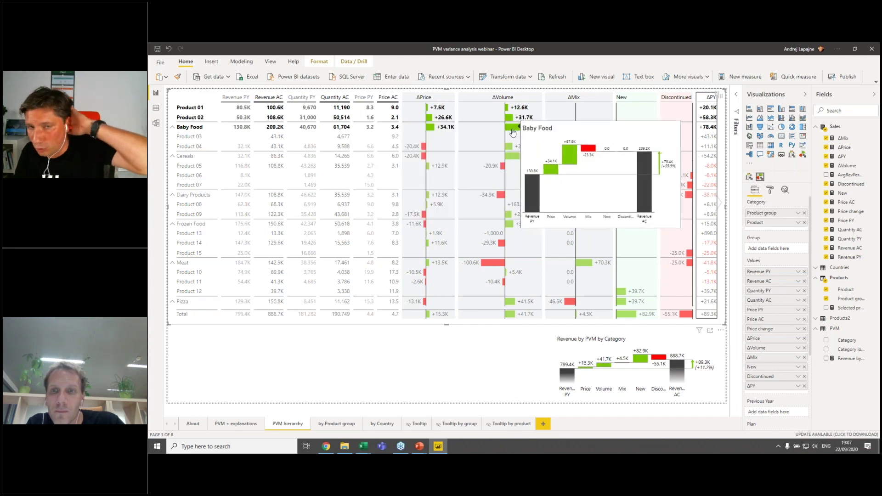
pyautogui.click(505, 132)
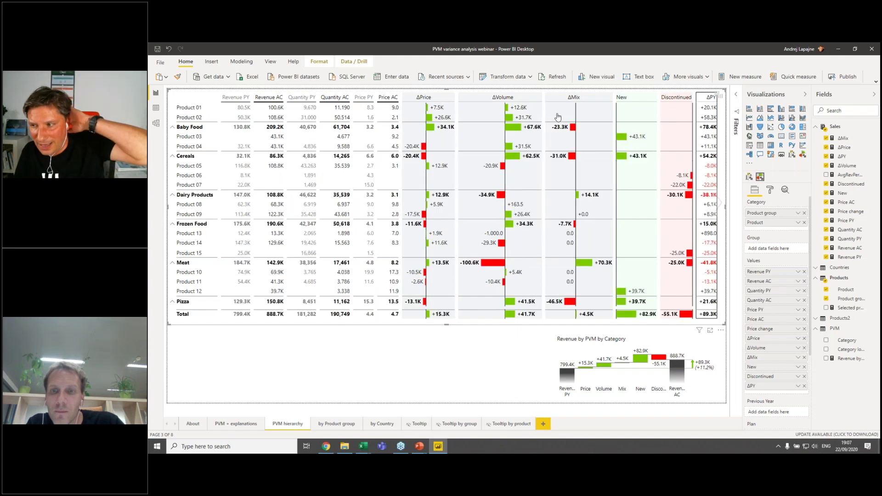
pyautogui.click(440, 108)
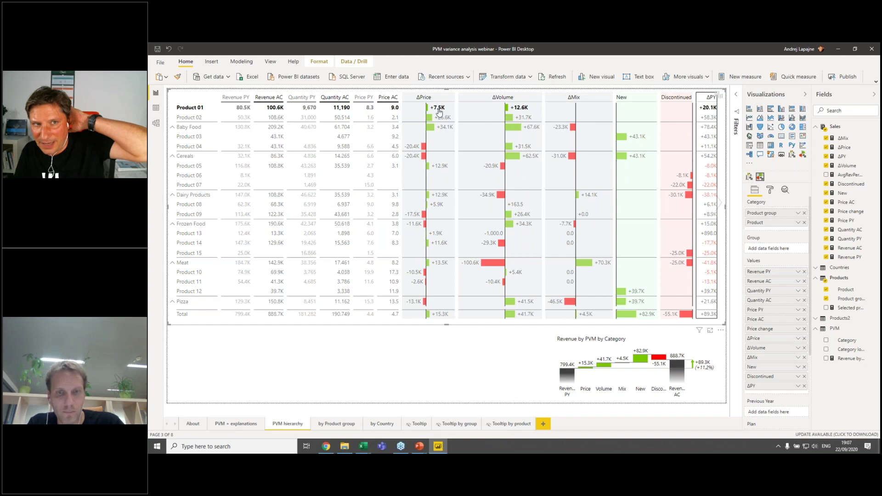
pyautogui.click(445, 129)
pyautogui.moveTo(445, 131)
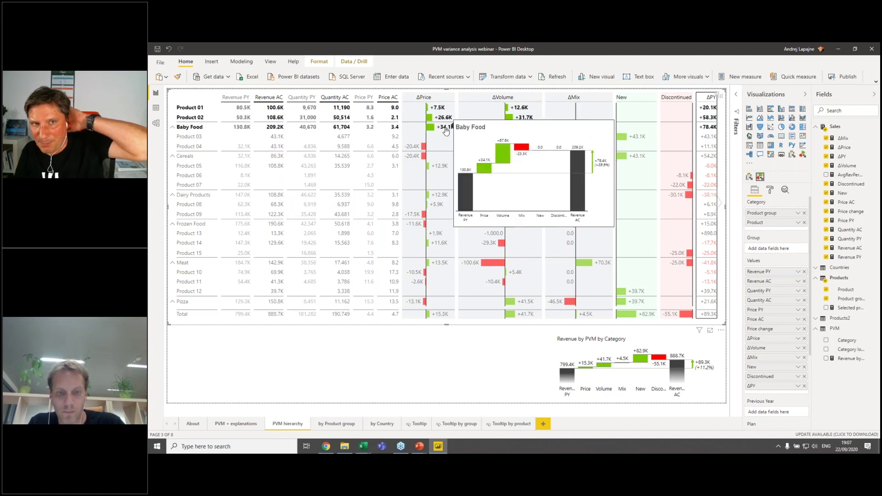
pyautogui.click(524, 118)
pyautogui.click(522, 129)
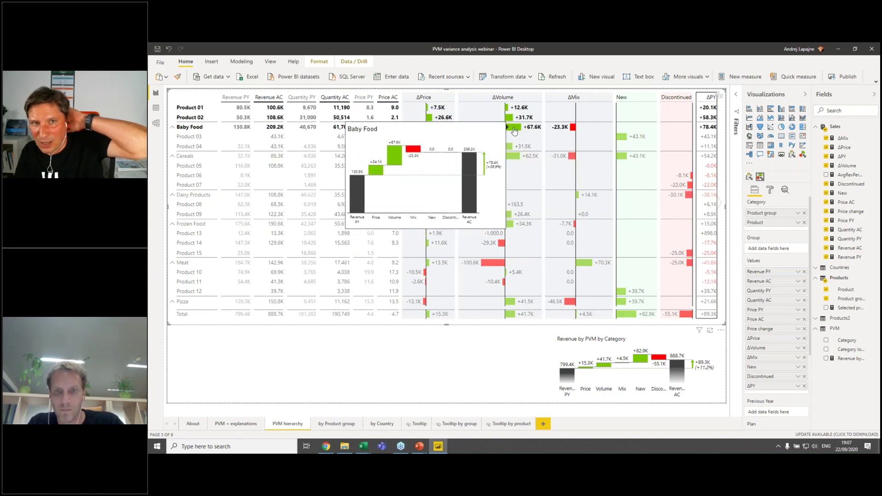
# Compare the ΔVolume values of Product 01, Product 02 and Baby Food, and relate them to the group's ΔPrice and ΔMix.
pyautogui.click(522, 110)
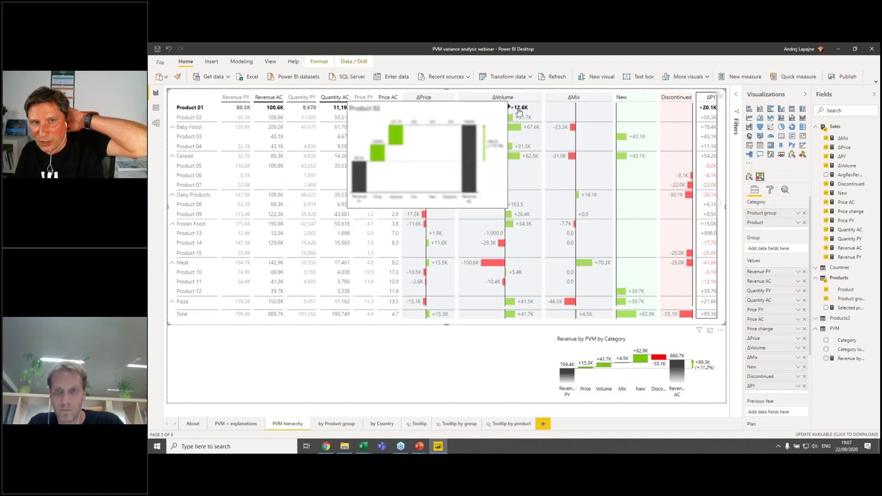
pyautogui.click(517, 114)
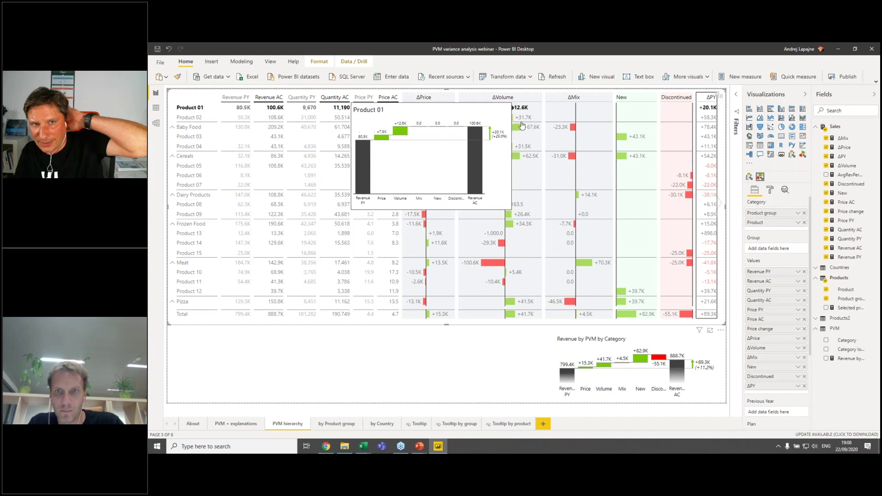
pyautogui.click(519, 128)
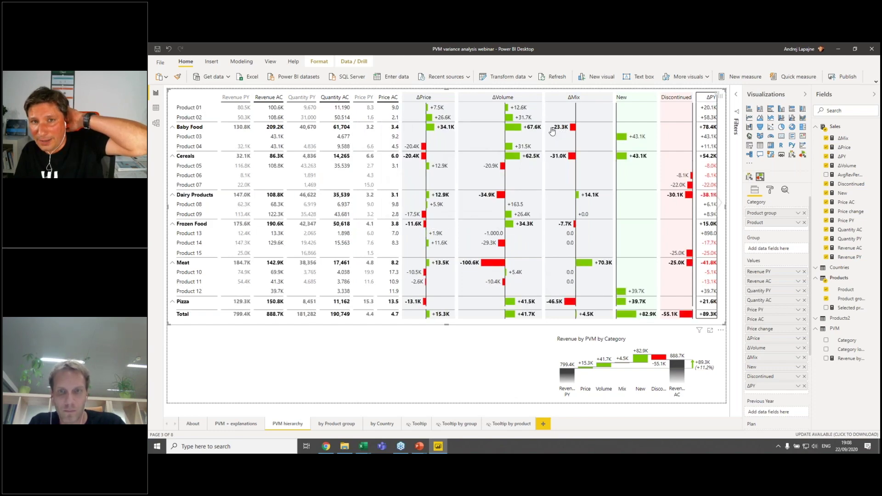
pyautogui.click(560, 131)
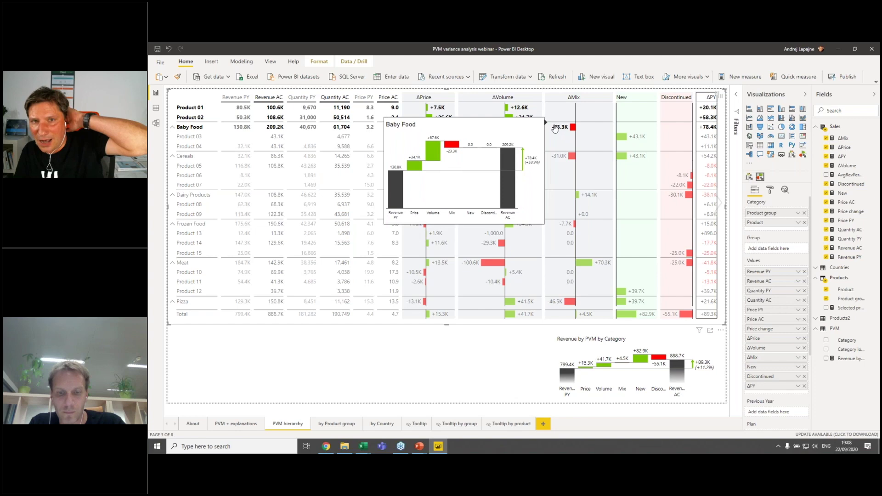
pyautogui.click(436, 131)
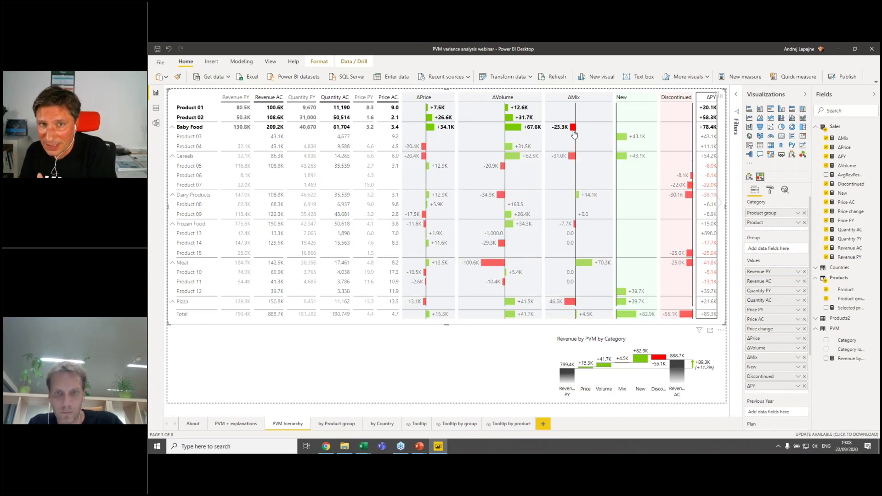
pyautogui.moveTo(574, 131)
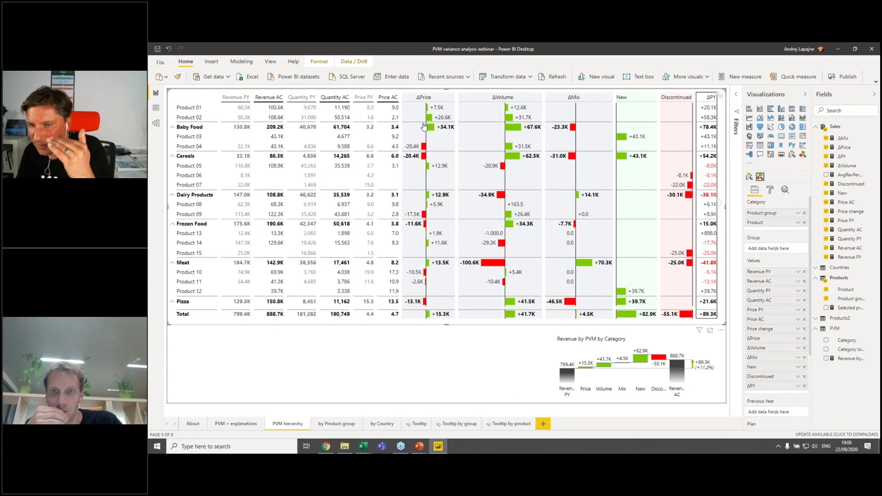
# Compare Baby Food's average price with the Price PY and Price AC of Product 01 and Product 02.
pyautogui.click(524, 127)
pyautogui.moveTo(369, 130)
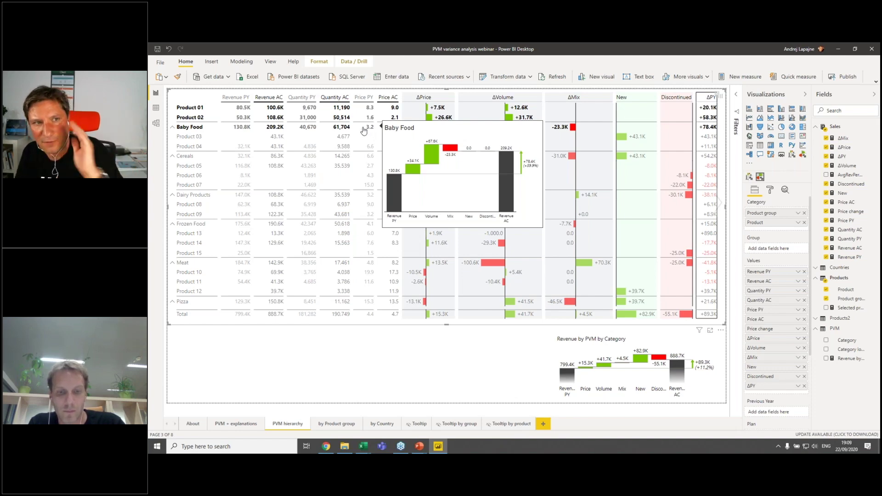
pyautogui.click(390, 119)
pyautogui.click(393, 109)
pyautogui.moveTo(394, 110)
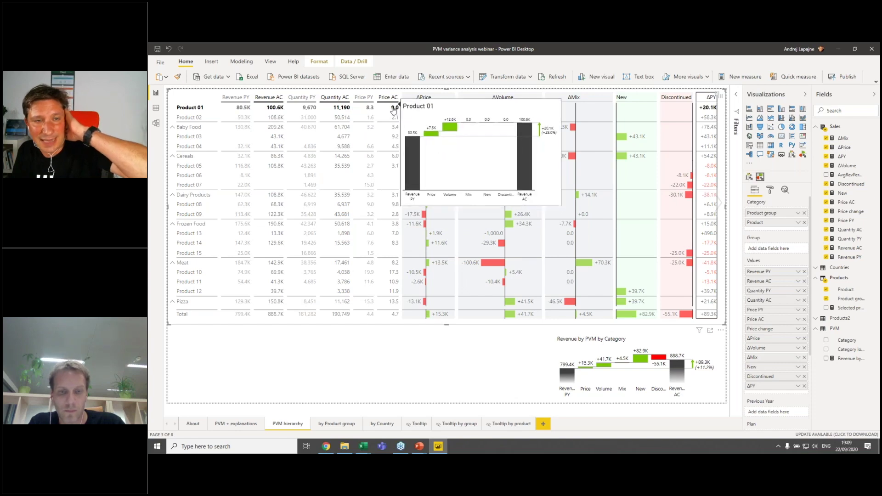
pyautogui.click(409, 119)
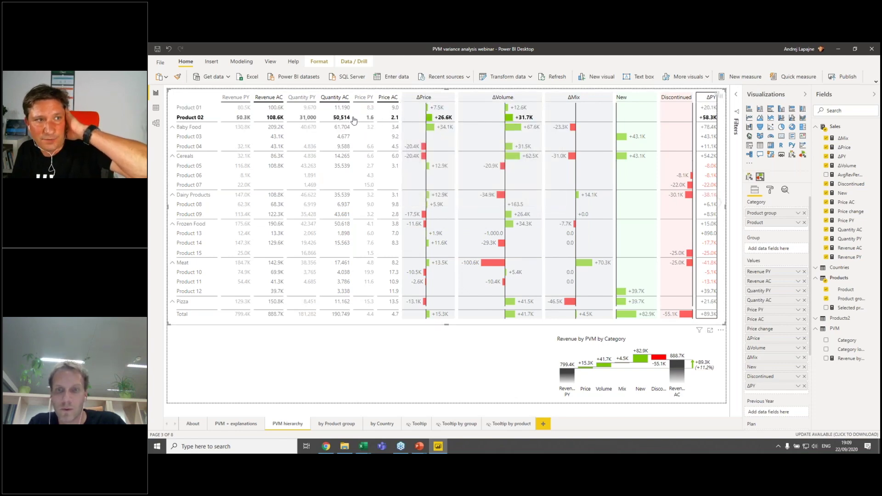
pyautogui.click(368, 110)
pyautogui.moveTo(368, 109)
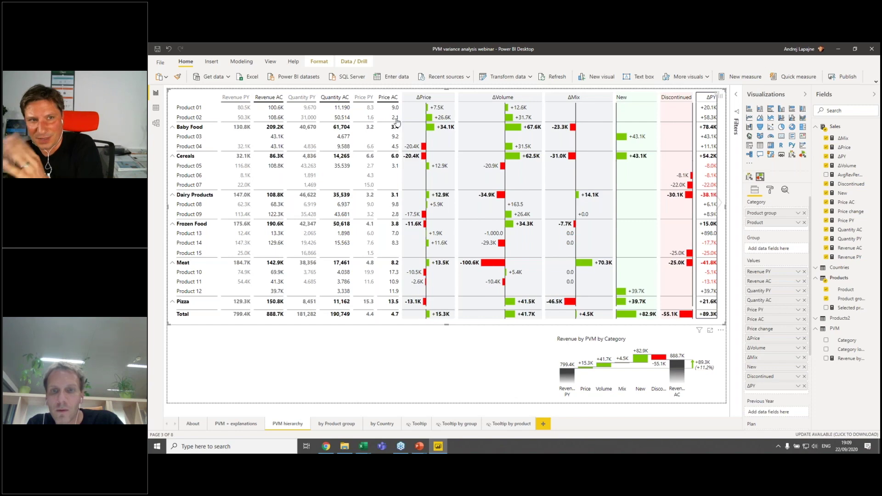
# Examine Product 01's actual price against Product 02's, along with the PY and AC quantities of both products.
pyautogui.click(391, 111)
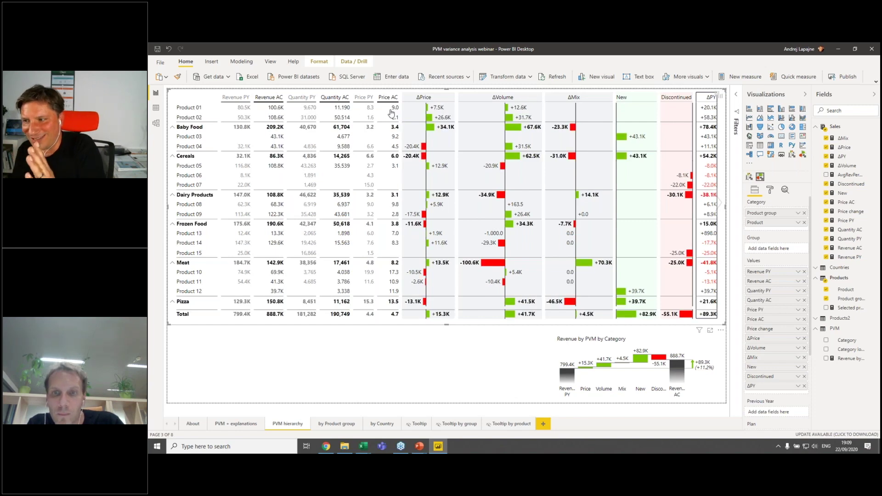
pyautogui.click(393, 110)
pyautogui.click(395, 110)
pyautogui.click(396, 111)
pyautogui.click(396, 116)
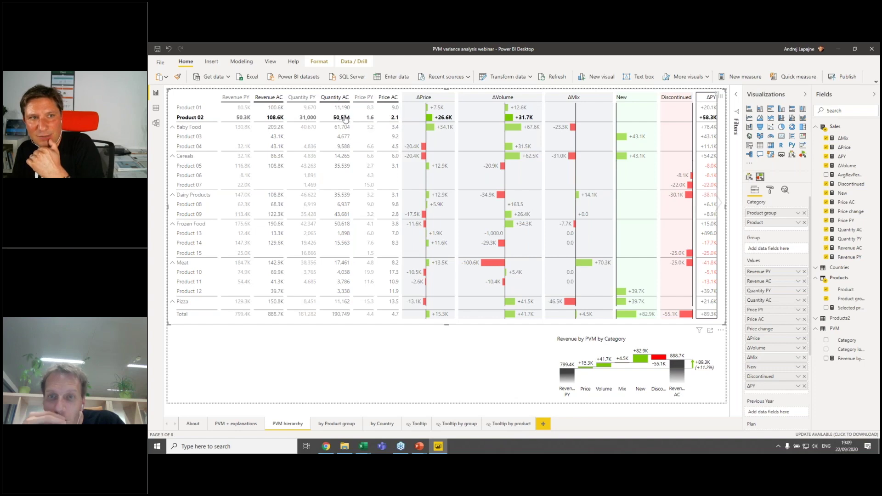
pyautogui.moveTo(339, 121)
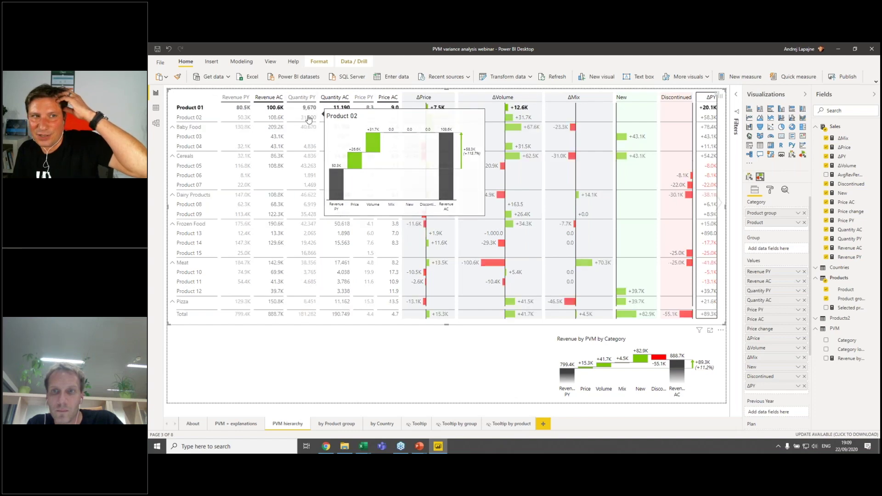
pyautogui.moveTo(310, 113)
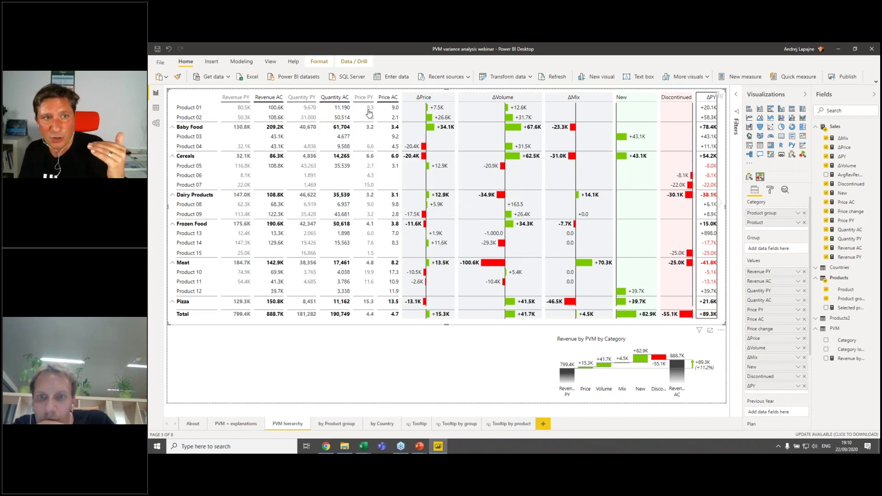
# Examine Product 01's Price PY and Price AC in relation to the ΔMix of the Baby Food group.
pyautogui.click(370, 112)
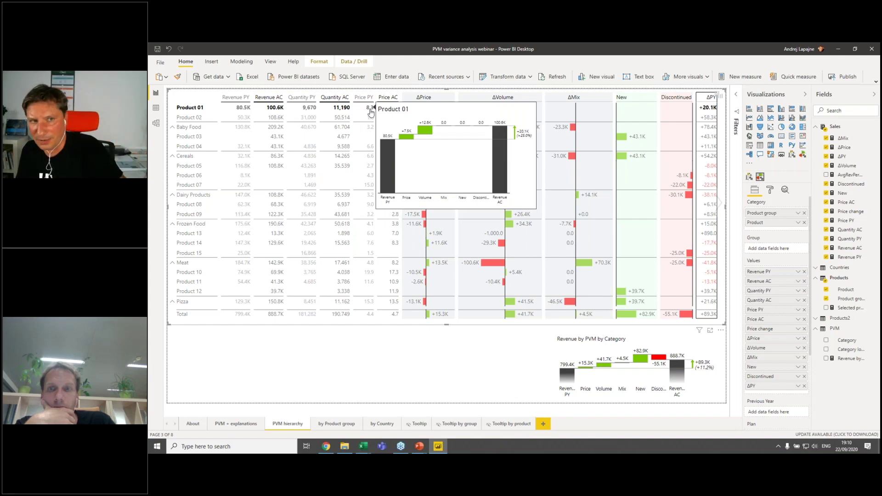
pyautogui.click(391, 111)
pyautogui.moveTo(393, 111)
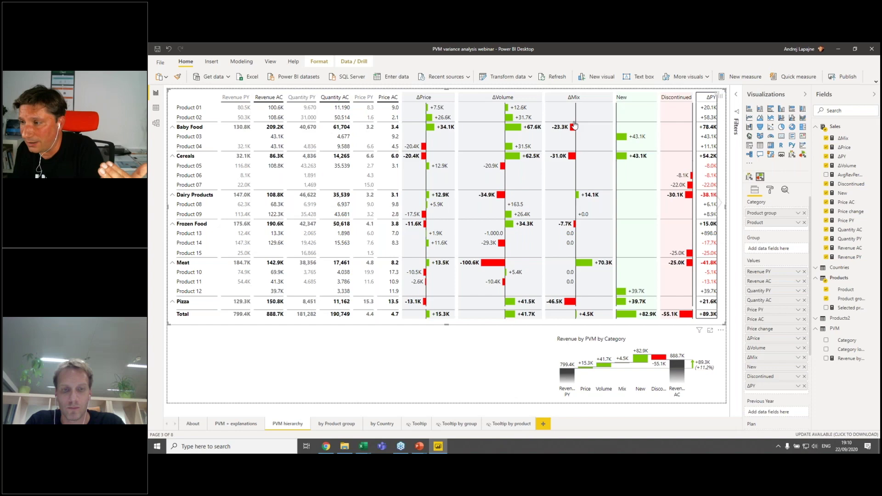
pyautogui.click(559, 131)
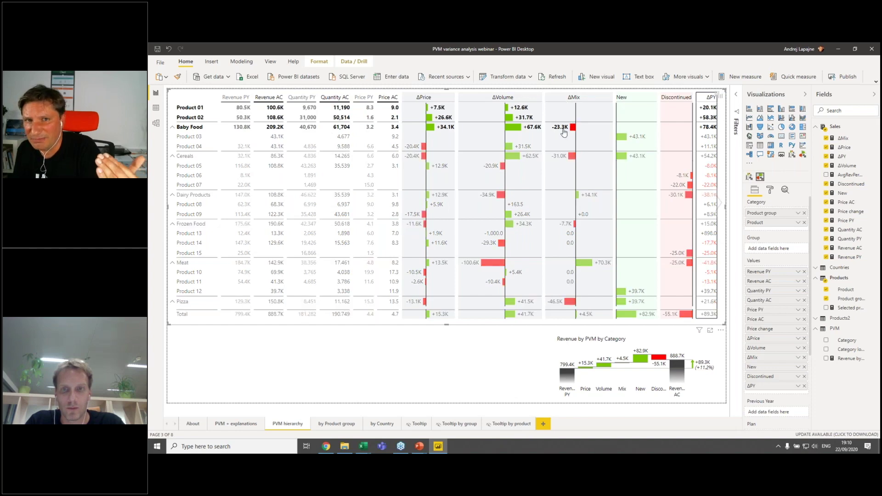
pyautogui.moveTo(572, 131)
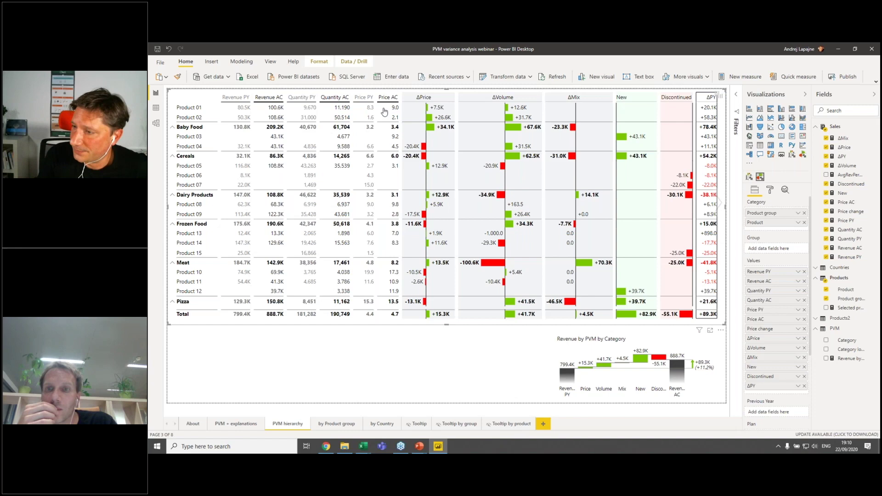
# Review Product 02 and Baby Food's effects in the variance table, and compare the ΔMix of Meat and the Total row.
pyautogui.click(449, 116)
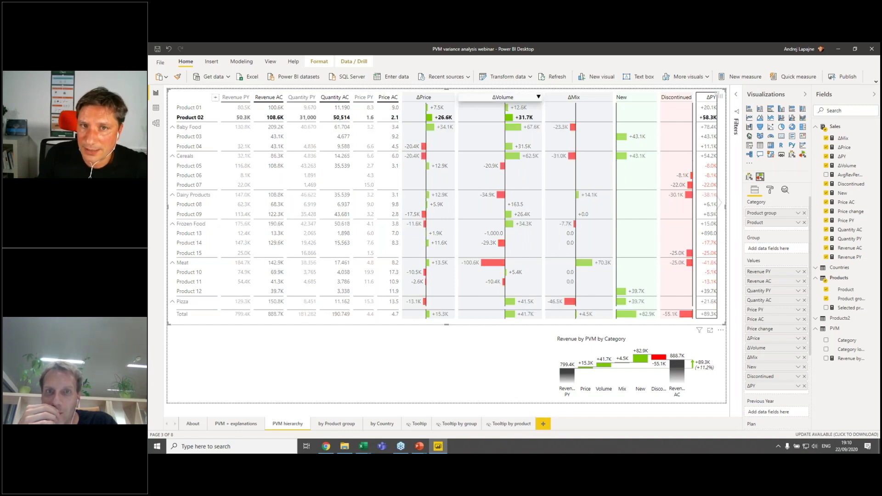
pyautogui.click(563, 147)
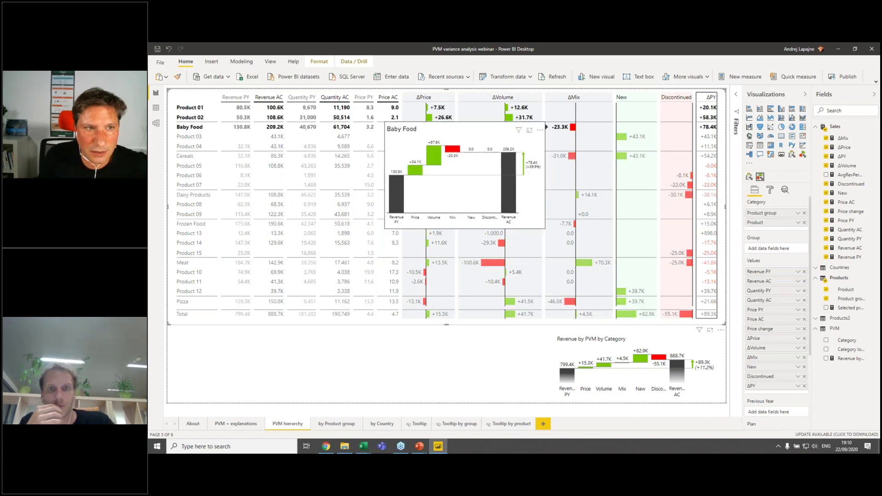
pyautogui.click(424, 133)
pyautogui.click(424, 133)
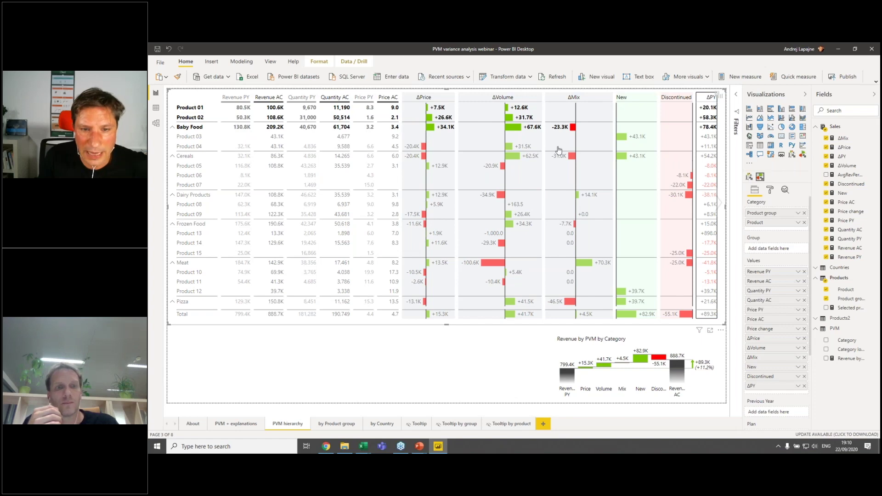
pyautogui.click(584, 262)
pyautogui.click(586, 320)
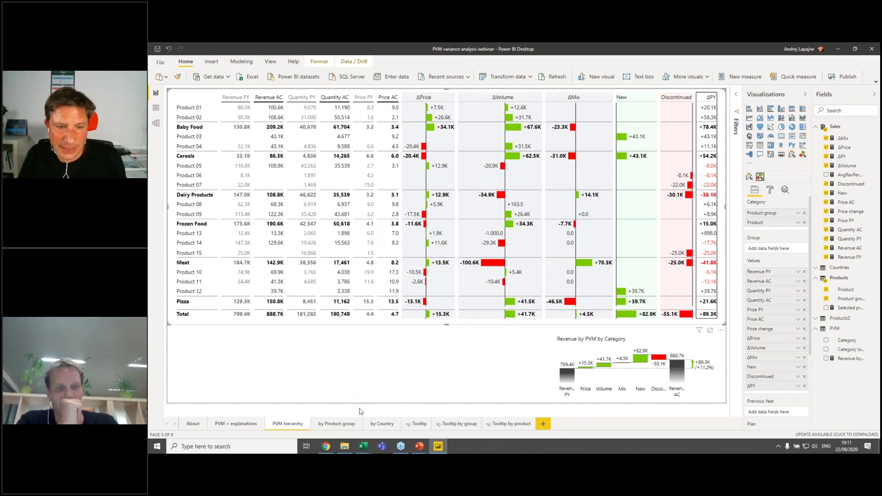
# On the by Country page, replace the variance chart's Country grouping with Product, and switch it to Product group.
pyautogui.click(374, 428)
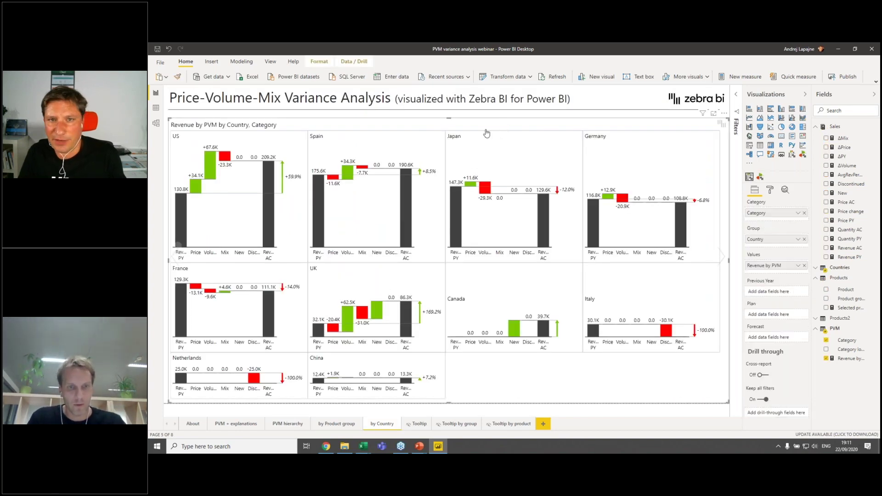
pyautogui.click(805, 239)
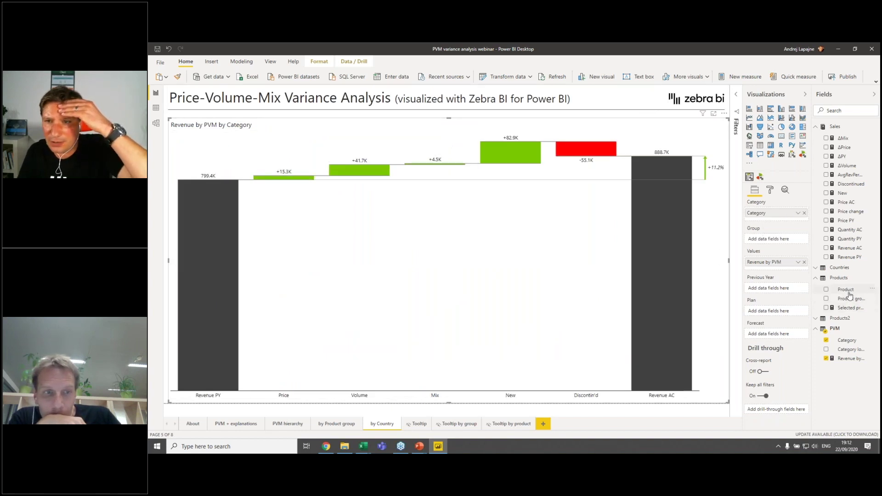
pyautogui.moveTo(849, 294); pyautogui.dragTo(777, 239)
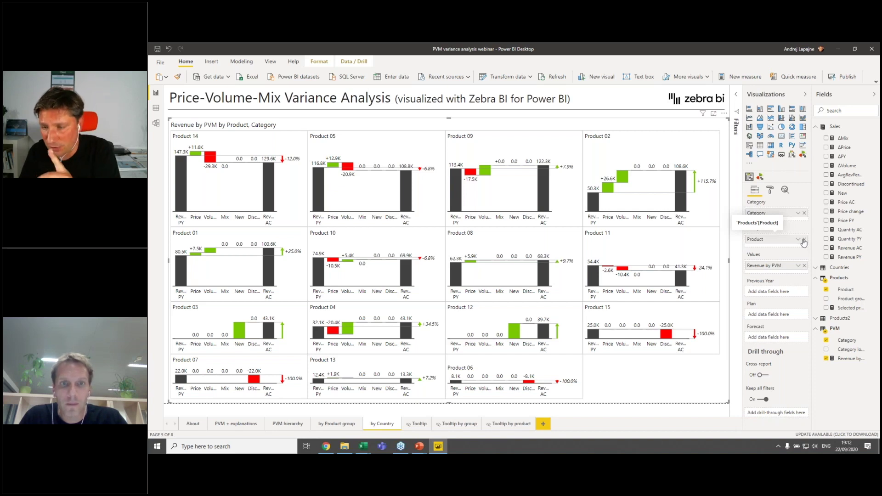
pyautogui.moveTo(803, 242); pyautogui.dragTo(776, 239)
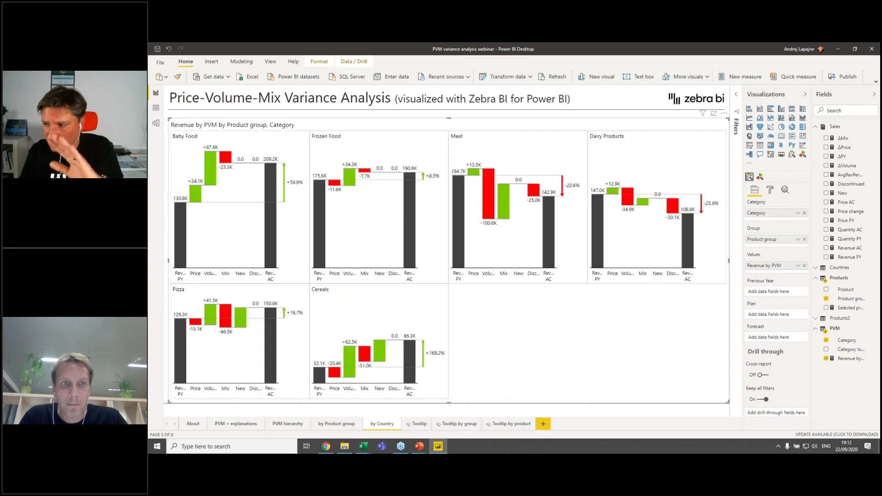
# Replace the variance chart's Product group grouping with the Country field from the Countries table.
pyautogui.click(804, 240)
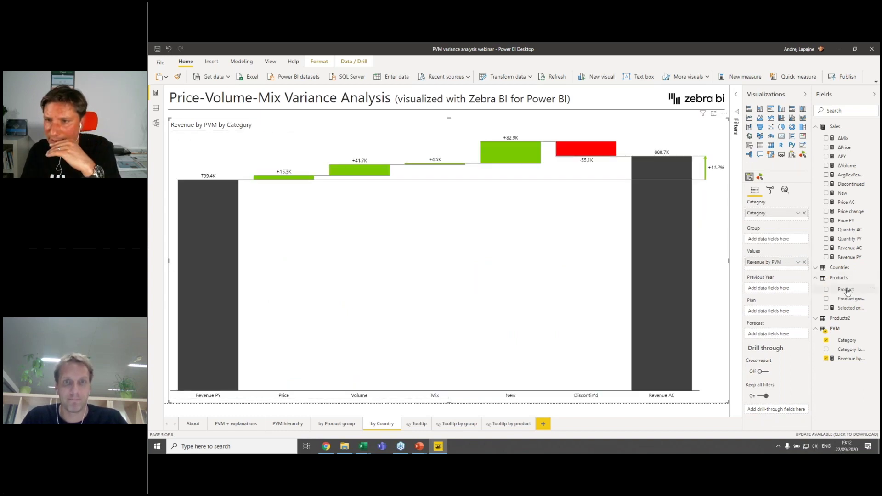
pyautogui.click(815, 269)
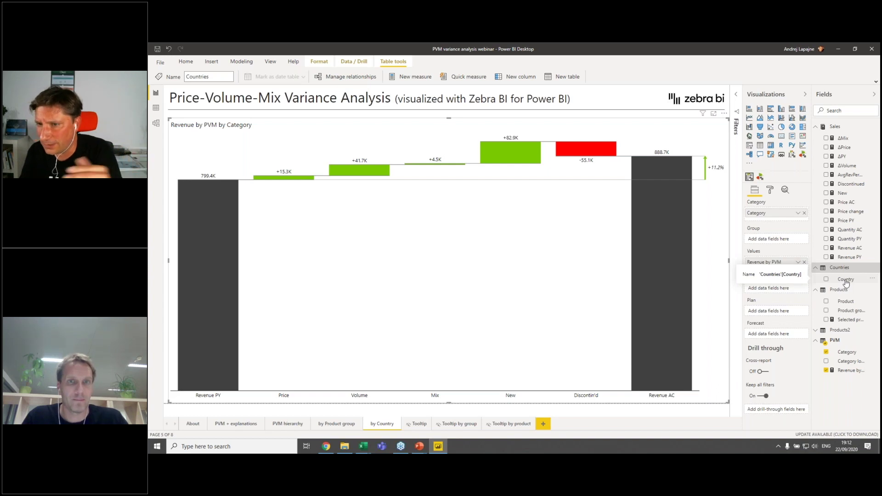
pyautogui.moveTo(846, 283); pyautogui.dragTo(787, 239)
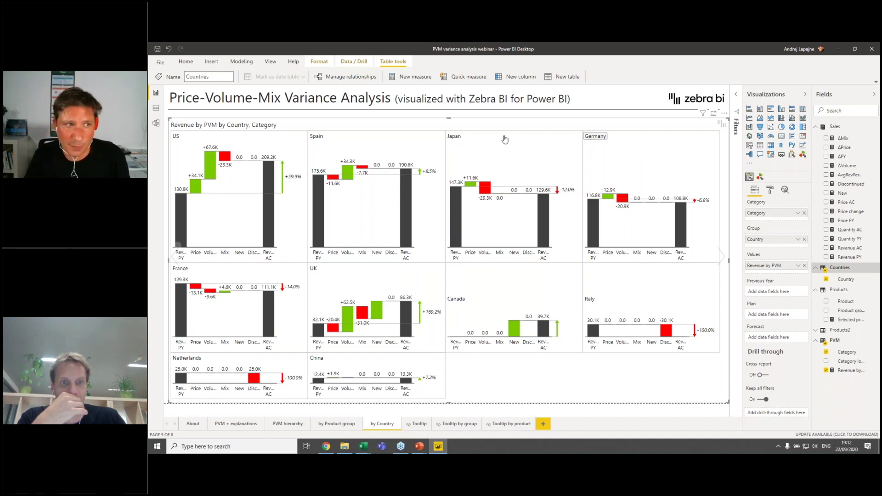
# In the data model view, move the Countries table slightly down beside Sales and inspect the distant Products2 table.
pyautogui.click(156, 123)
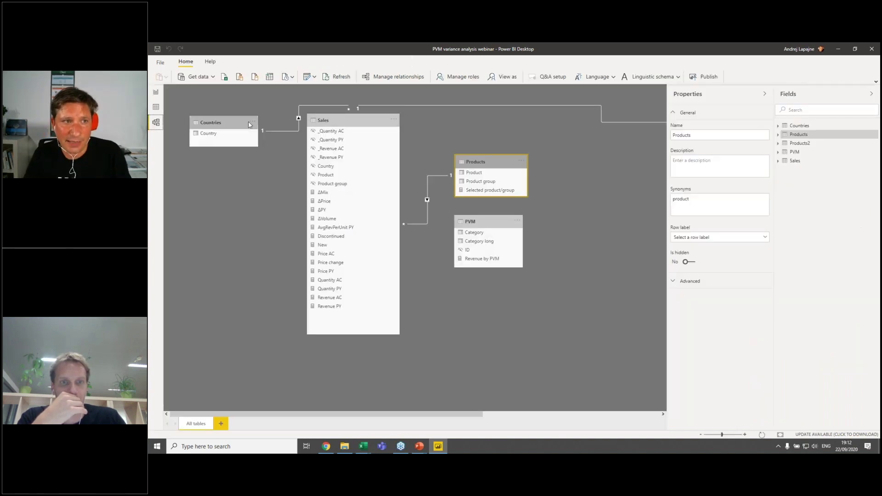
pyautogui.moveTo(222, 122); pyautogui.dragTo(221, 146)
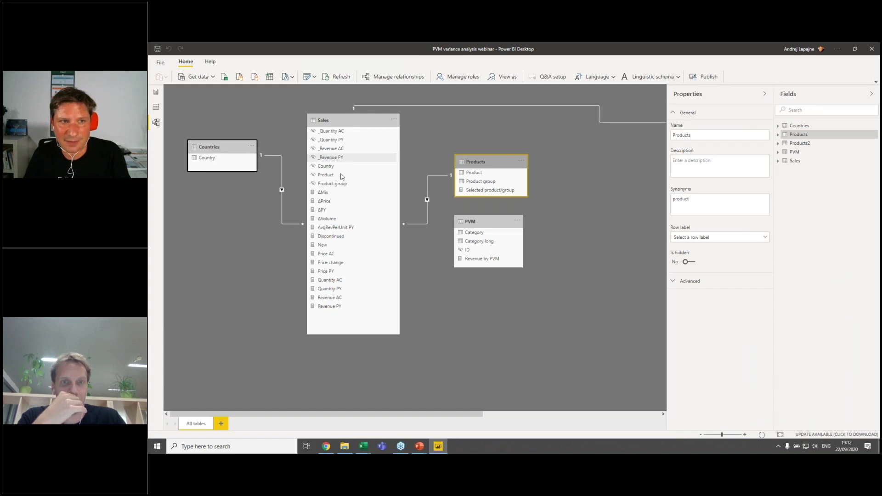
pyautogui.moveTo(475, 415); pyautogui.dragTo(652, 415)
pyautogui.rightClick(642, 389)
pyautogui.press('Escape')
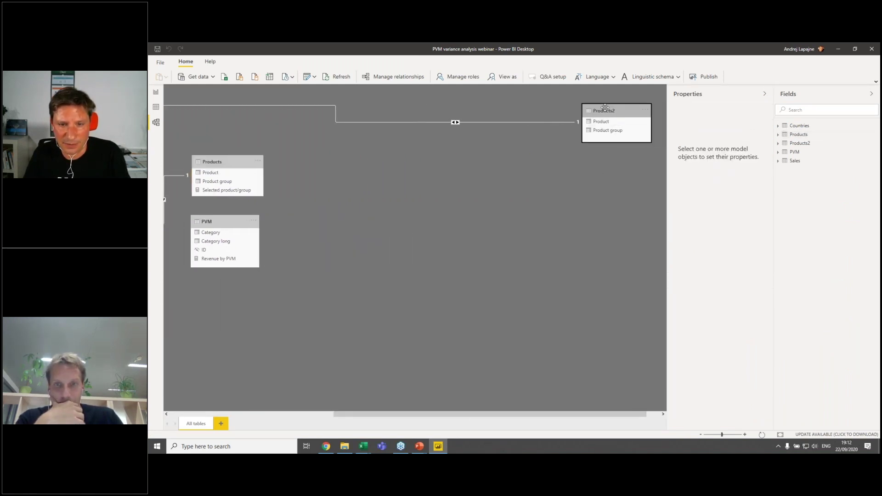
pyautogui.moveTo(575, 418); pyautogui.dragTo(411, 416)
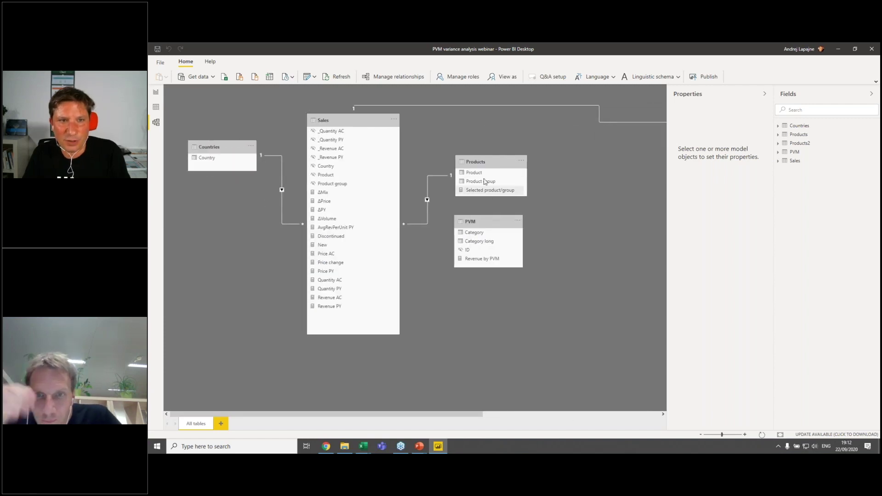
# Move the Products table up beside the Sales table and shift the Countries table slightly closer to Sales.
pyautogui.moveTo(483, 161); pyautogui.dragTo(468, 129)
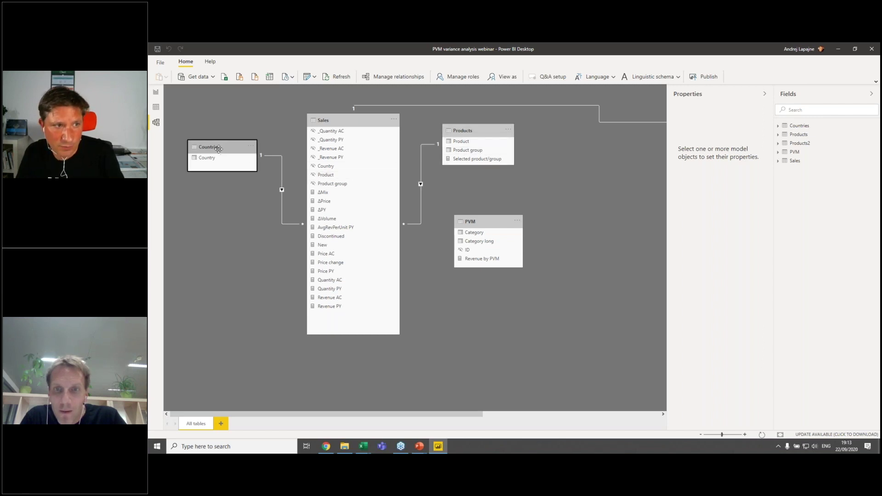
pyautogui.moveTo(219, 150); pyautogui.dragTo(227, 154)
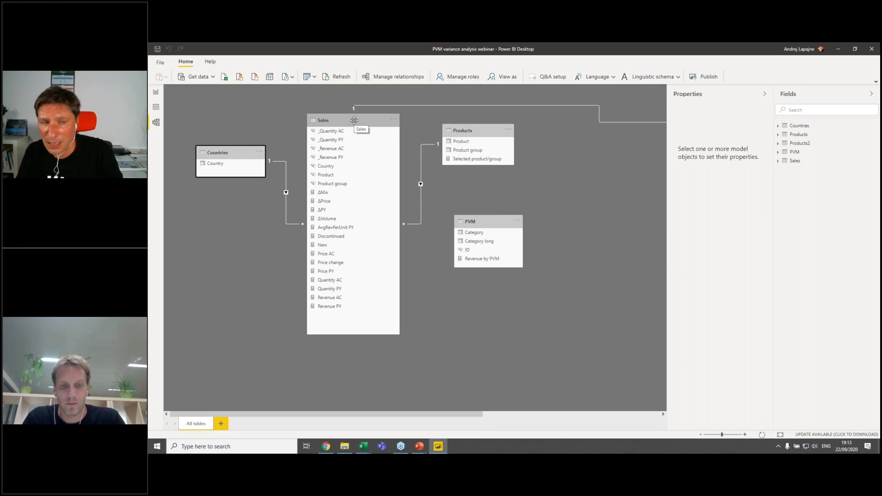
# Back in the report view, open the ΔPrice measure's formula and highlight its SUMX iteration over the Products table.
pyautogui.click(156, 92)
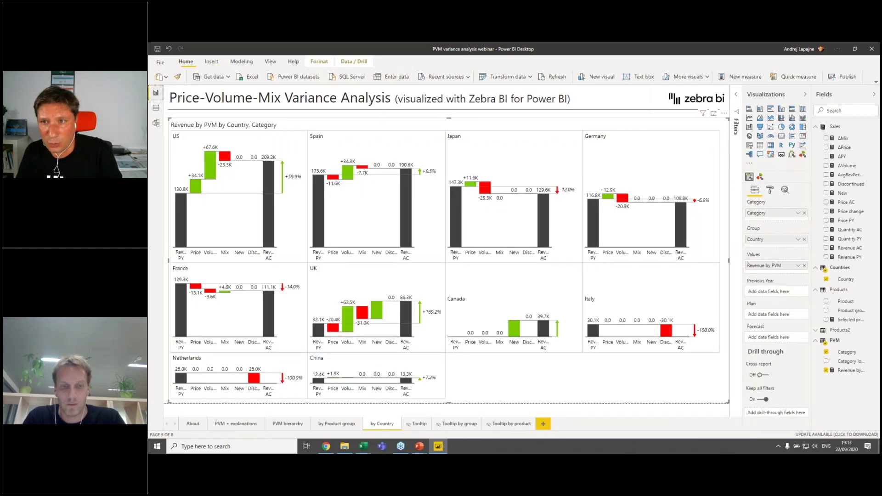
pyautogui.click(849, 151)
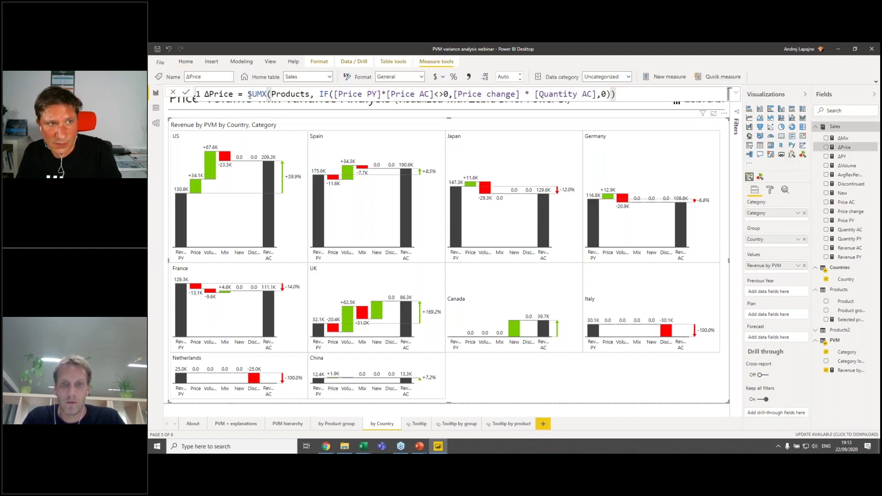
pyautogui.moveTo(248, 93); pyautogui.dragTo(311, 94)
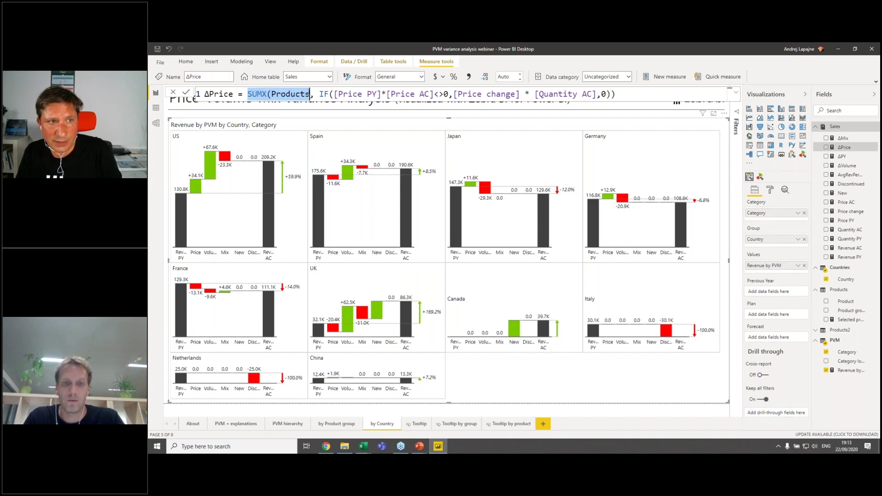
pyautogui.doubleClick(289, 95)
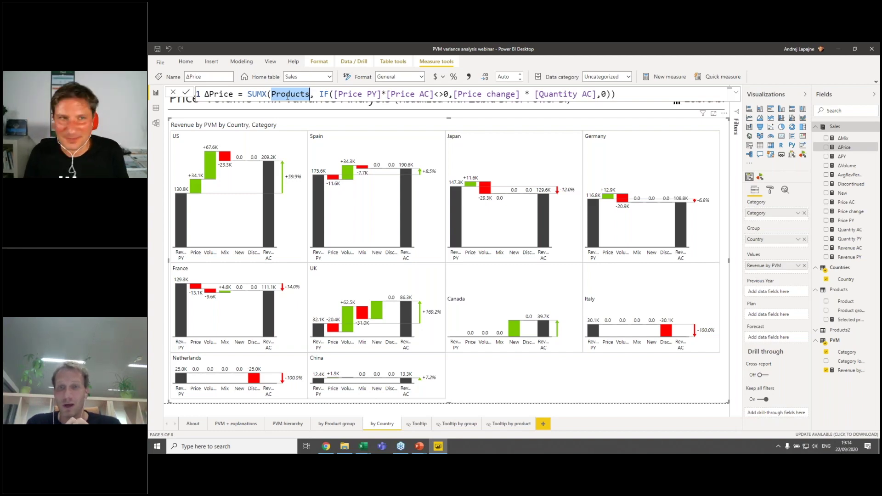
# Switch to Google Chrome and open the Zebra BI website in a new browser tab.
pyautogui.hotkey('alt', 'Tab')
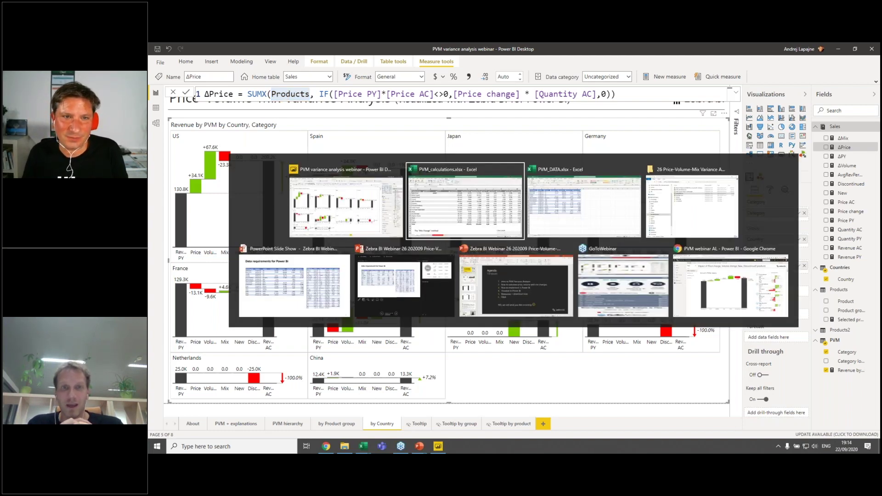
pyautogui.hotkey('alt', 'Tab')
pyautogui.hotkey('alt', 'Tab')
pyautogui.hotkey('alt', 'Down')
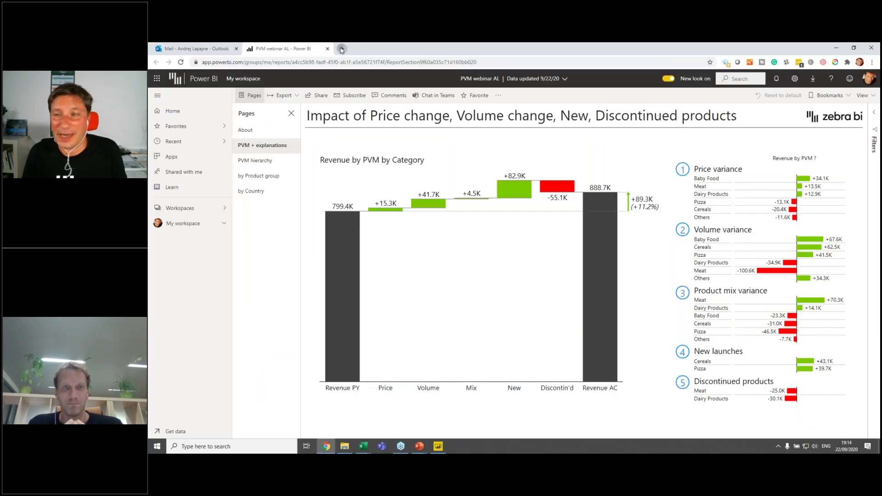
pyautogui.click(341, 48)
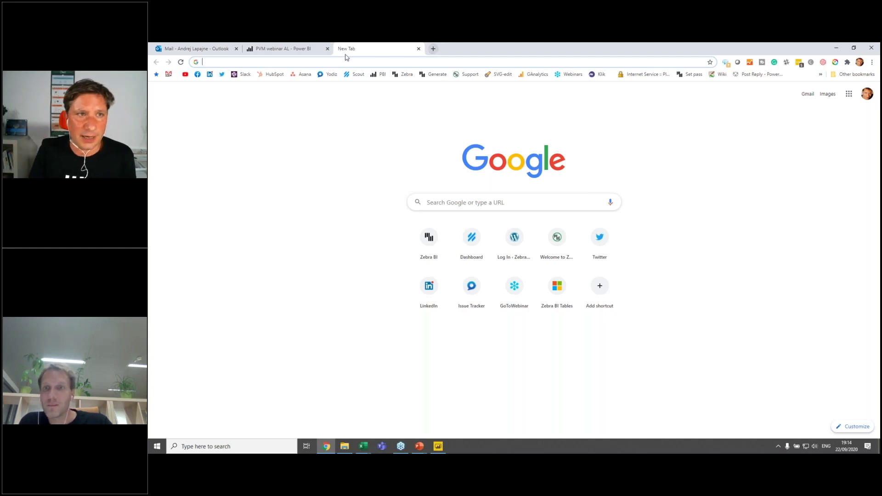
pyautogui.click(400, 76)
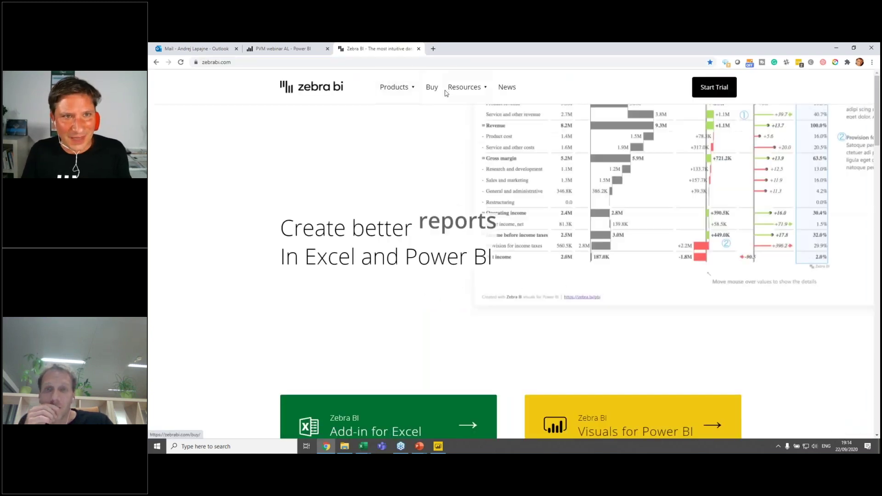
# Open the website's Power BI examples (PBIX) page and locate the Price-Volume-Mix Variance Analysis sample report.
pyautogui.moveTo(474, 88)
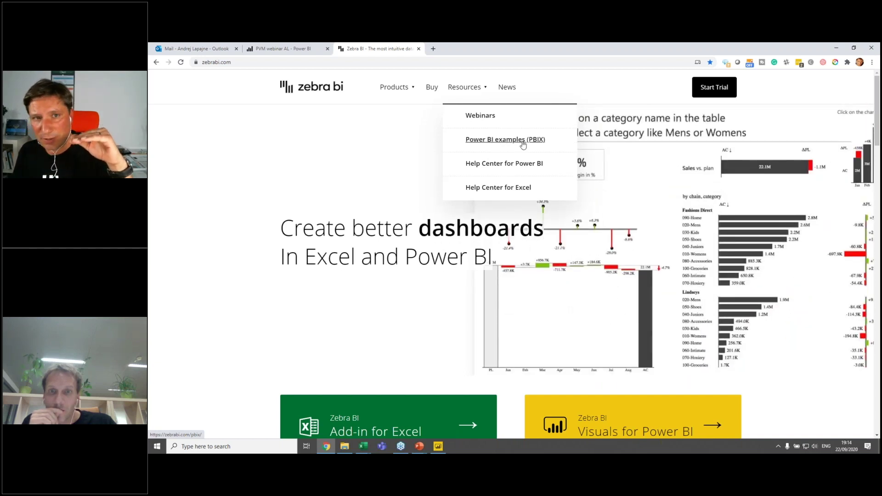
pyautogui.click(508, 143)
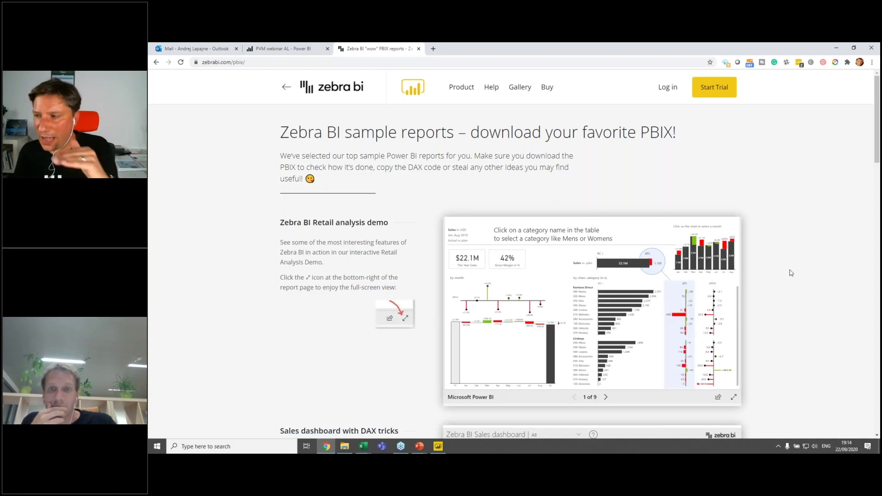
pyautogui.scroll(-5, 792, 273)
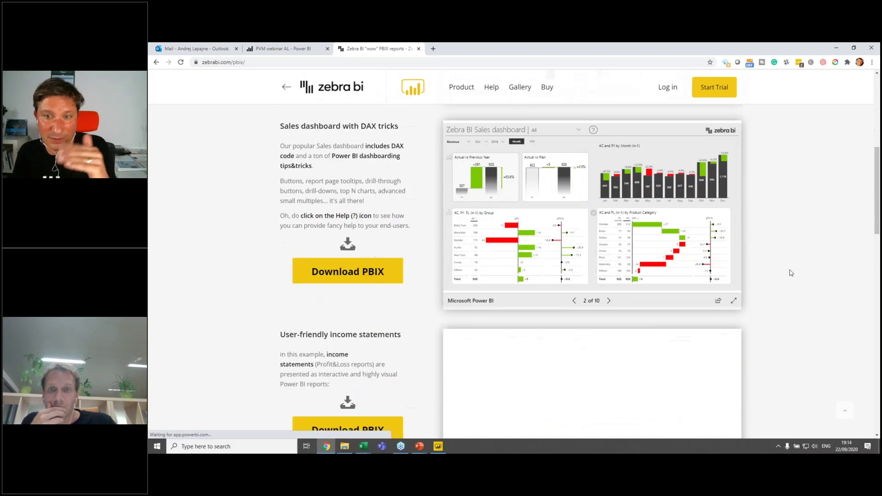
pyautogui.scroll(-6, 792, 273)
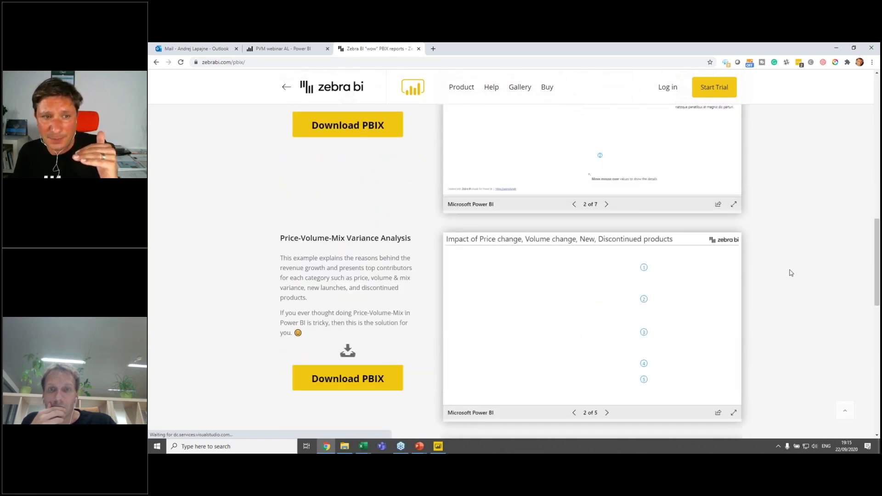
pyautogui.scroll(-3, 791, 273)
pyautogui.scroll(3, 791, 273)
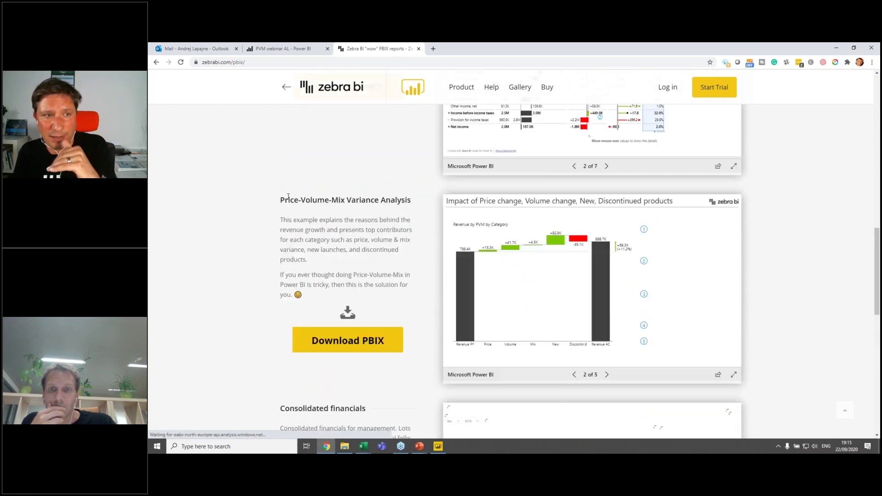